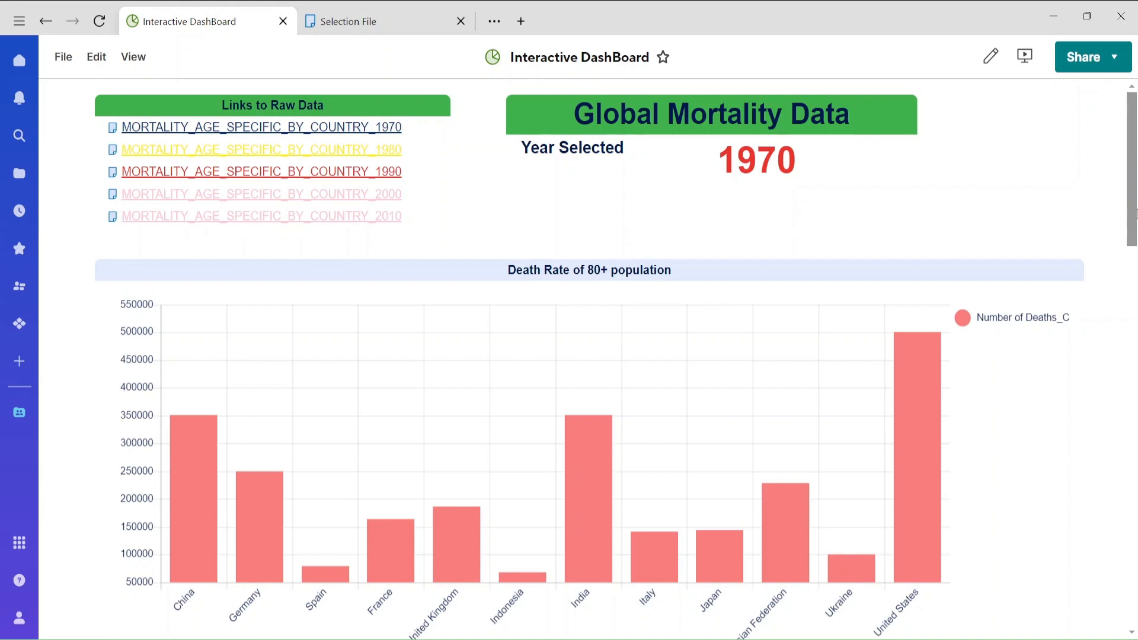
# In the Selection File sheet, deselect the 1970 file, mark the 1980 file as selected, and save the sheet.
pyautogui.moveTo(1136, 219); pyautogui.dragTo(1135, 177)
pyautogui.click(388, 32)
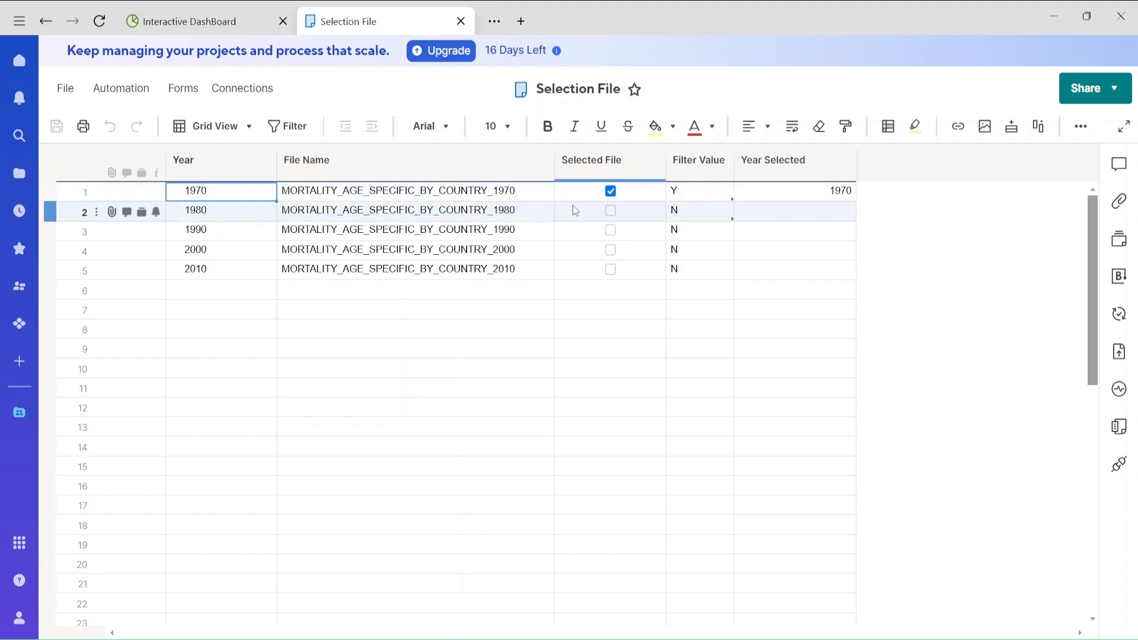
pyautogui.click(610, 192)
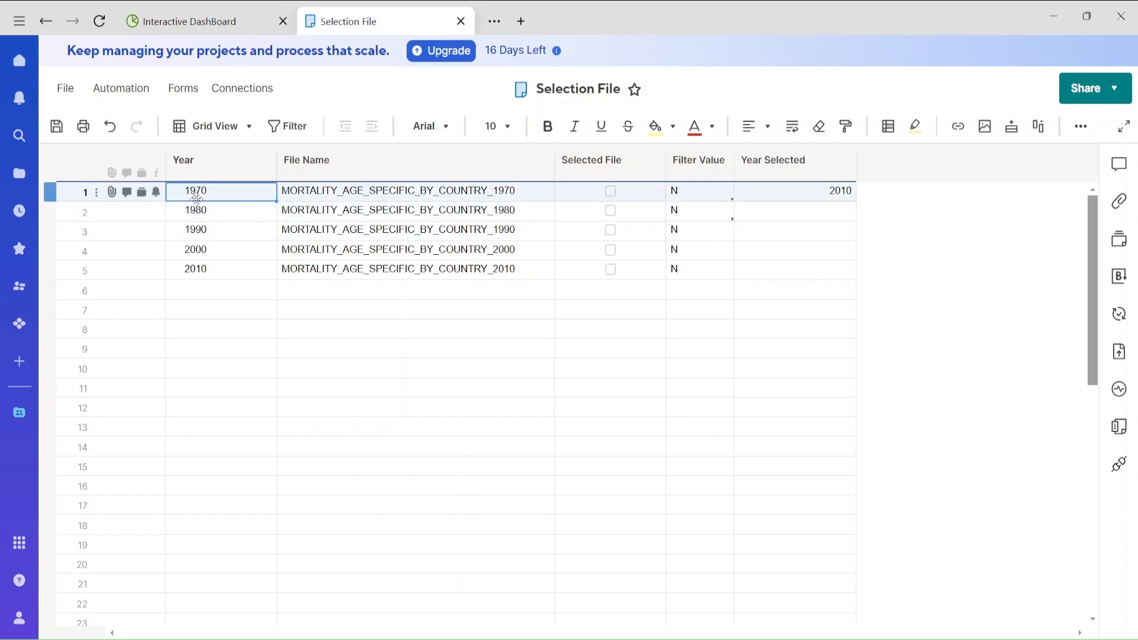
pyautogui.click(610, 211)
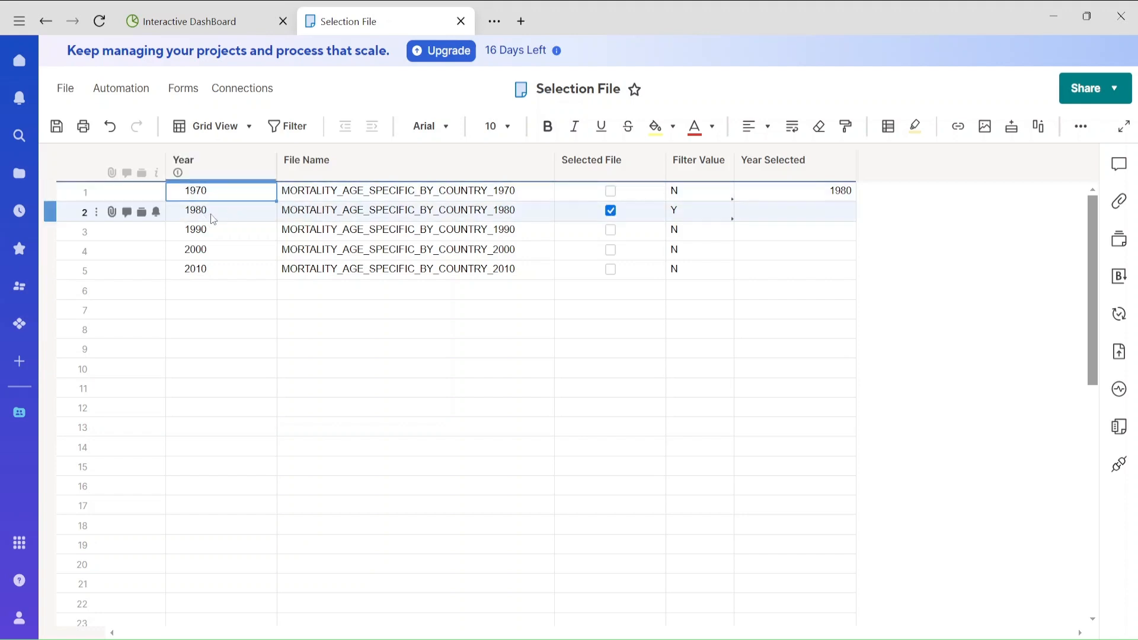
pyautogui.click(56, 125)
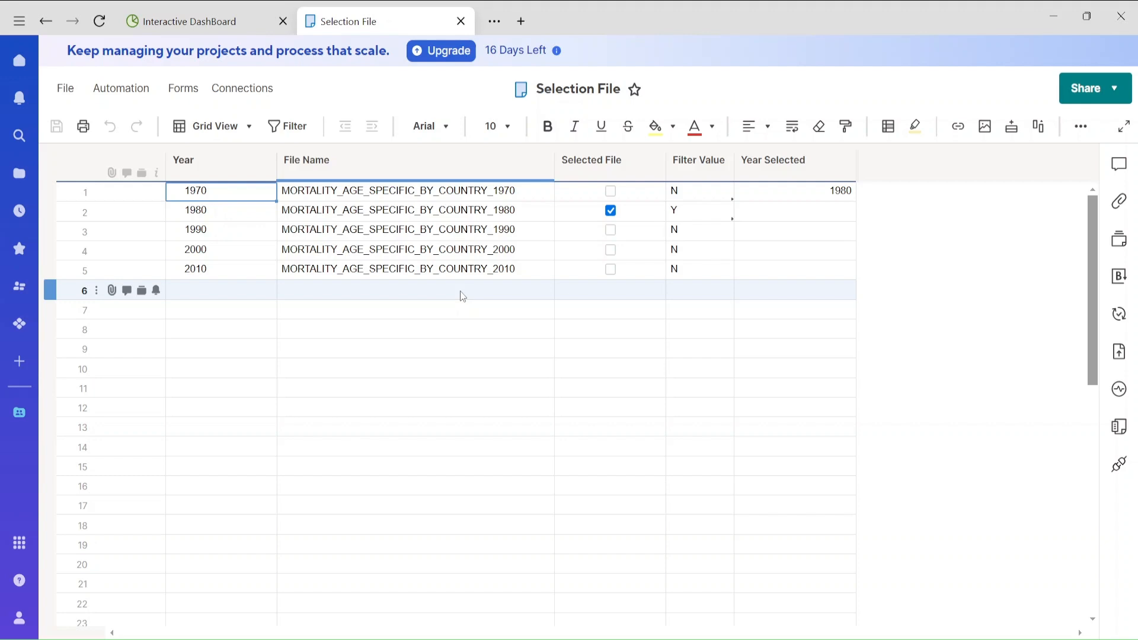
# Check the selected year and the charts on the Interactive DashBoard against the Selection File sheet.
pyautogui.click(225, 22)
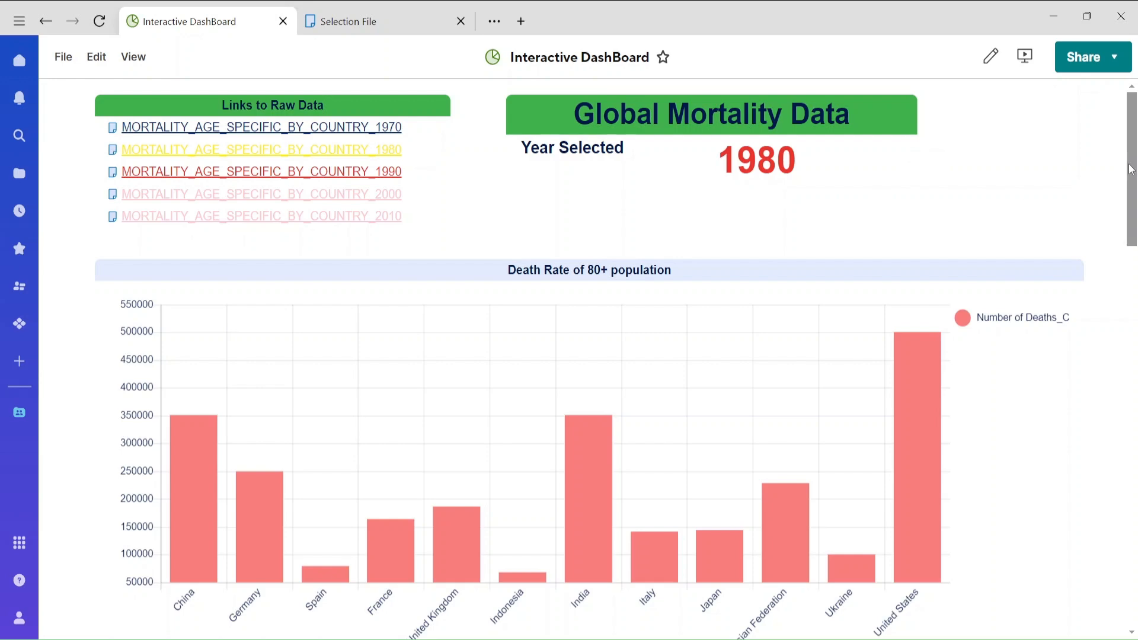
pyautogui.moveTo(1131, 169)
pyautogui.mouseDown()
pyautogui.moveTo(1130, 545)
pyautogui.moveTo(1130, 160)
pyautogui.mouseUp()
pyautogui.click(388, 27)
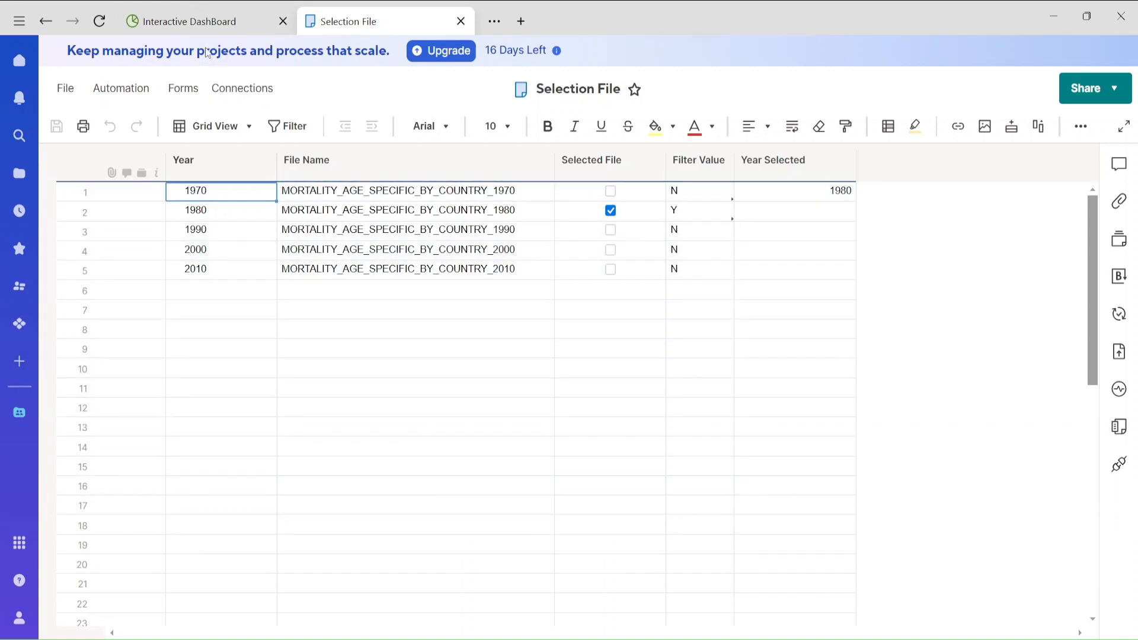
pyautogui.click(199, 27)
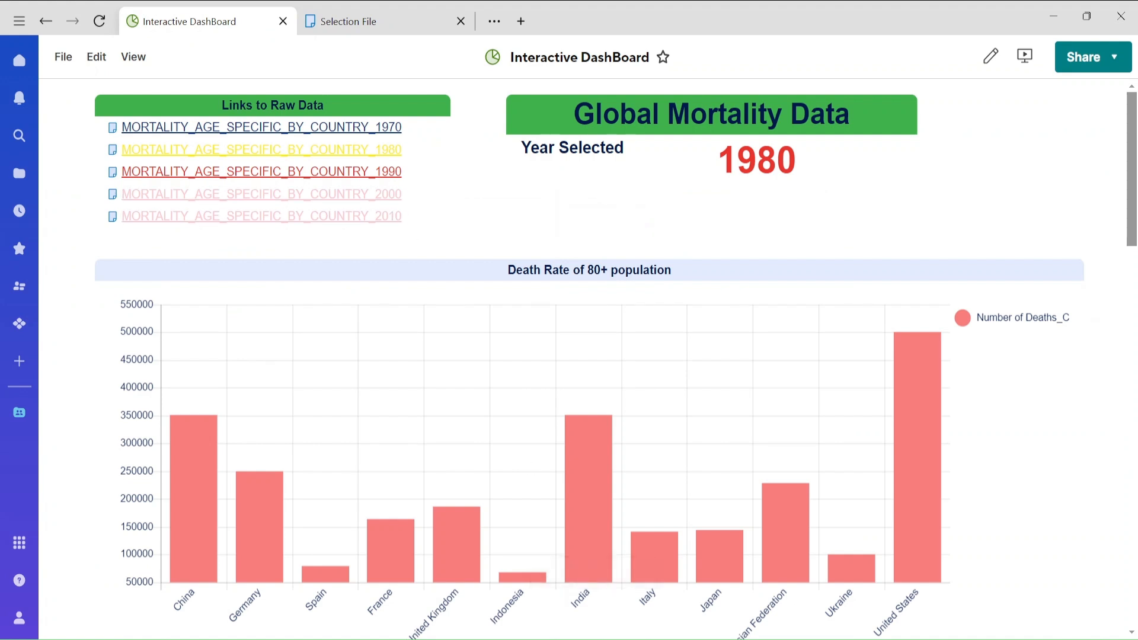
# Switch to the Chrome browser and look through Tableau's page of free public data sets for analysis.
pyautogui.click(612, 584)
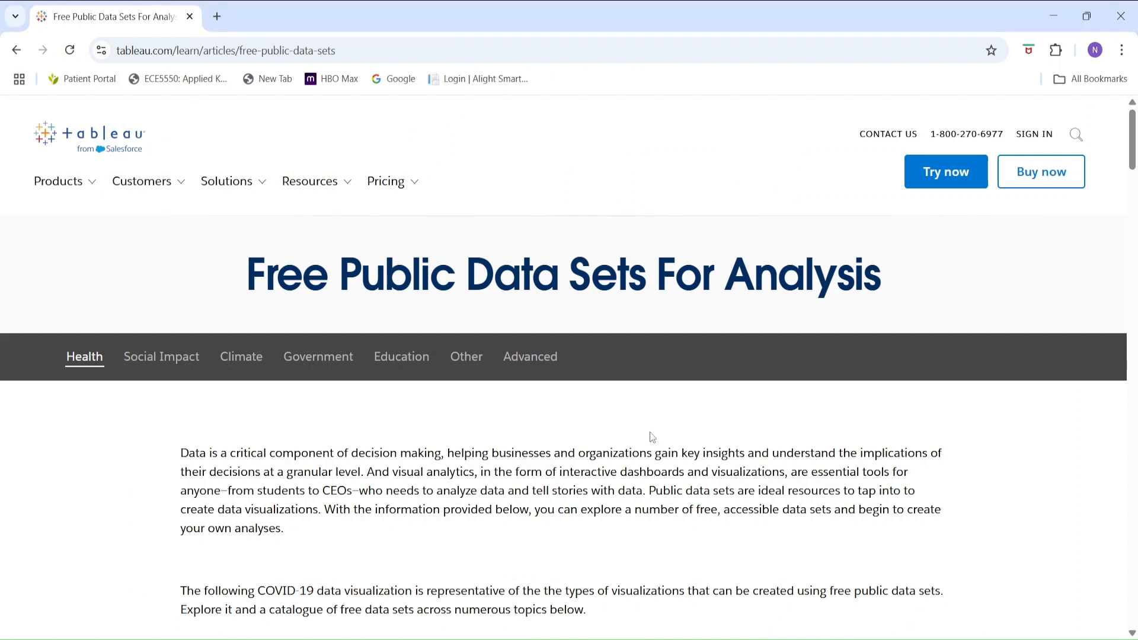
pyautogui.moveTo(1131, 144)
pyautogui.mouseDown()
pyautogui.moveTo(1111, 304)
pyautogui.moveTo(1113, 289)
pyautogui.mouseUp()
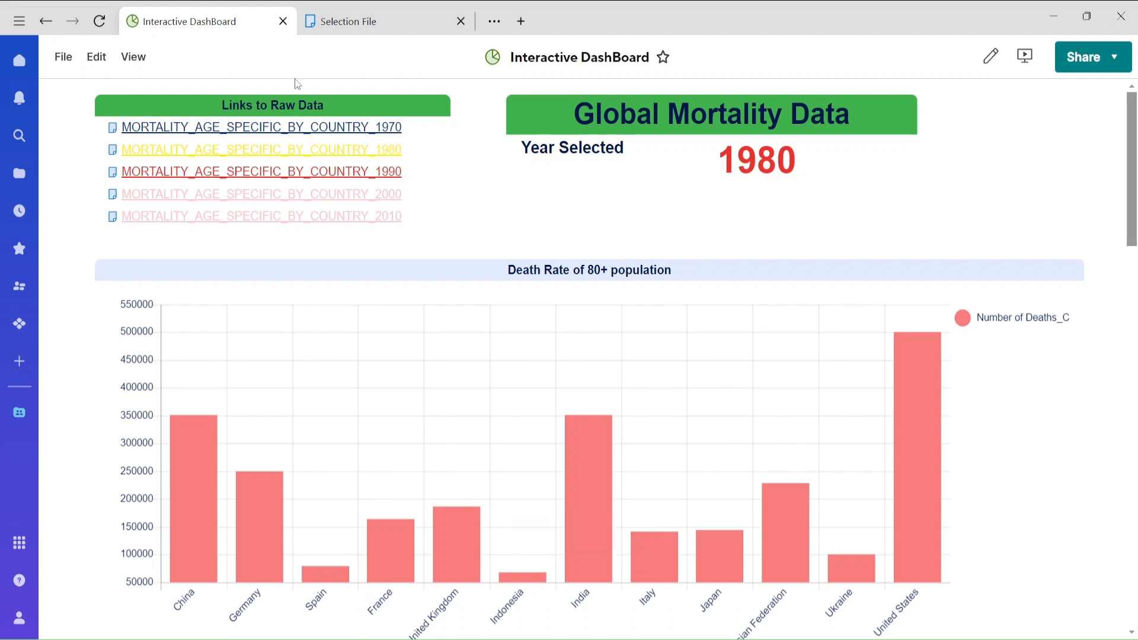
# Return to Smartsheet, close the Selection File sheet, and open the Interactive_Dashboard workspace.
pyautogui.click(46, 22)
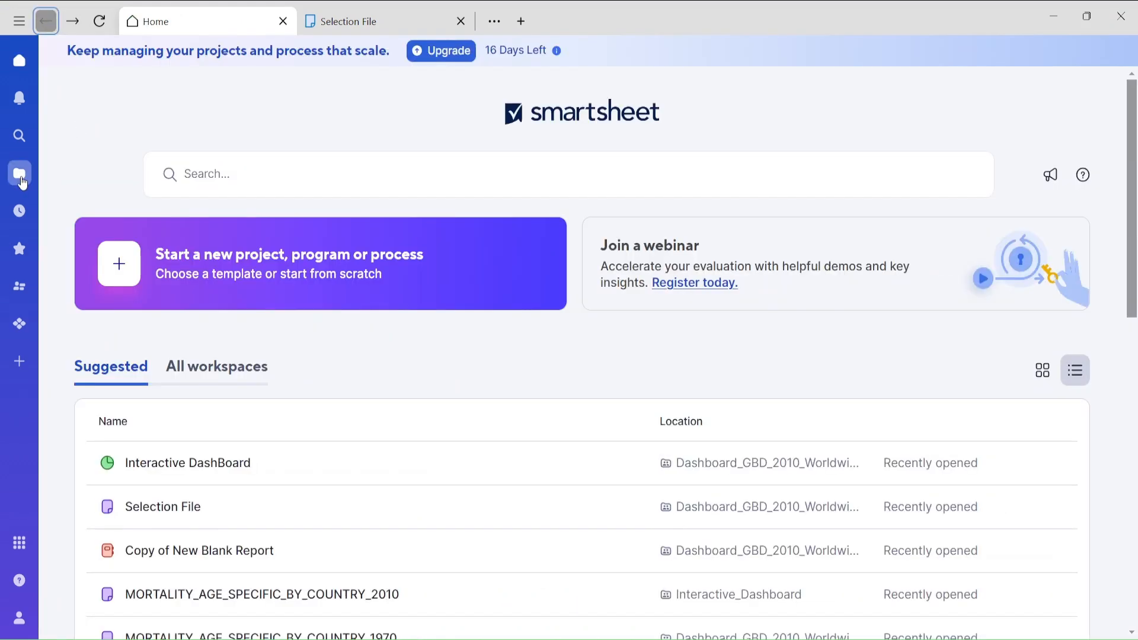
pyautogui.click(20, 176)
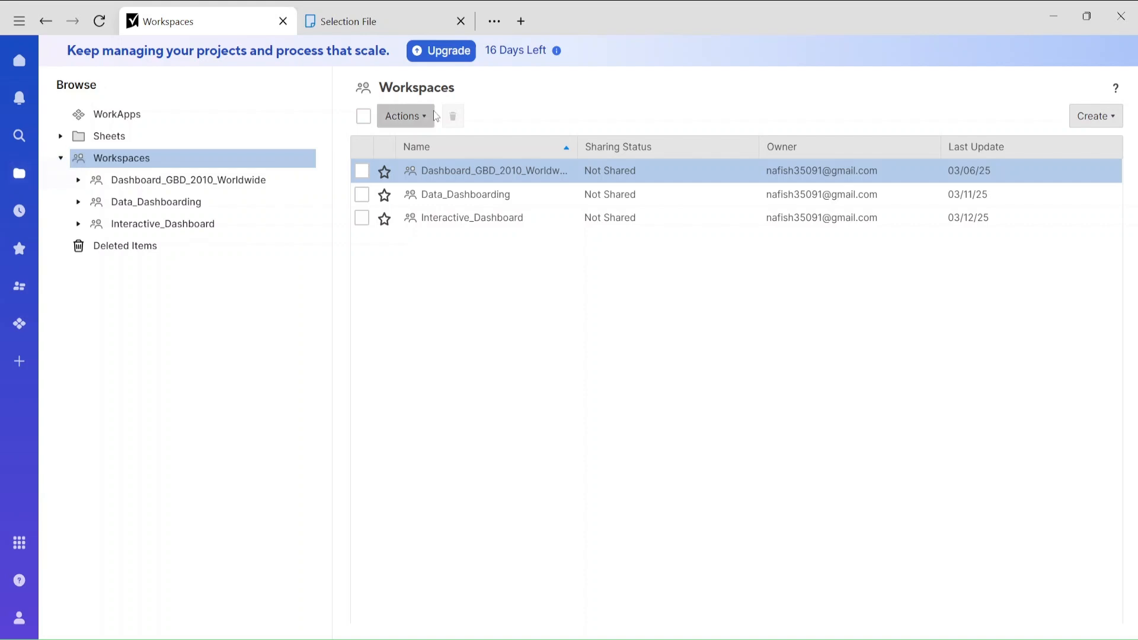
pyautogui.click(461, 21)
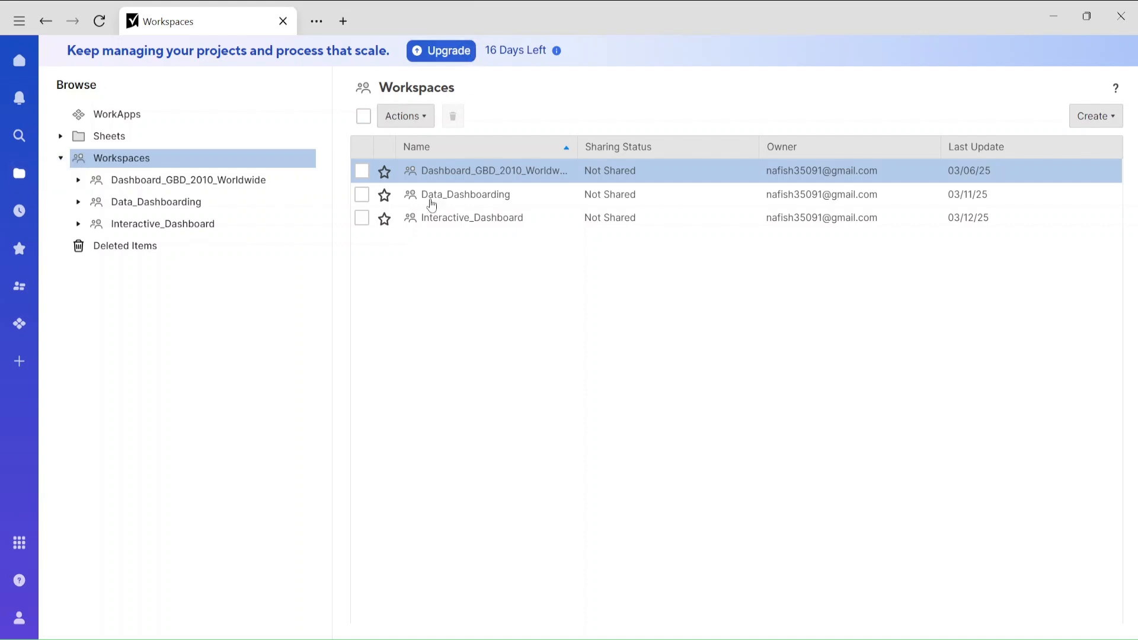
pyautogui.click(178, 229)
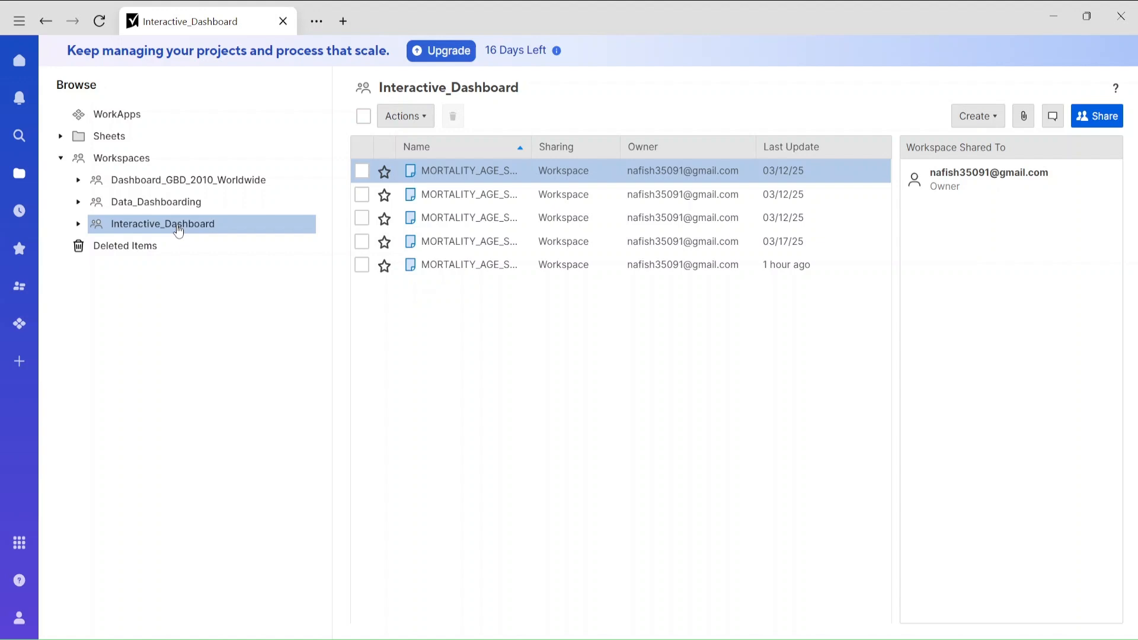
# Widen the Name column of the Interactive_Dashboard item list enough to show the full sheet names.
pyautogui.rightClick(137, 160)
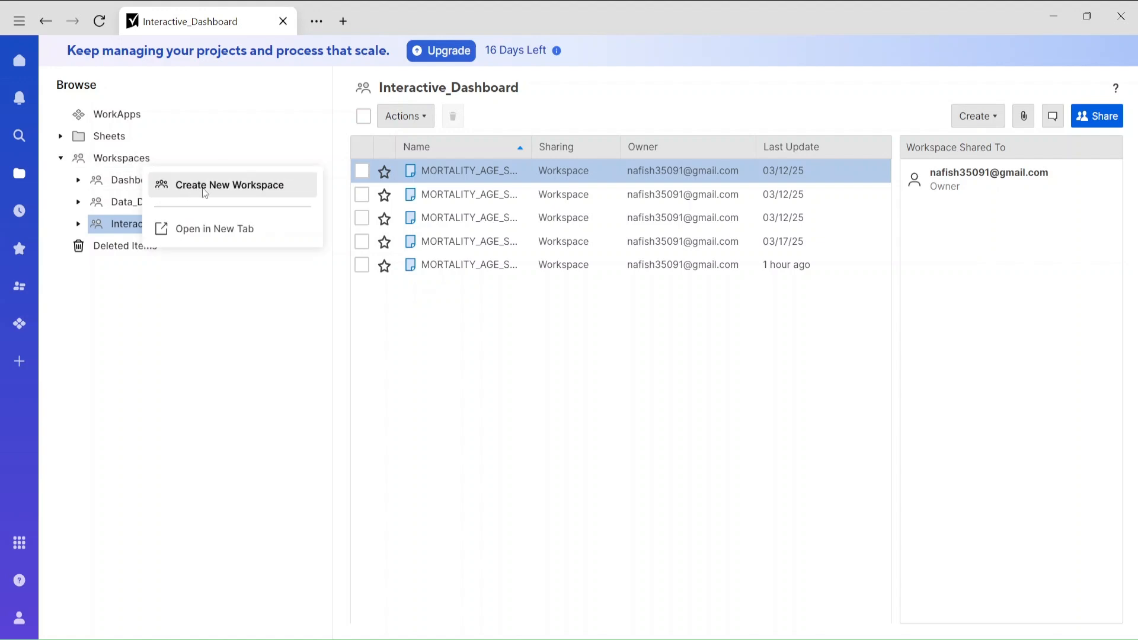
pyautogui.click(307, 404)
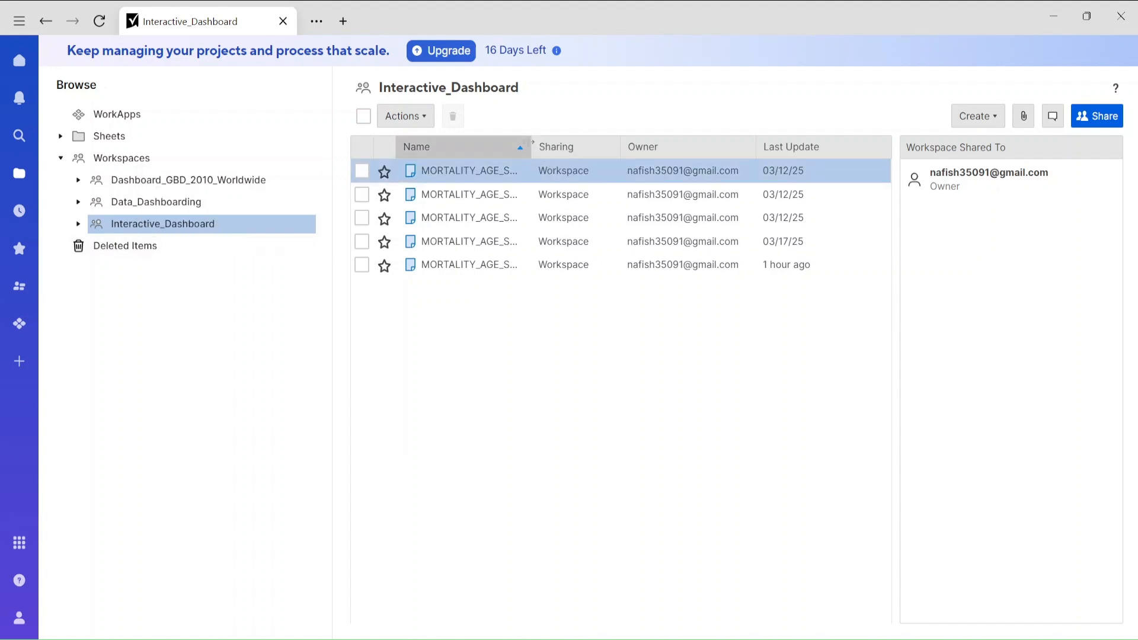
pyautogui.moveTo(531, 151); pyautogui.dragTo(681, 162)
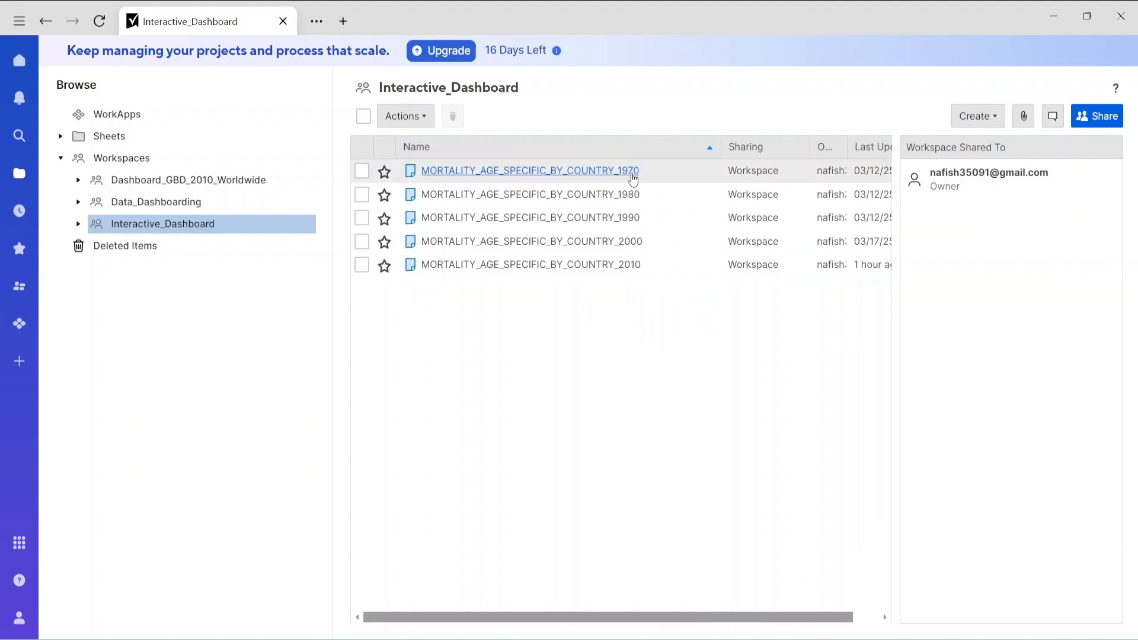
pyautogui.rightClick(621, 340)
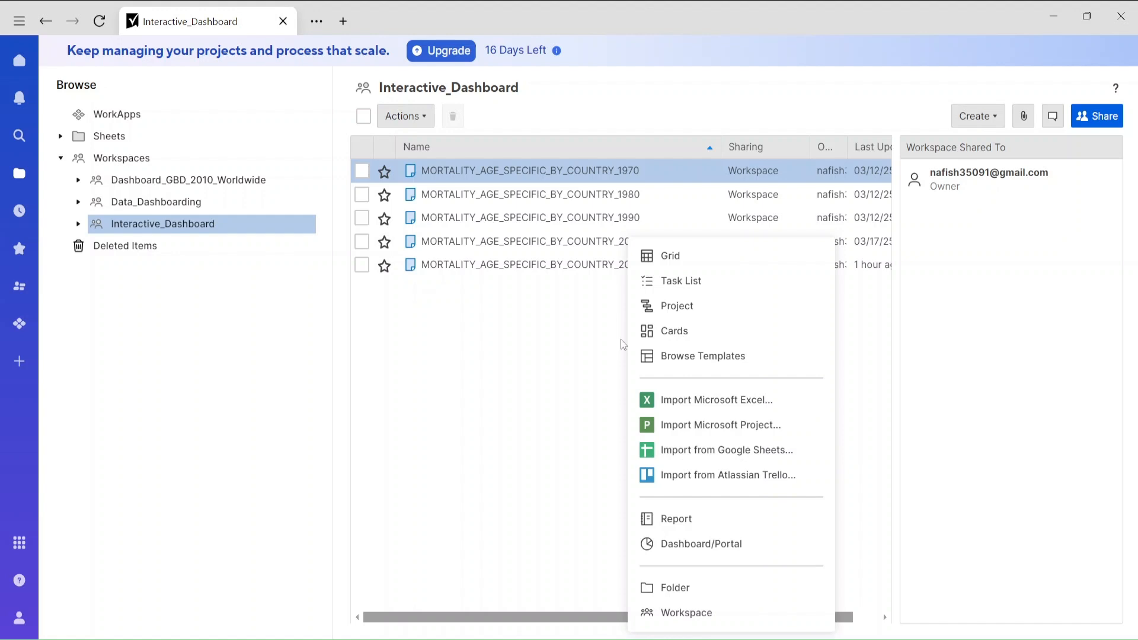
pyautogui.rightClick(537, 361)
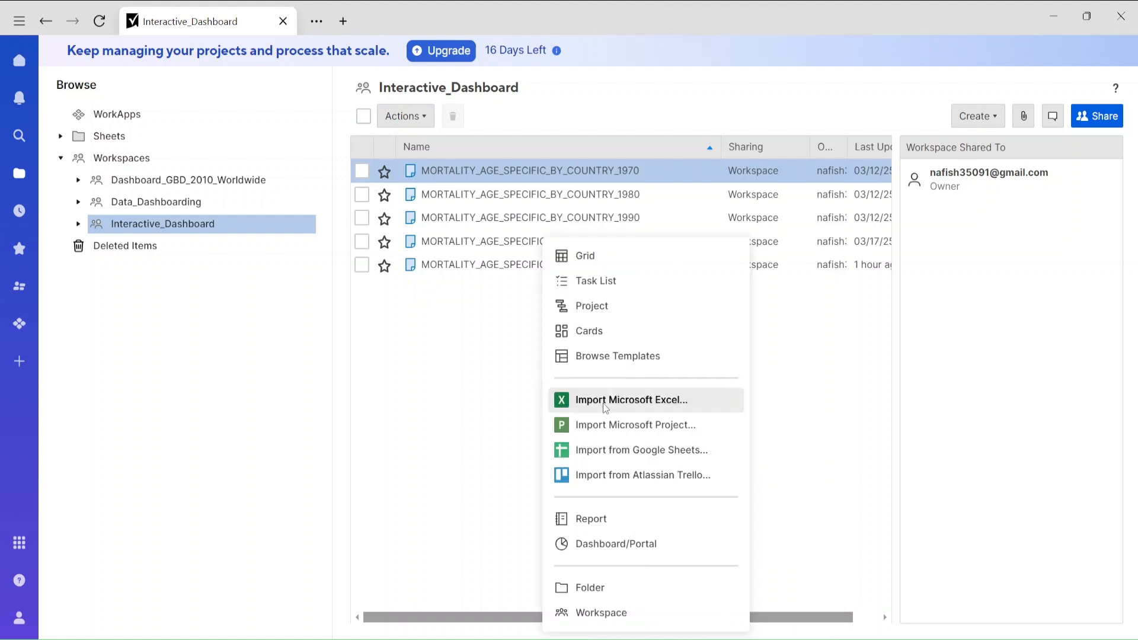
pyautogui.click(477, 391)
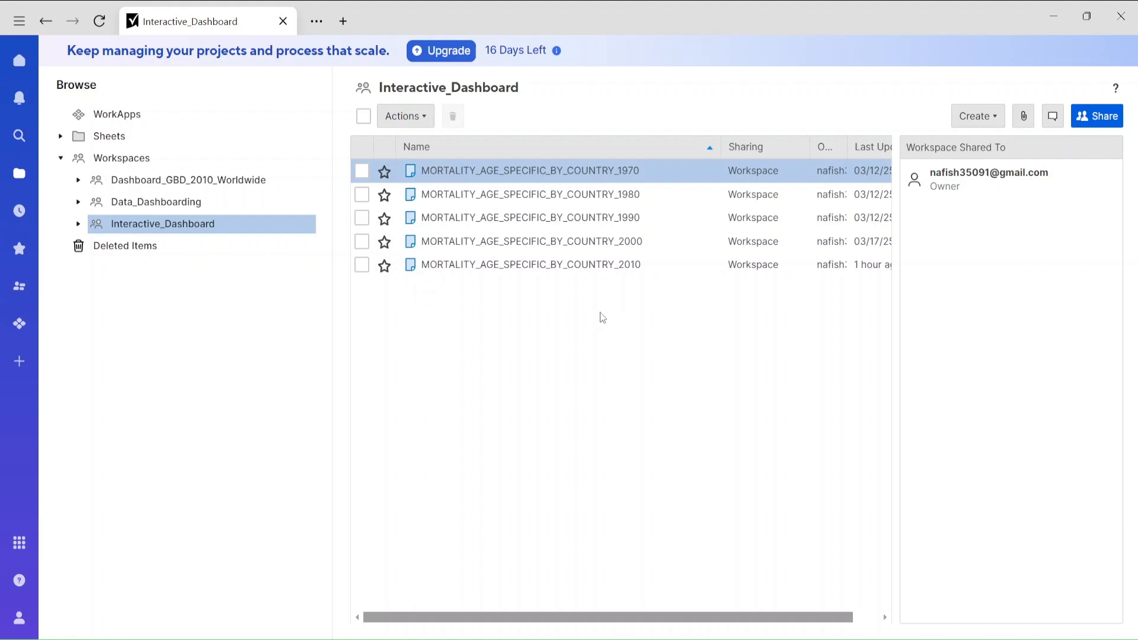
pyautogui.rightClick(603, 318)
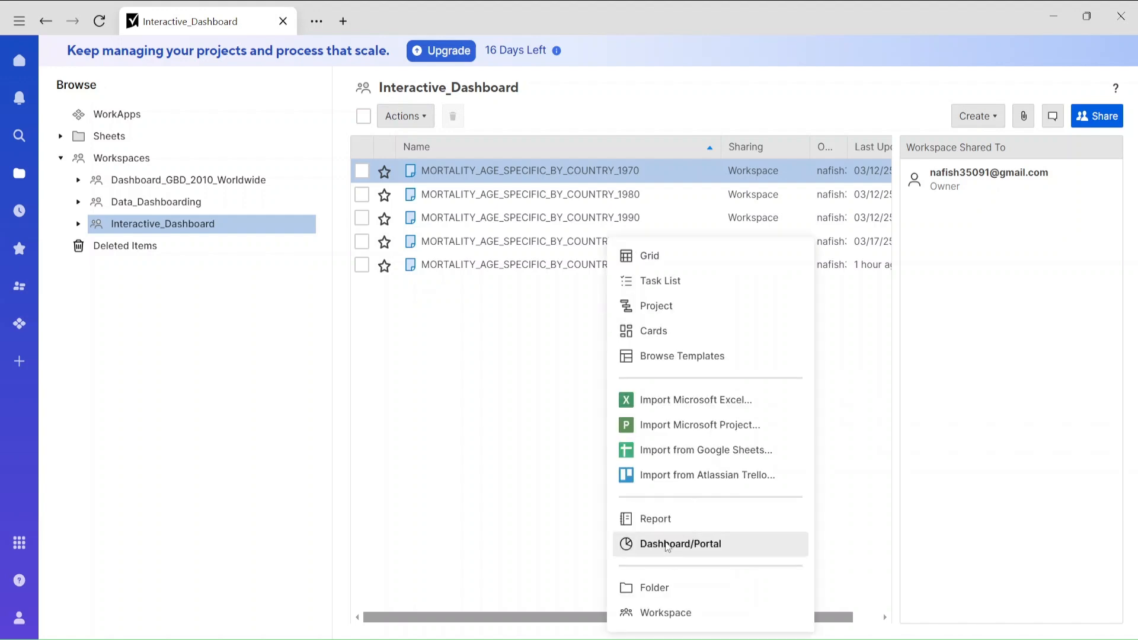
# Create a new dashboard named "Mortality Data" in the Interactive_Dashboard workspace.
pyautogui.rightClick(526, 429)
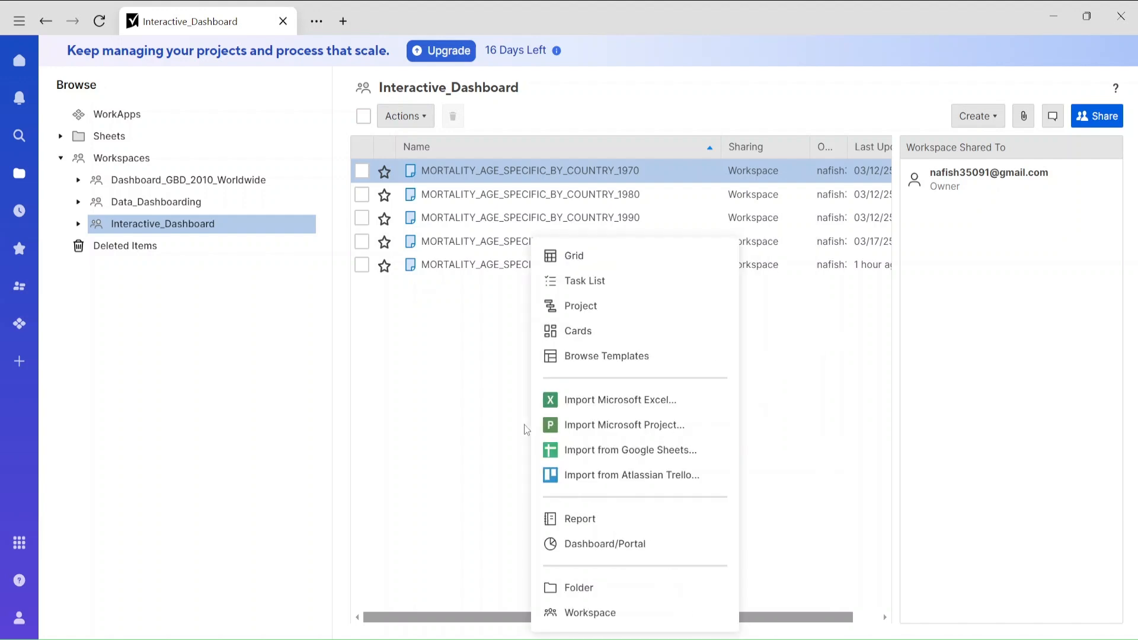
pyautogui.click(589, 554)
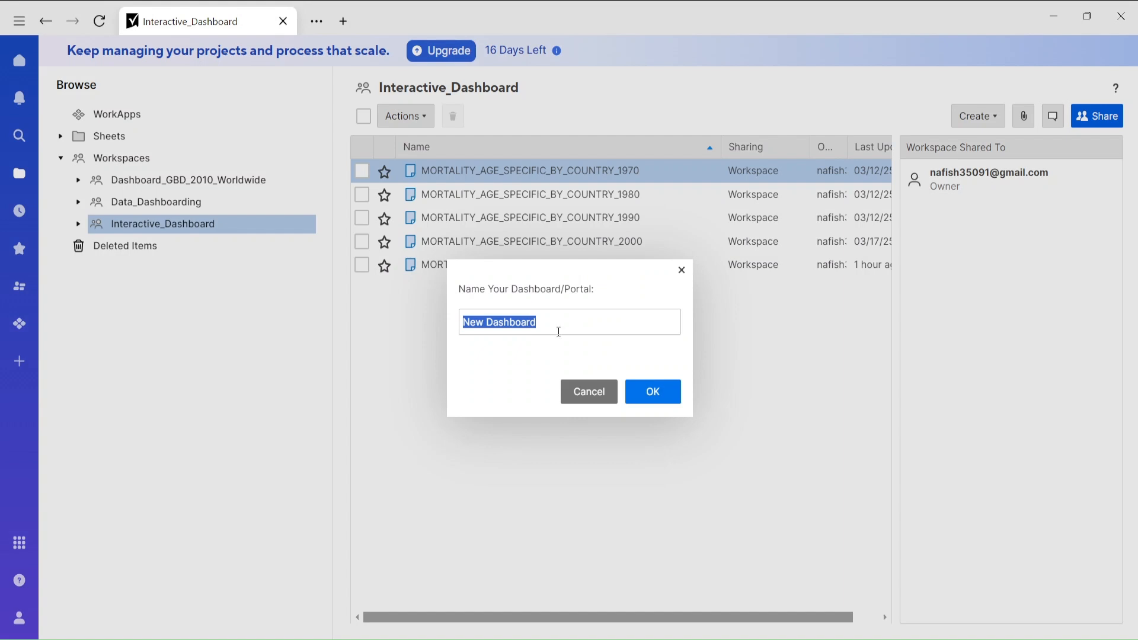
pyautogui.write('Mo')
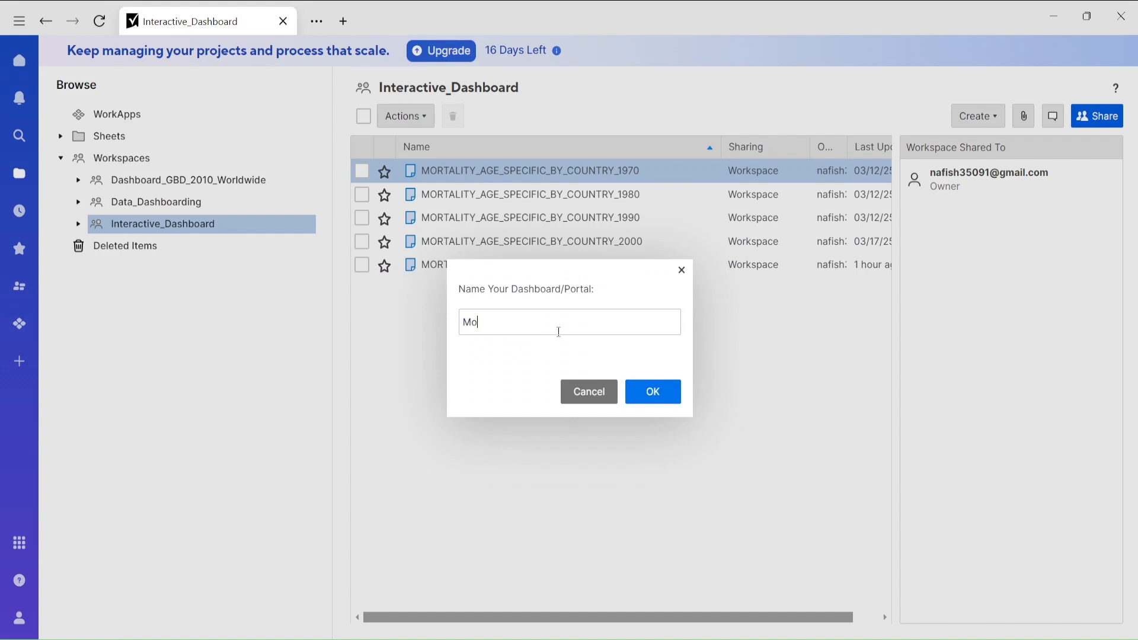
pyautogui.write('rtality Data')
pyautogui.press('Return')
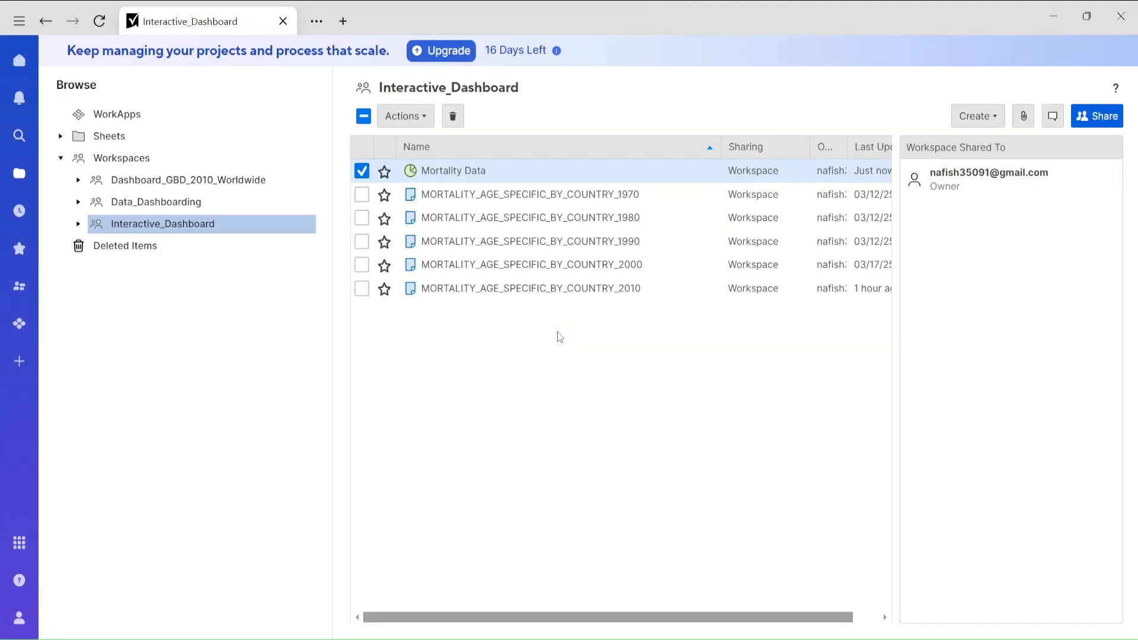
# Open the Mortality Data dashboard for editing and add a Title widget to it.
pyautogui.click(463, 171)
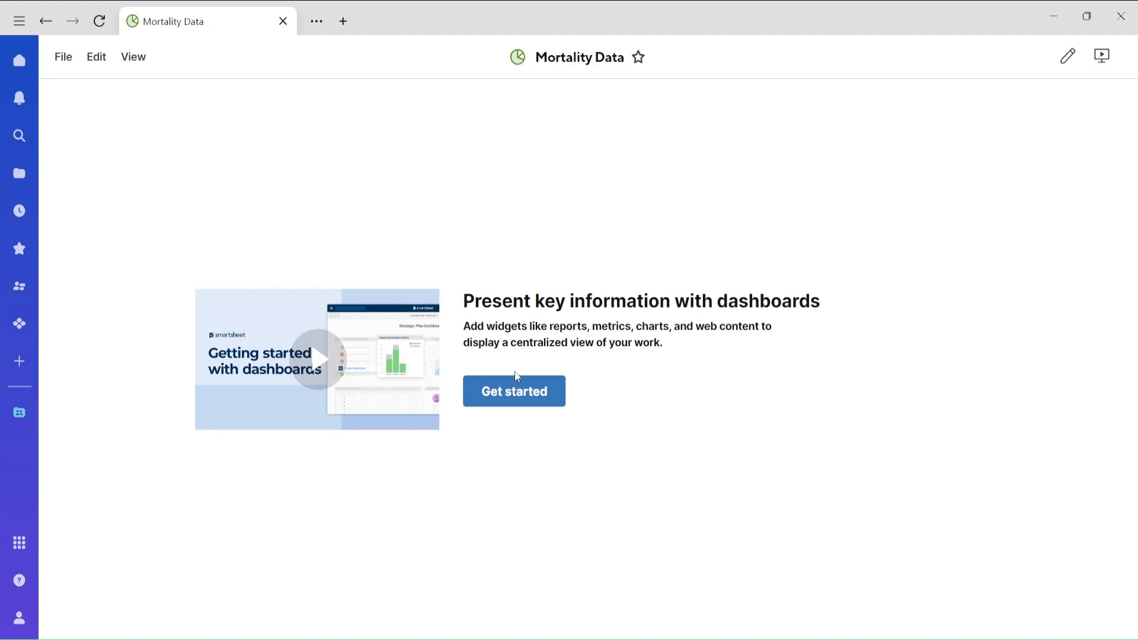
pyautogui.click(517, 389)
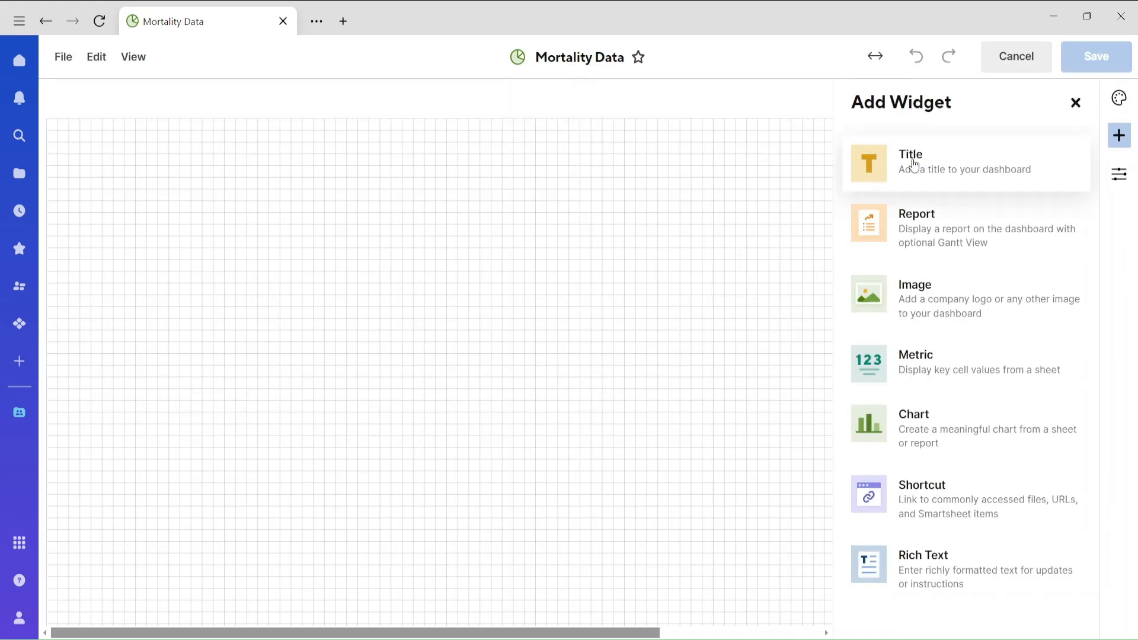
pyautogui.click(911, 165)
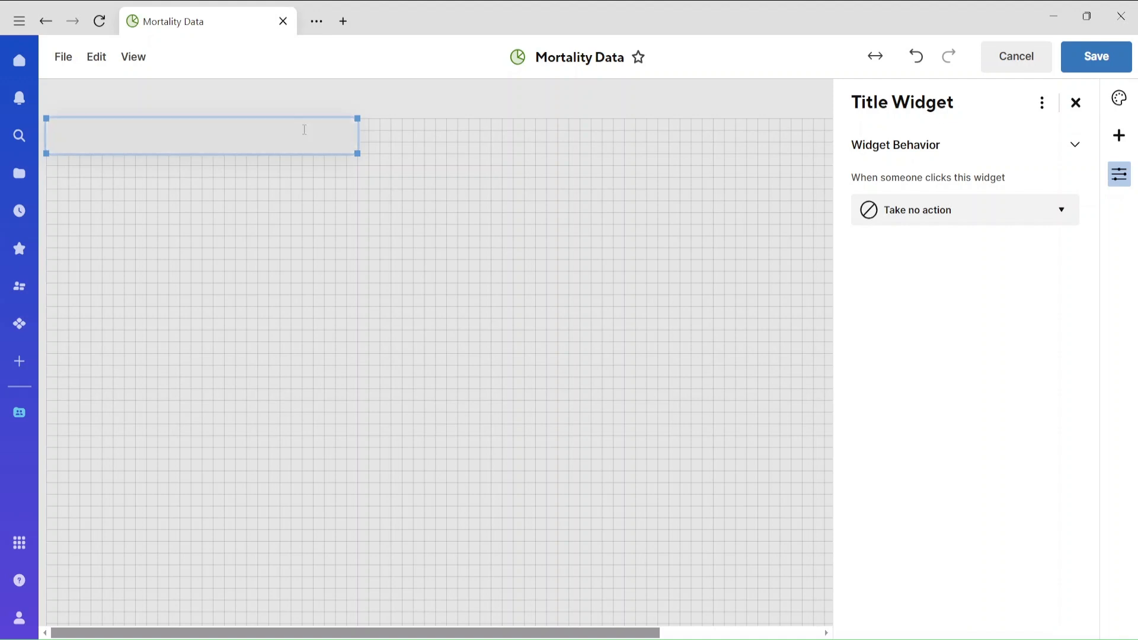
# Enter "Global Mortality Data Visulazation" as the text of the title widget.
pyautogui.click(277, 141)
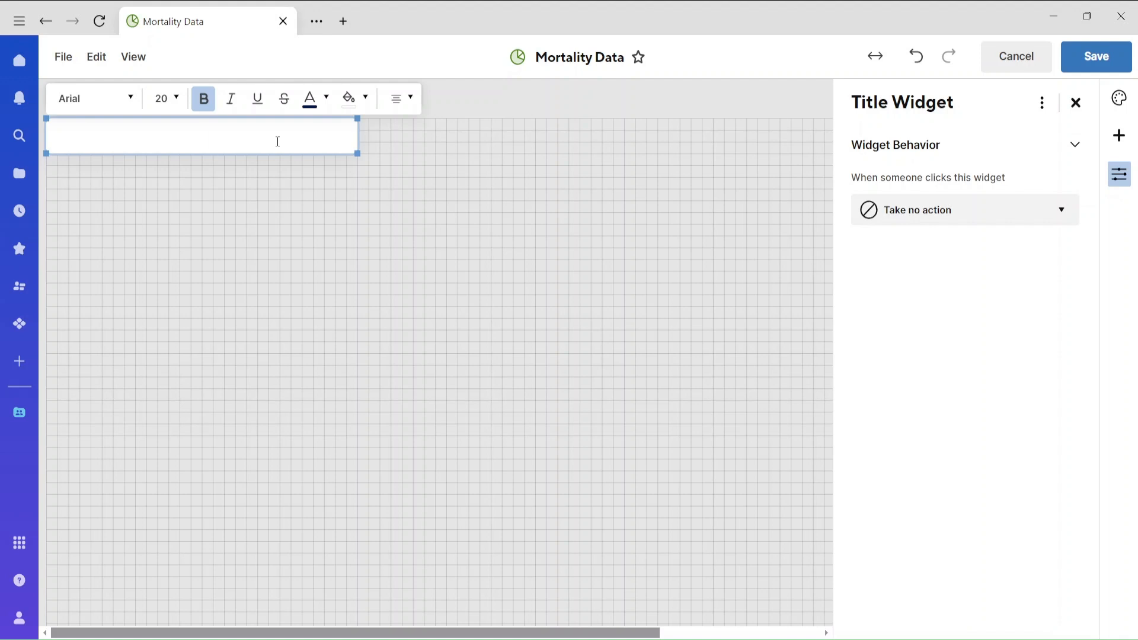
pyautogui.write('Global Mortality')
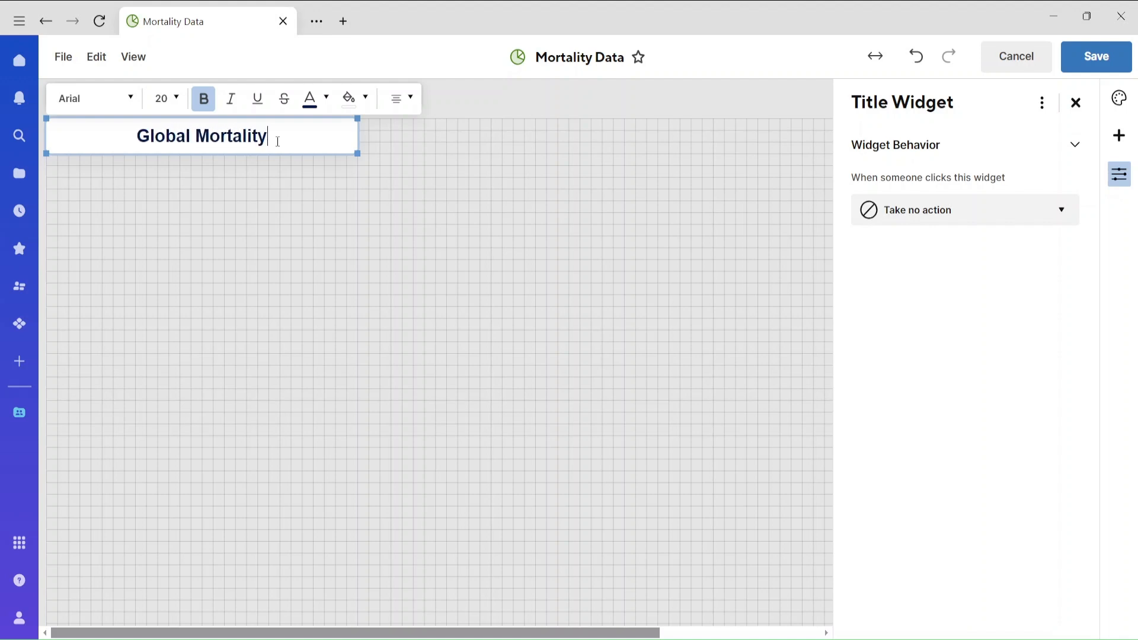
pyautogui.write(' Data D')
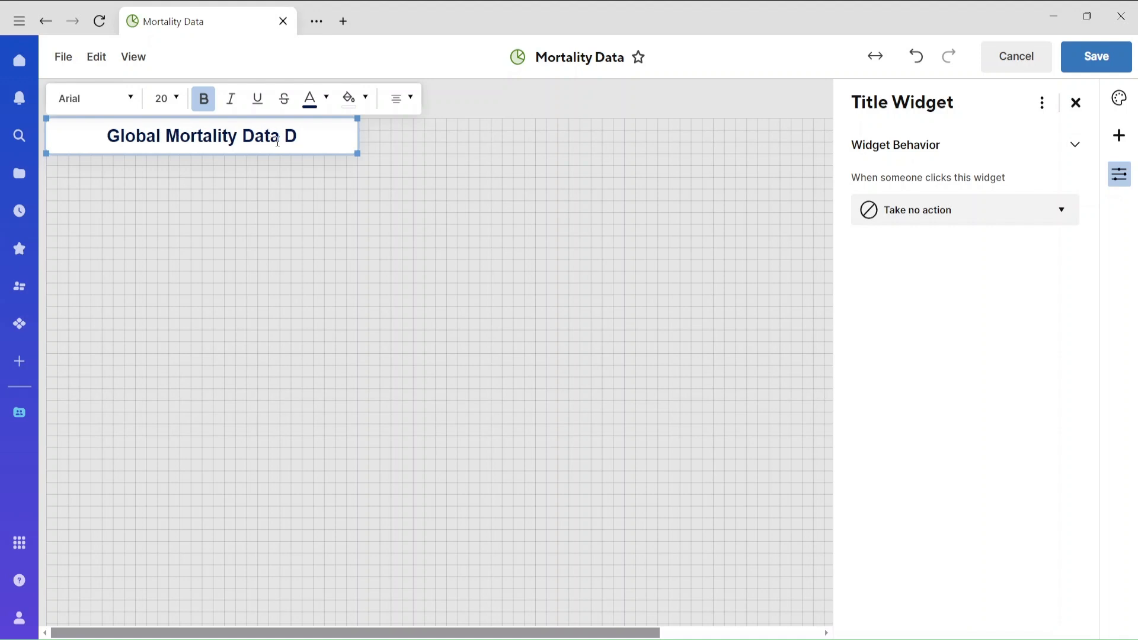
pyautogui.press('BackSpace')
pyautogui.write('Visula')
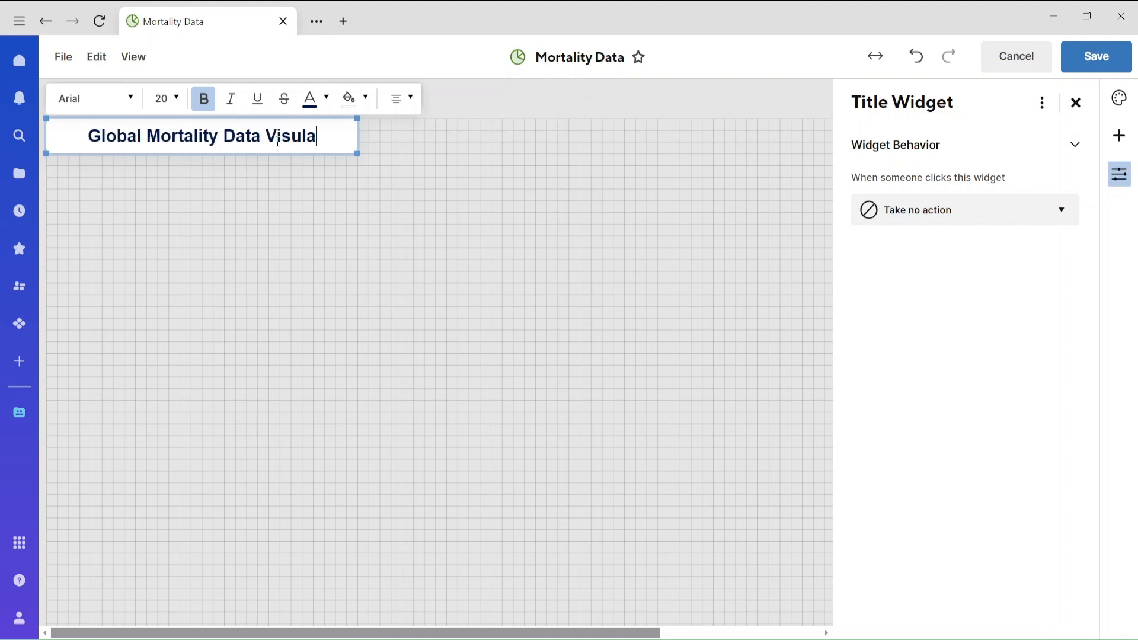
pyautogui.write('zation')
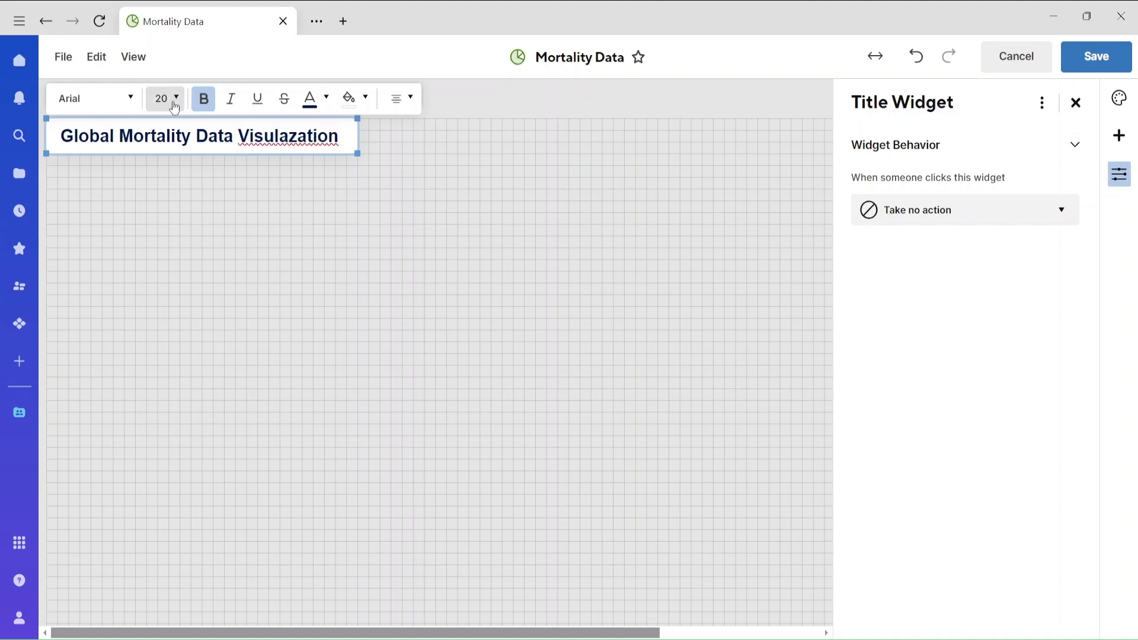
# Try font size 28 for the title, and correct its misspelled last word to "Visualization".
pyautogui.click(167, 99)
pyautogui.click(178, 338)
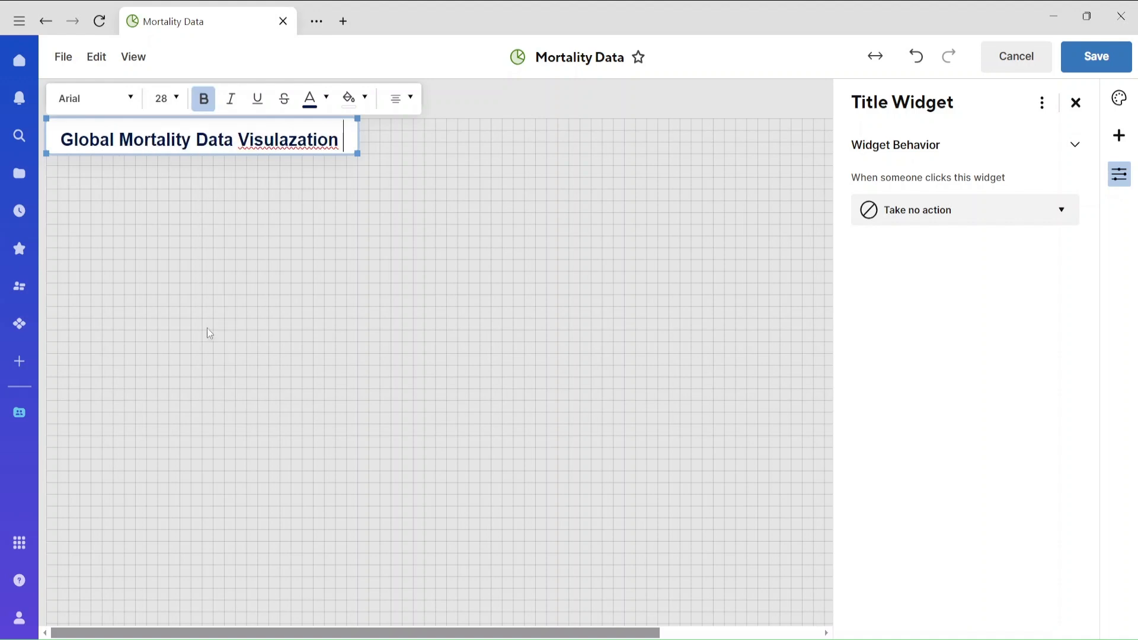
pyautogui.rightClick(298, 139)
pyautogui.click(332, 150)
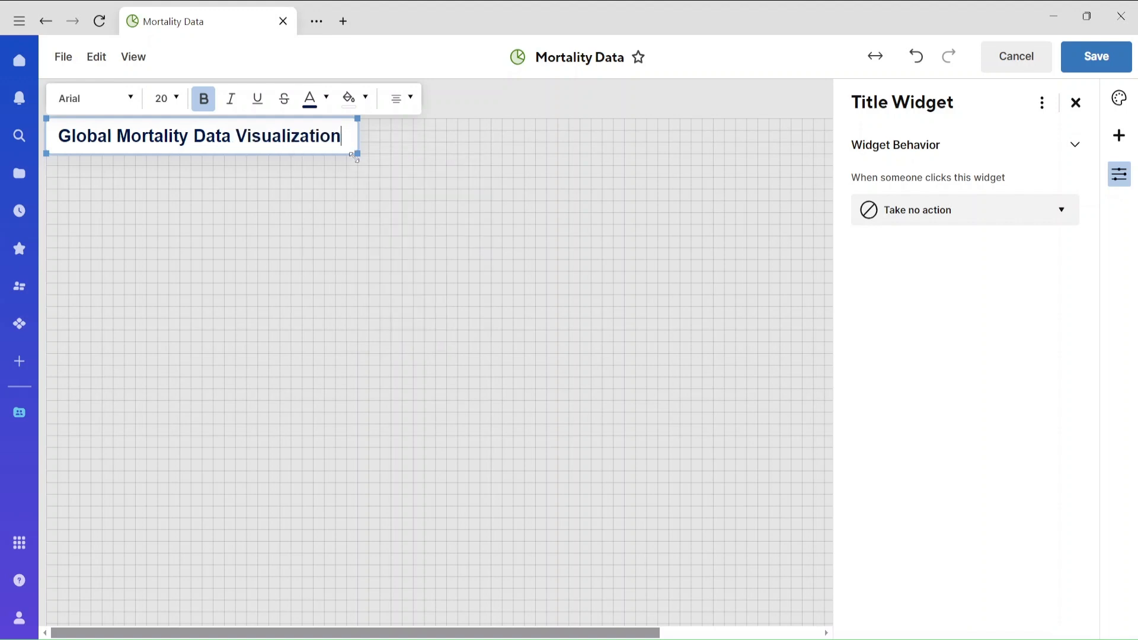
# Enlarge the title widget in both width and height, keeping its upper-left corner in place.
pyautogui.click(434, 205)
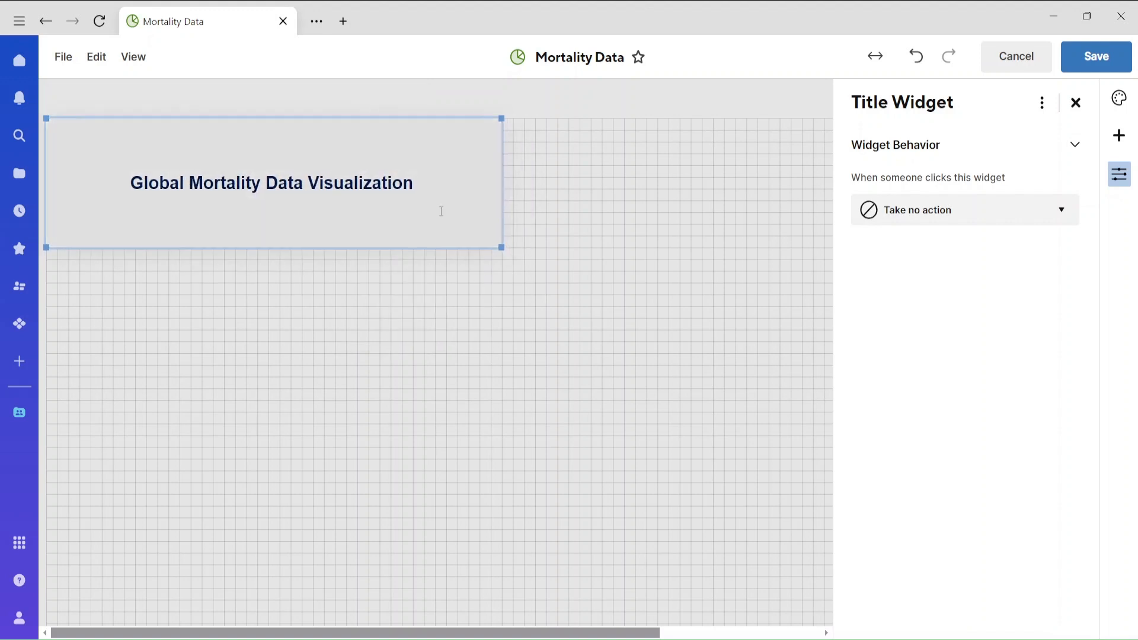
# Try a dark blue background on the title widget, and settle on a pale orange fill.
pyautogui.doubleClick(442, 217)
pyautogui.click(364, 100)
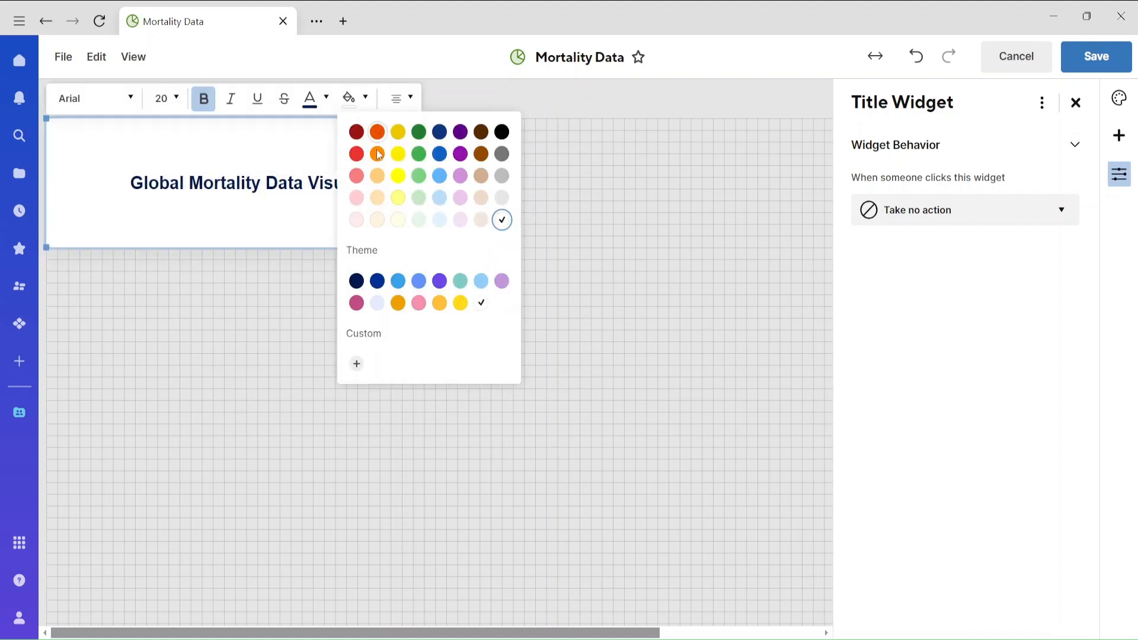
pyautogui.click(379, 282)
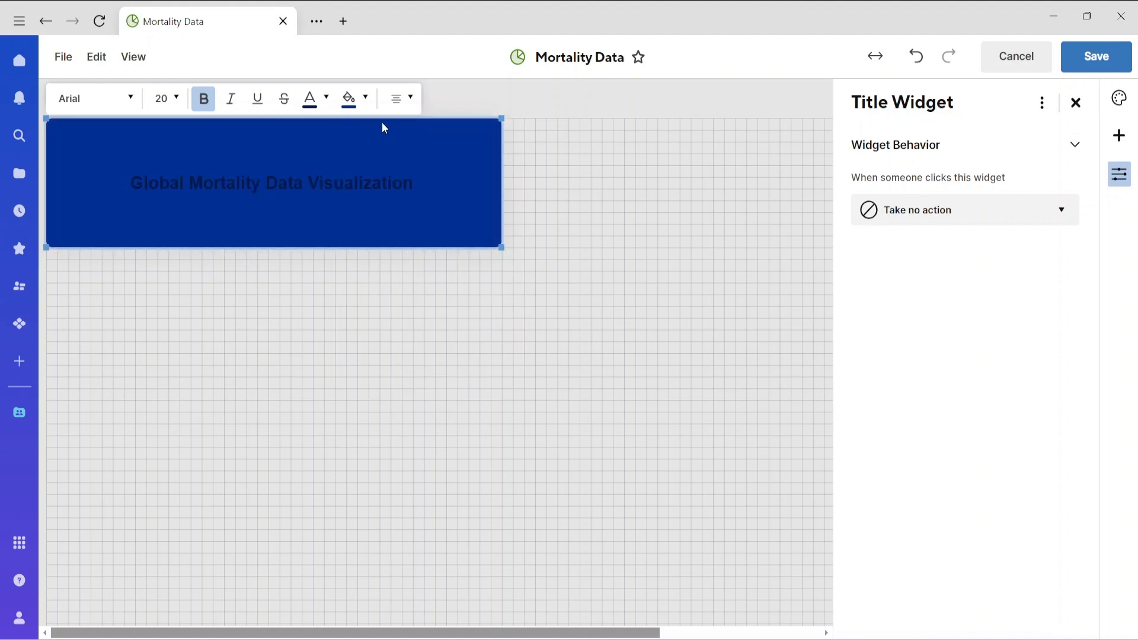
pyautogui.click(363, 99)
pyautogui.click(386, 222)
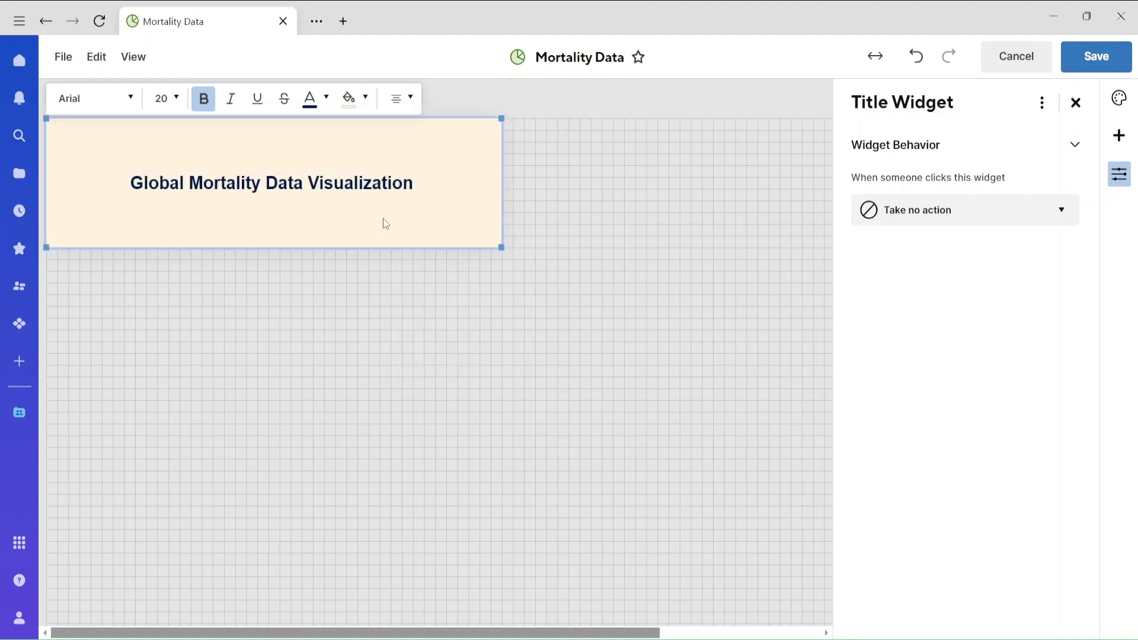
# Try left and right alignment on the title text, and set it back to centered.
pyautogui.moveTo(406, 186); pyautogui.dragTo(137, 190)
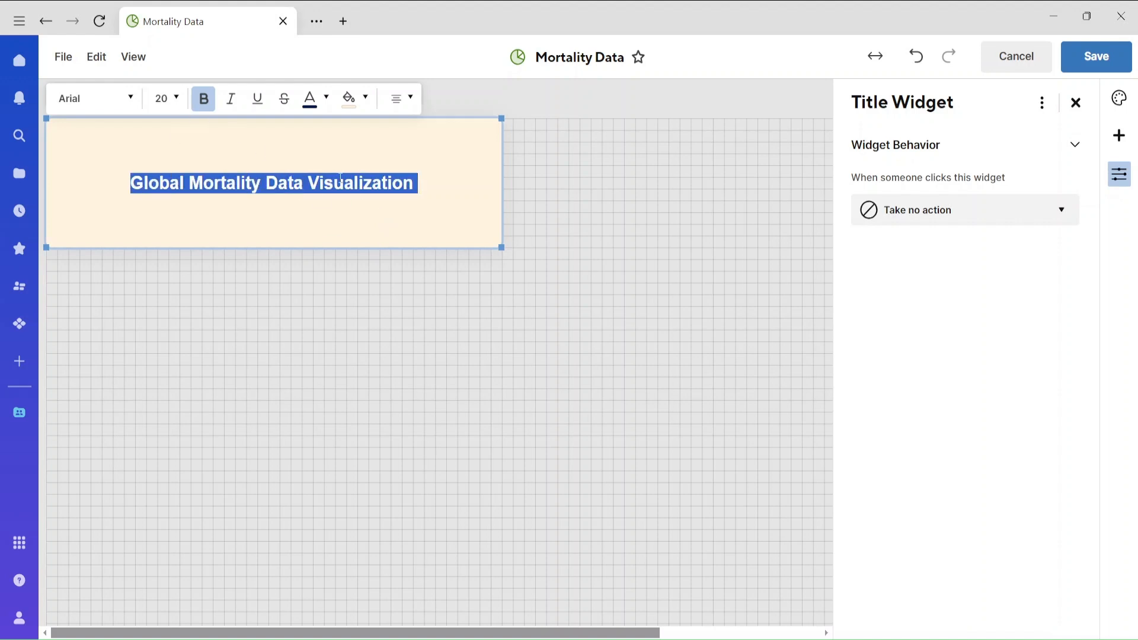
pyautogui.click(401, 98)
pyautogui.click(395, 135)
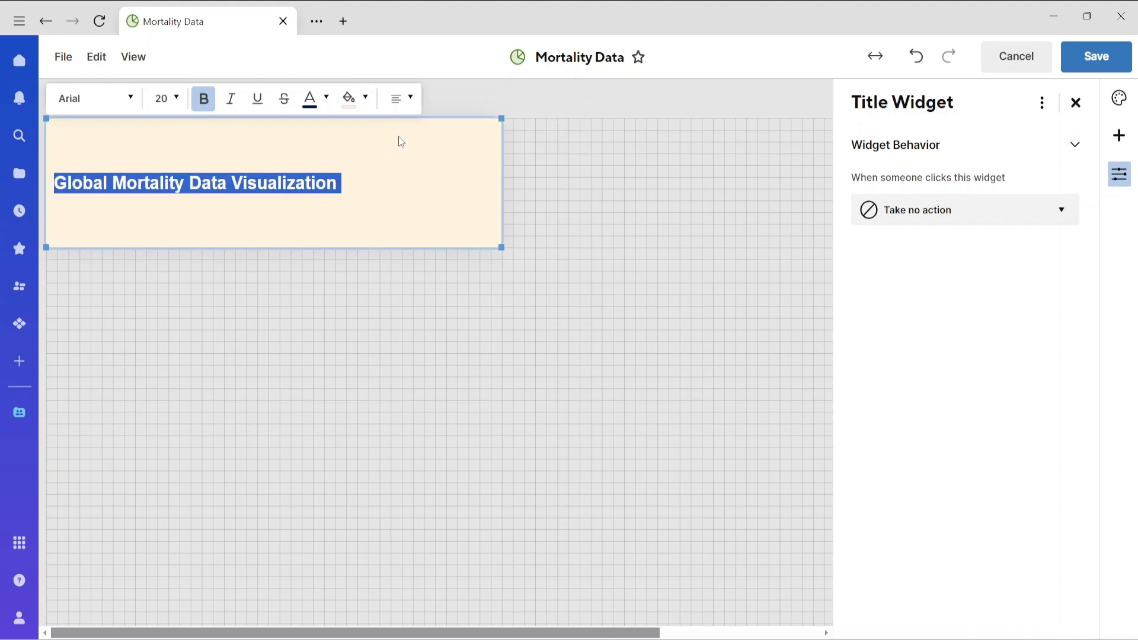
pyautogui.click(402, 98)
pyautogui.click(396, 178)
pyautogui.click(402, 98)
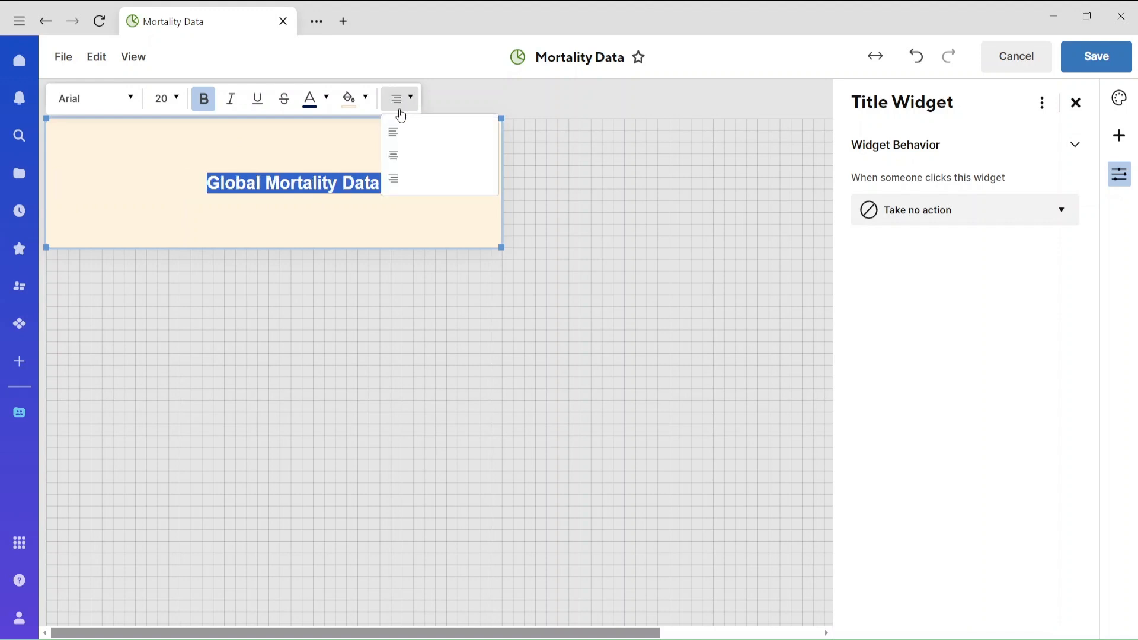
pyautogui.click(394, 155)
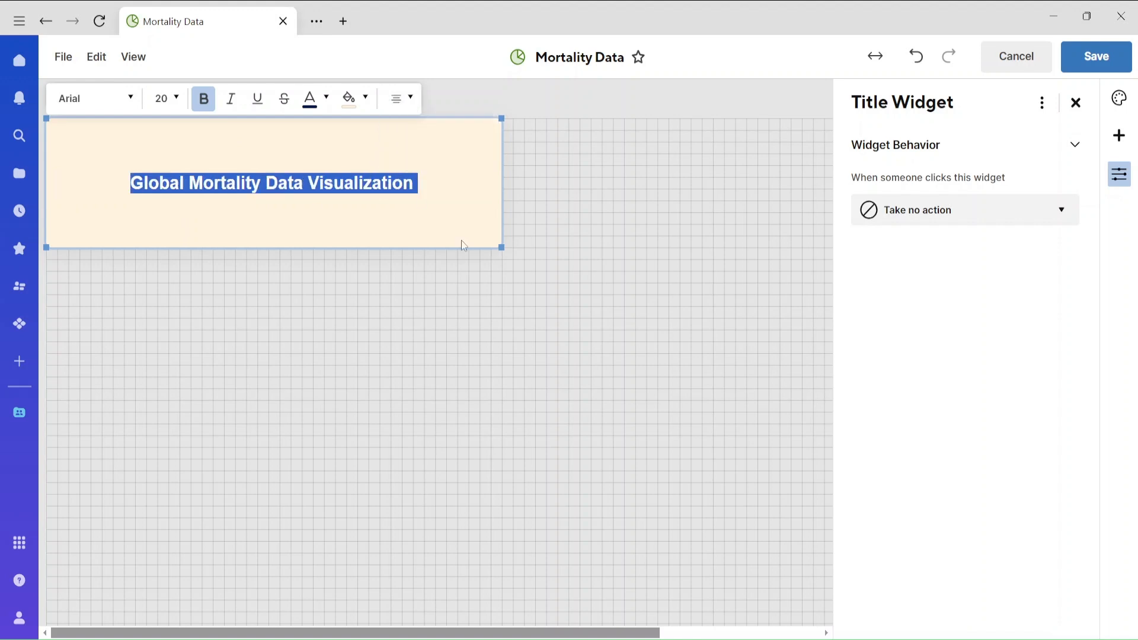
# Move the title widget to the upper middle of the dashboard and shrink it from its lower-left corner.
pyautogui.click(515, 271)
pyautogui.click(535, 279)
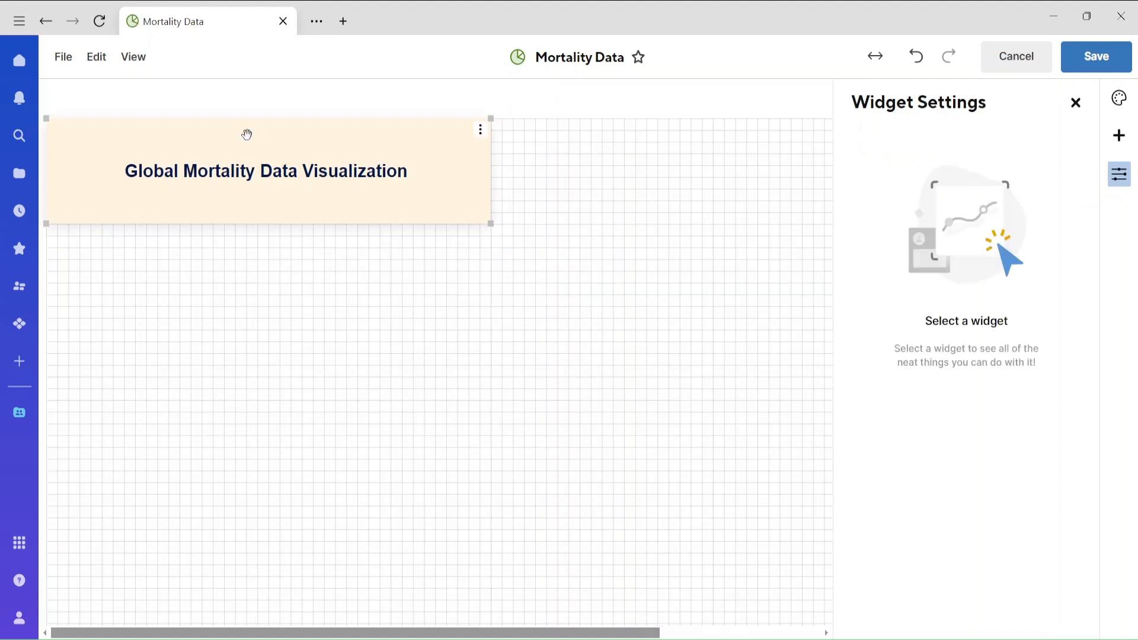
pyautogui.moveTo(246, 135); pyautogui.dragTo(473, 141)
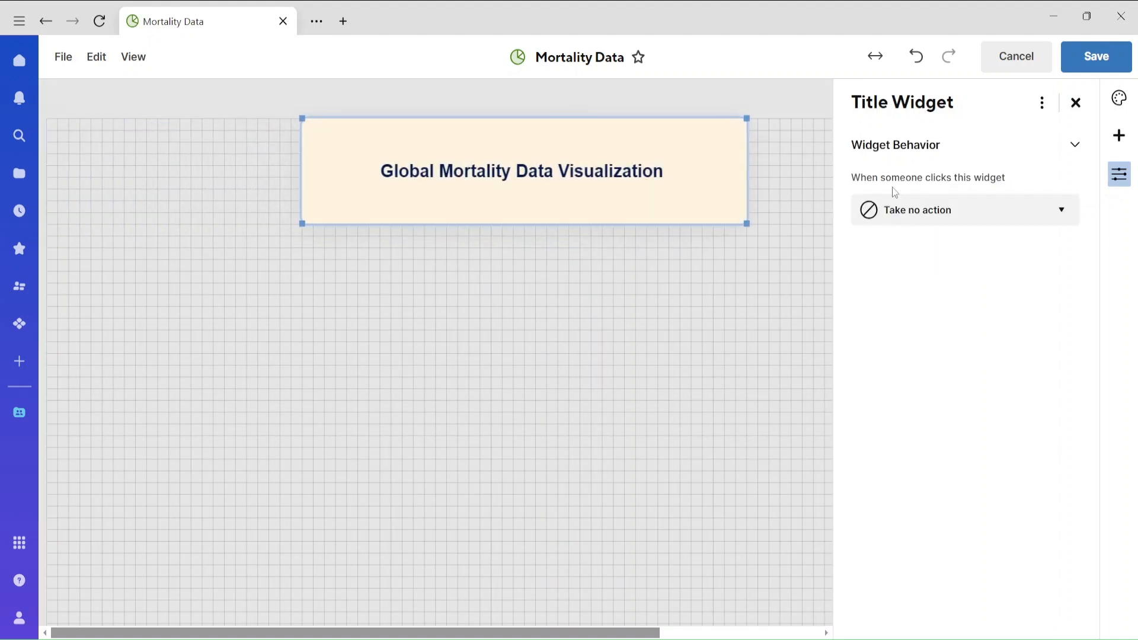
pyautogui.click(1075, 102)
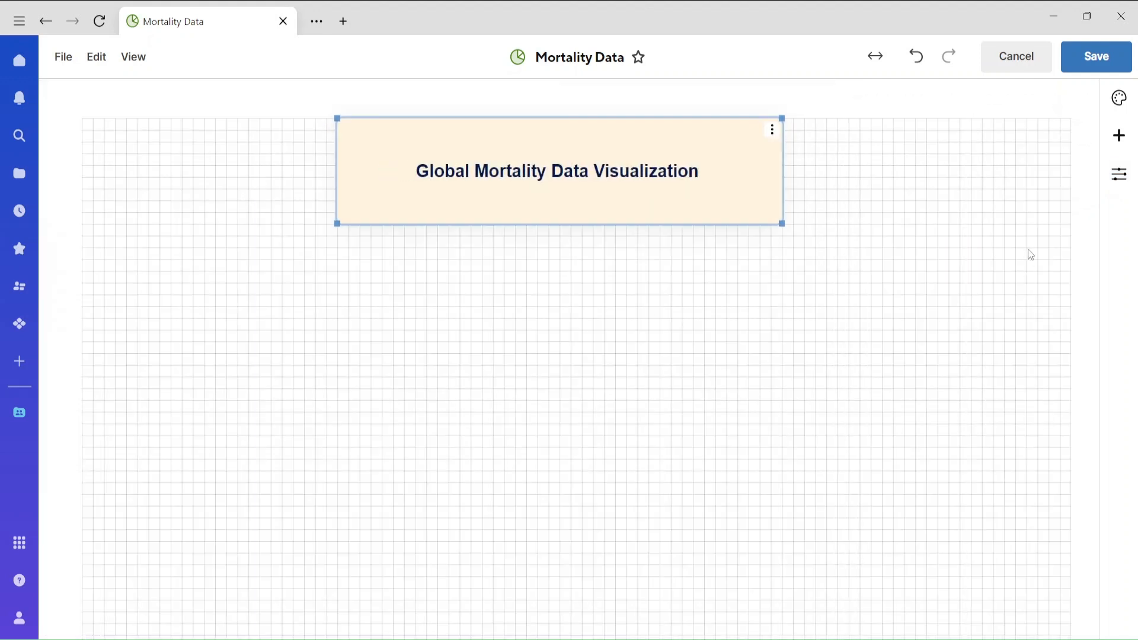
pyautogui.moveTo(342, 227); pyautogui.dragTo(452, 216)
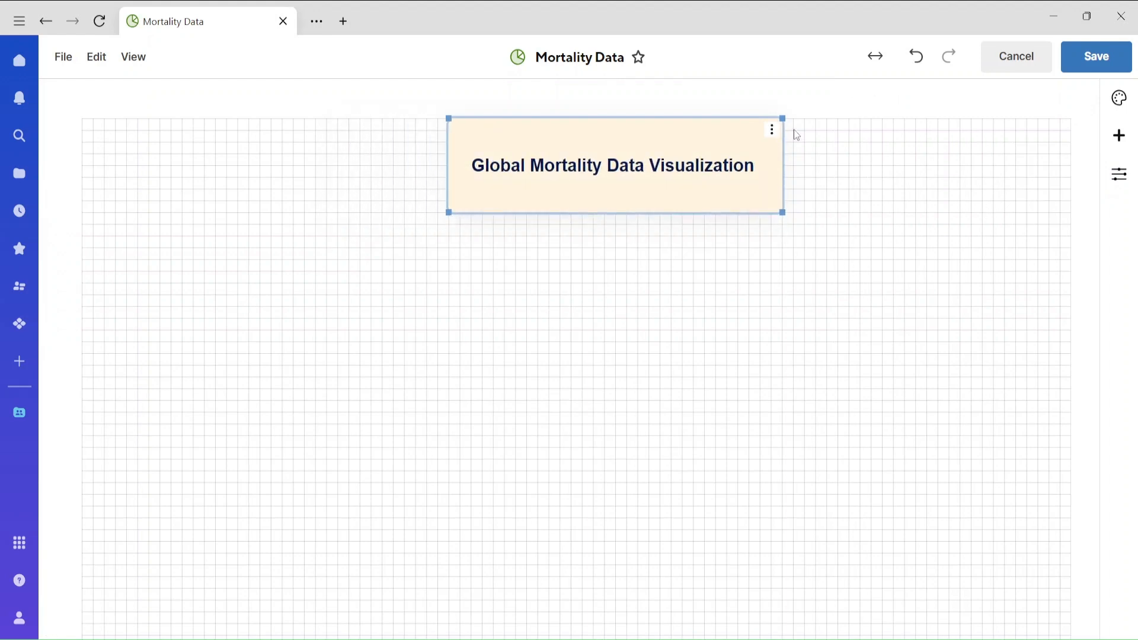
# Add a Shortcut widget to the dashboard and start a shortcut to a Smartsheet item.
pyautogui.click(1119, 136)
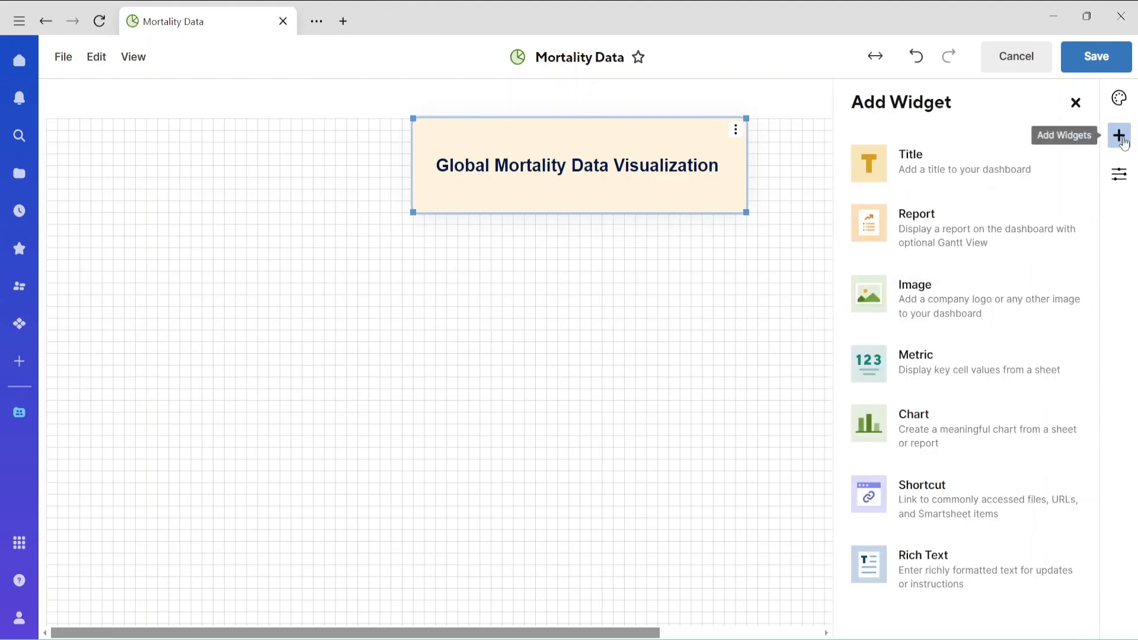
pyautogui.click(931, 511)
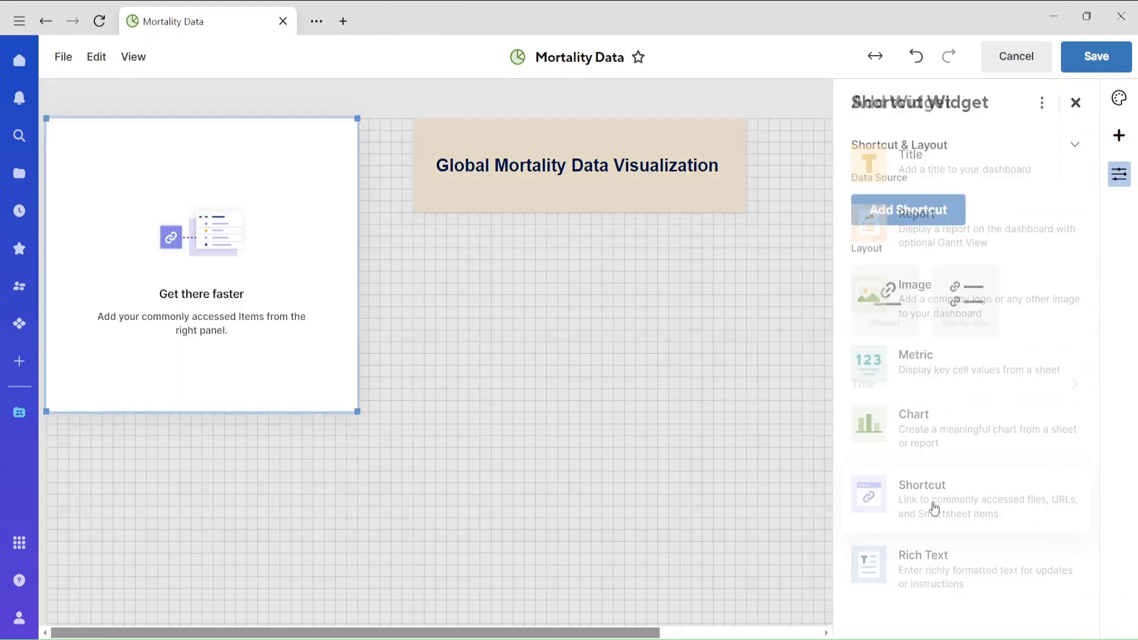
pyautogui.click(883, 209)
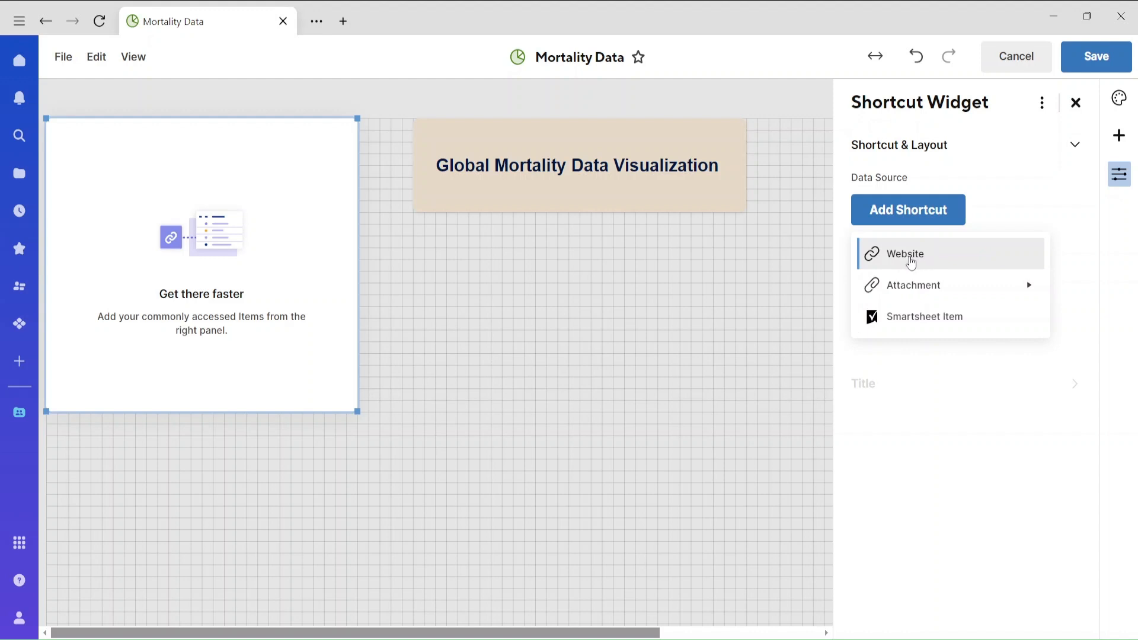
pyautogui.click(904, 325)
# Link the five MORTALITY_AGE_SPECIFIC_BY_COUNTRY sheets from the Interactive_Dashboard workspace, 1970 through 2010, as shortcuts.
pyautogui.click(373, 296)
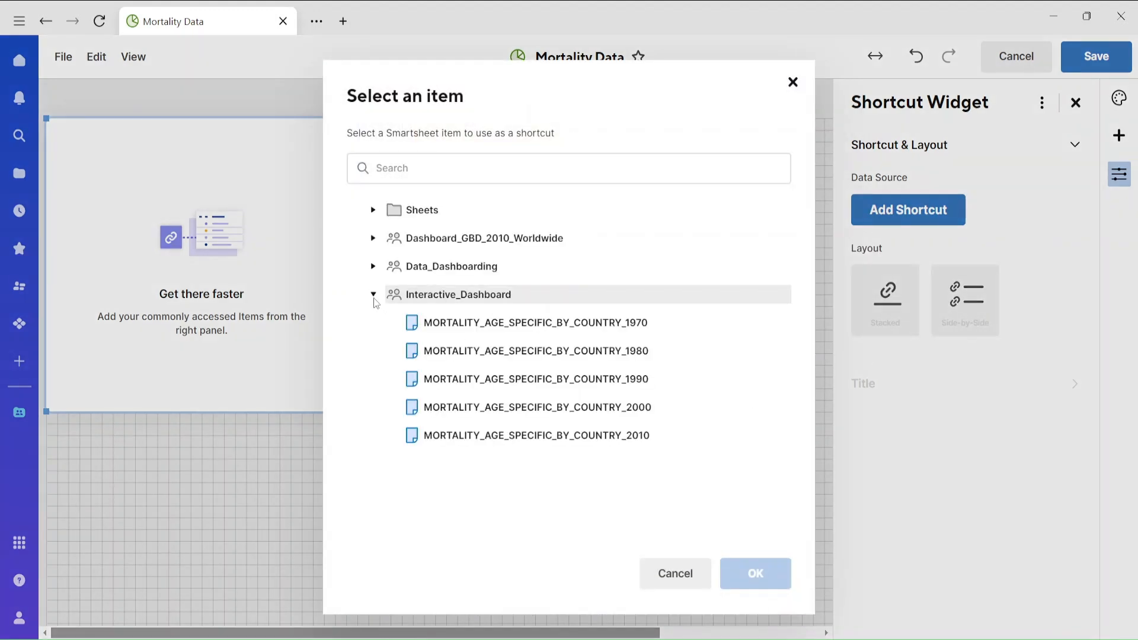
pyautogui.click(530, 335)
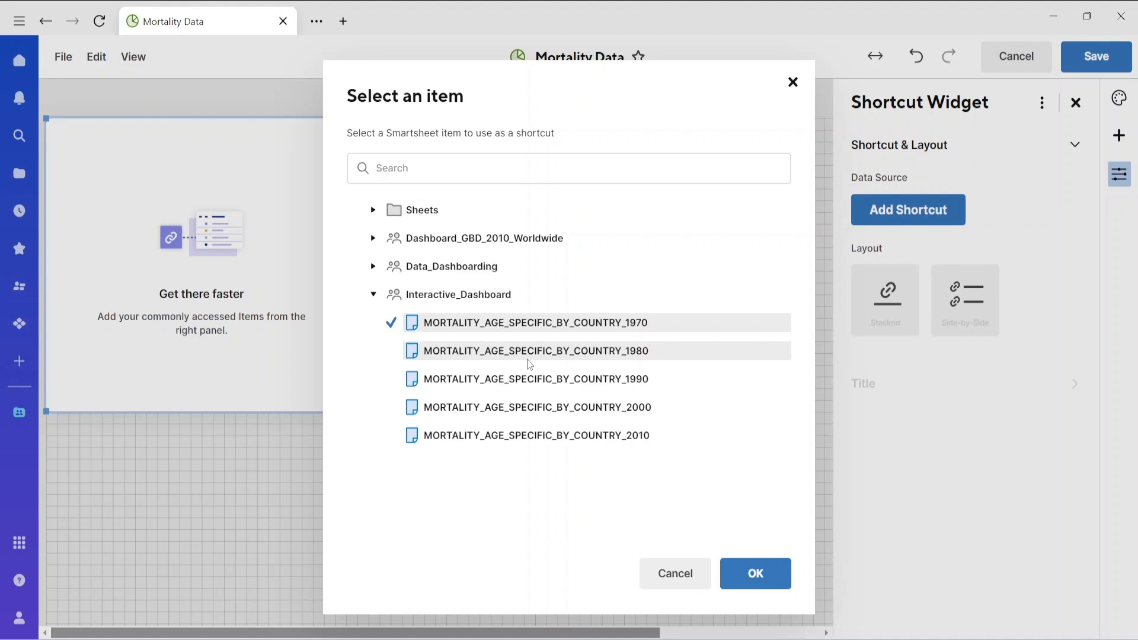
pyautogui.click(527, 356)
pyautogui.click(534, 379)
pyautogui.click(541, 412)
pyautogui.click(544, 438)
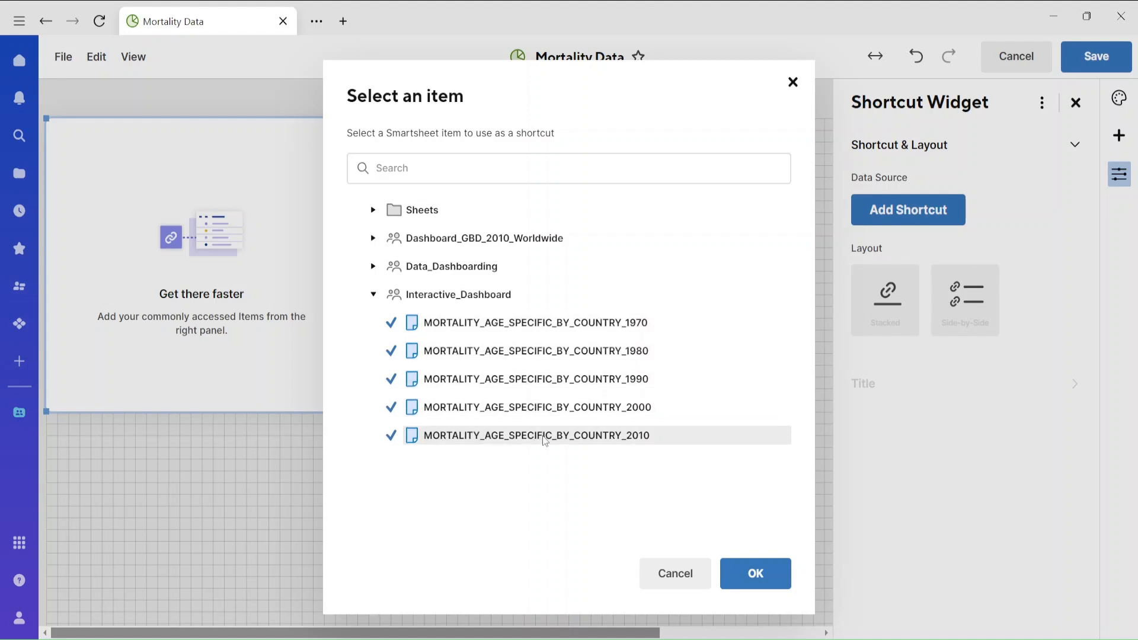
pyautogui.click(756, 574)
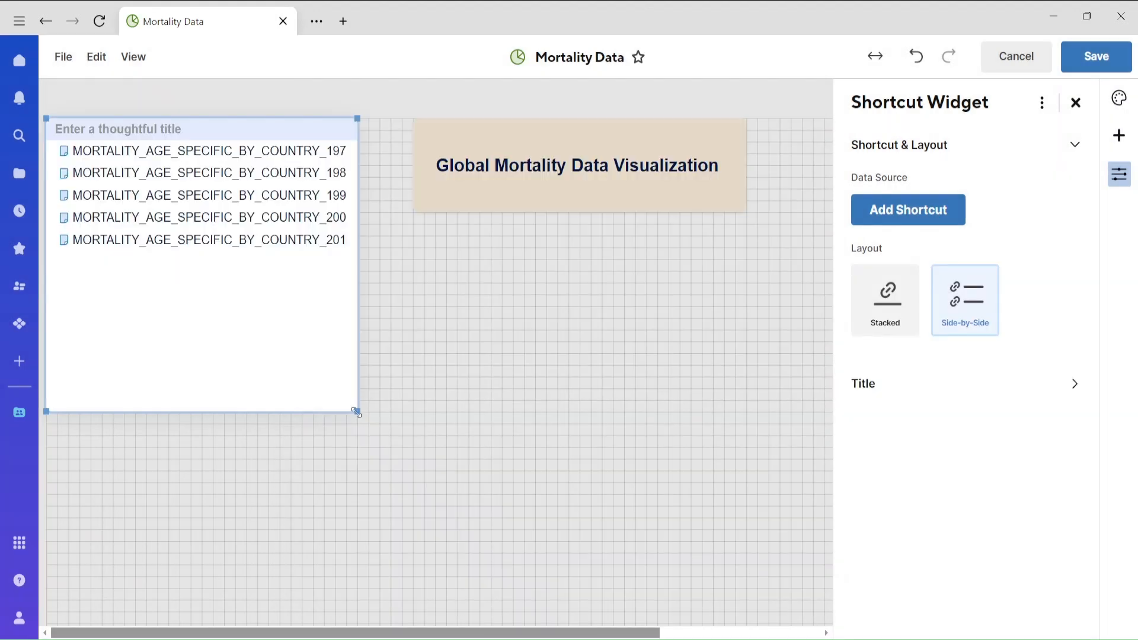
# Make the shortcut widget wider and shorter so the full sheet names fit, and title it "Raw Data Links".
pyautogui.moveTo(357, 411); pyautogui.dragTo(402, 283)
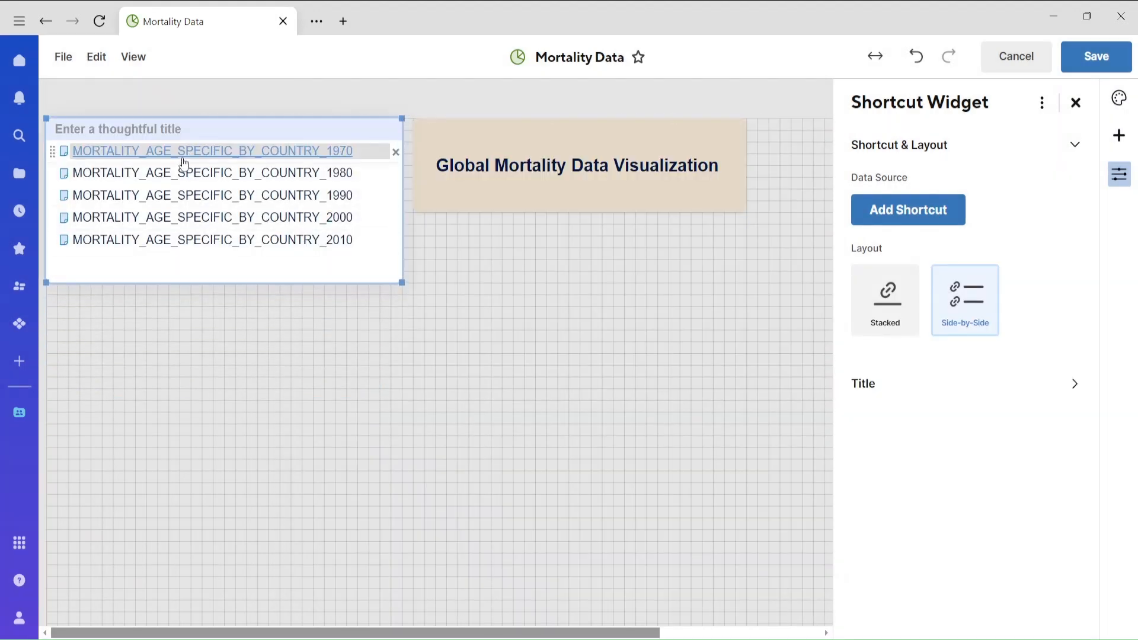
pyautogui.click(201, 129)
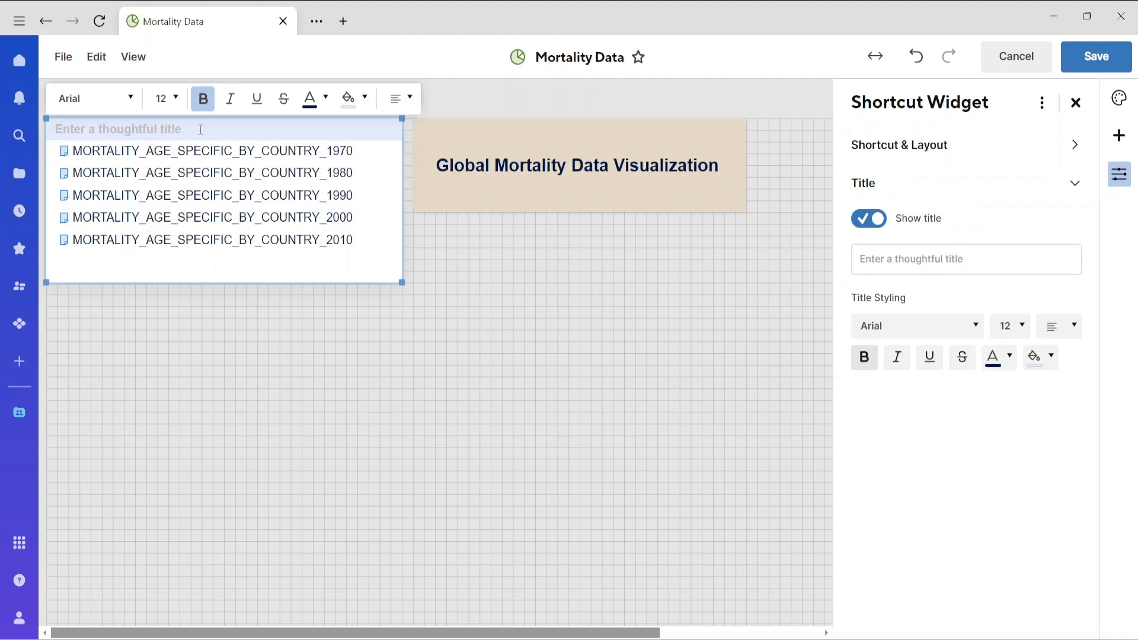
pyautogui.write('Raw Da')
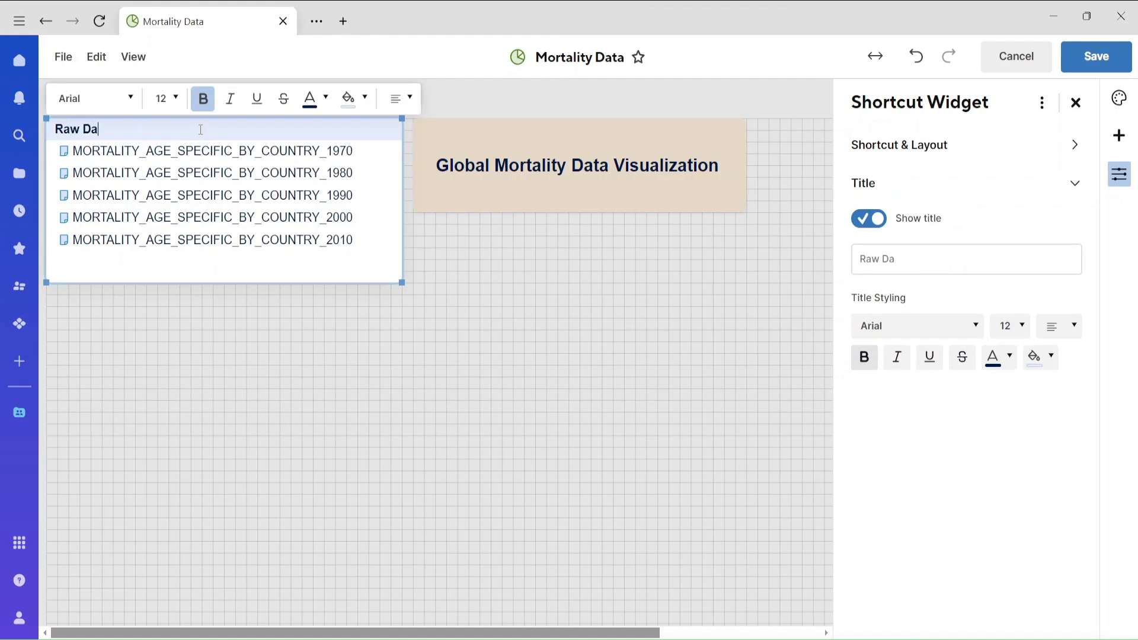
pyautogui.write('ta Links')
# Give the "Raw Data Links" title a red background and center its text.
pyautogui.click(364, 98)
pyautogui.click(372, 154)
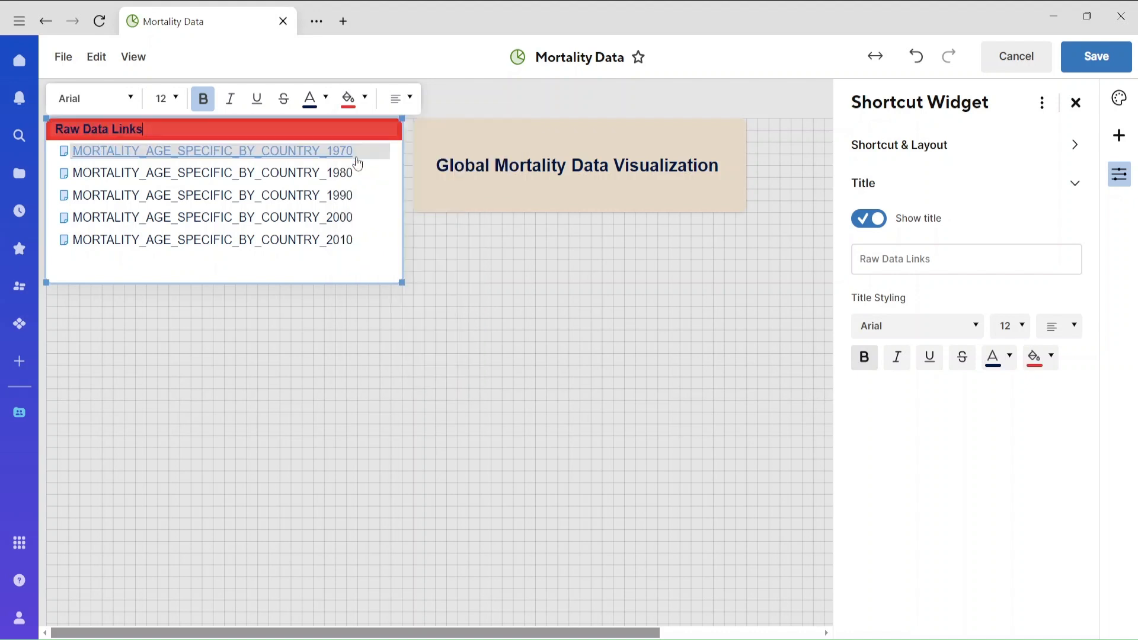
pyautogui.click(400, 98)
pyautogui.click(393, 151)
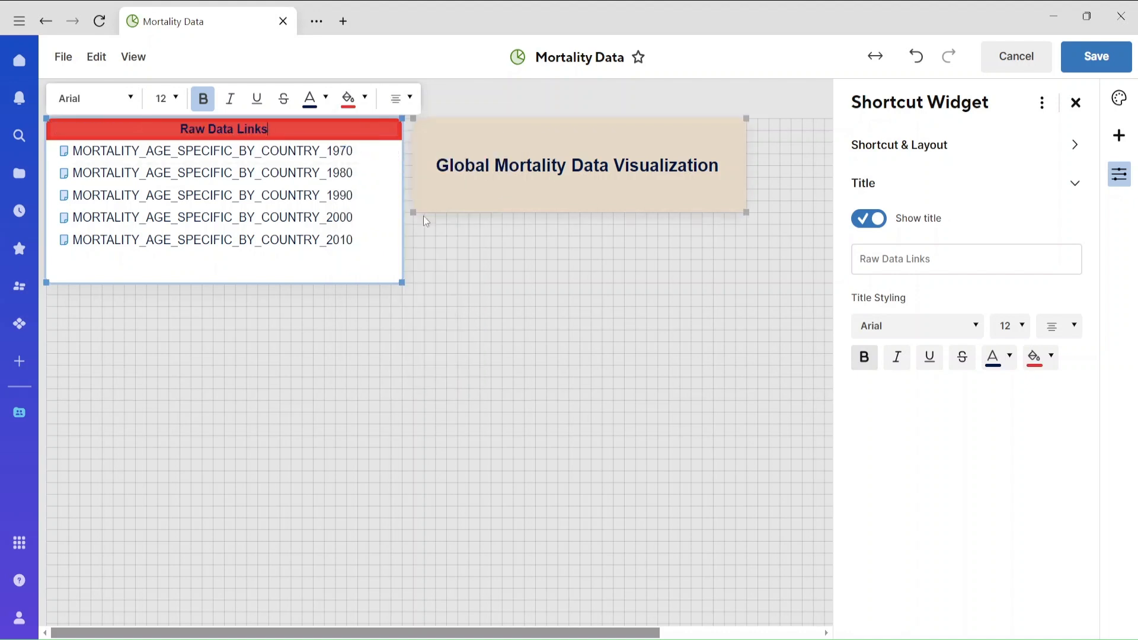
# Set the font size of all five sheet links in the shortcut widget to 10.
pyautogui.doubleClick(313, 245)
pyautogui.click(167, 98)
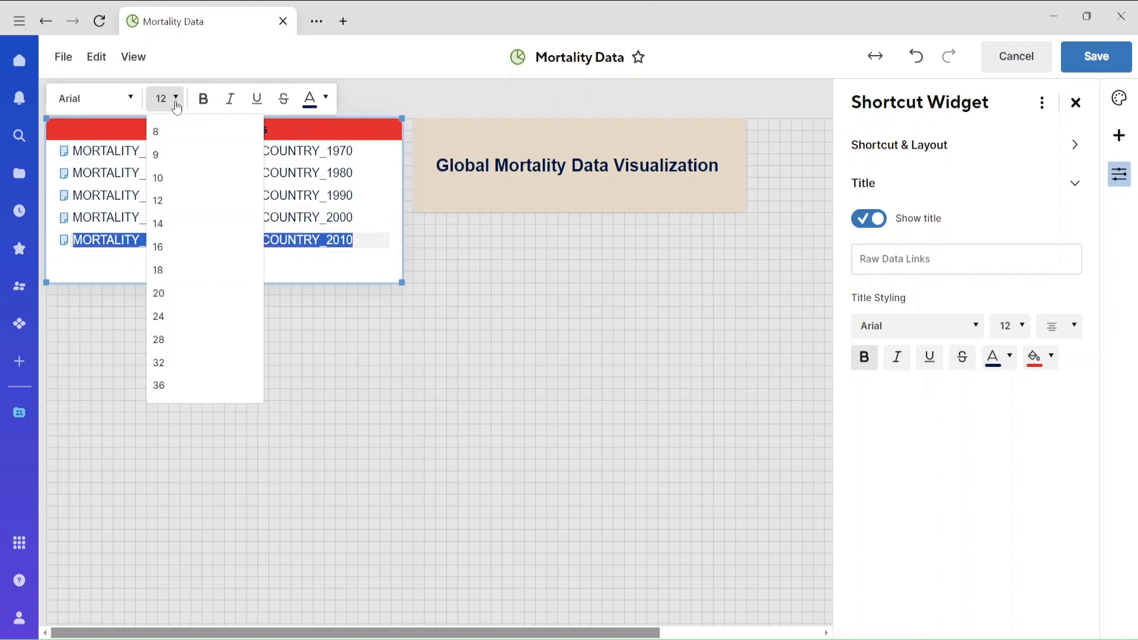
pyautogui.click(160, 177)
pyautogui.doubleClick(208, 217)
pyautogui.click(167, 97)
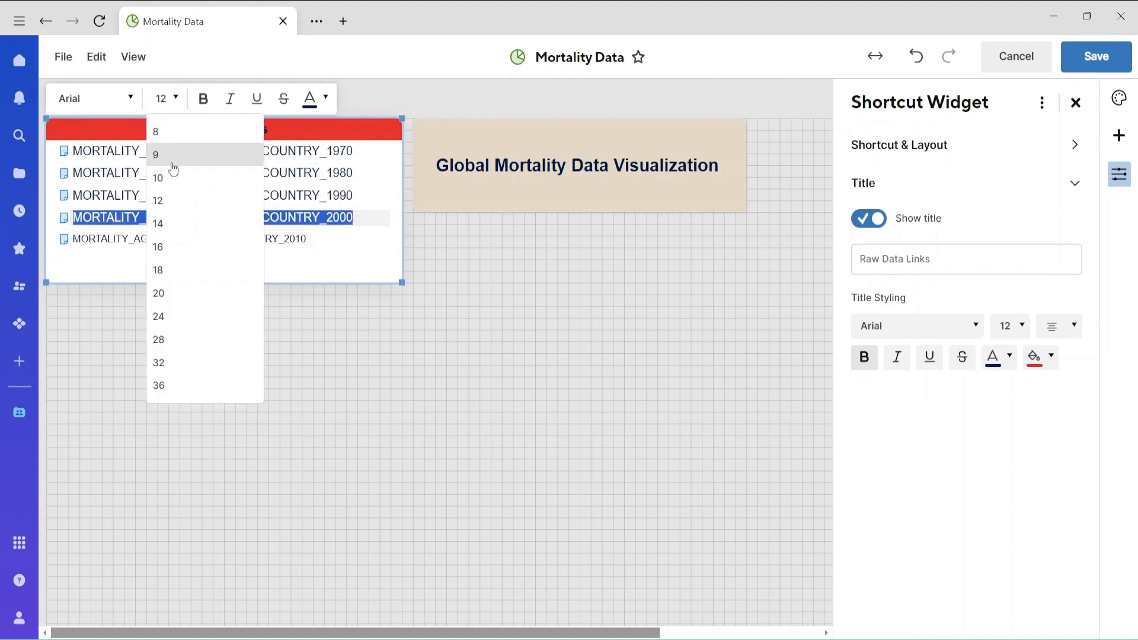
pyautogui.click(169, 177)
pyautogui.doubleClick(178, 195)
pyautogui.click(167, 98)
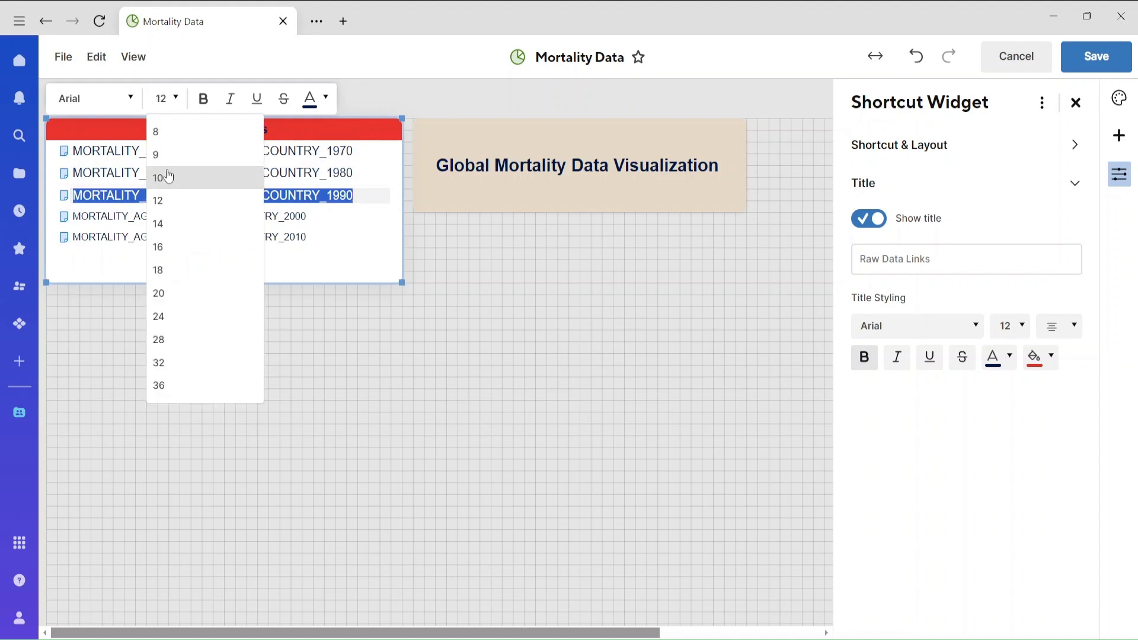
pyautogui.click(167, 176)
pyautogui.doubleClick(178, 173)
pyautogui.click(167, 98)
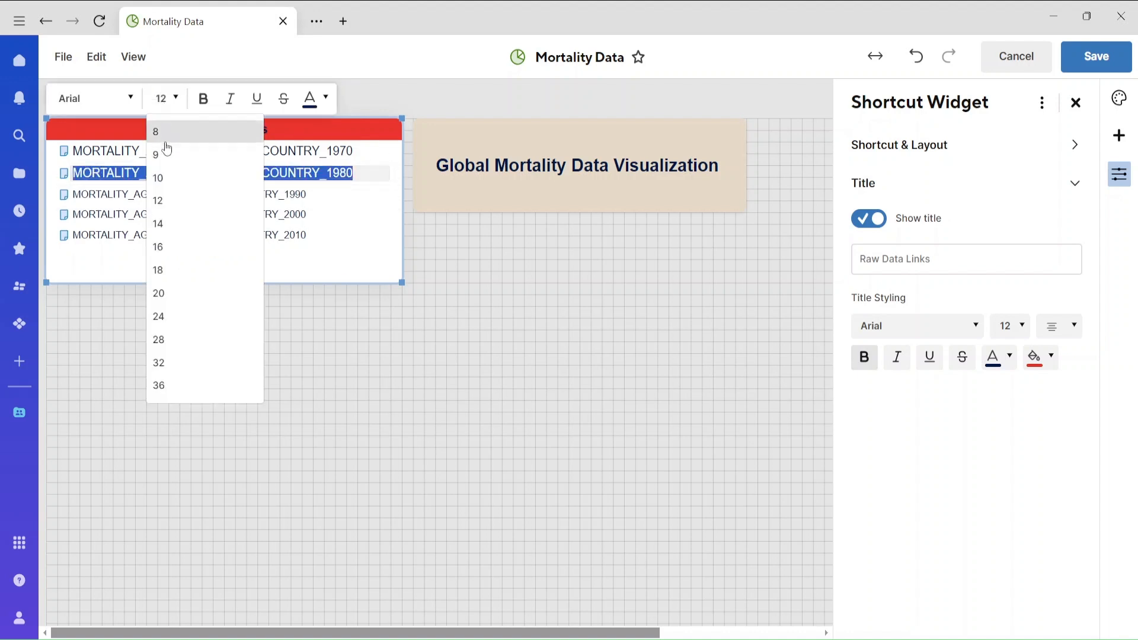
pyautogui.click(166, 178)
pyautogui.doubleClick(178, 150)
pyautogui.click(168, 98)
pyautogui.click(172, 178)
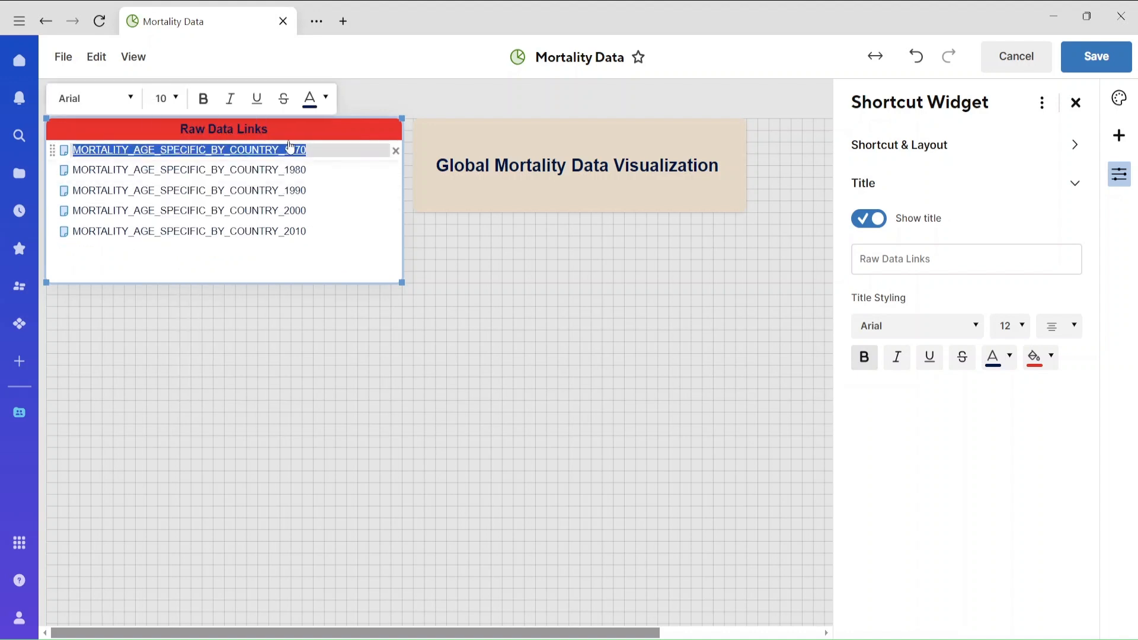
# Color the 1970 sheet link light red and shrink the shortcut widget to fit its list of links.
pyautogui.click(325, 99)
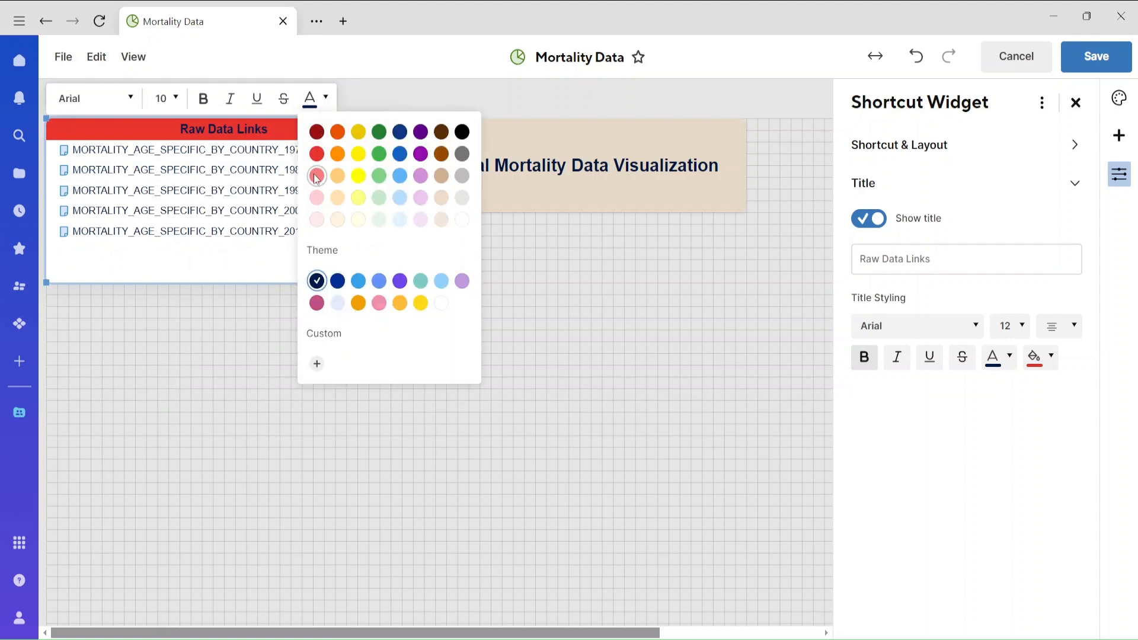
pyautogui.click(315, 176)
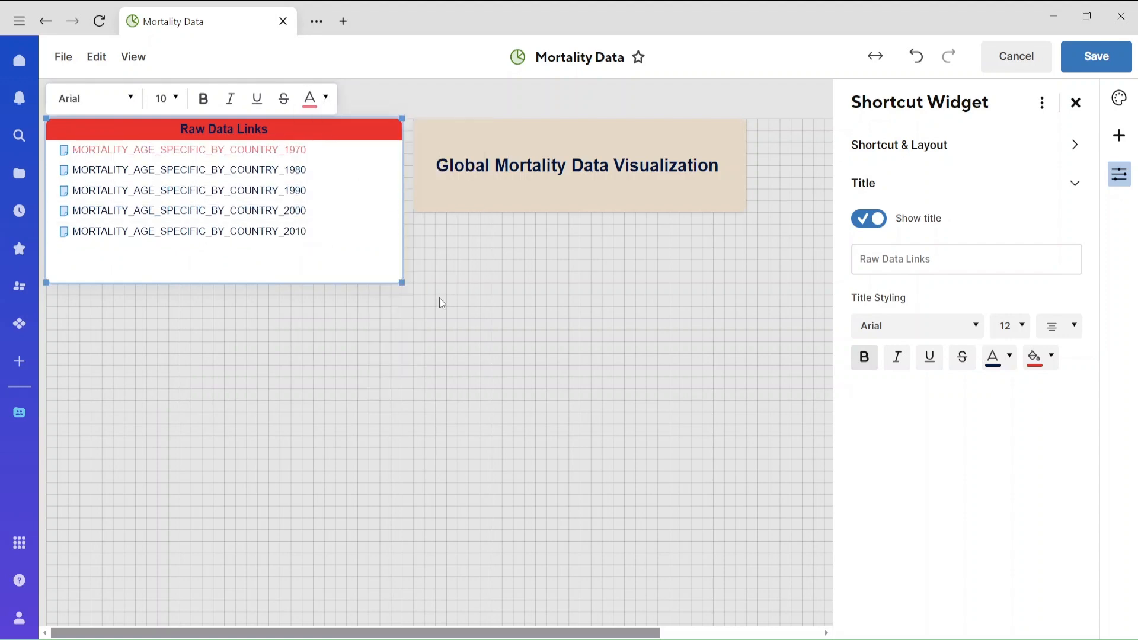
pyautogui.moveTo(401, 283); pyautogui.dragTo(348, 249)
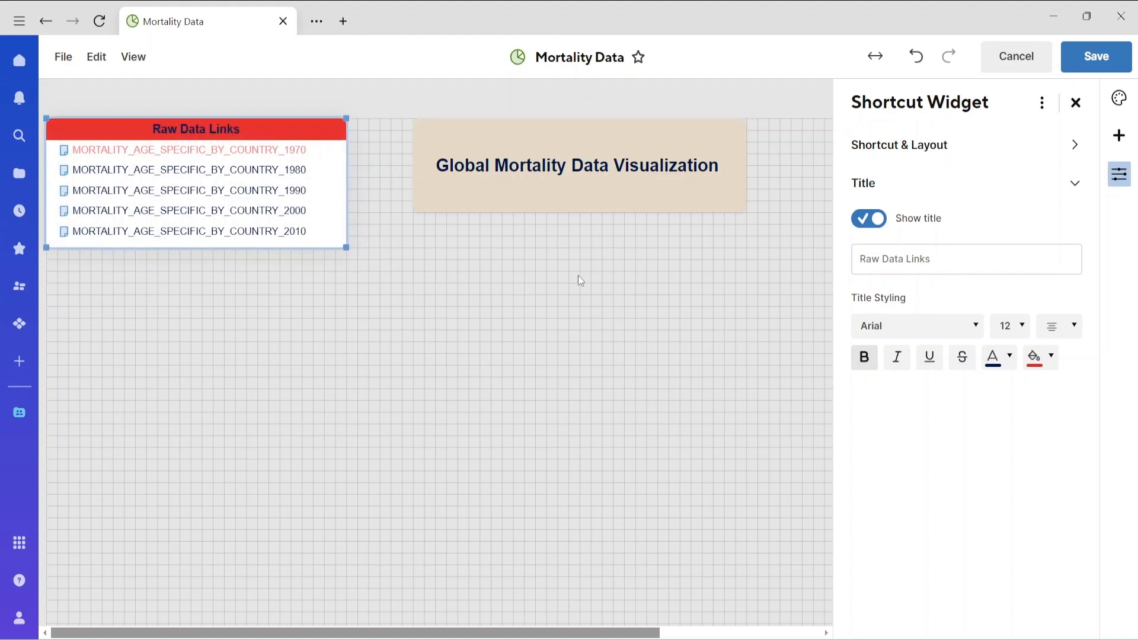
# Save the dashboard, and test the 1990 sheet link by opening it and returning to the dashboard.
pyautogui.click(1096, 56)
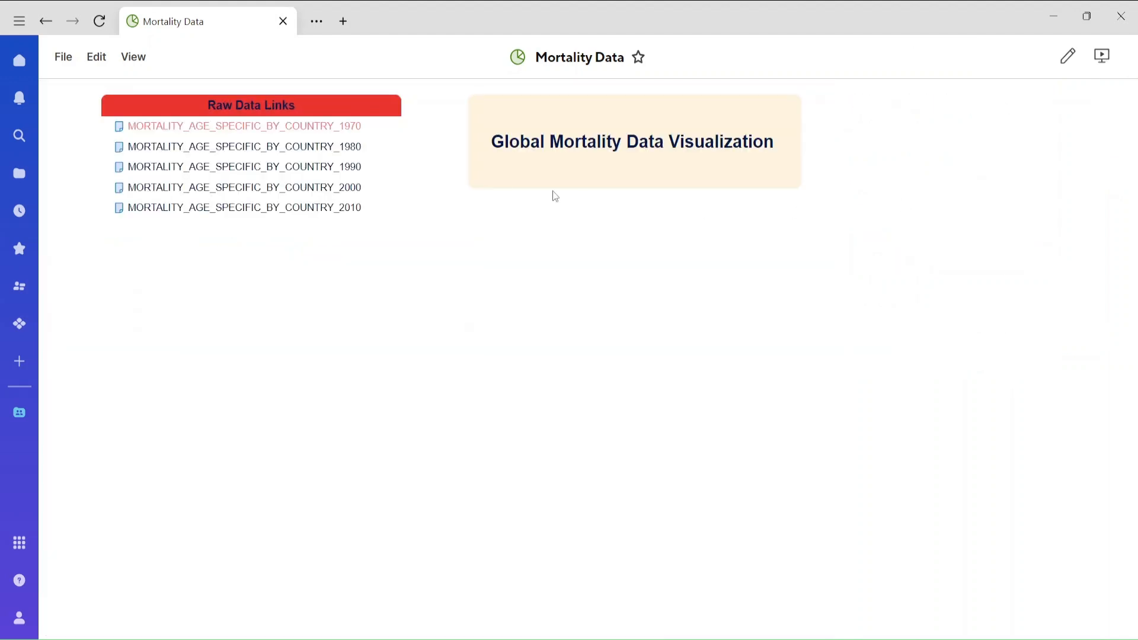
pyautogui.click(290, 167)
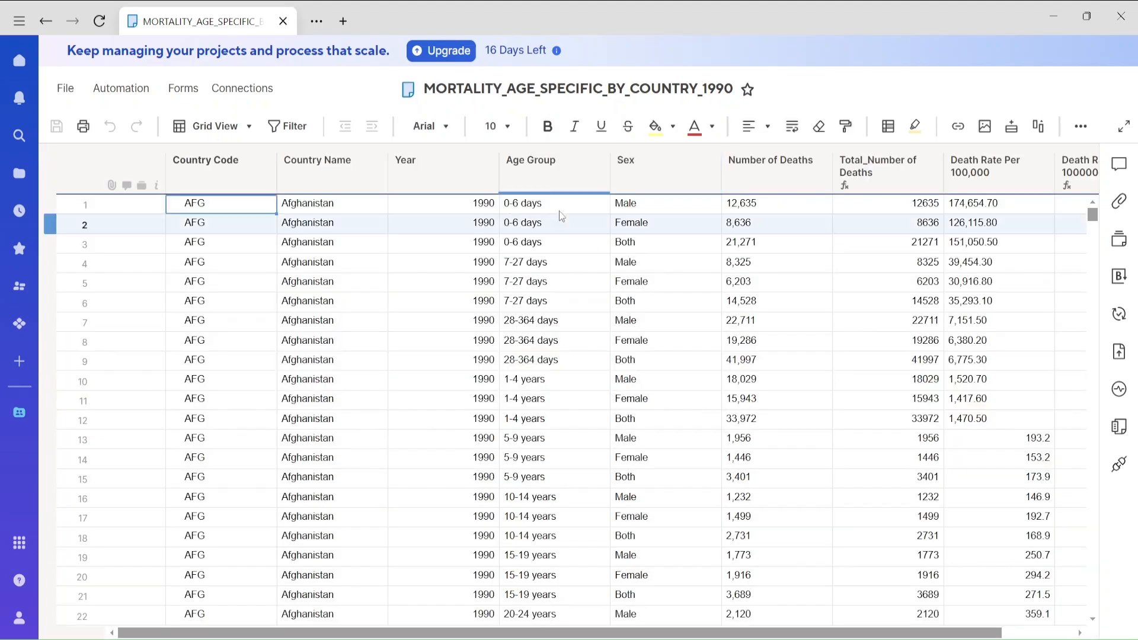
pyautogui.click(50, 27)
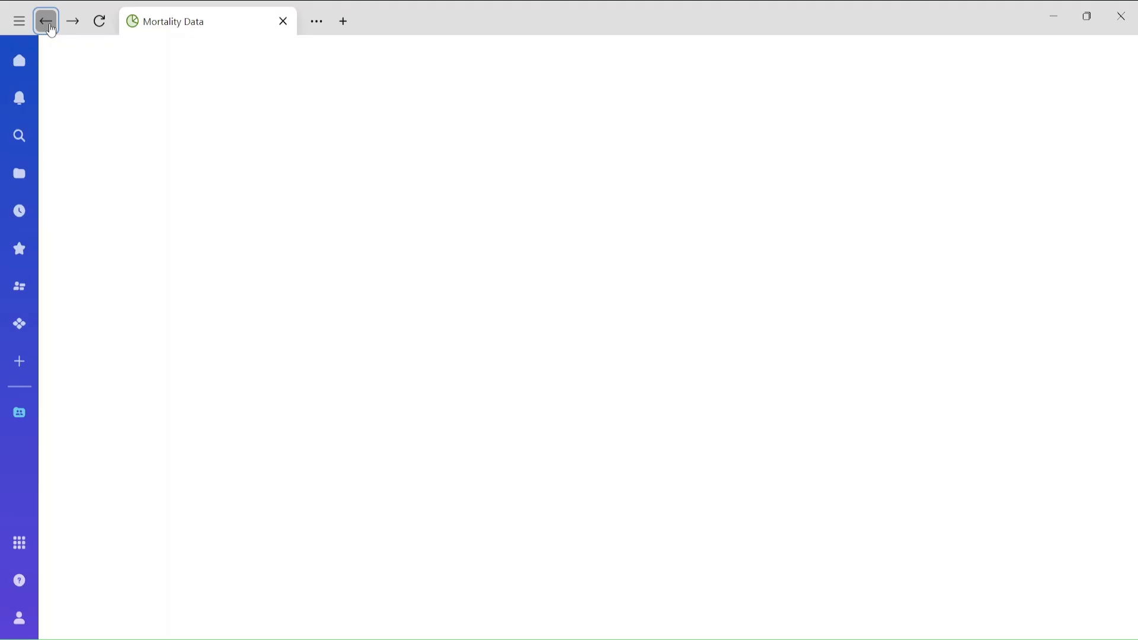
# Edit the dashboard, moving the Raw Data Links widget to the grid's upper-right corner and resizing it.
pyautogui.click(95, 57)
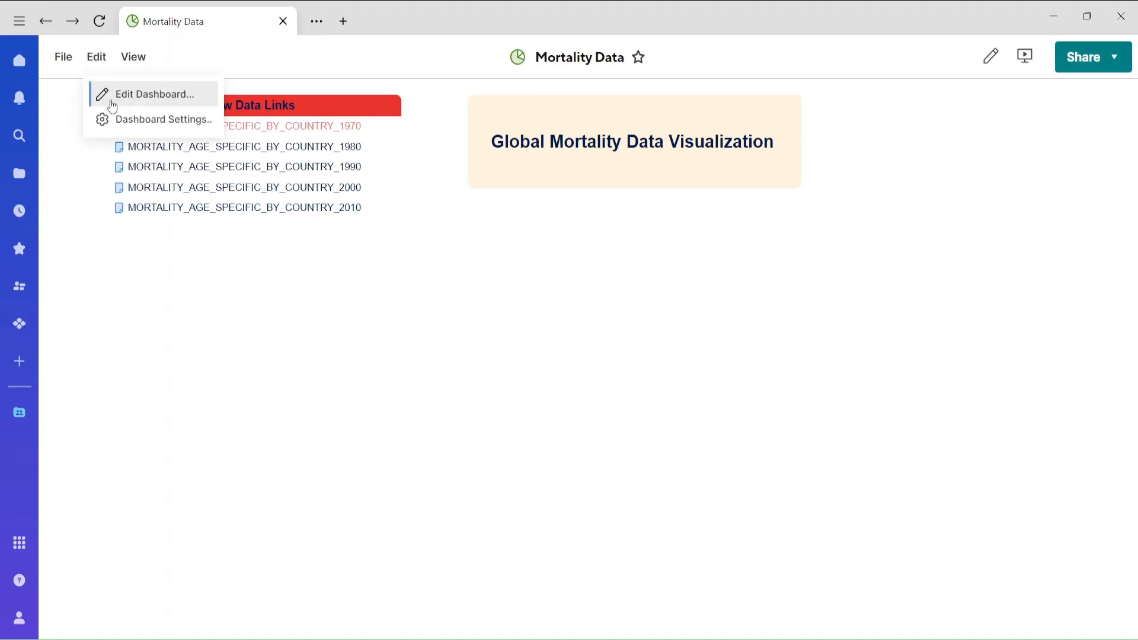
pyautogui.click(113, 95)
pyautogui.moveTo(232, 138); pyautogui.dragTo(1002, 157)
pyautogui.moveTo(771, 262)
pyautogui.mouseDown()
pyautogui.moveTo(818, 255)
pyautogui.moveTo(782, 252)
pyautogui.mouseUp()
# Move the title widget to the top middle of the grid, match its height to the links widget, and save the dashboard.
pyautogui.click(675, 305)
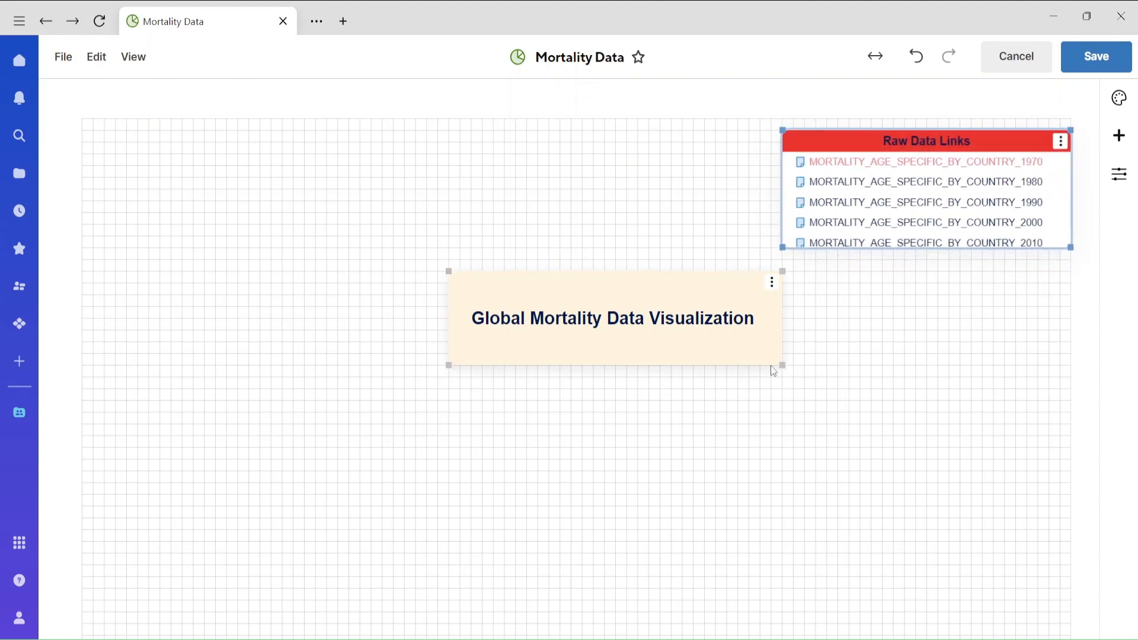
pyautogui.moveTo(655, 287); pyautogui.dragTo(601, 145)
pyautogui.moveTo(724, 227); pyautogui.dragTo(727, 248)
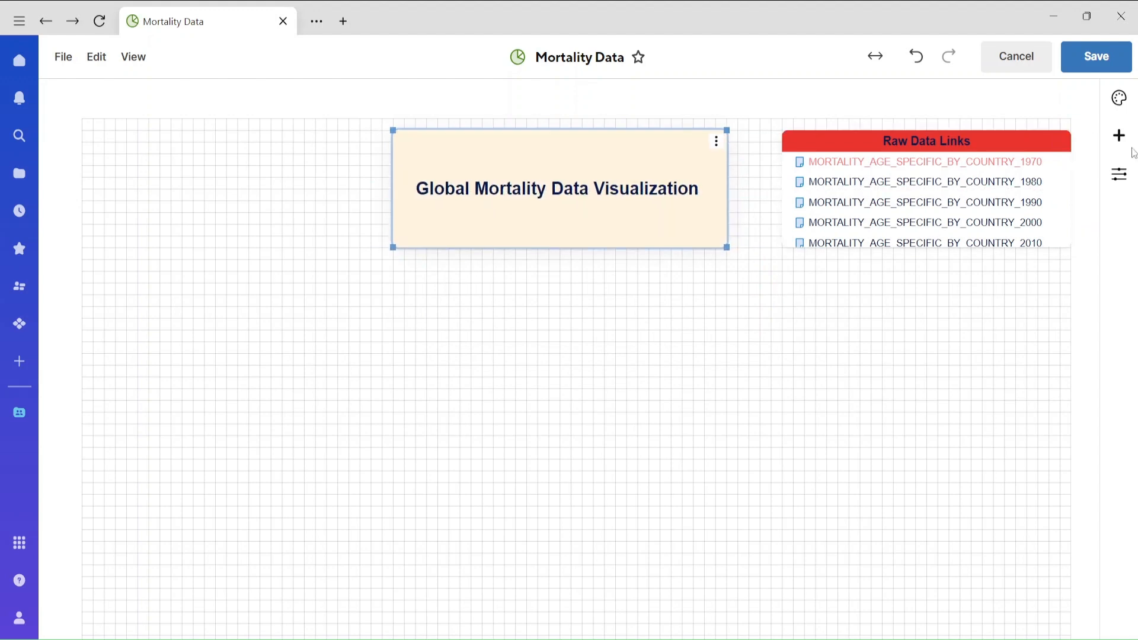
pyautogui.click(1097, 56)
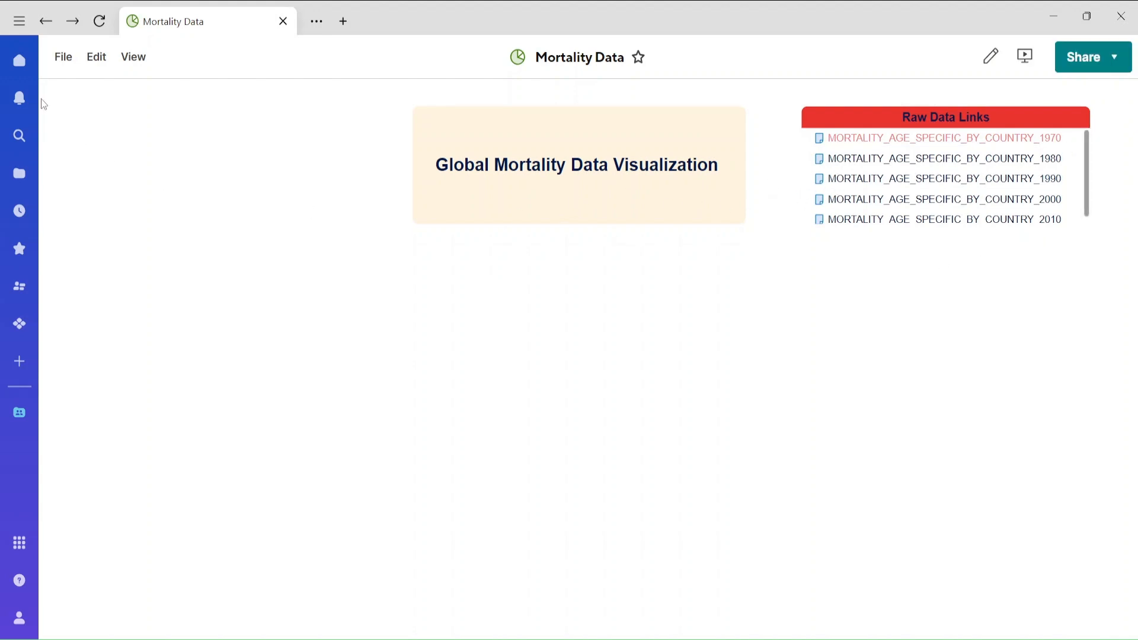
# Return to the Interactive_Dashboard workspace and create a new grid sheet named "Selection File".
pyautogui.click(45, 21)
pyautogui.rightClick(486, 337)
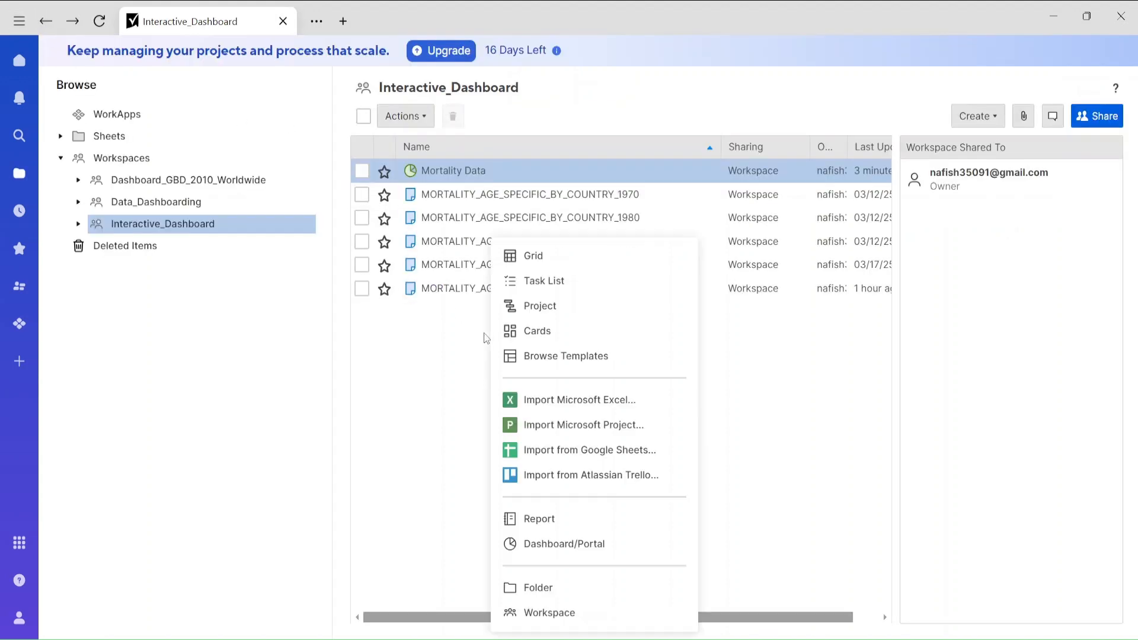
pyautogui.click(430, 391)
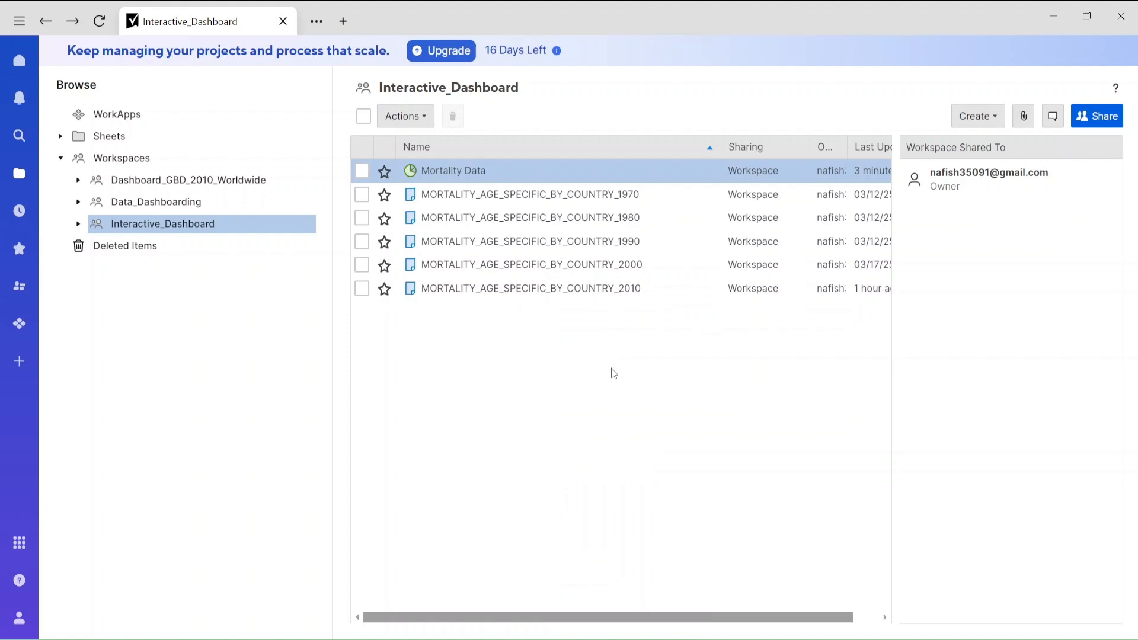
pyautogui.rightClick(532, 346)
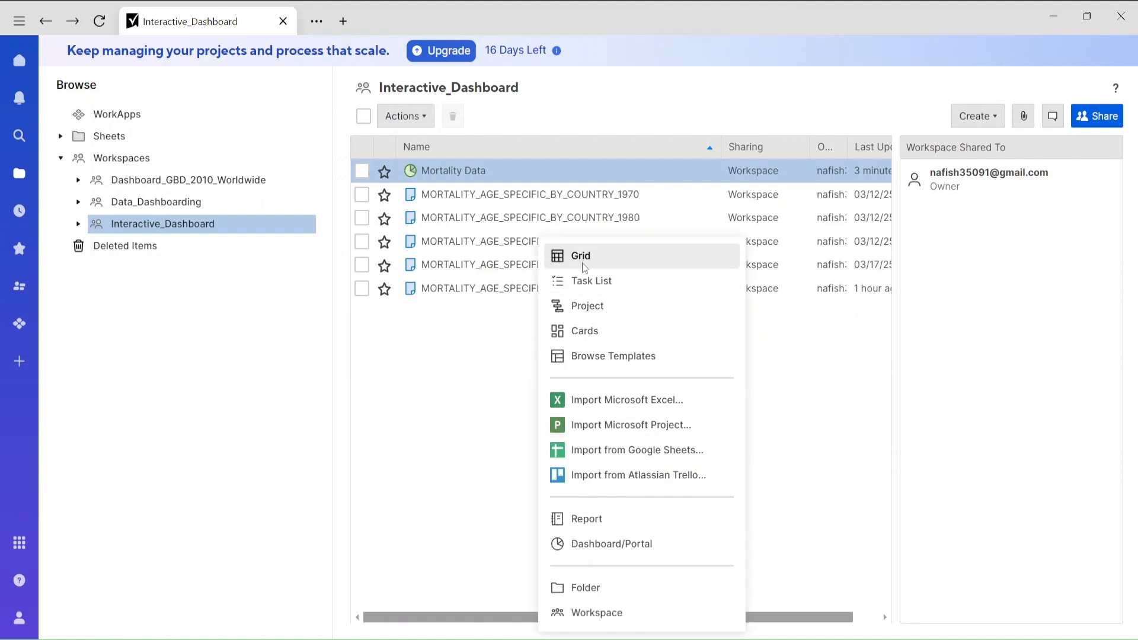
pyautogui.click(583, 264)
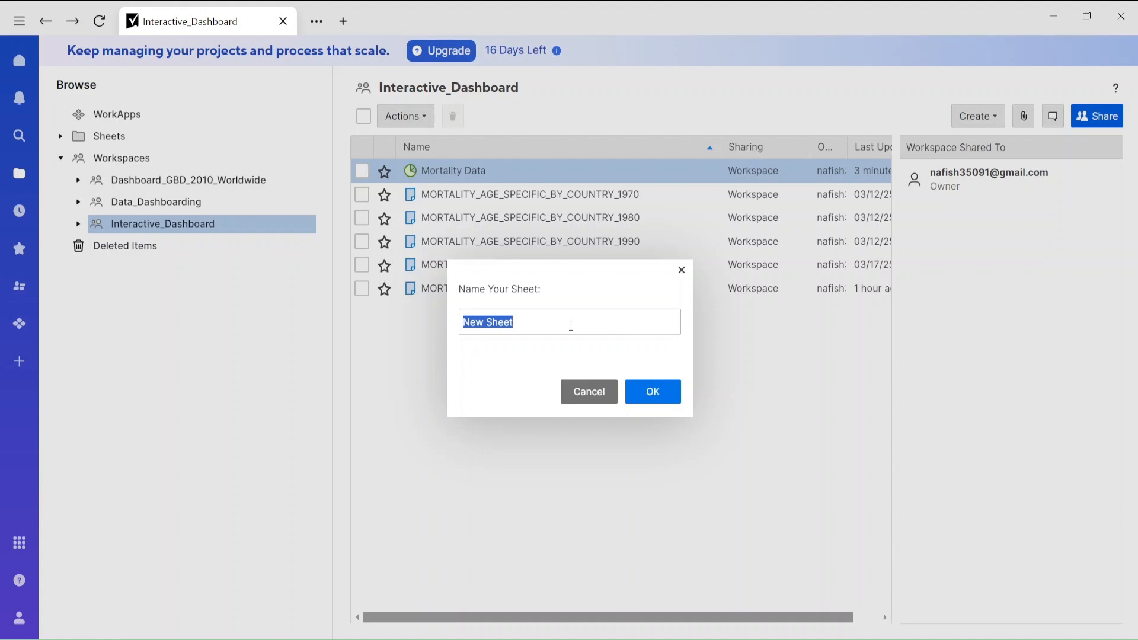
pyautogui.write('Selection Fil')
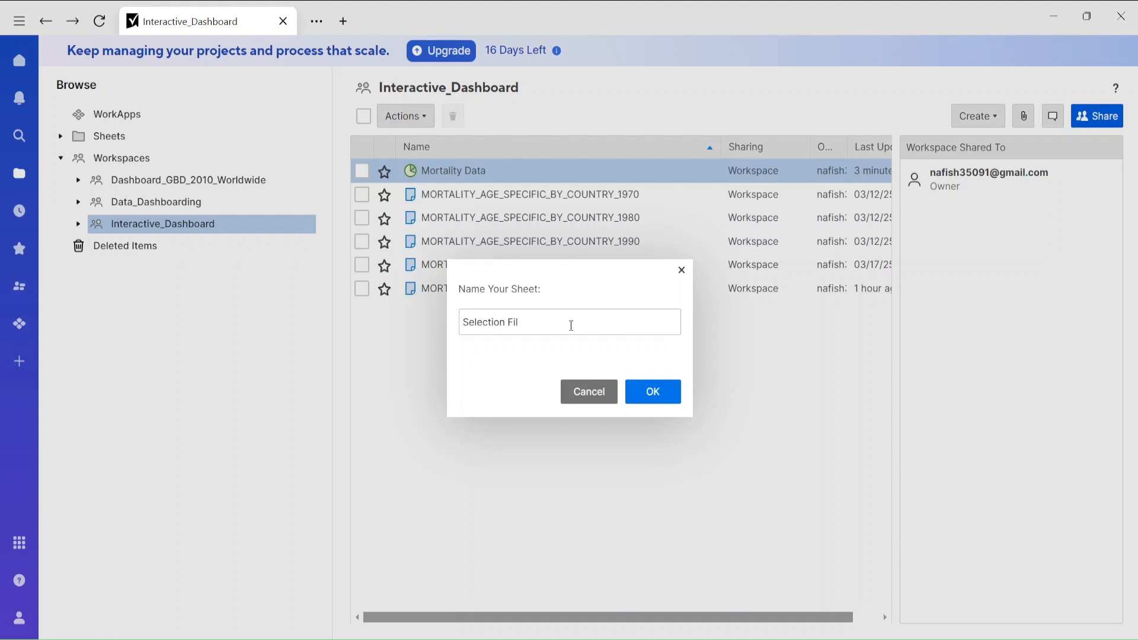
pyautogui.write('e')
pyautogui.press('Return')
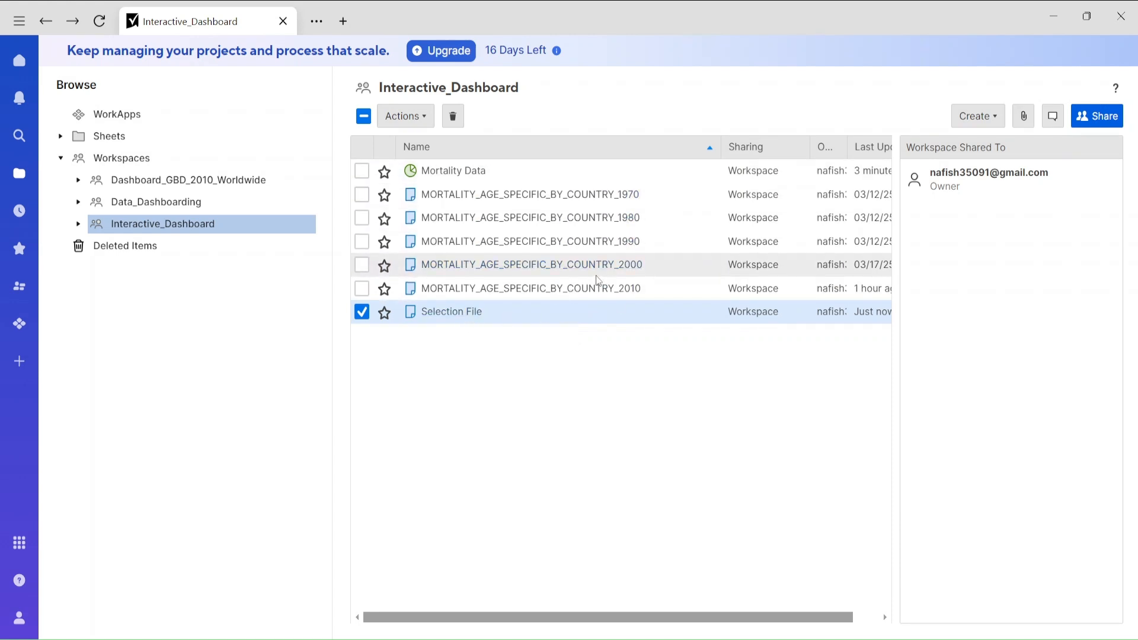
# Open the Selection File sheet and rename its primary column "Year".
pyautogui.click(650, 290)
pyautogui.click(457, 320)
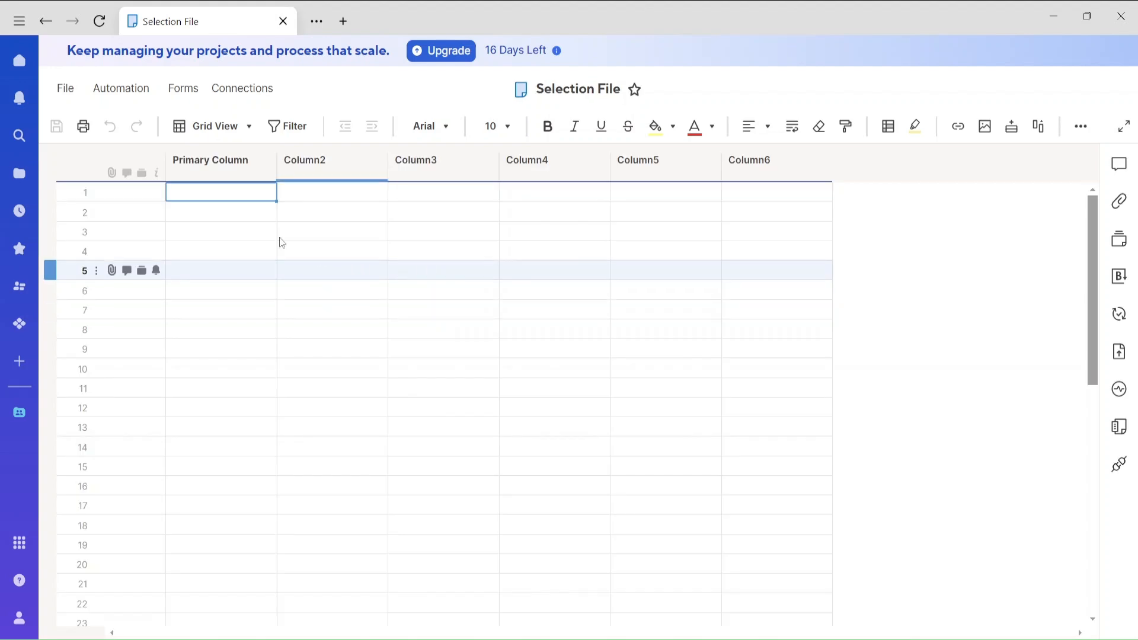
pyautogui.doubleClick(236, 173)
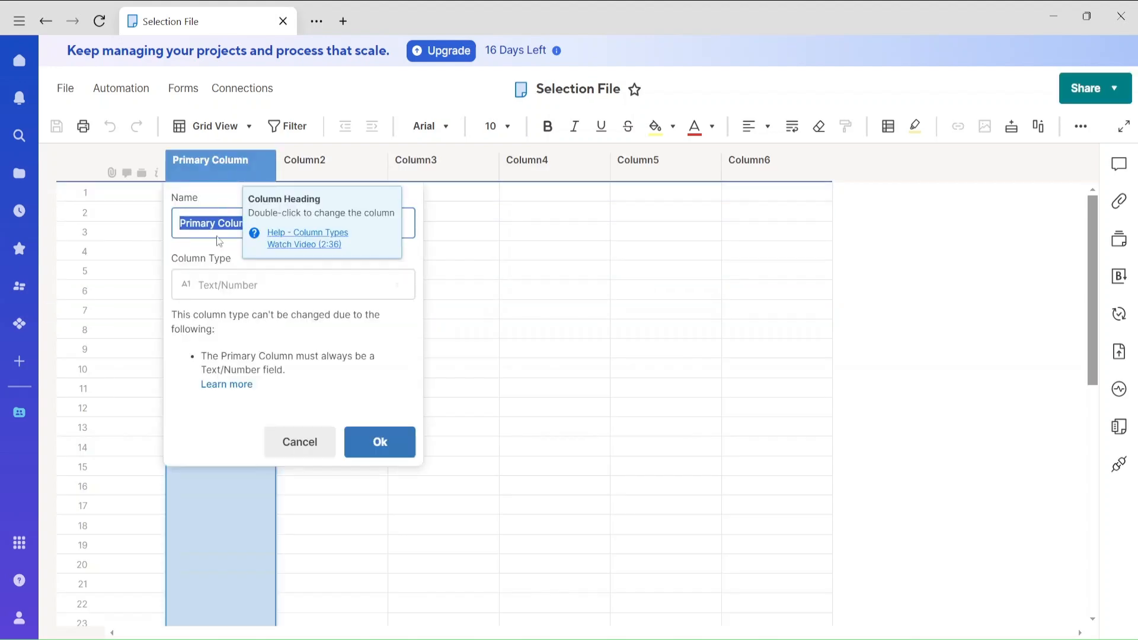
pyautogui.write('Year')
pyautogui.press('Return')
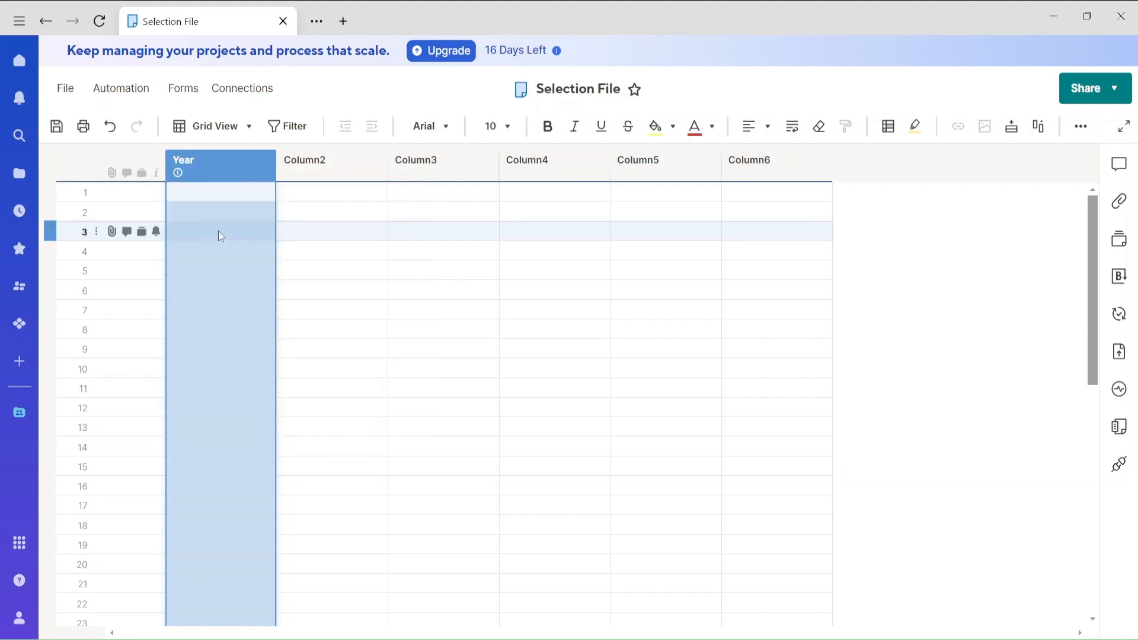
# Fill the first five rows of the Year column with 1970, 1980, 1990, 2000 and 2010.
pyautogui.click(220, 193)
pyautogui.write('1970')
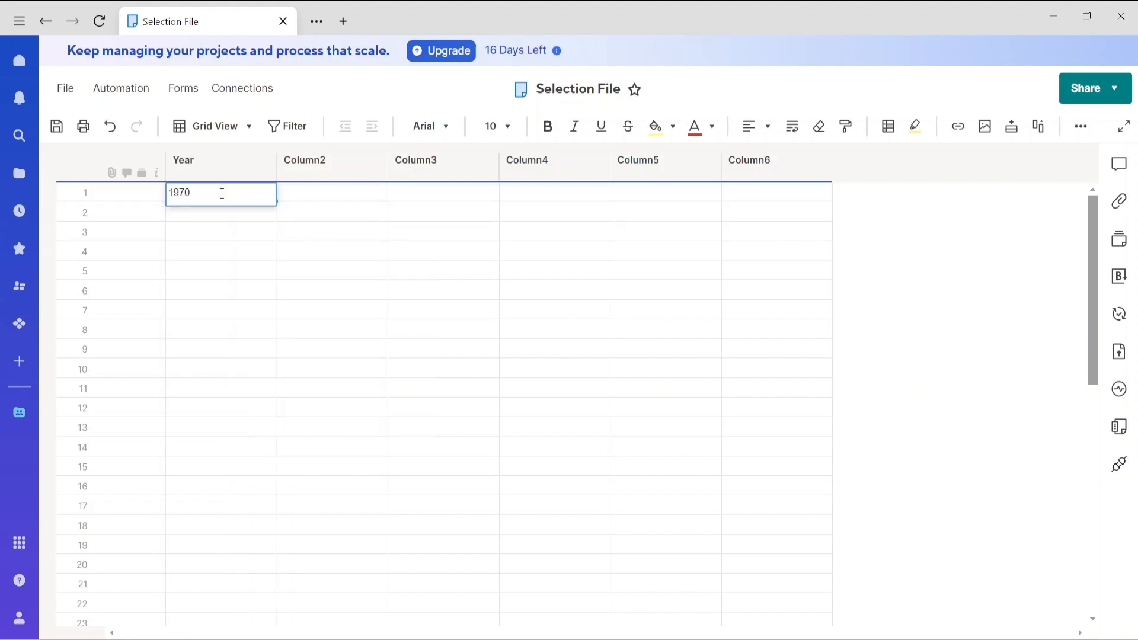
pyautogui.press('Return')
pyautogui.write('19')
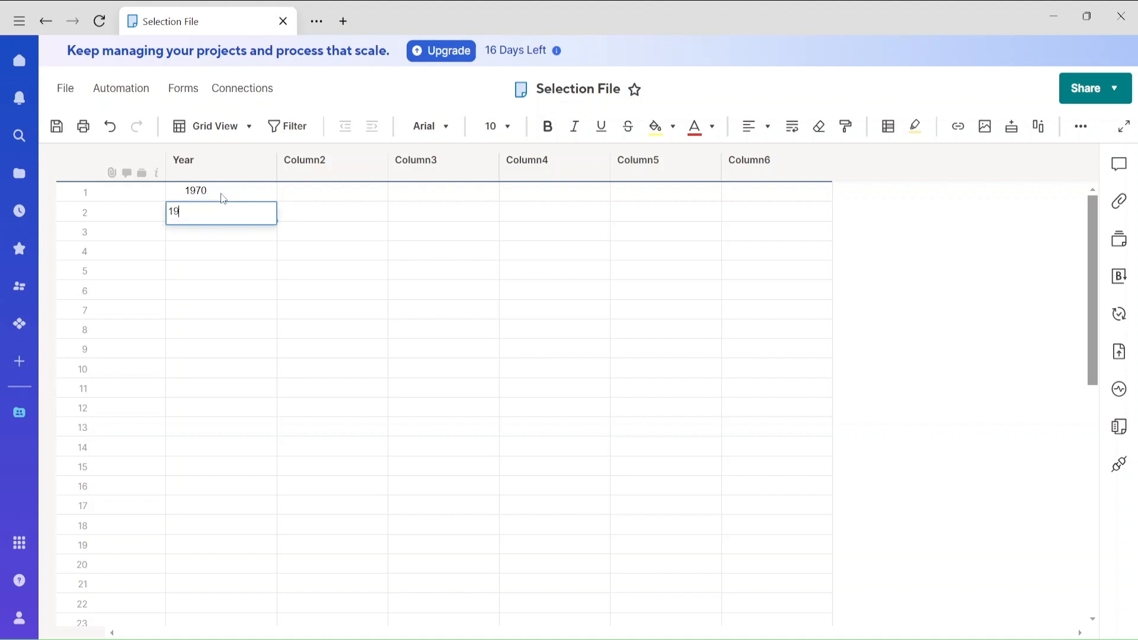
pyautogui.write('80')
pyautogui.press('Return')
pyautogui.write('1990')
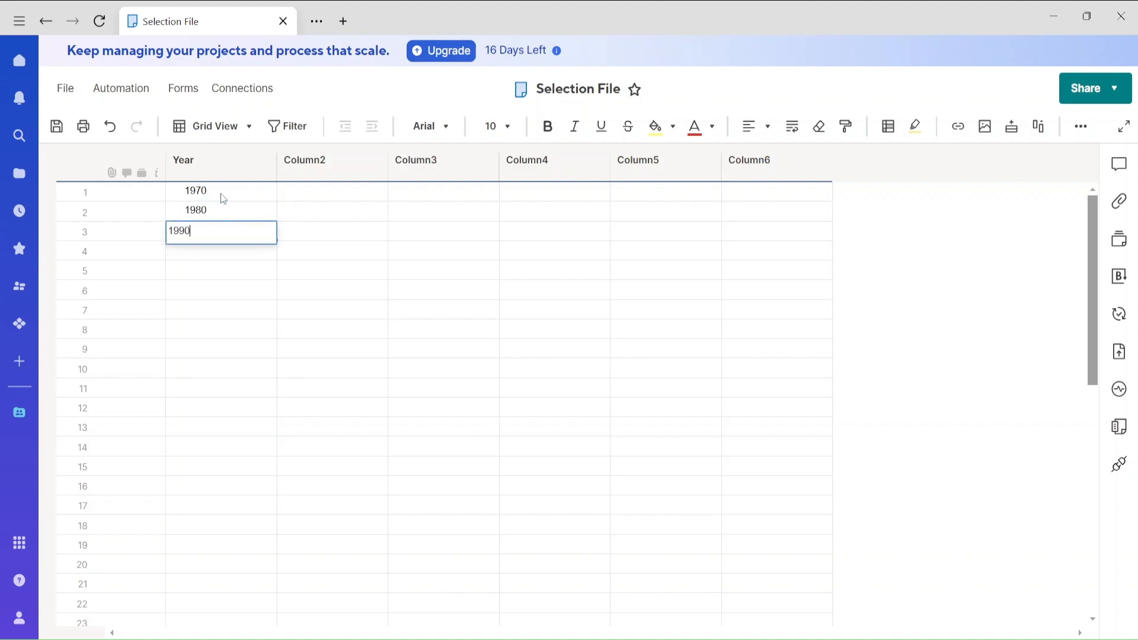
pyautogui.press('Return')
pyautogui.write('2000')
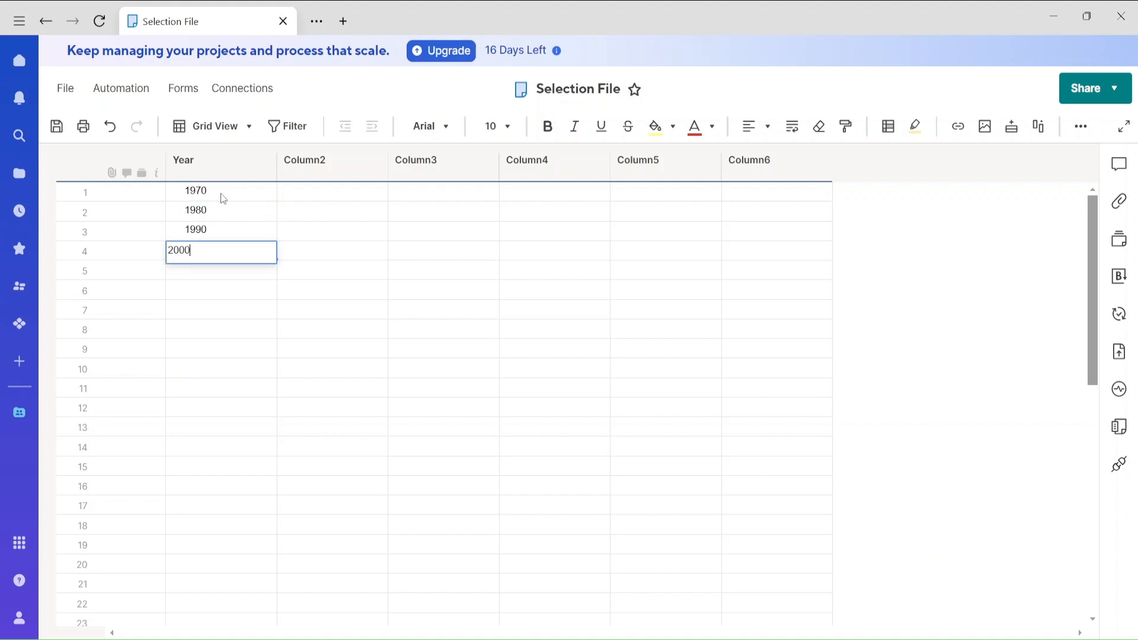
pyautogui.press('Return')
pyautogui.write('2010')
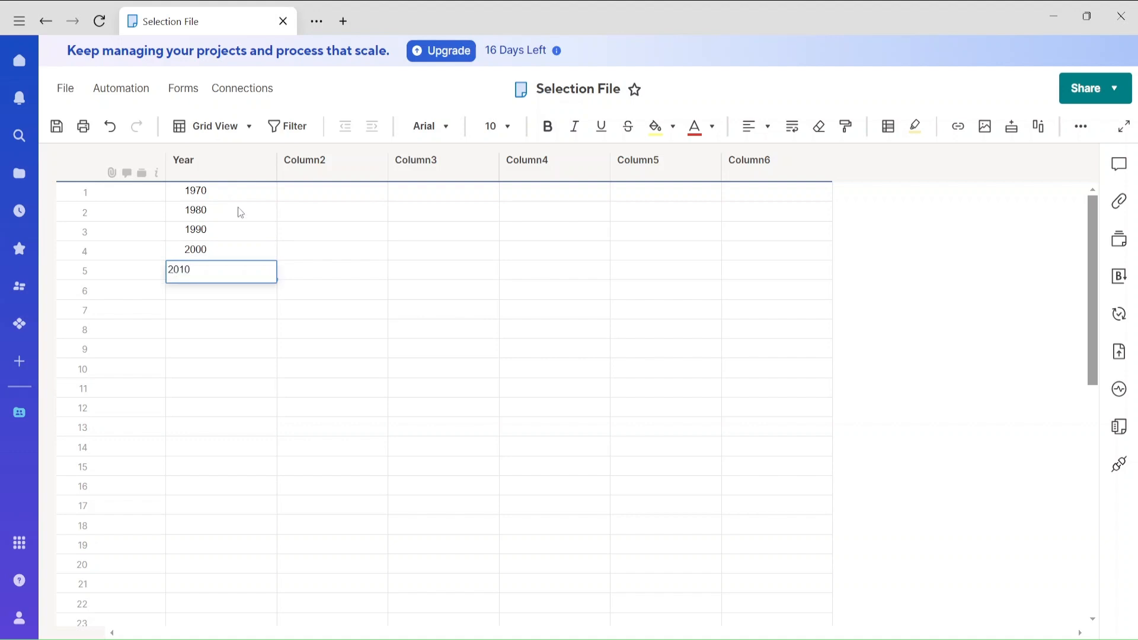
pyautogui.click(380, 272)
# Rename Column2 to "File Name" and return to the workspace, keeping the sheet's changes.
pyautogui.doubleClick(334, 165)
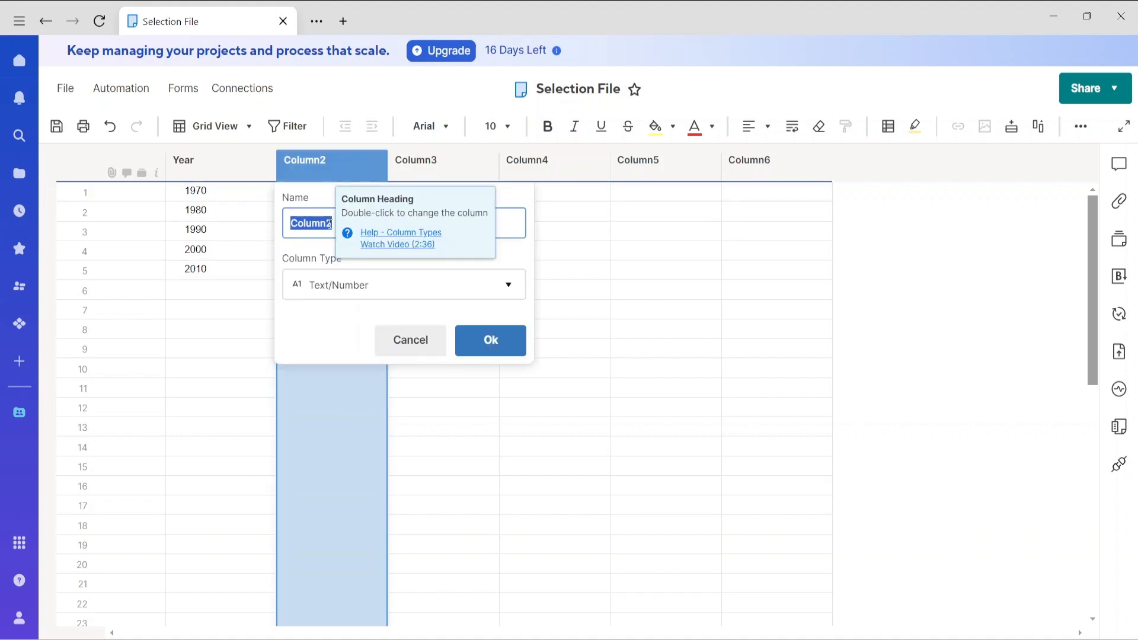
pyautogui.write('File Name')
pyautogui.click(483, 349)
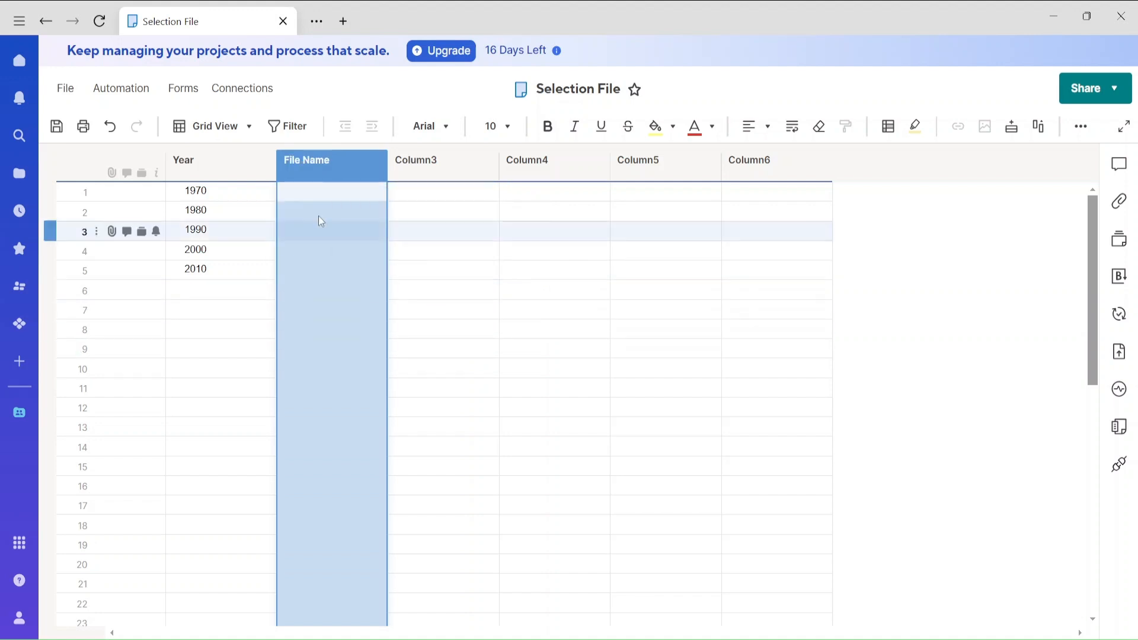
pyautogui.click(47, 23)
pyautogui.click(670, 422)
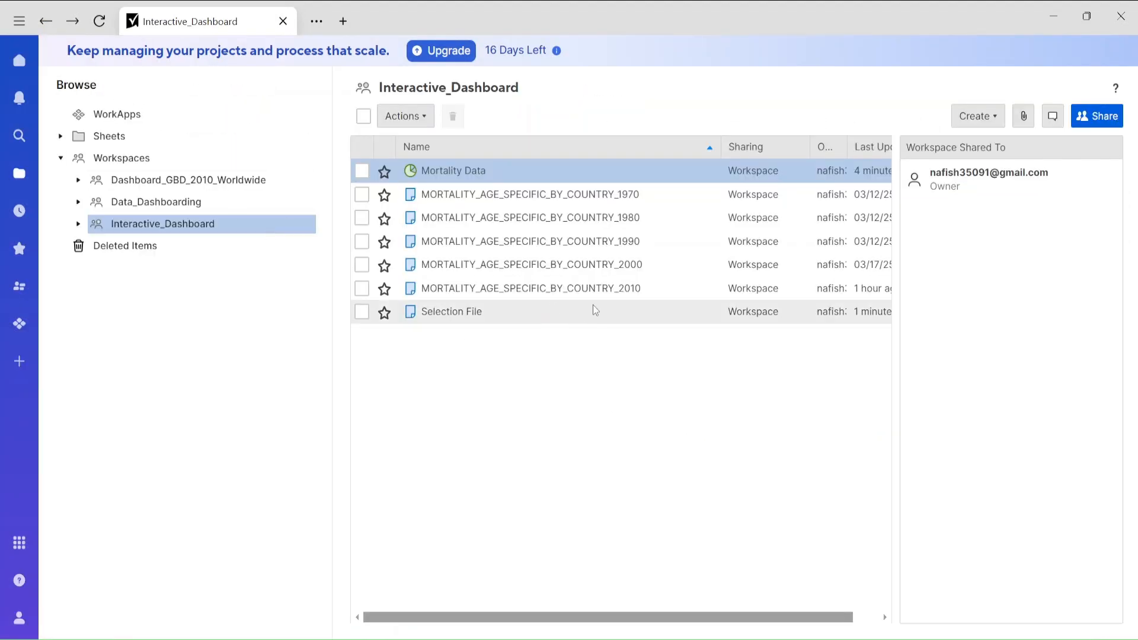
# Copy the full name of the MORTALITY_AGE_SPECIFIC_BY_COUNTRY_2010 sheet without renaming it, and reopen the Selection File sheet.
pyautogui.rightClick(642, 291)
pyautogui.click(672, 314)
pyautogui.hotkey('ctrl', 'c')
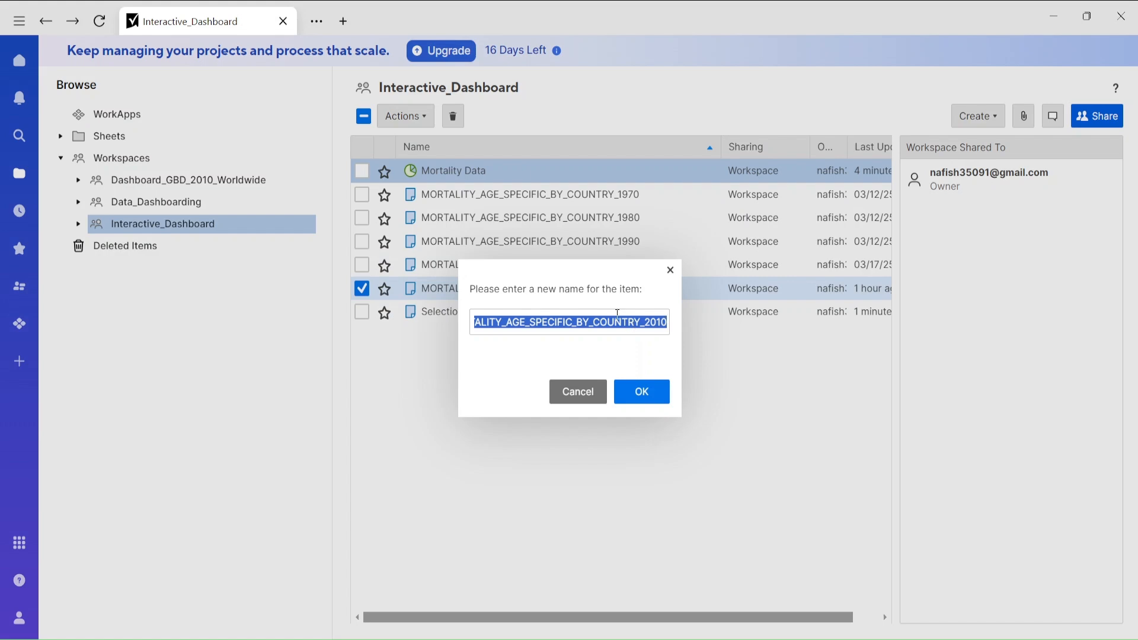
pyautogui.click(576, 391)
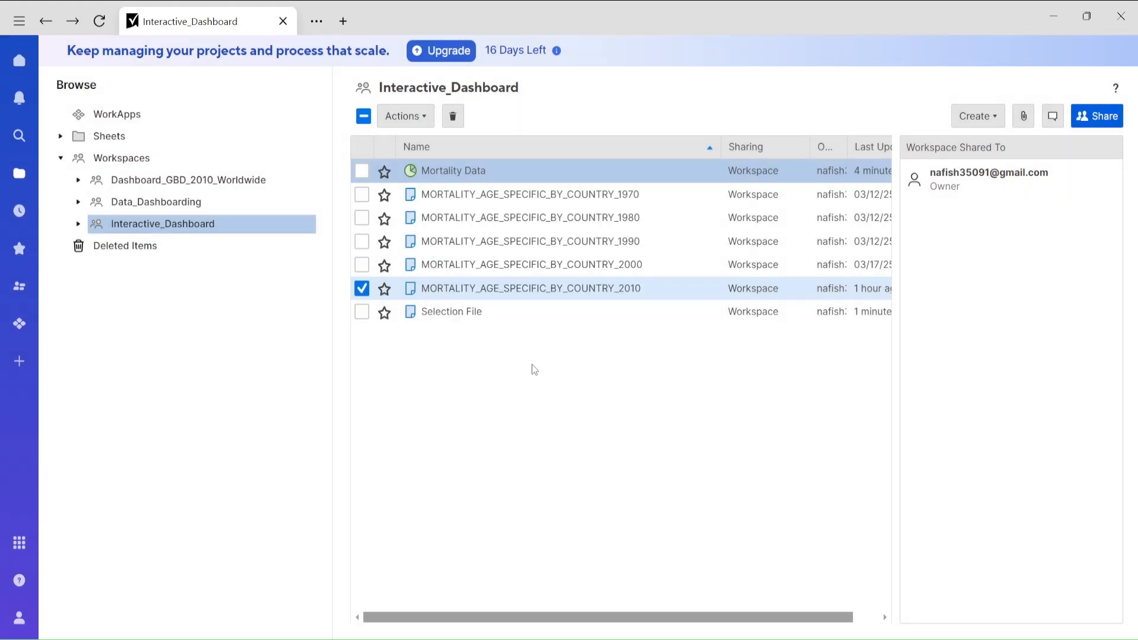
pyautogui.click(449, 312)
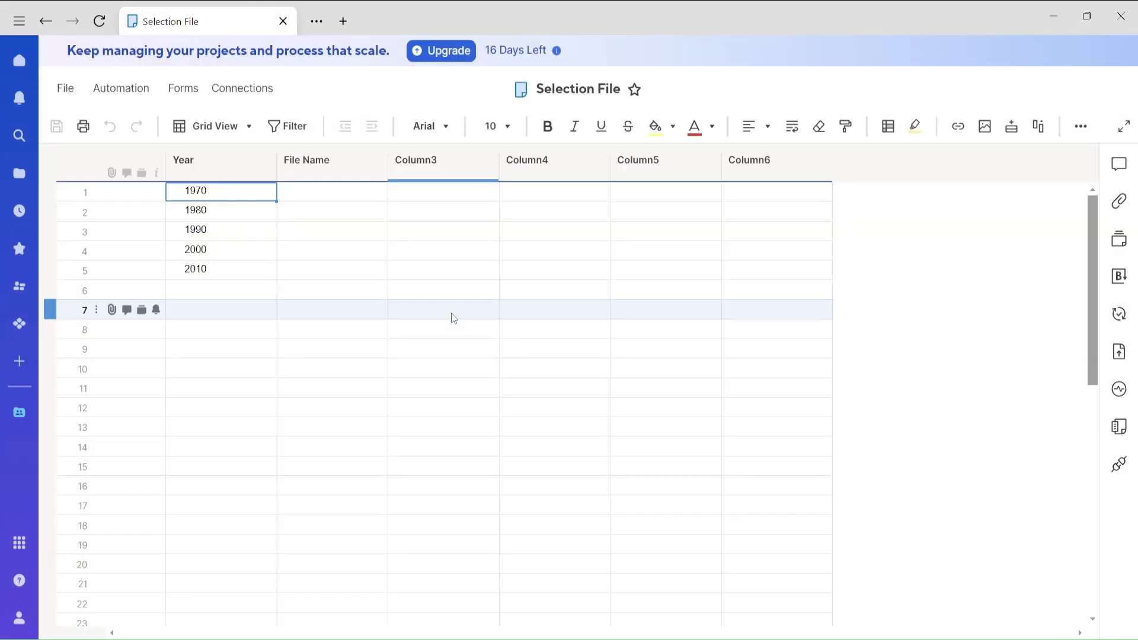
# Paste the copied sheet name into the 1970 row's File Name cell and widen the column to fit it.
pyautogui.click(330, 195)
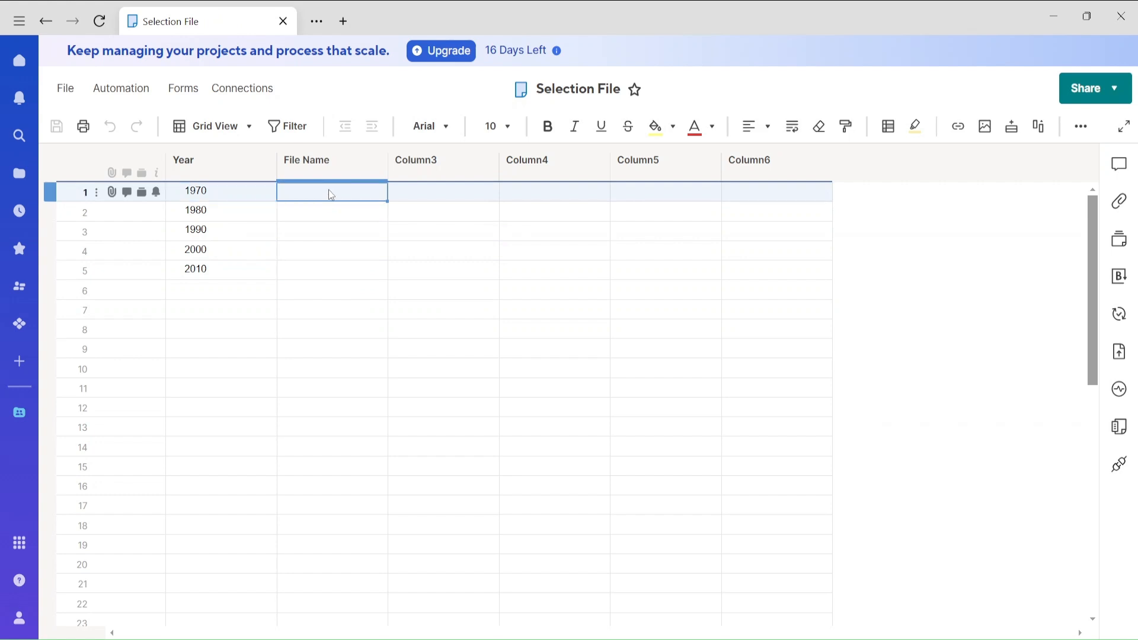
pyautogui.hotkey('ctrl', 'v')
pyautogui.moveTo(388, 163); pyautogui.dragTo(523, 162)
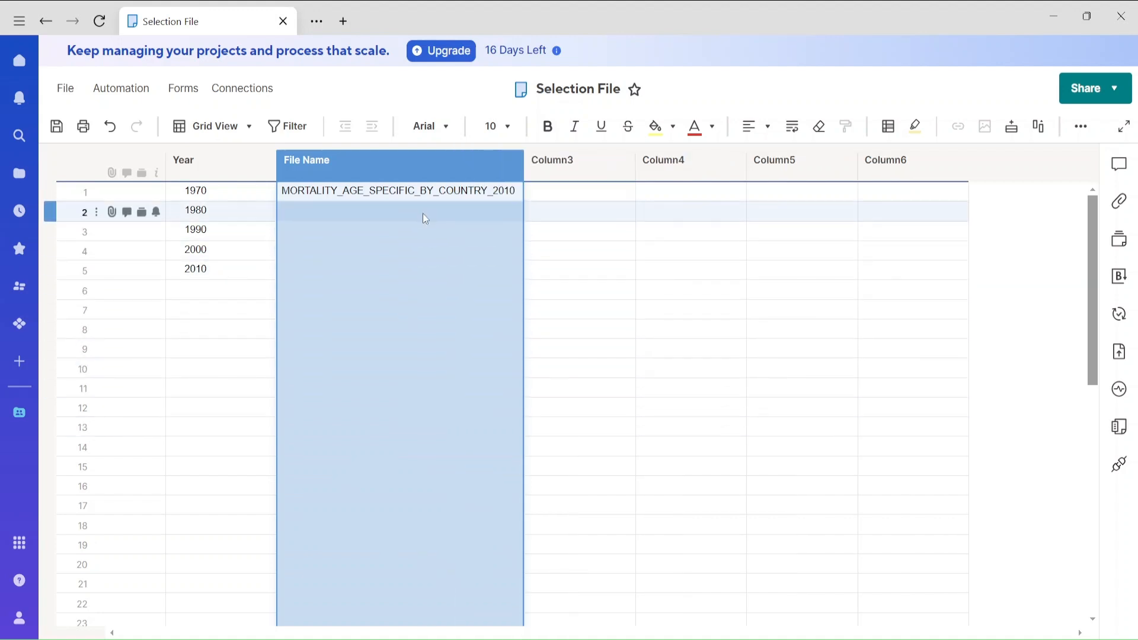
# Change the 1970 row's file name to MORTALITY_AGE_SPECIFIC_BY_COUNTRY_1970.
pyautogui.click(419, 197)
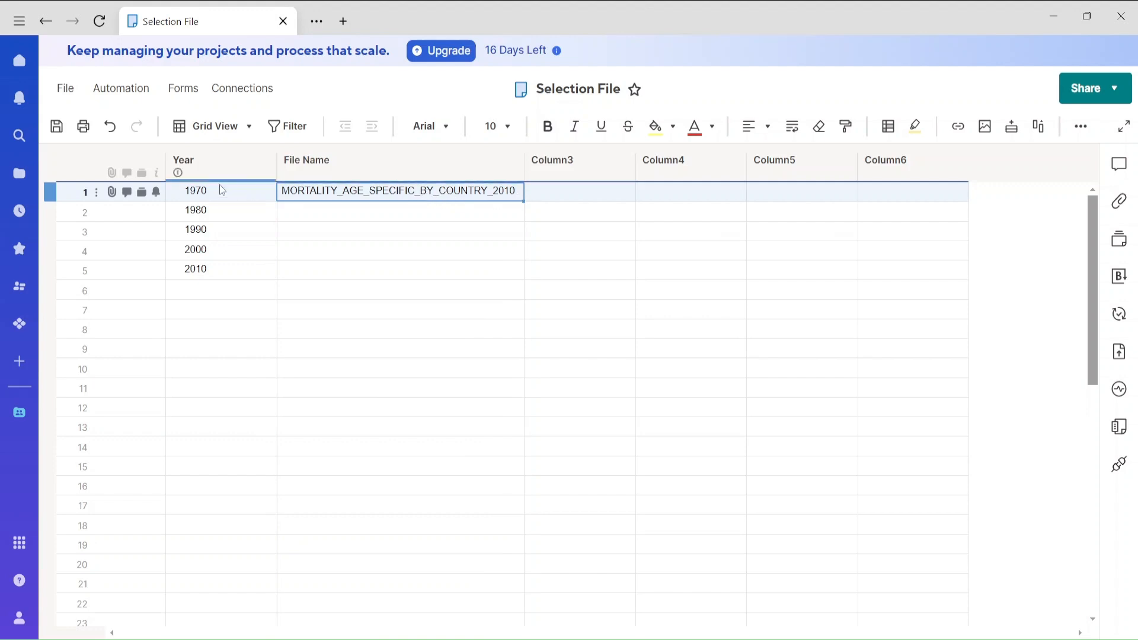
pyautogui.doubleClick(515, 195)
pyautogui.hotkey('shift', 'Left')
pyautogui.hotkey('shift', 'Left')
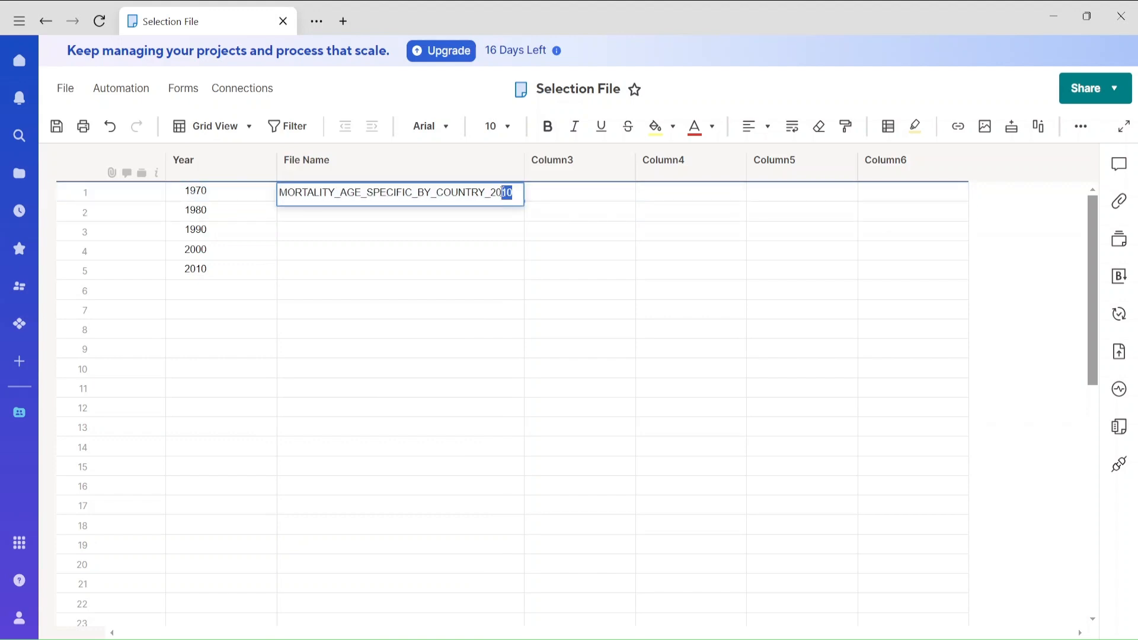
pyautogui.write('1970')
pyautogui.click(474, 273)
# Paste the copied sheet name MORTALITY_AGE_SPECIFIC_BY_COUNTRY_2010 into the File Name cells of the 1980, 1990, 2000 and 2010 rows.
pyautogui.click(437, 213)
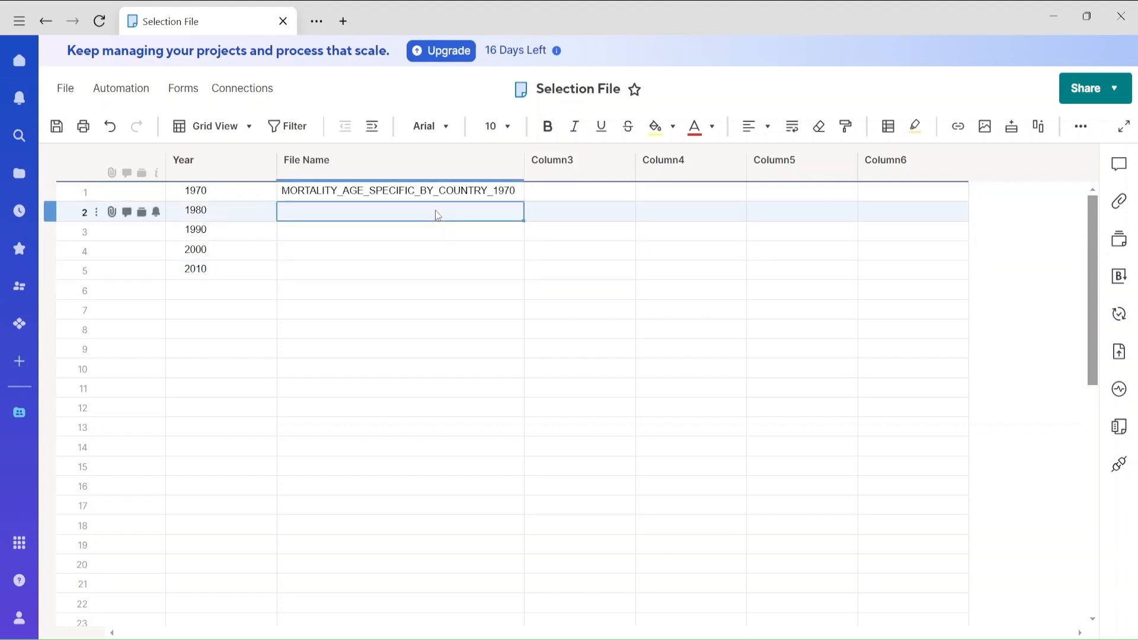
pyautogui.hotkey('ctrl', 'v')
pyautogui.click(432, 244)
pyautogui.click(429, 234)
pyautogui.hotkey('ctrl', 'v')
pyautogui.click(432, 250)
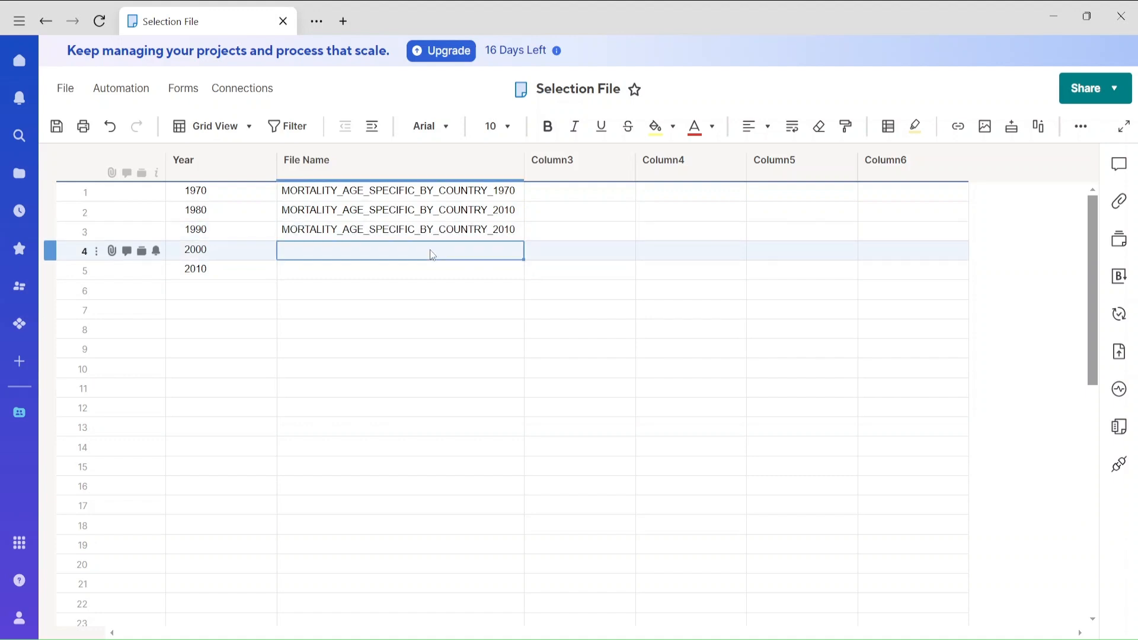
pyautogui.hotkey('ctrl', 'v')
pyautogui.click(435, 272)
pyautogui.click(435, 272)
pyautogui.hotkey('ctrl', 'v')
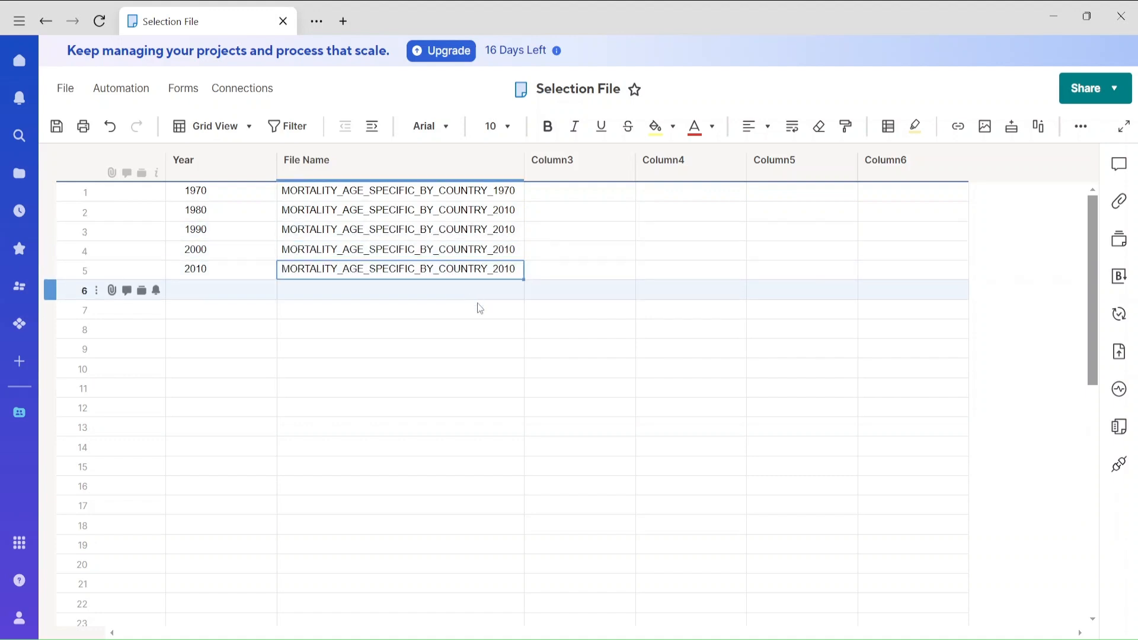
# Change the year ending of the 1980 row's file name to 1980.
pyautogui.doubleClick(519, 214)
pyautogui.doubleClick(497, 215)
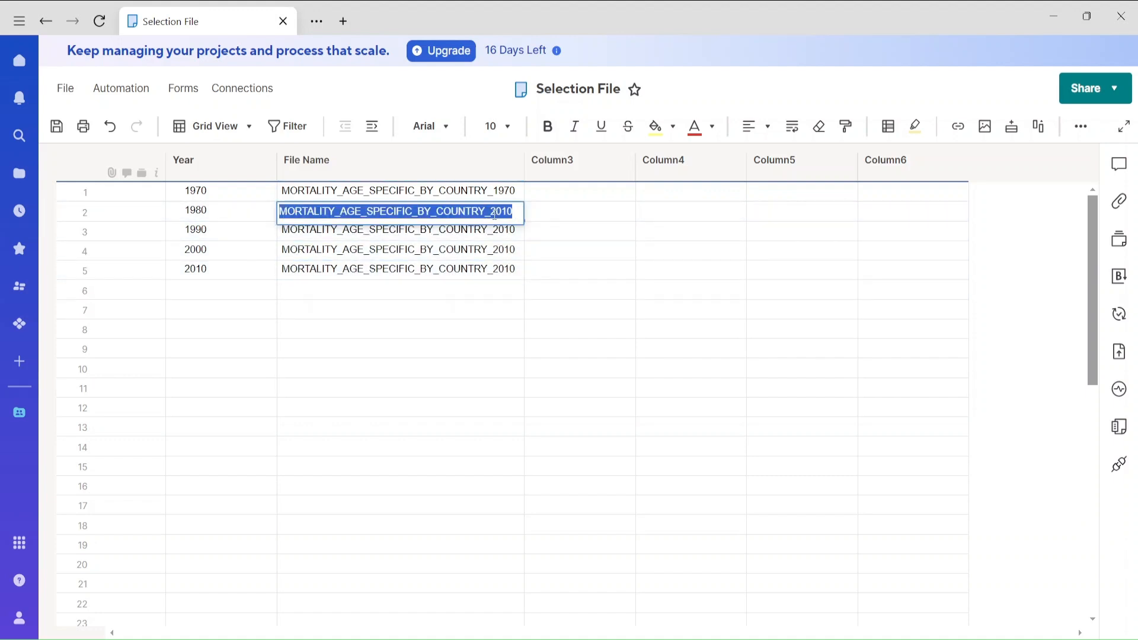
pyautogui.click(493, 213)
pyautogui.moveTo(503, 212); pyautogui.dragTo(517, 211)
pyautogui.write('1')
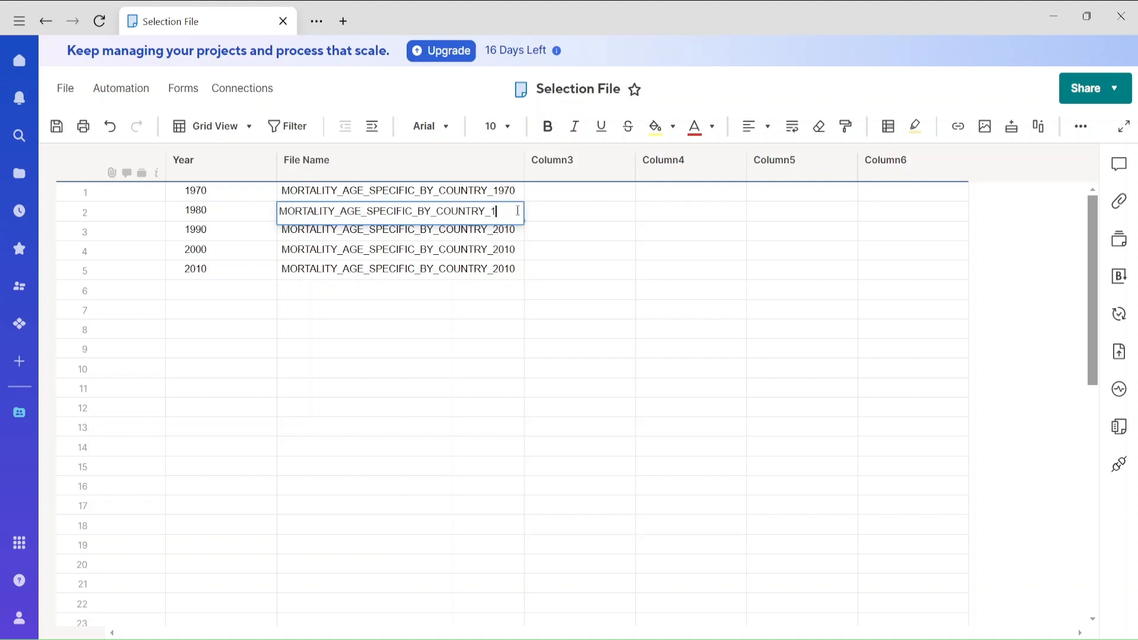
pyautogui.write('980')
# Change the year ending of the 1990 row's file name to 1990.
pyautogui.click(516, 229)
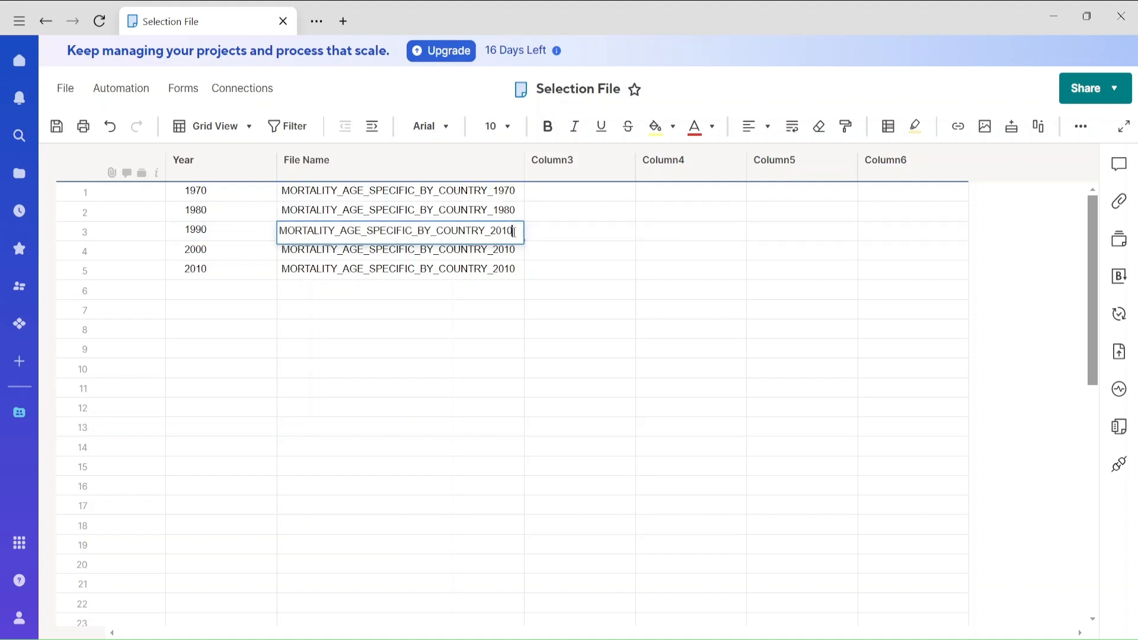
pyautogui.moveTo(513, 231); pyautogui.dragTo(504, 232)
pyautogui.write('1990')
# Change the year ending of the 2000 row's file name to 2000.
pyautogui.click(510, 252)
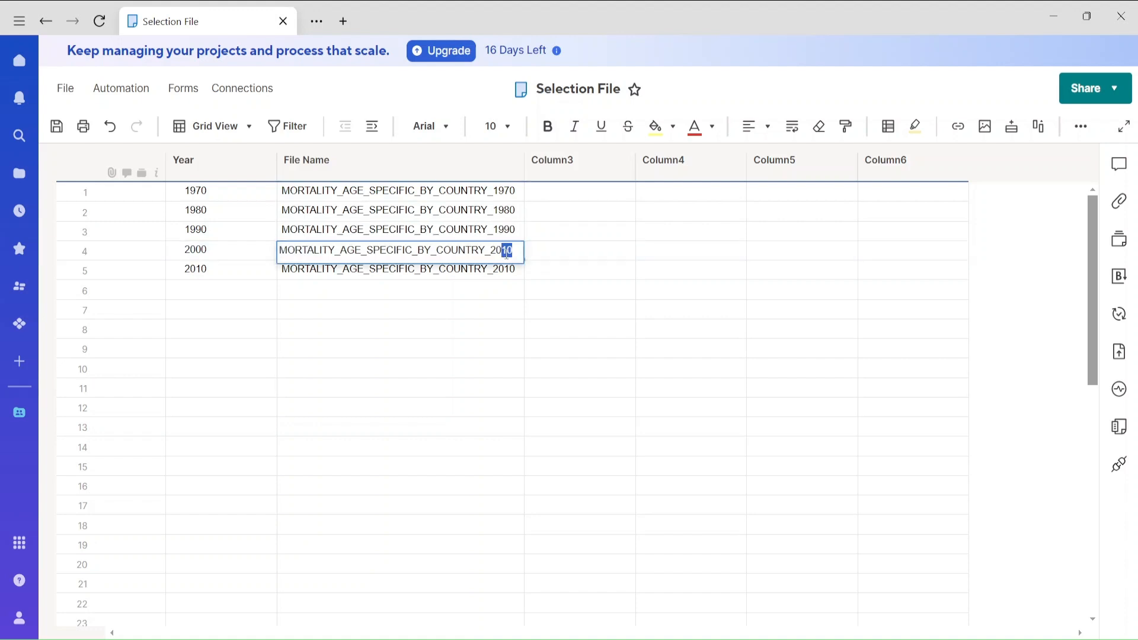
pyautogui.write('00')
pyautogui.click(474, 366)
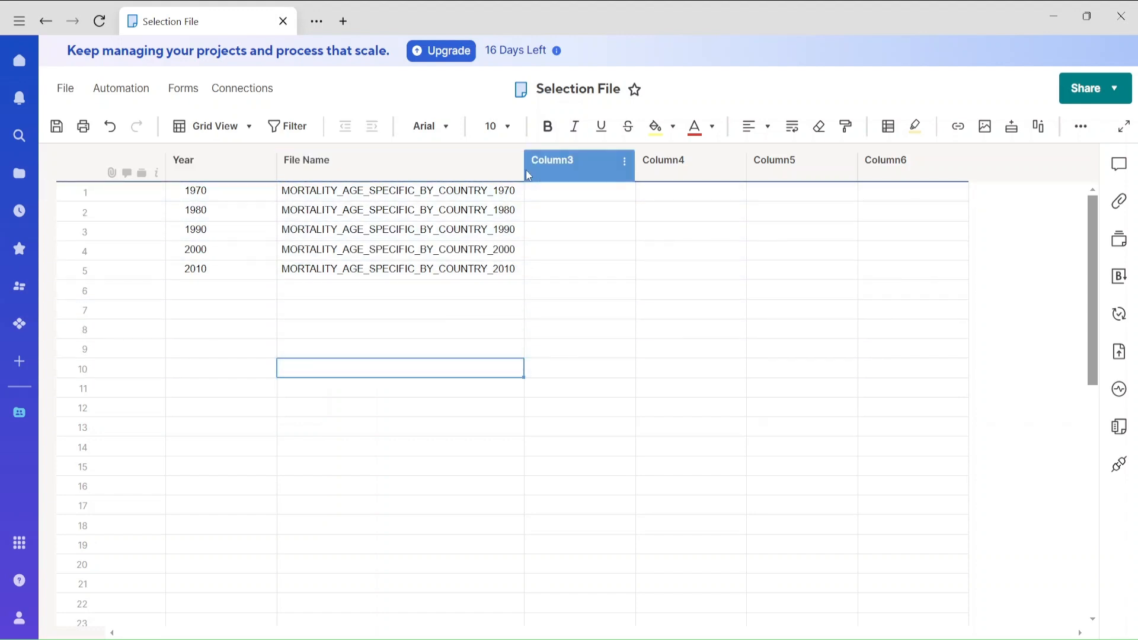
# Widen the File Name column slightly and rename Column3 to Checkbox.
pyautogui.moveTo(523, 170); pyautogui.dragTo(533, 171)
pyautogui.click(613, 166)
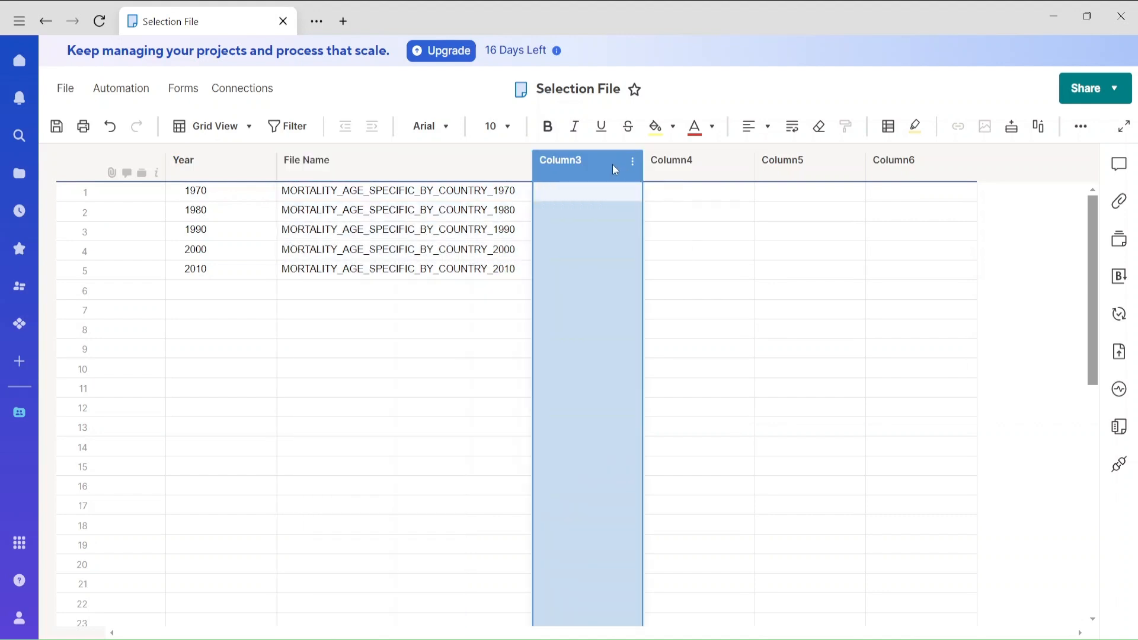
pyautogui.doubleClick(612, 165)
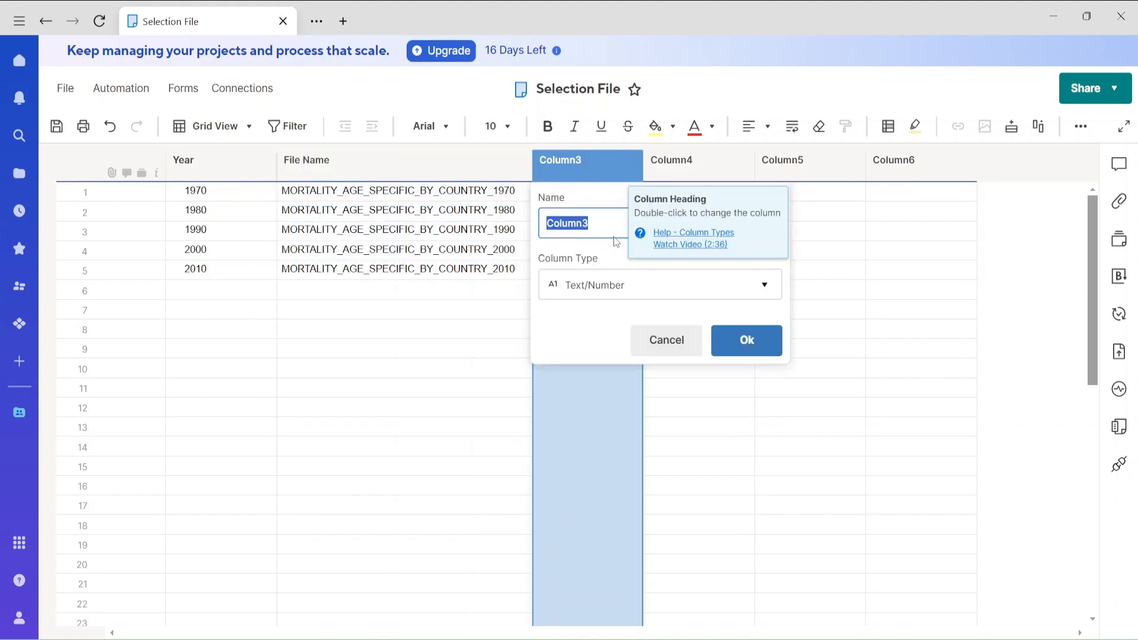
pyautogui.write('Checkbox')
pyautogui.click(754, 354)
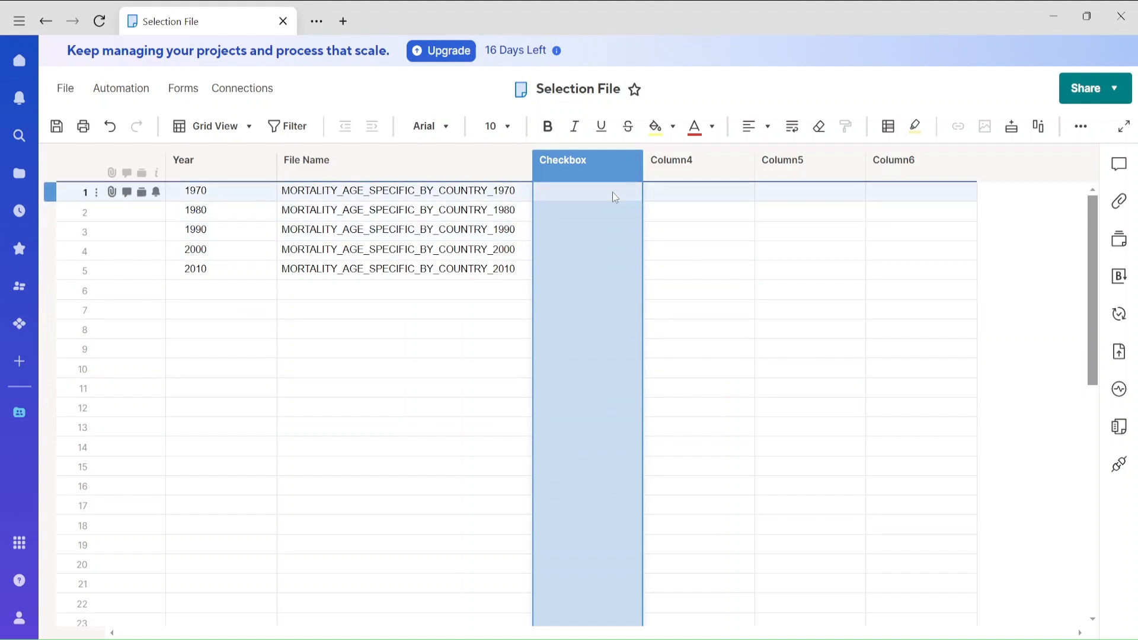
# Set the Checkbox column's type to Checkbox with the check mark style, restricted to checkbox use only.
pyautogui.doubleClick(581, 165)
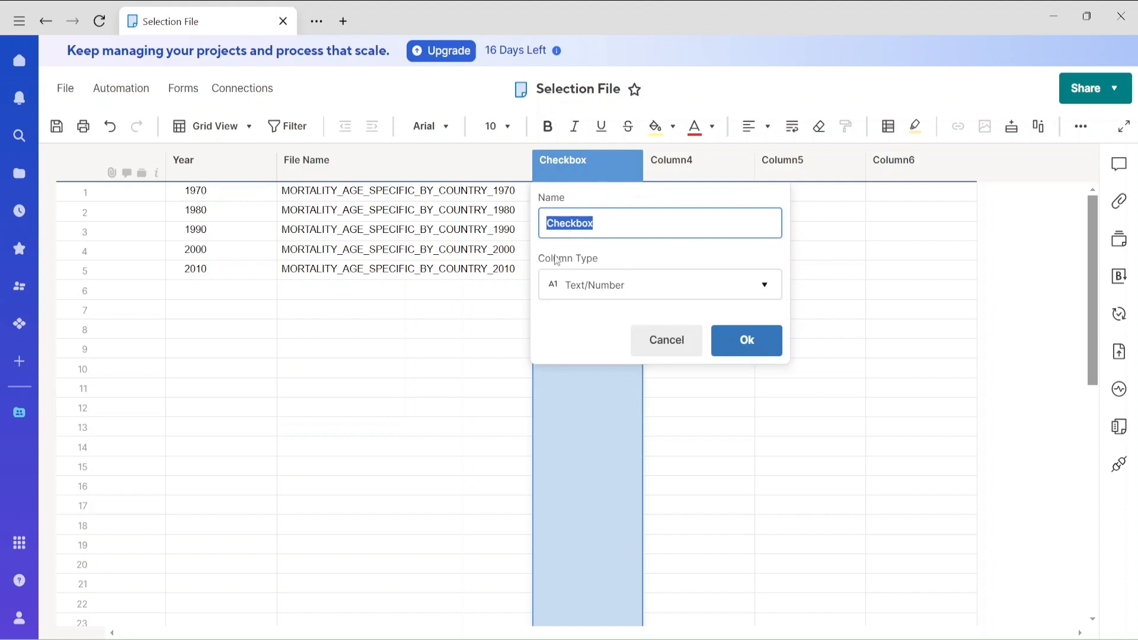
pyautogui.click(593, 285)
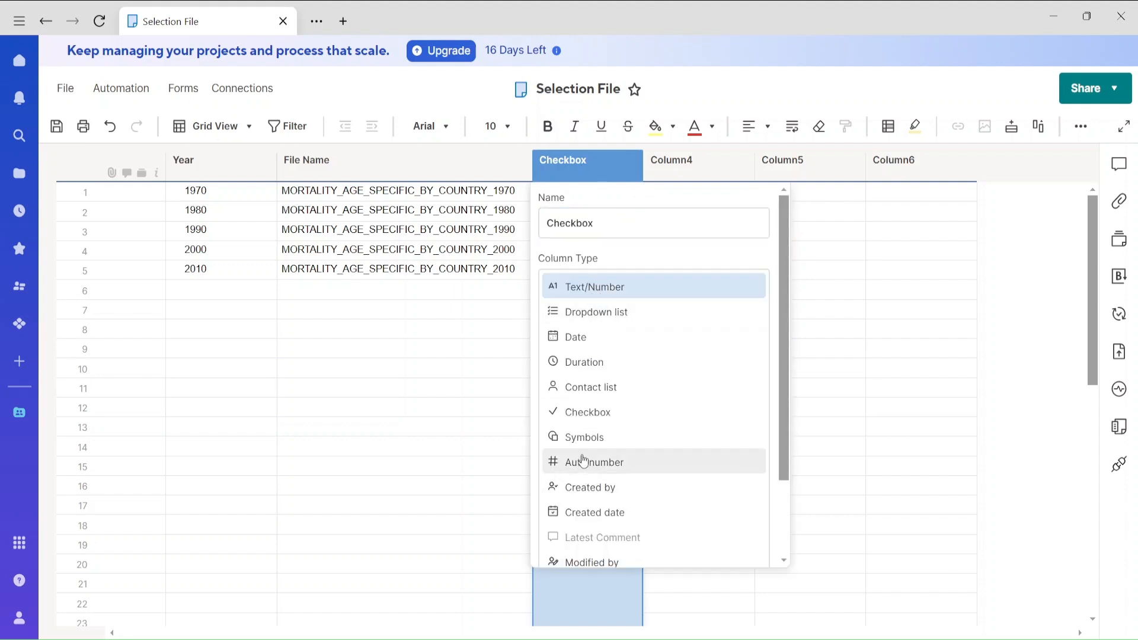
pyautogui.click(586, 413)
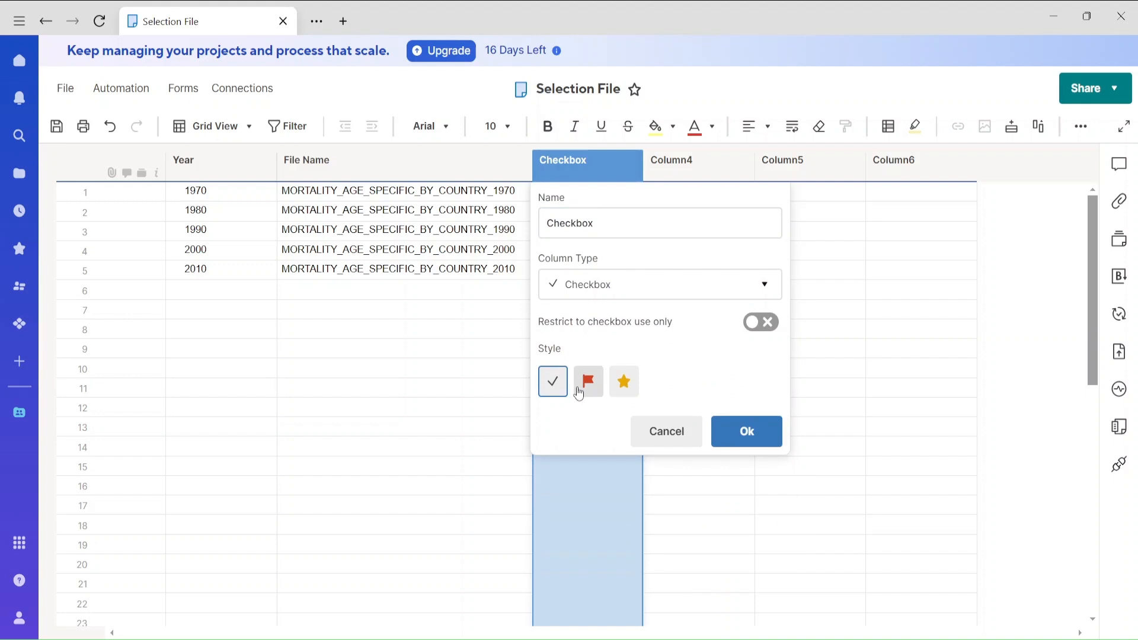
pyautogui.click(580, 391)
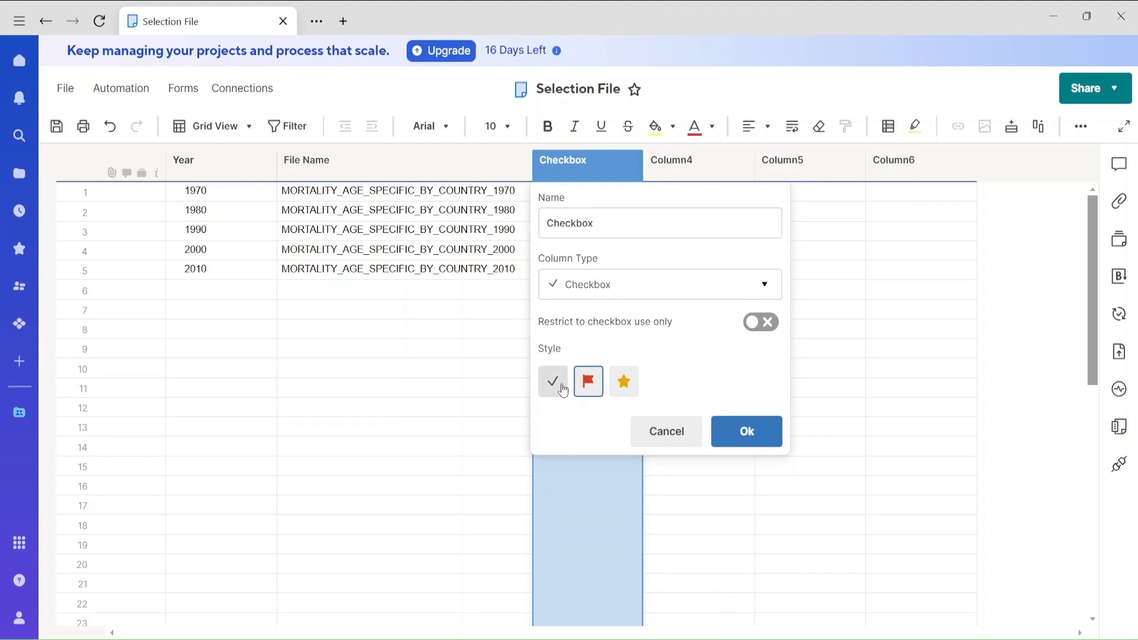
pyautogui.click(553, 383)
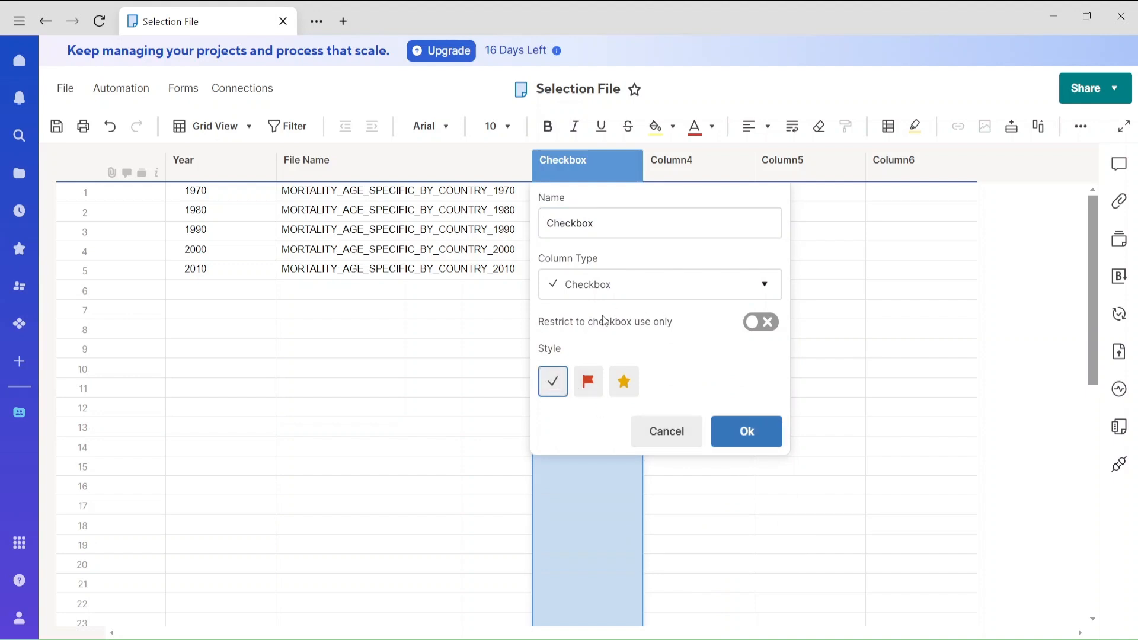
pyautogui.click(766, 322)
pyautogui.click(753, 428)
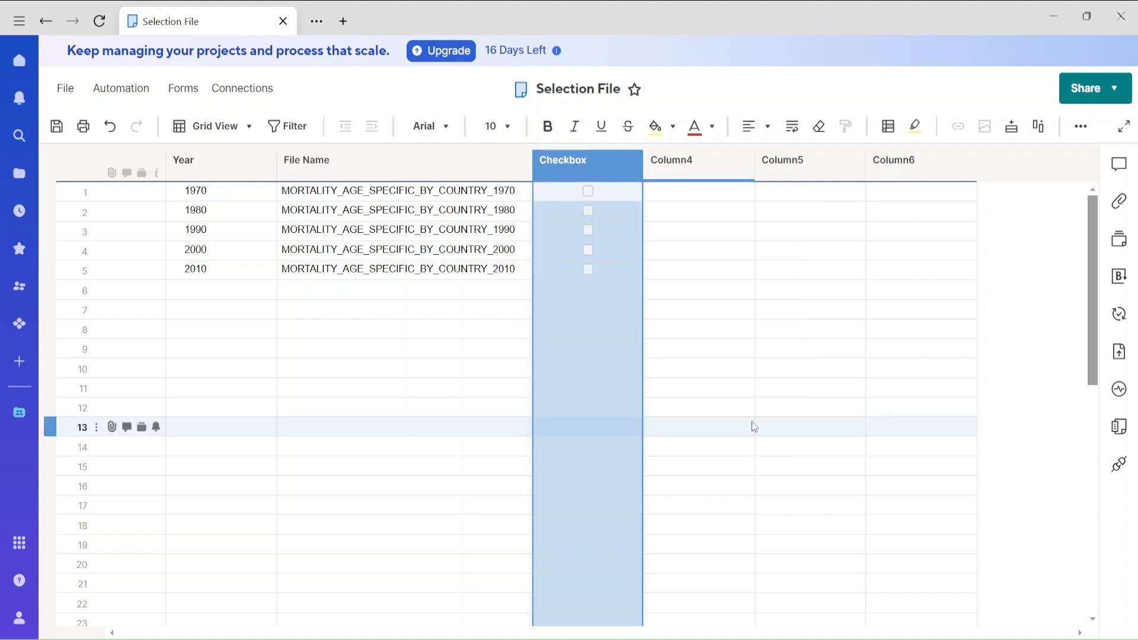
# Try out the checkboxes of the 1970, 1990 and 2000 rows, leaving only the 1970 row ticked.
pyautogui.click(587, 249)
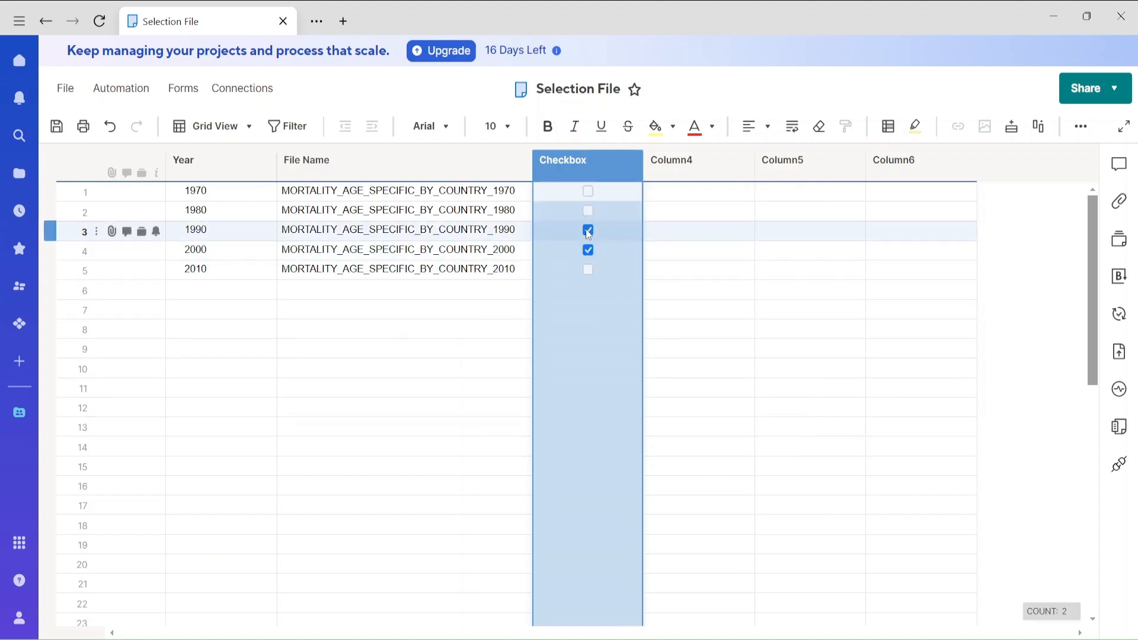
pyautogui.click(588, 230)
pyautogui.click(588, 191)
pyautogui.click(589, 237)
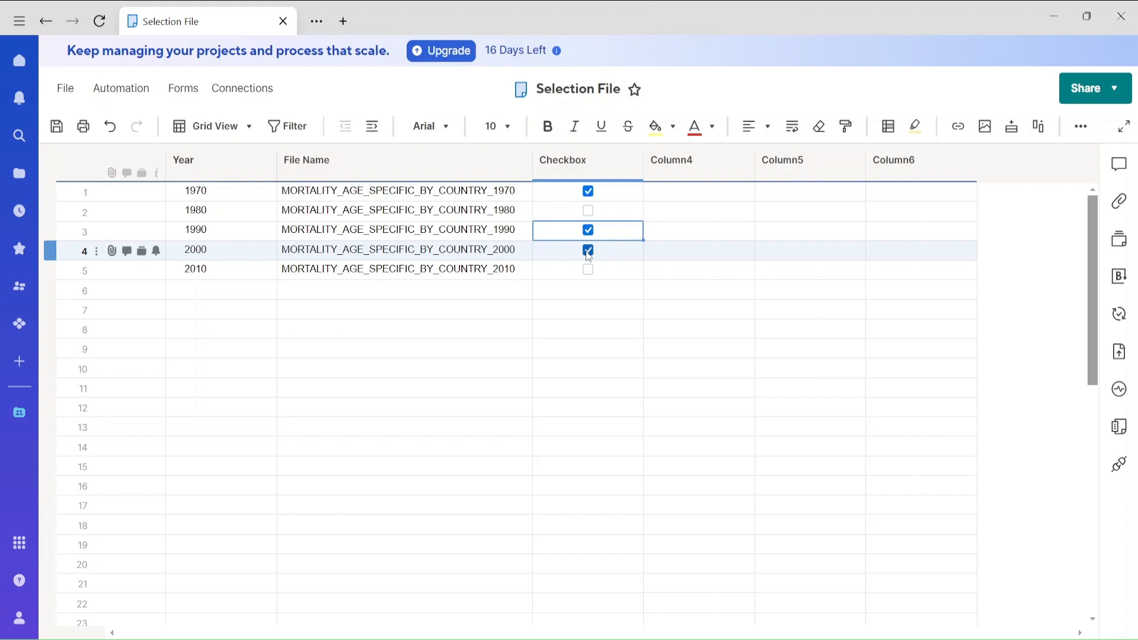
pyautogui.click(587, 250)
pyautogui.click(587, 229)
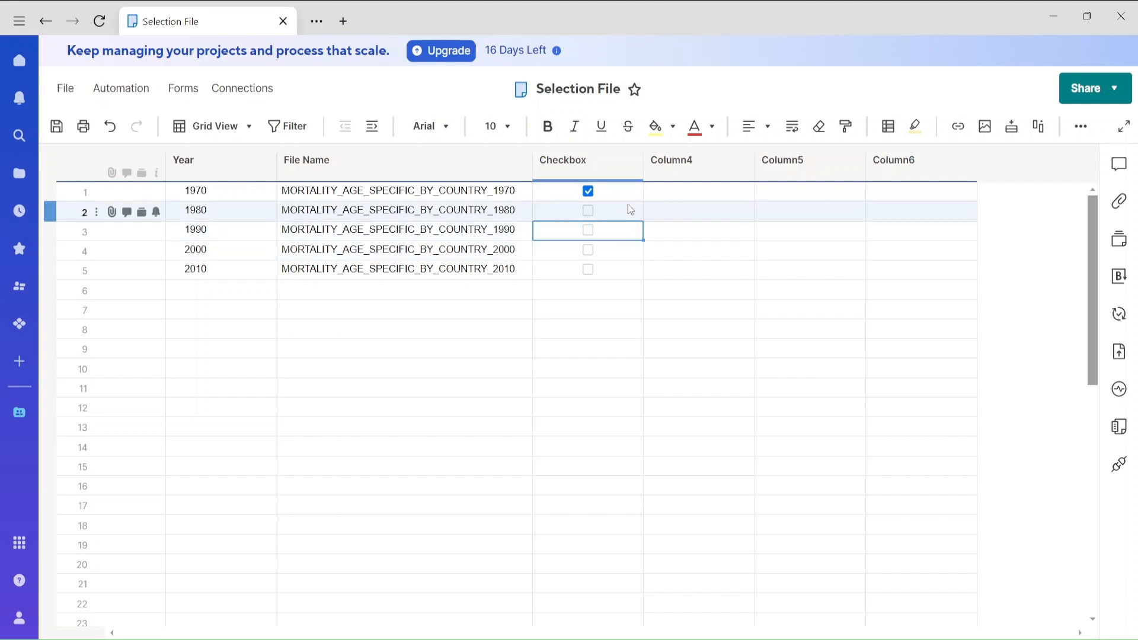
pyautogui.rightClick(688, 164)
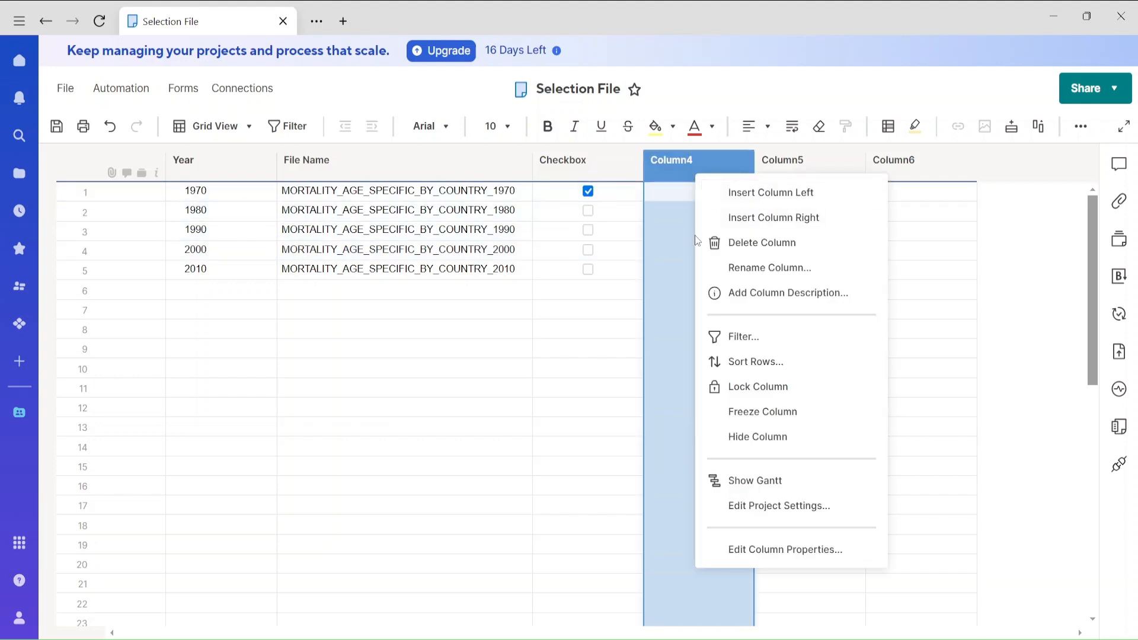
pyautogui.click(735, 336)
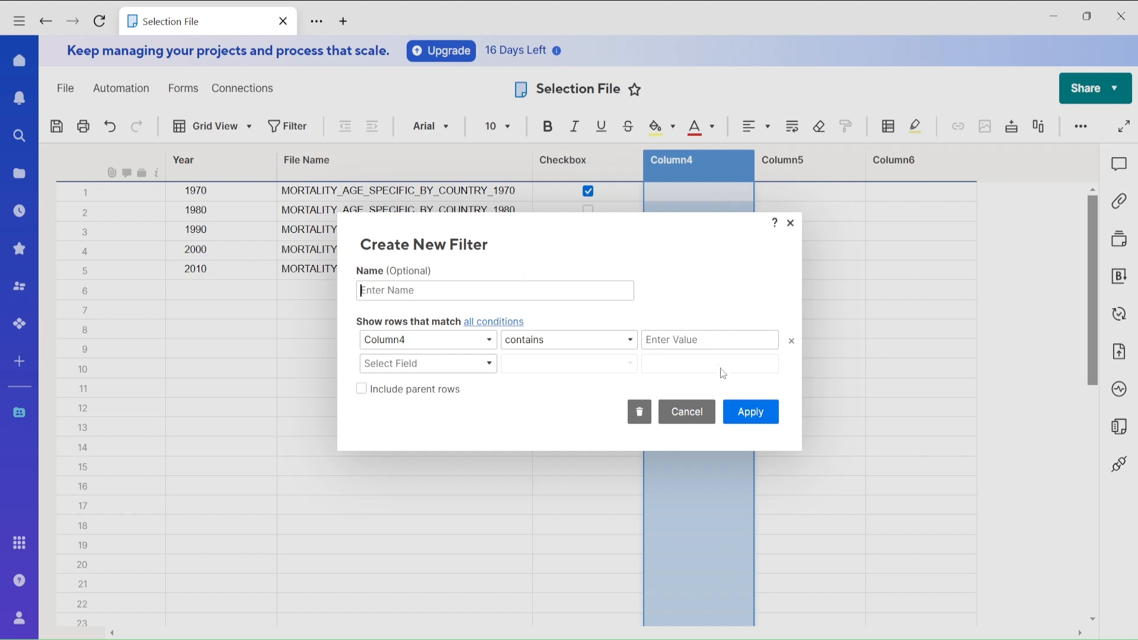
pyautogui.click(685, 412)
pyautogui.click(770, 325)
# Rename Column4 to Filter, keeping the Text/Number column type.
pyautogui.doubleClick(691, 167)
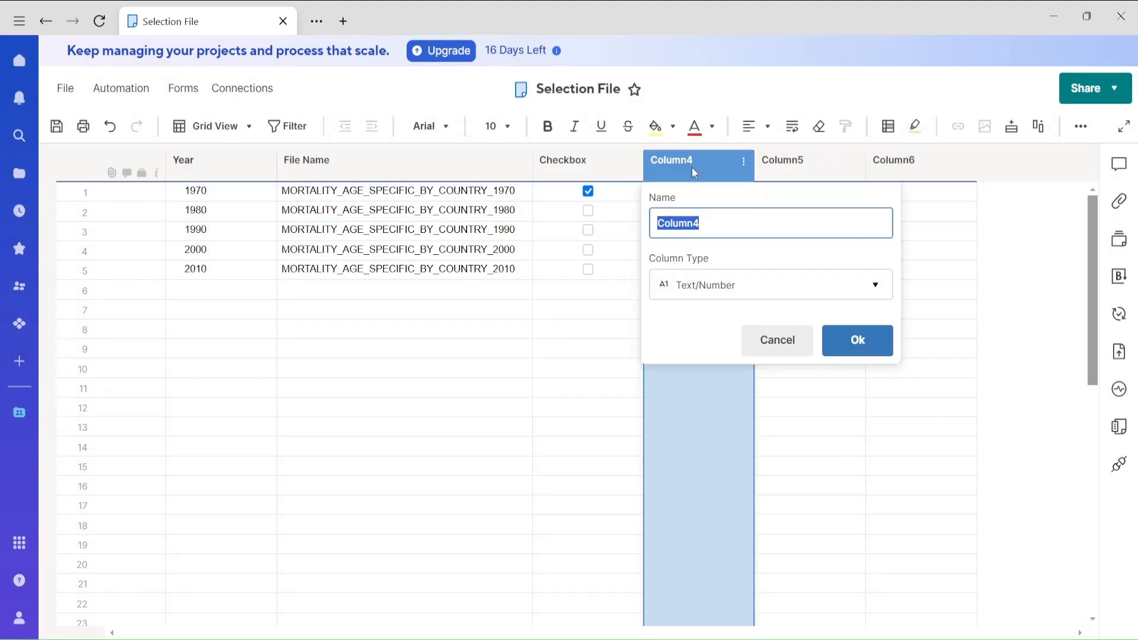
pyautogui.write('Filter')
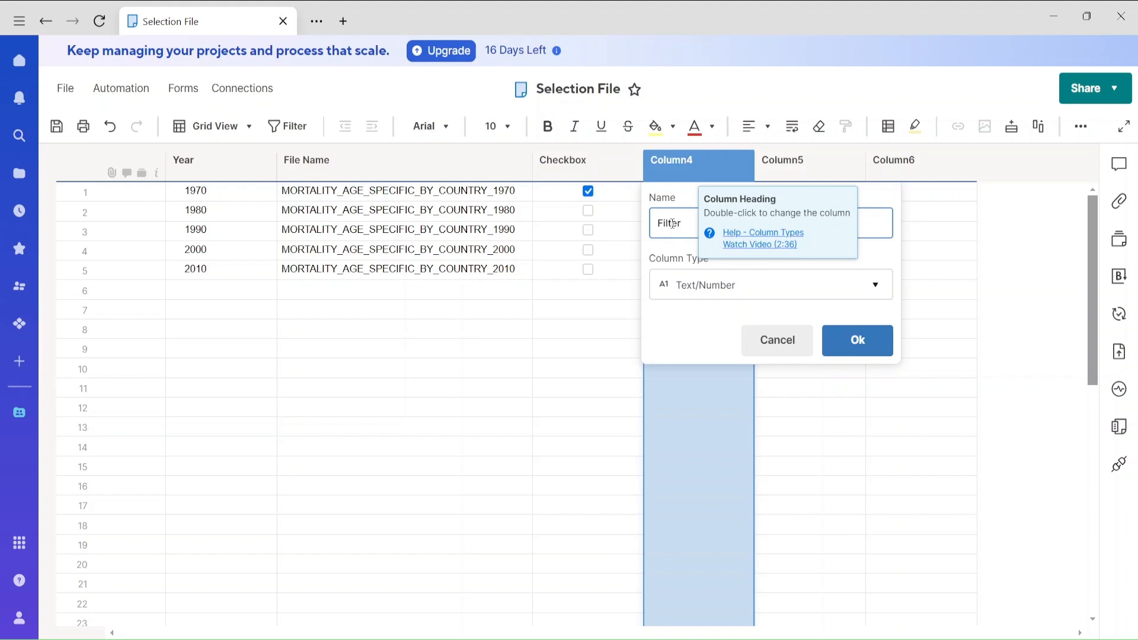
pyautogui.click(871, 343)
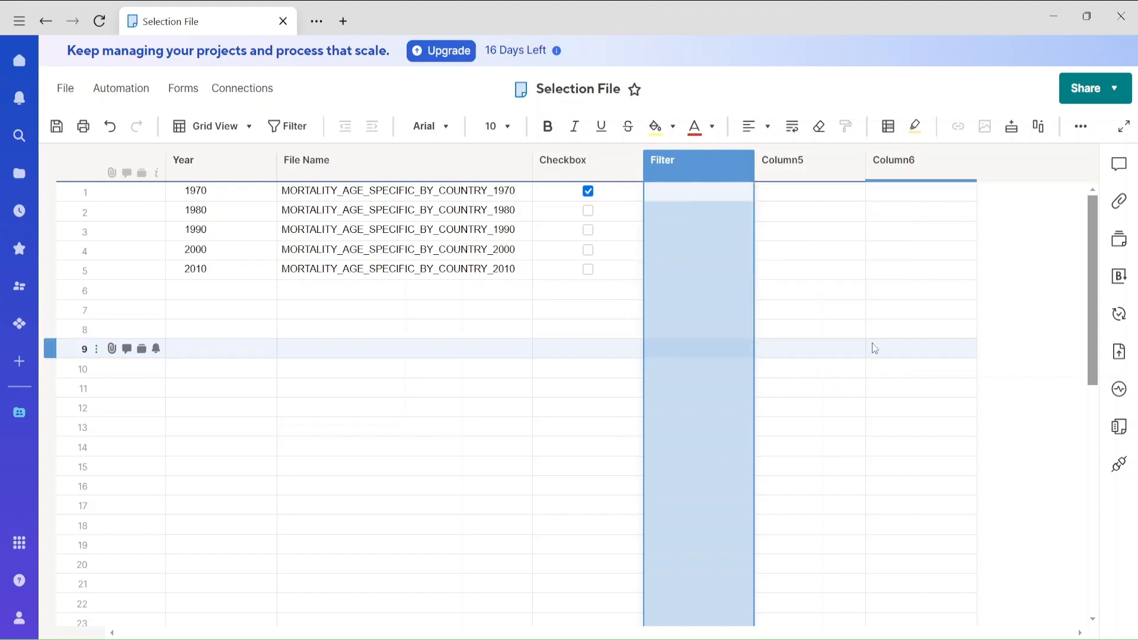
pyautogui.click(855, 351)
# Enter the formula =IF(Checkbox@row=1,"Y","N") in the Filter cell of the 1970 row.
pyautogui.click(676, 196)
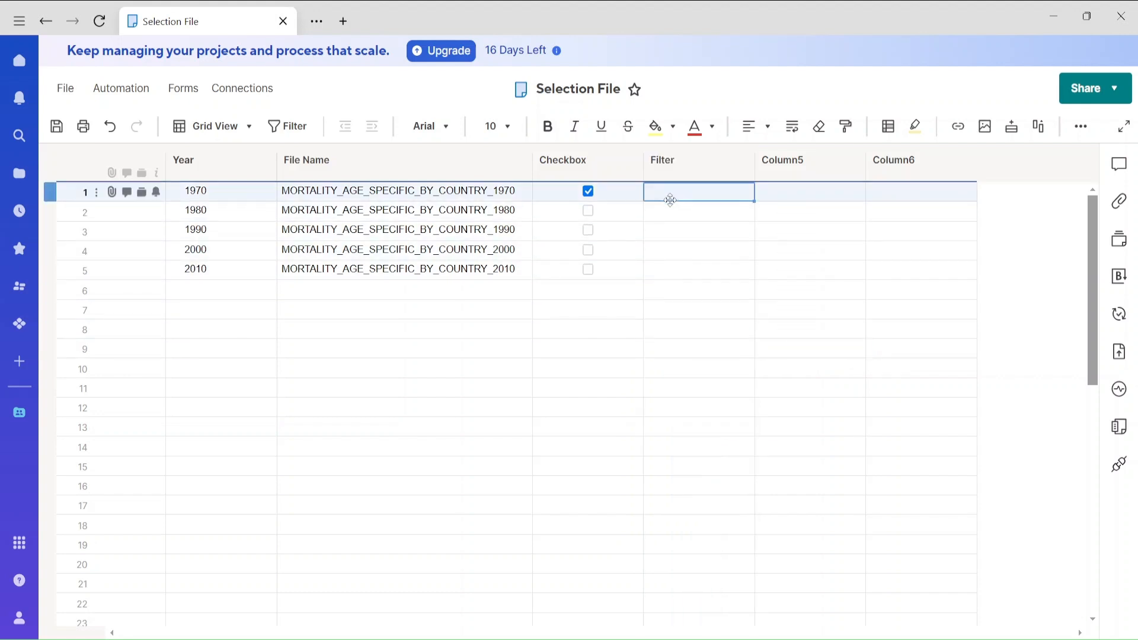
pyautogui.click(687, 194)
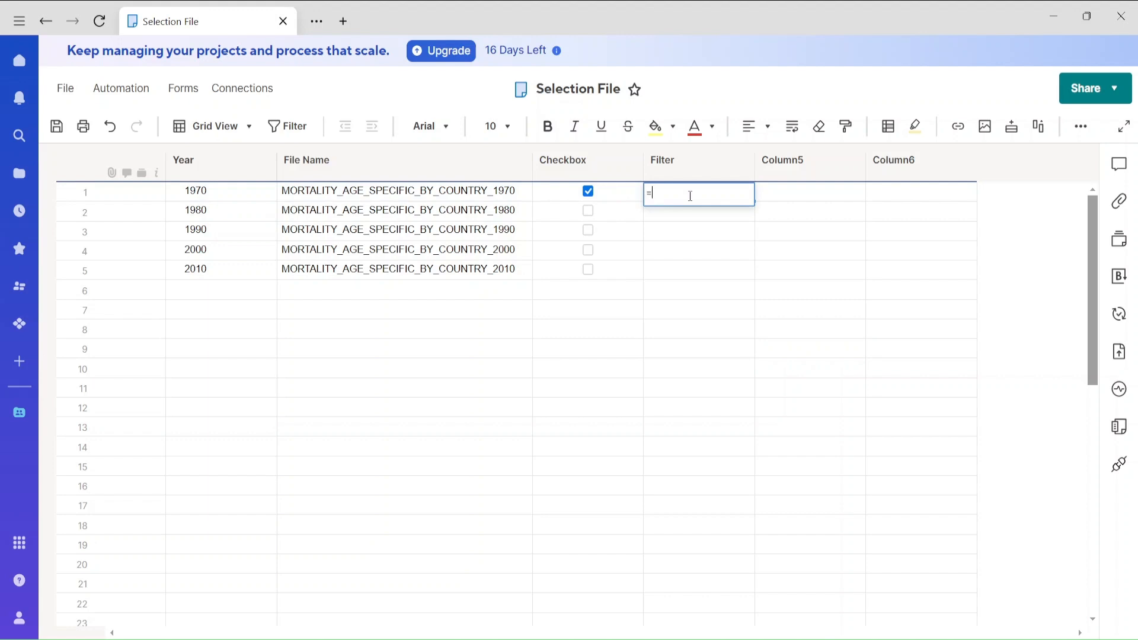
pyautogui.write('=if(')
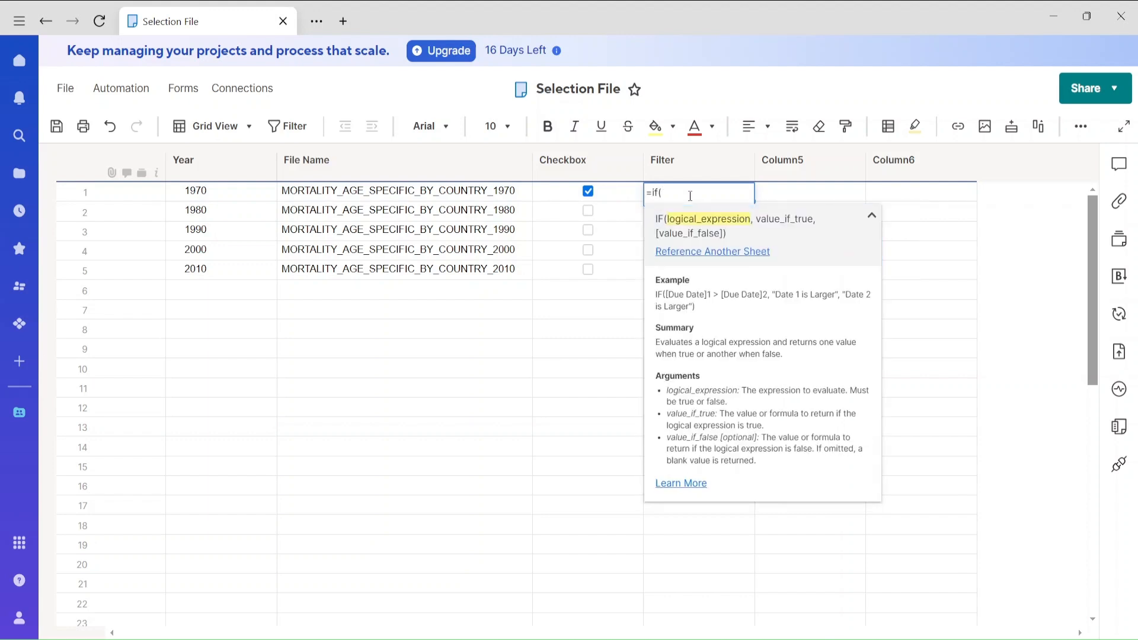
pyautogui.click(610, 195)
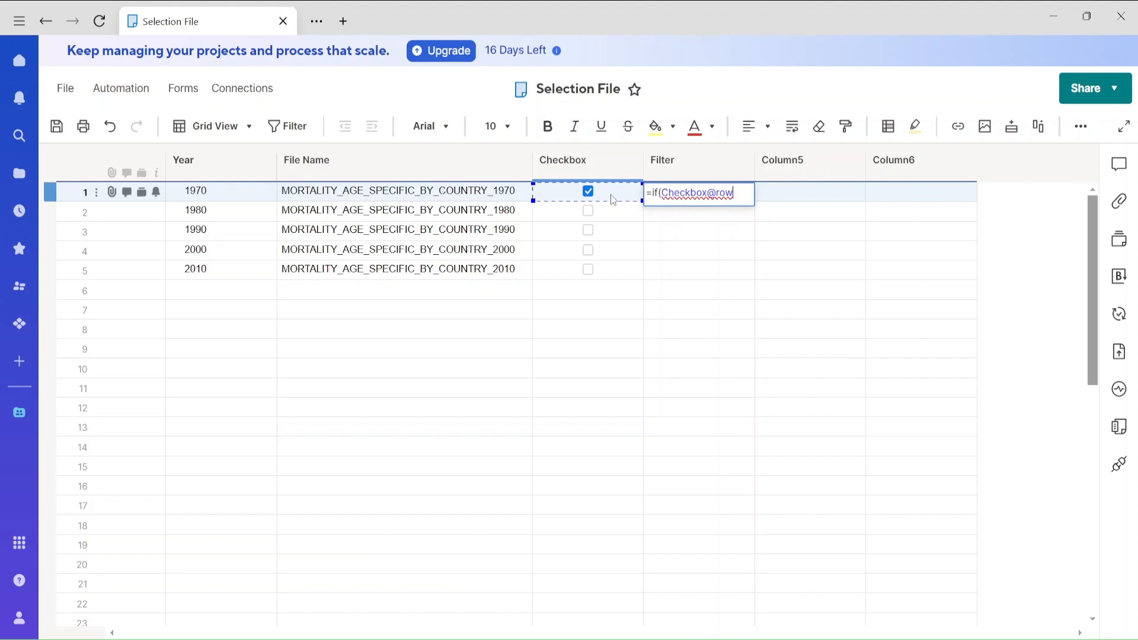
pyautogui.write('=')
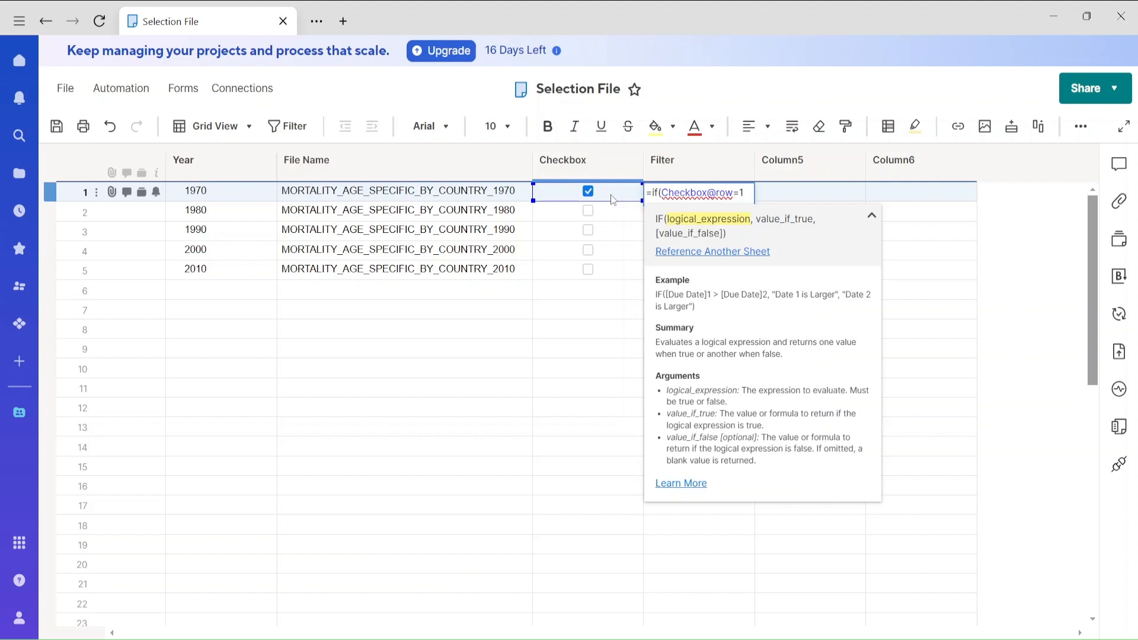
pyautogui.write('1,"Y","N")')
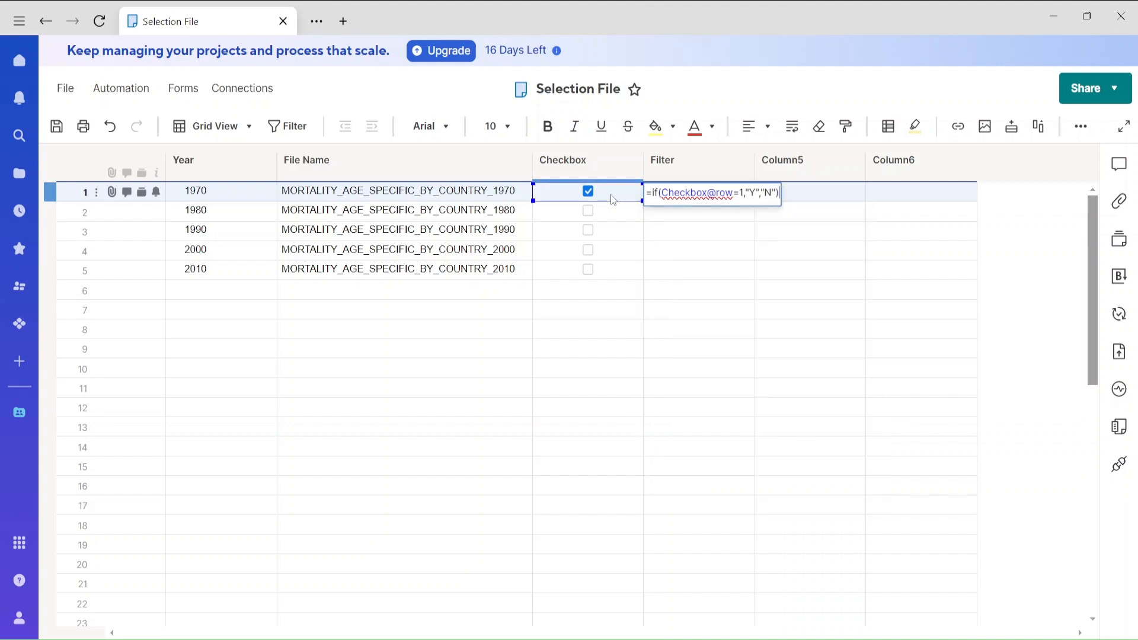
pyautogui.press('Return')
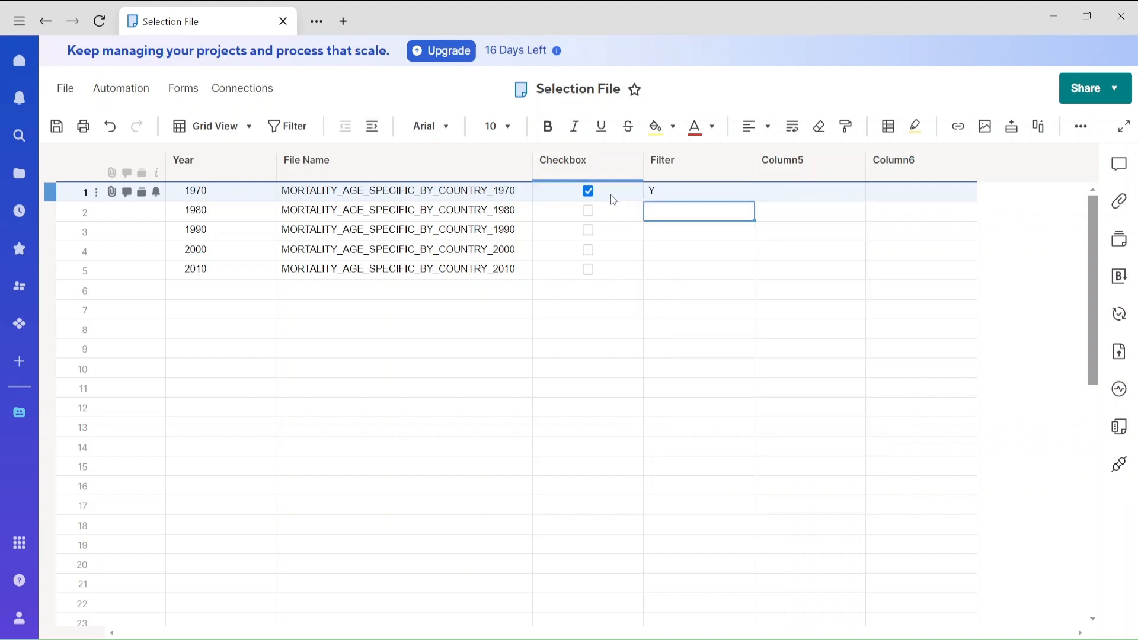
# Fill the Filter formula down through the 2010 row and test it by unticking 1970 and ticking 1990.
pyautogui.click(691, 190)
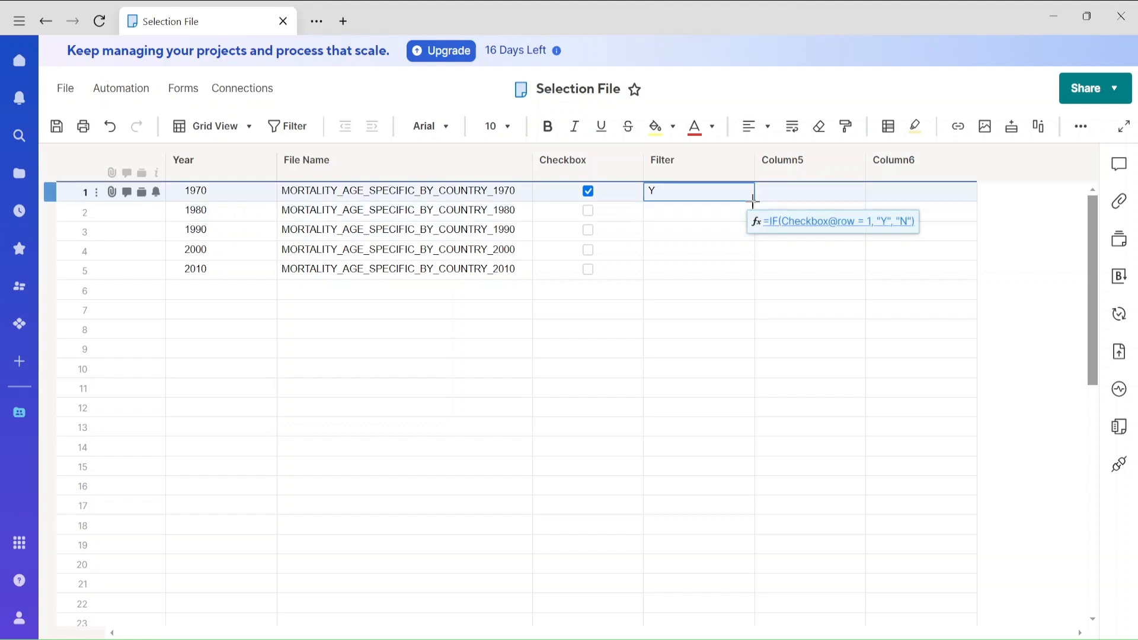
pyautogui.moveTo(752, 202); pyautogui.dragTo(747, 265)
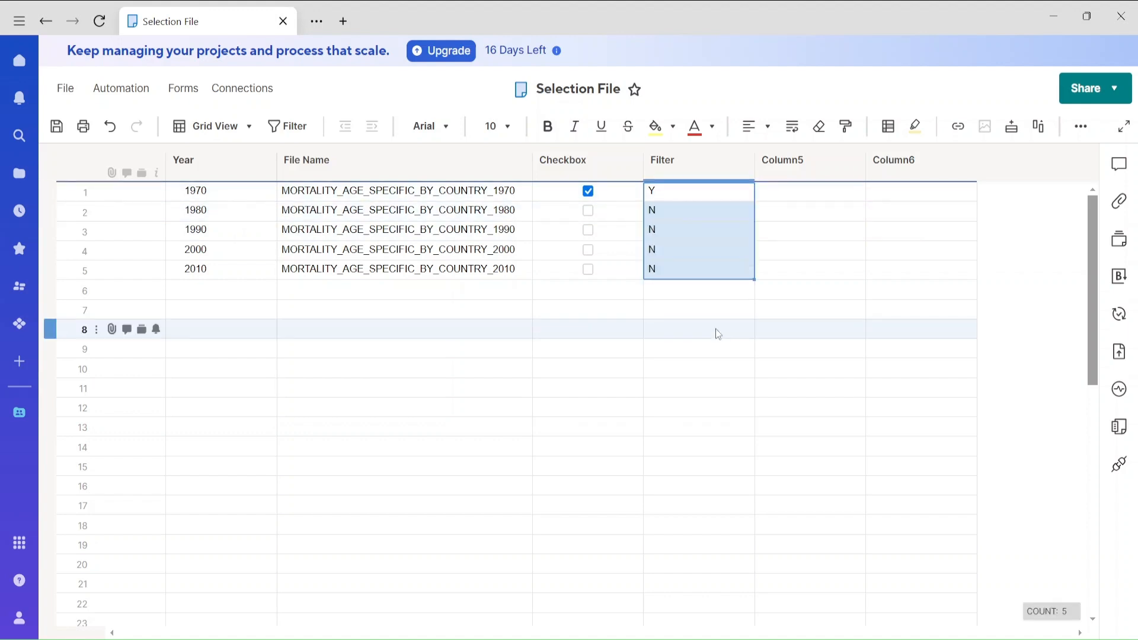
pyautogui.click(674, 327)
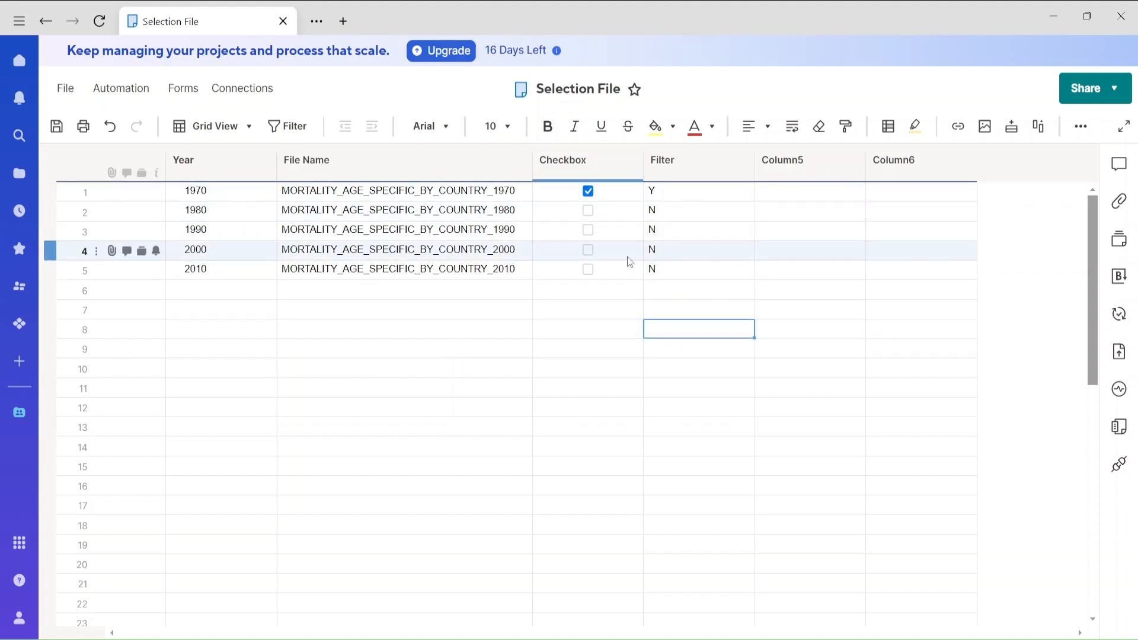
pyautogui.click(588, 196)
pyautogui.click(588, 230)
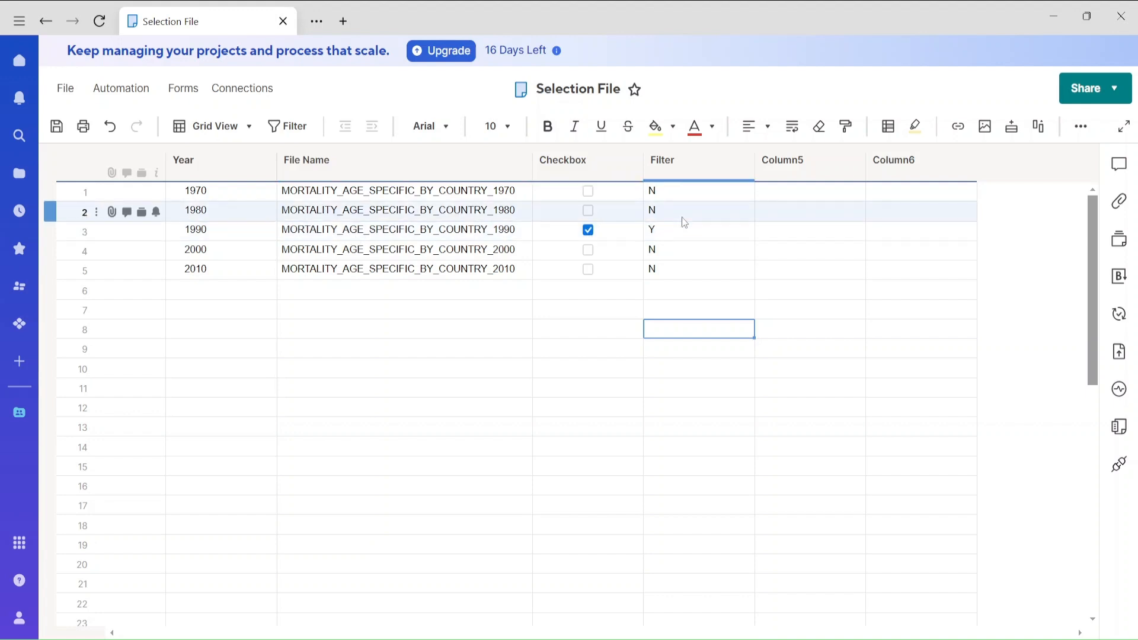
# Narrow the Filter column and rename Column5 to Year_Selected.
pyautogui.moveTo(752, 172); pyautogui.dragTo(718, 174)
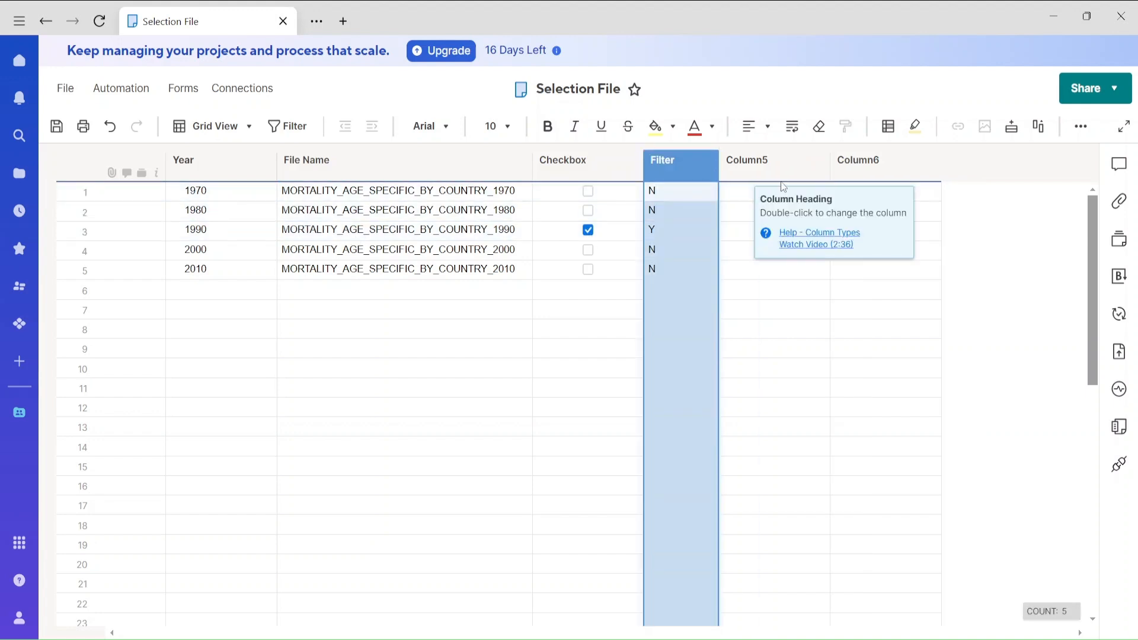
pyautogui.click(770, 169)
pyautogui.doubleClick(770, 169)
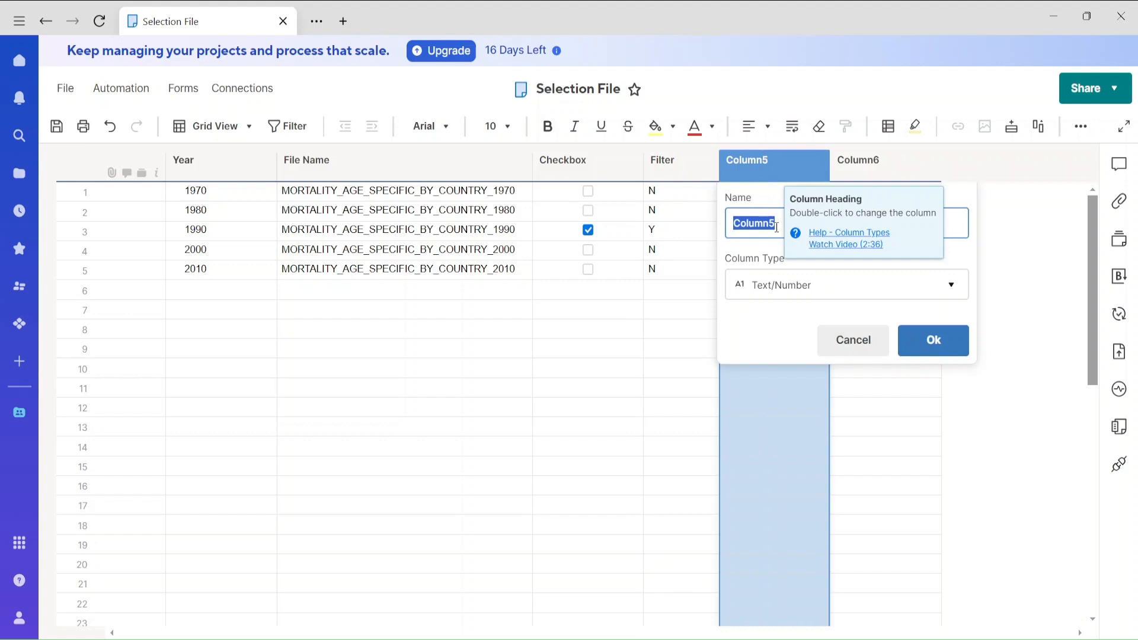
pyautogui.write('Year_Selec')
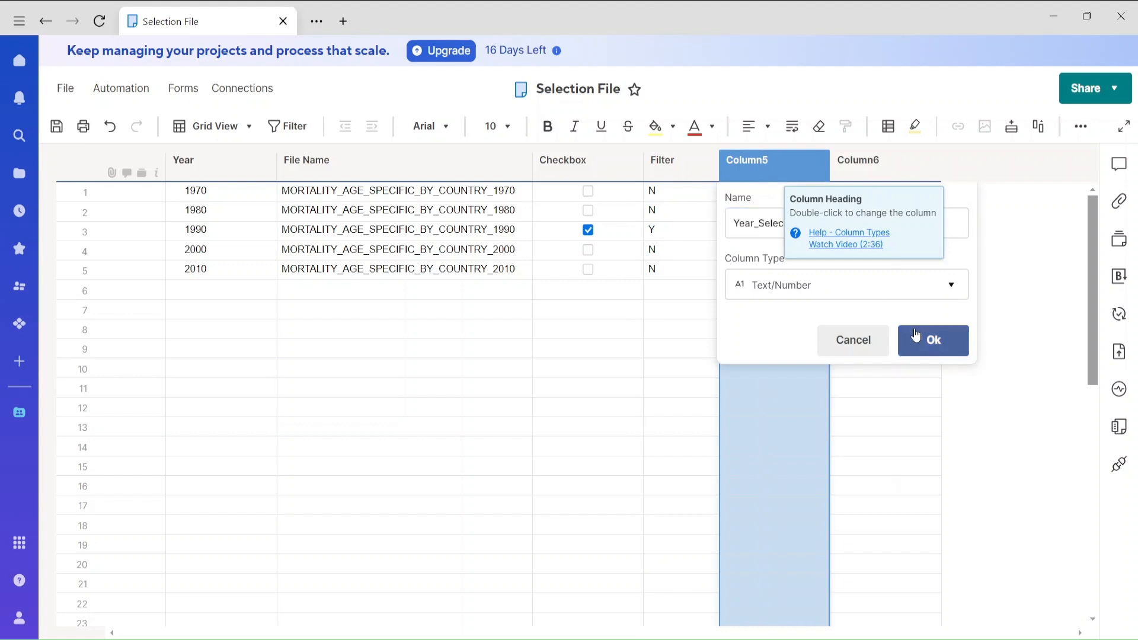
pyautogui.click(931, 340)
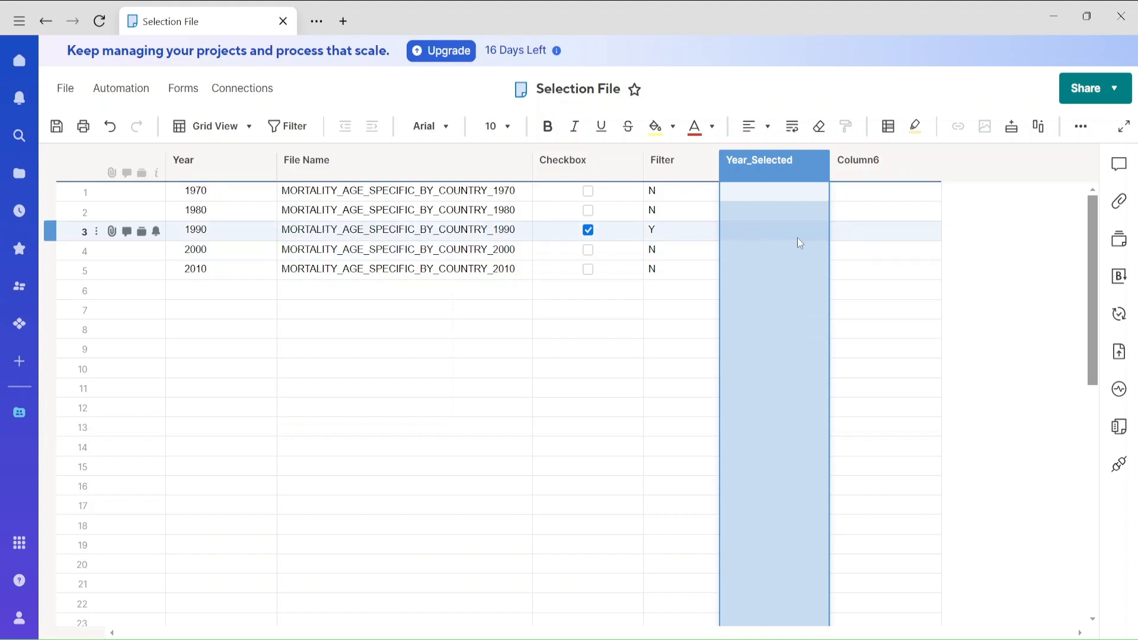
# Untick 1990, tick 1970 and start a formula in the Year_Selected cell of the 1970 row.
pyautogui.click(587, 229)
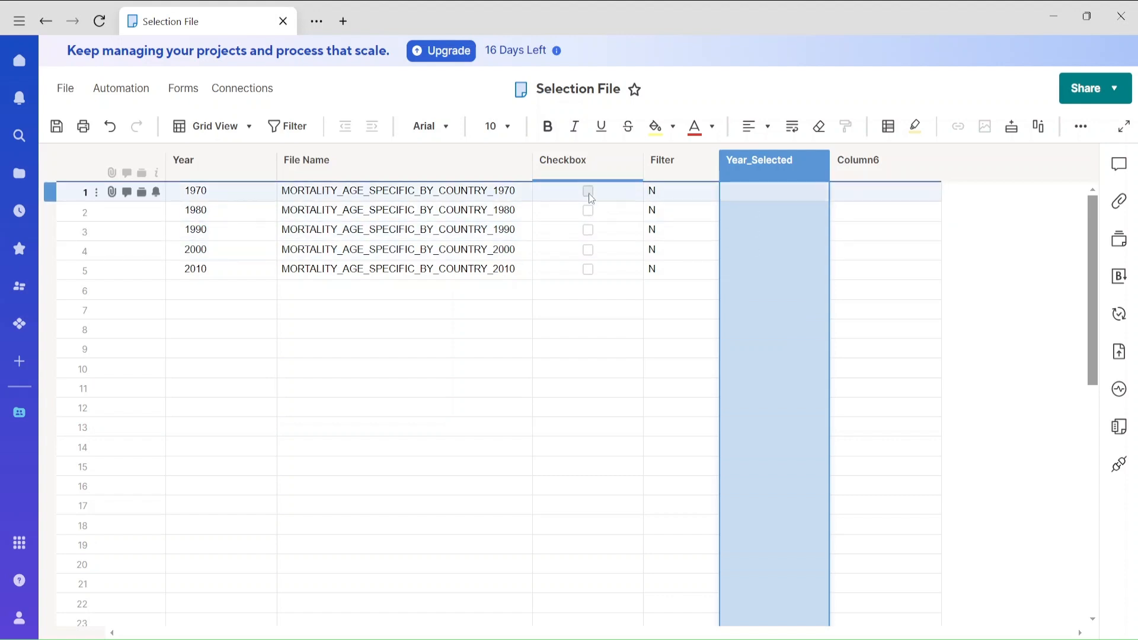
pyautogui.click(587, 191)
pyautogui.click(785, 199)
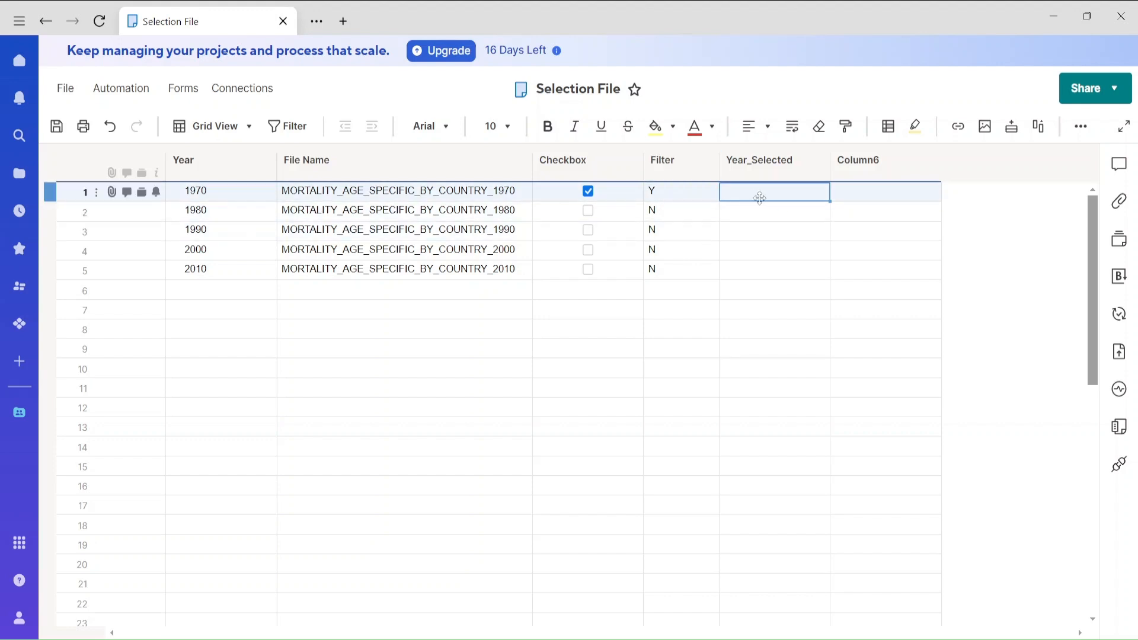
pyautogui.click(759, 194)
pyautogui.write('=')
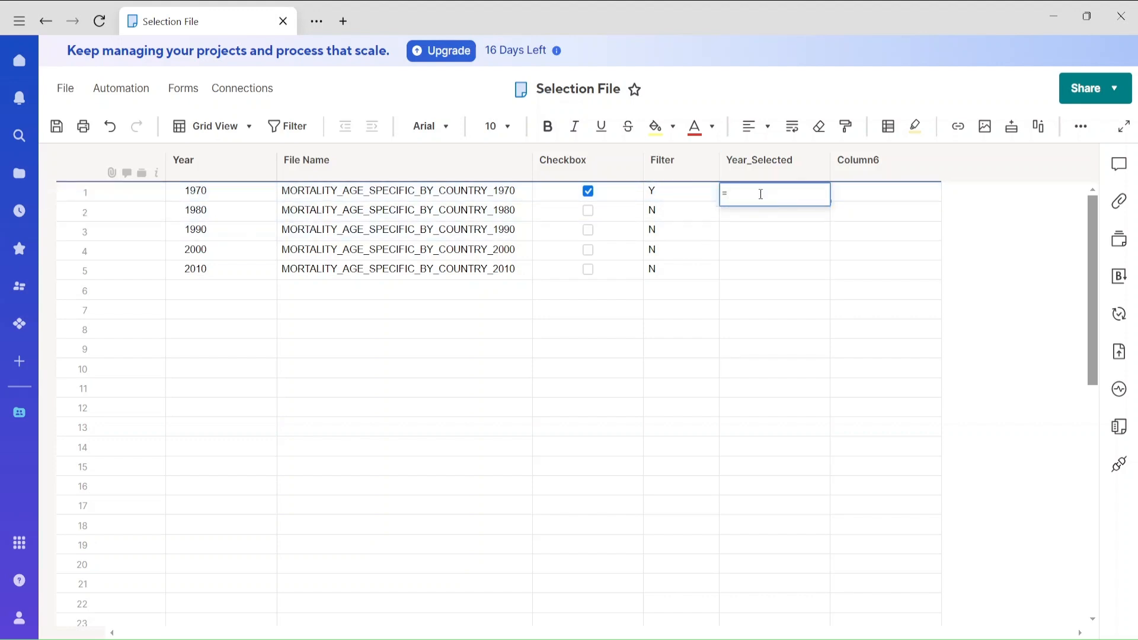
pyautogui.write('if')
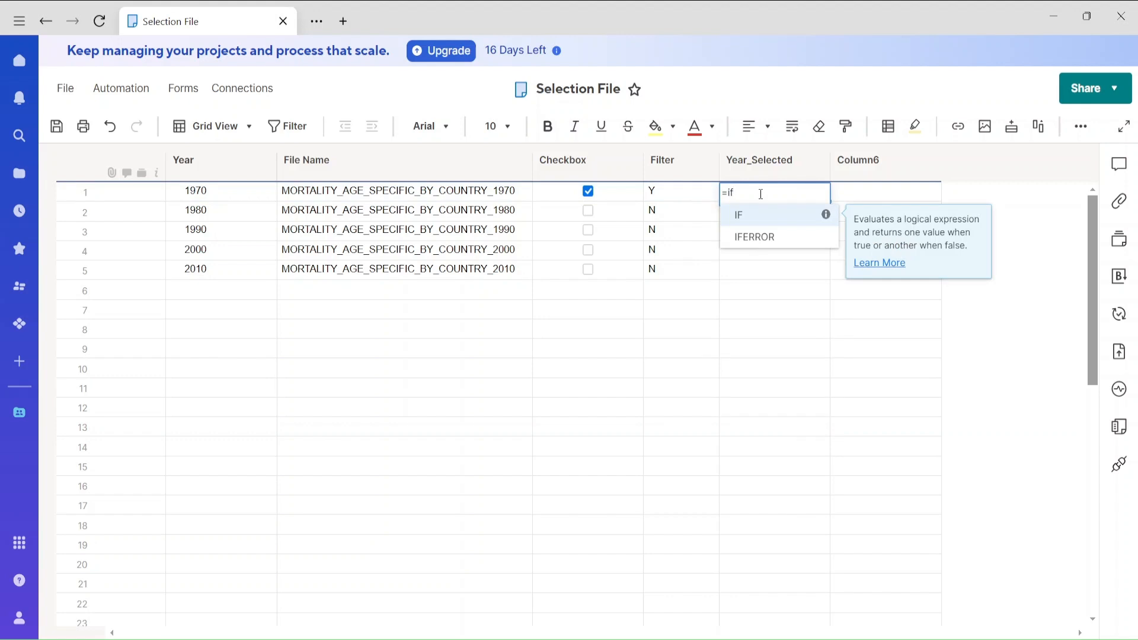
pyautogui.press('BackSpace')
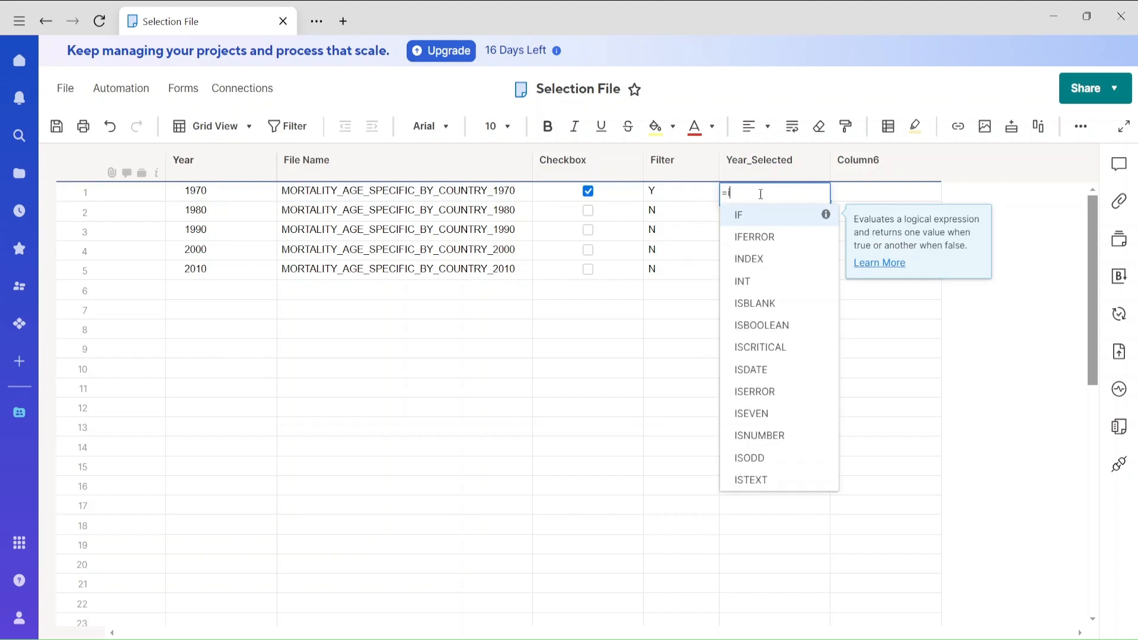
pyautogui.press('BackSpace')
# Complete the formula as =INDEX(Year1:Year5,MATCH("Y",Filter1:Filter5)) in the Year_Selected cell.
pyautogui.write('index')
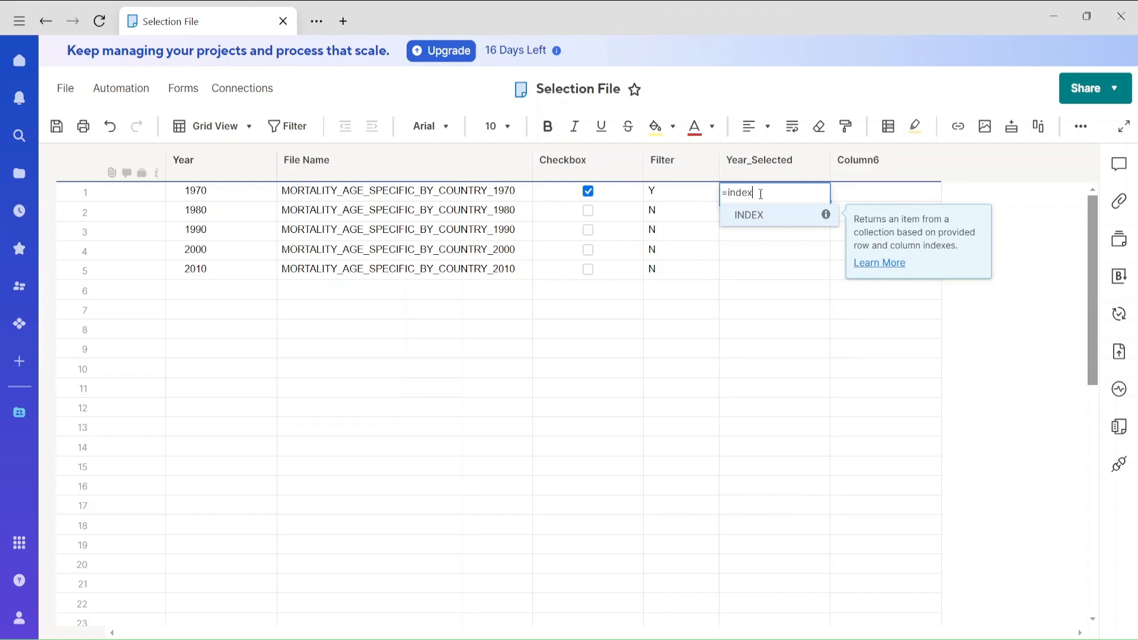
pyautogui.write('(')
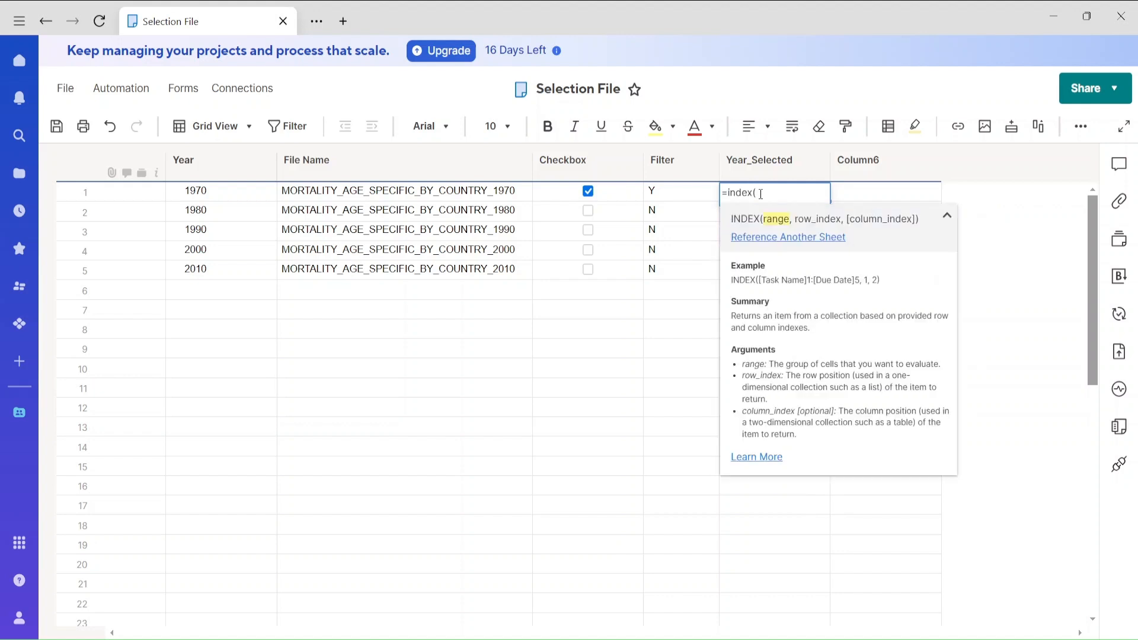
pyautogui.moveTo(195, 190); pyautogui.dragTo(216, 271)
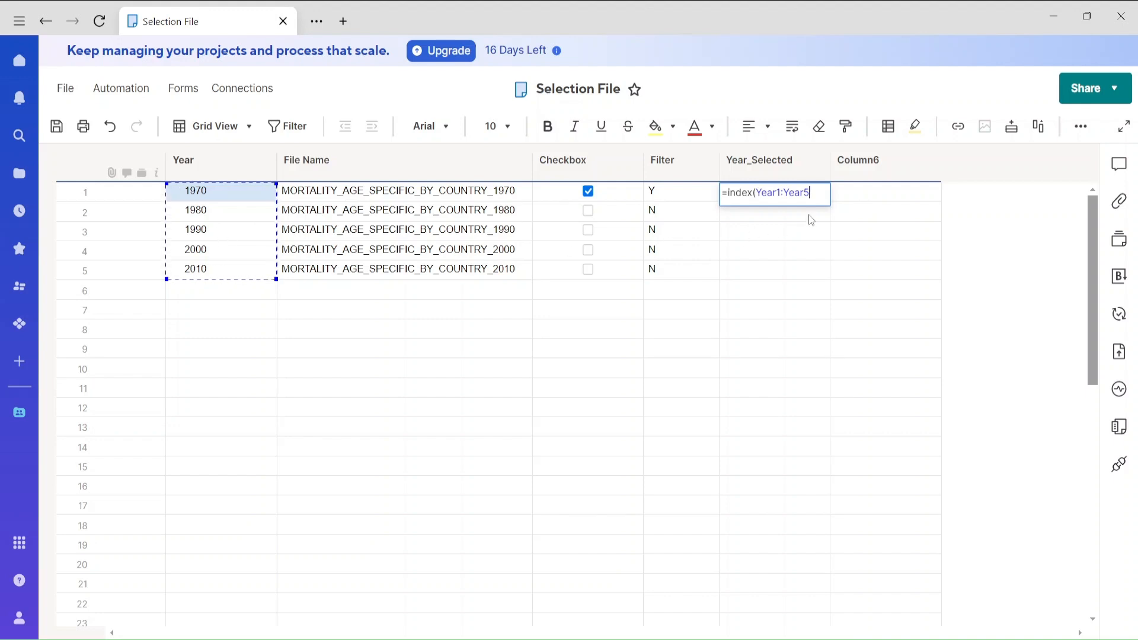
pyautogui.write(',')
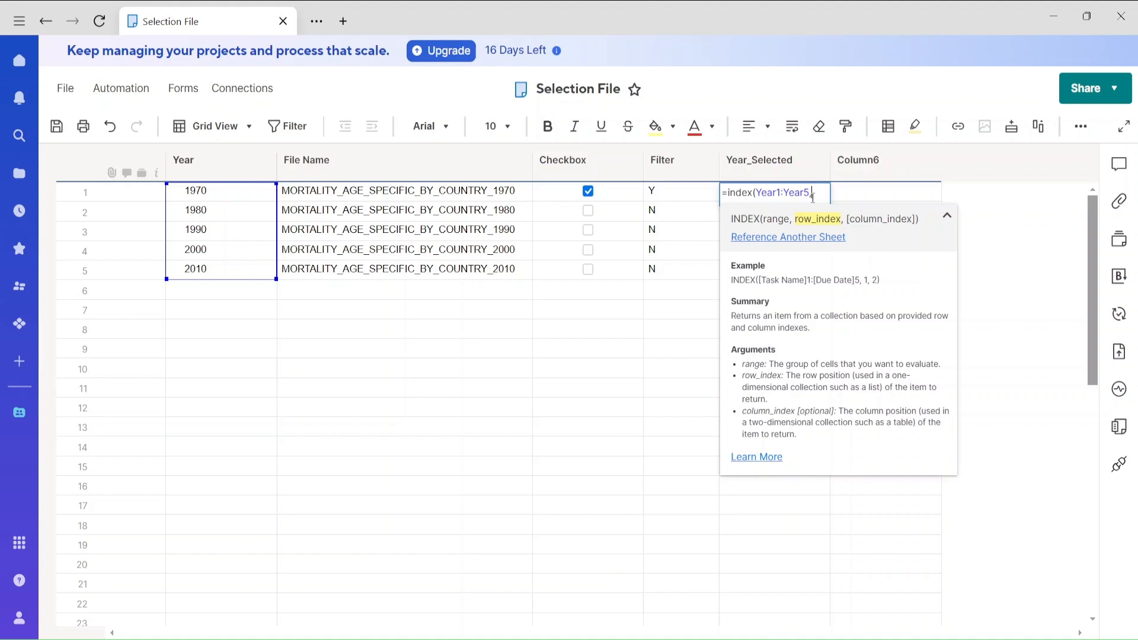
pyautogui.write('match')
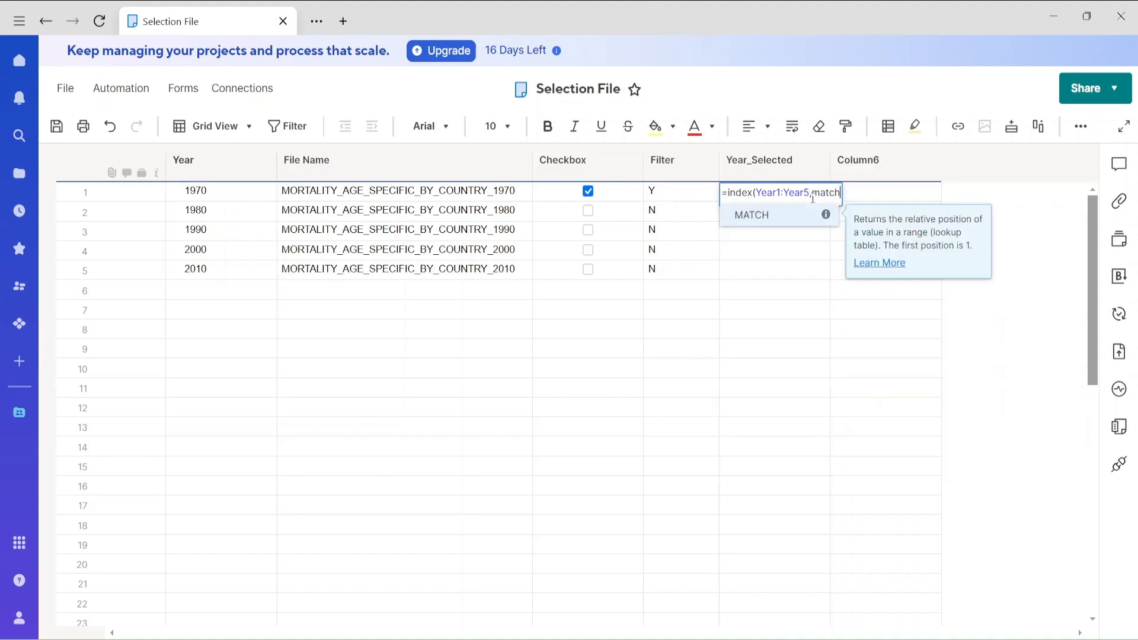
pyautogui.write('(')
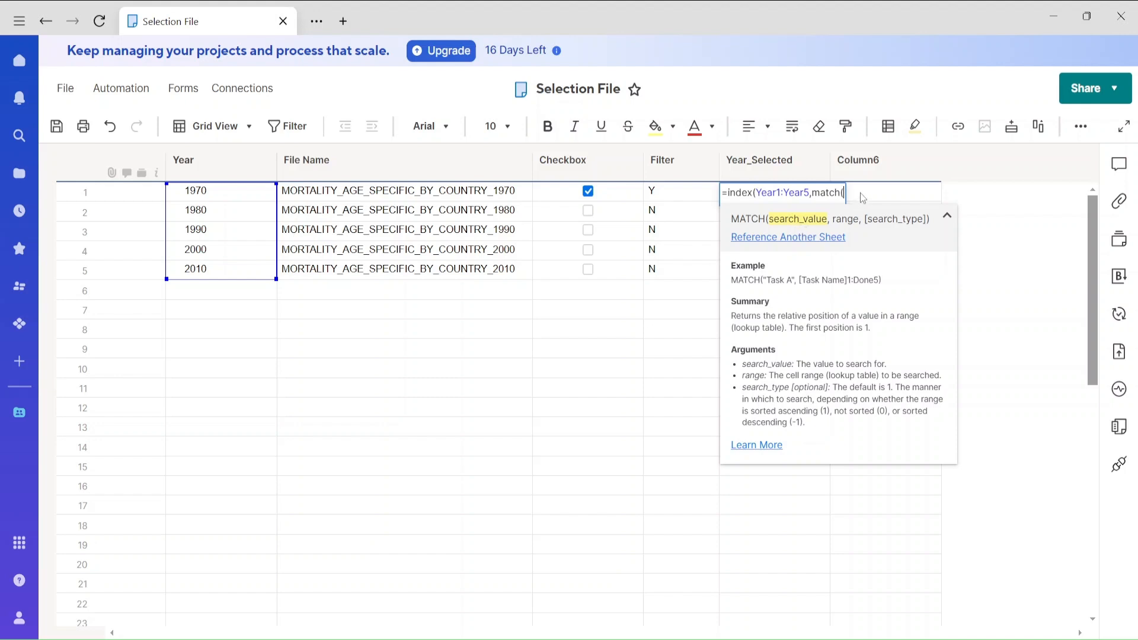
pyautogui.write('"Y",')
pyautogui.moveTo(667, 193); pyautogui.dragTo(668, 273)
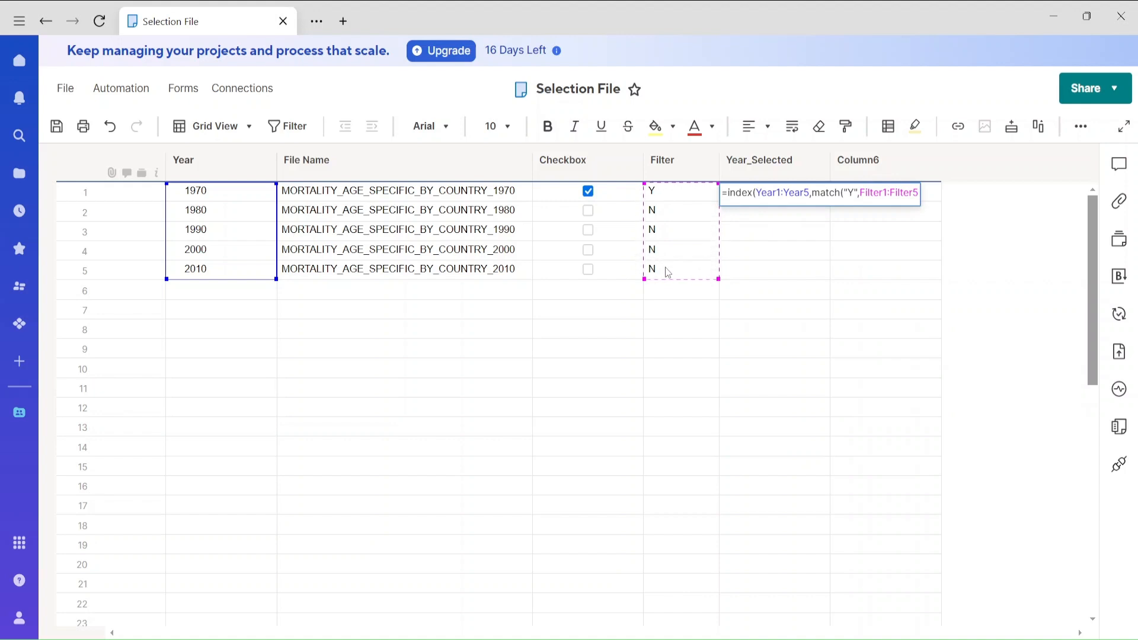
pyautogui.write(')')
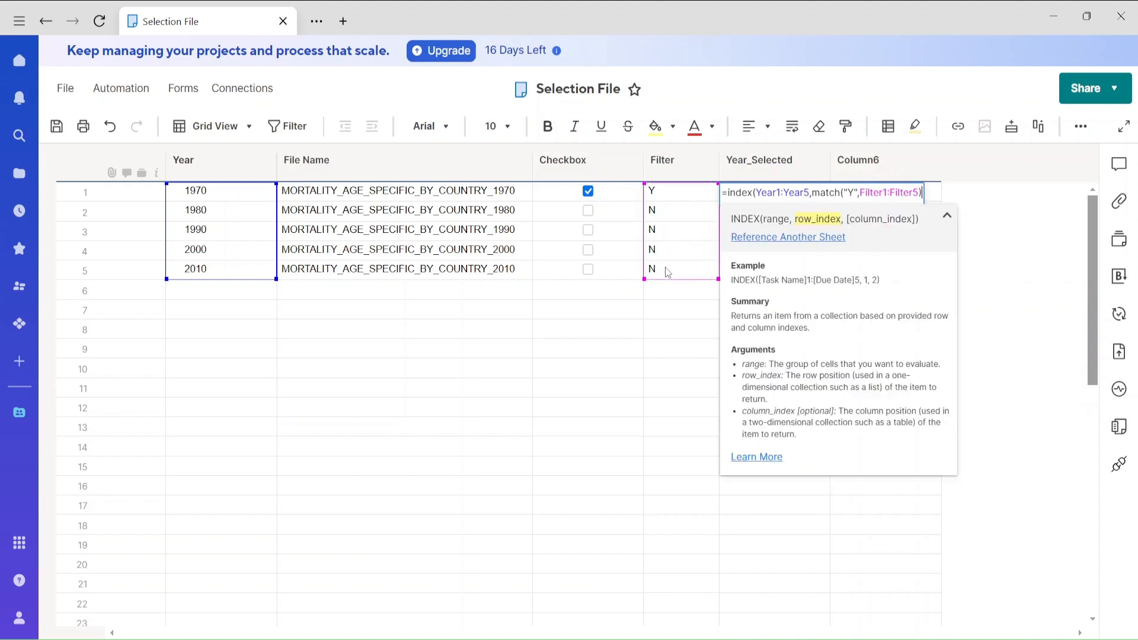
pyautogui.write(')')
pyautogui.press('Return')
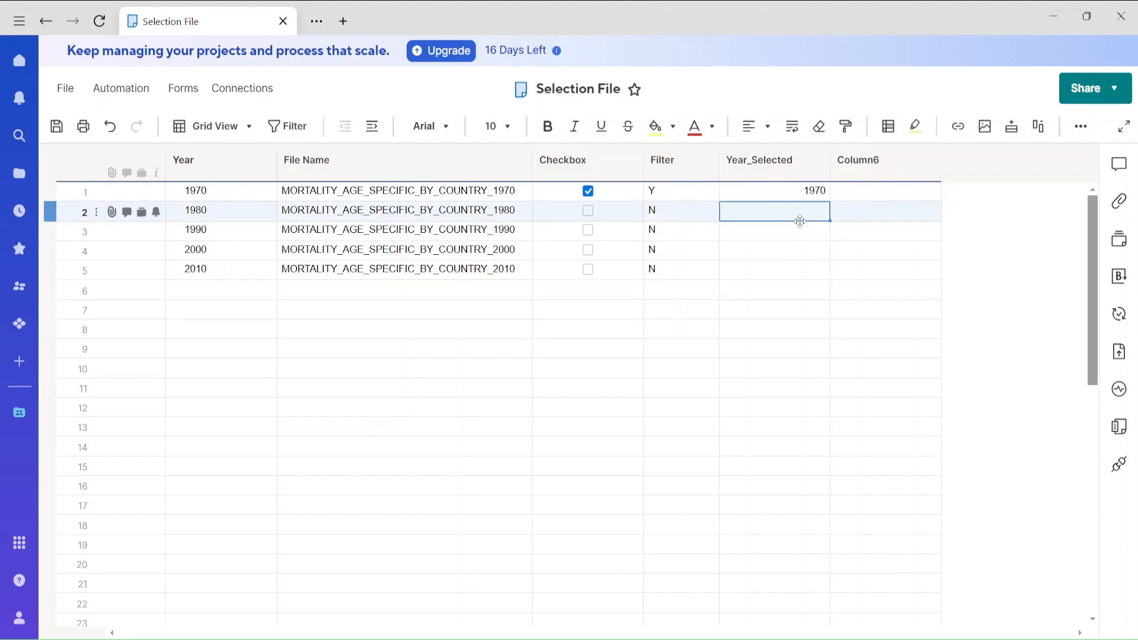
# Test the Year_Selected formula by unticking 1970 and ticking 1980.
pyautogui.click(597, 196)
pyautogui.click(588, 190)
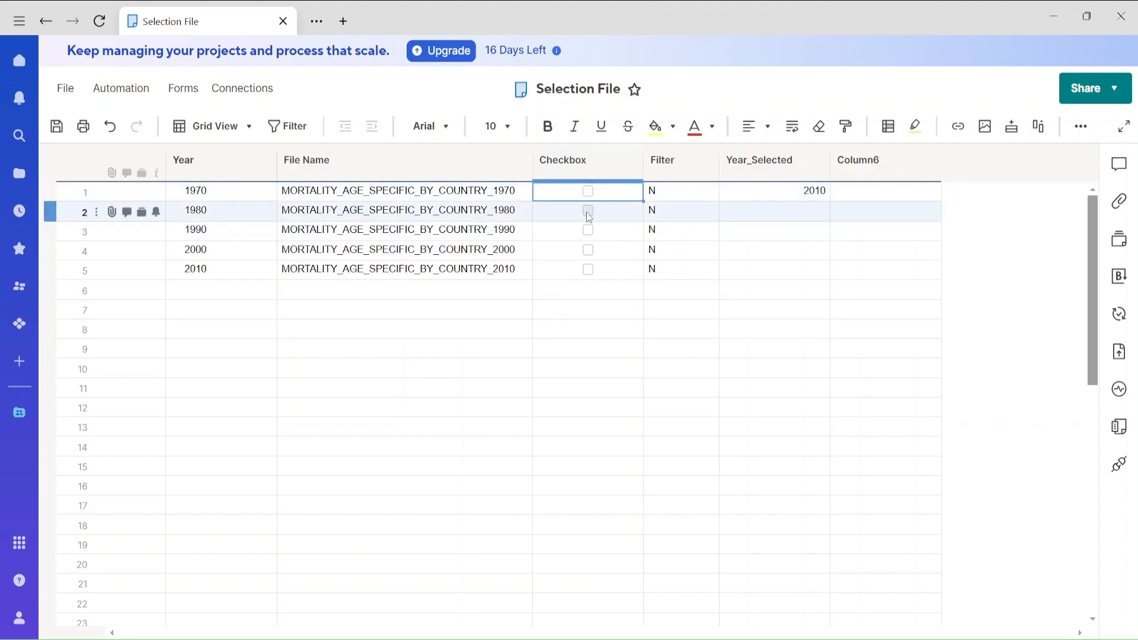
pyautogui.click(587, 211)
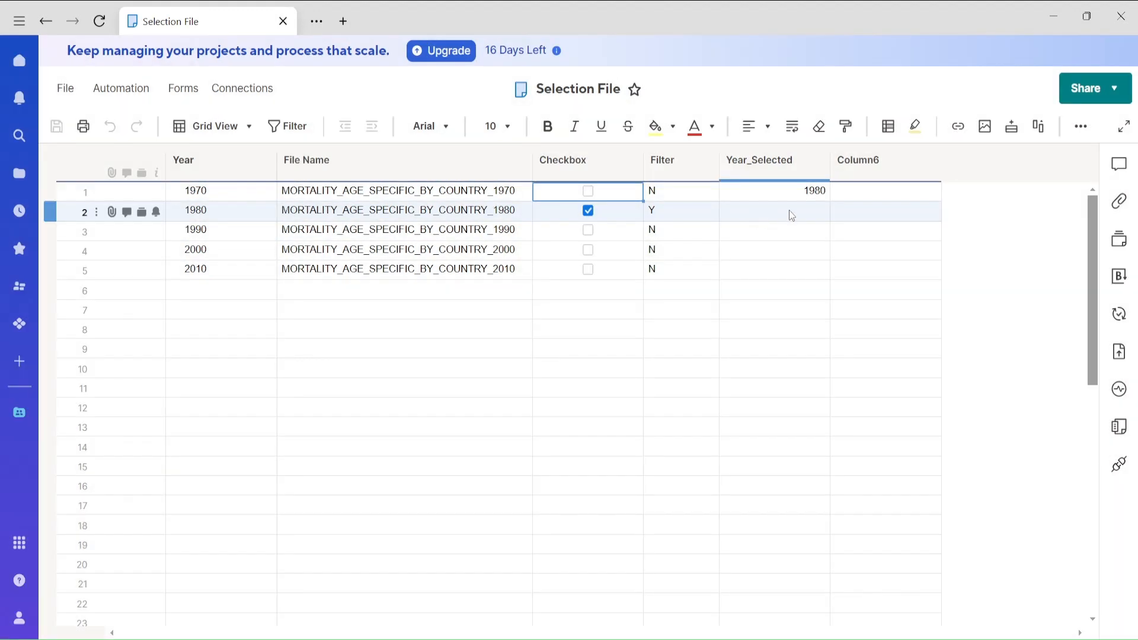
# Return to the Interactive_Dashboard workspace and open the Mortality Data dashboard for editing.
pyautogui.click(47, 24)
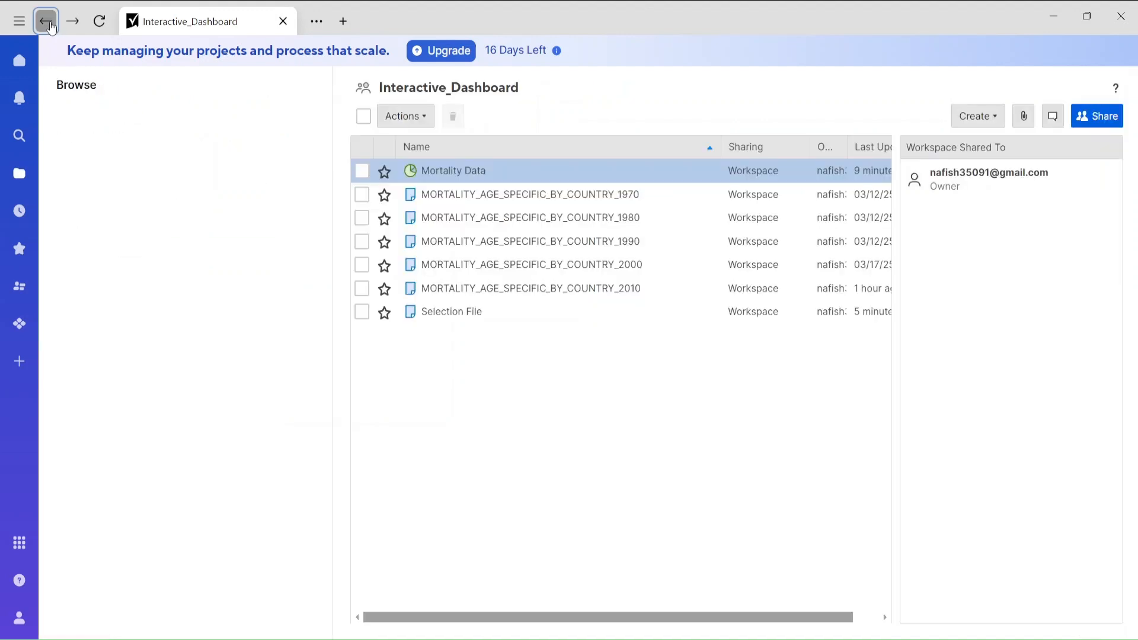
pyautogui.click(446, 171)
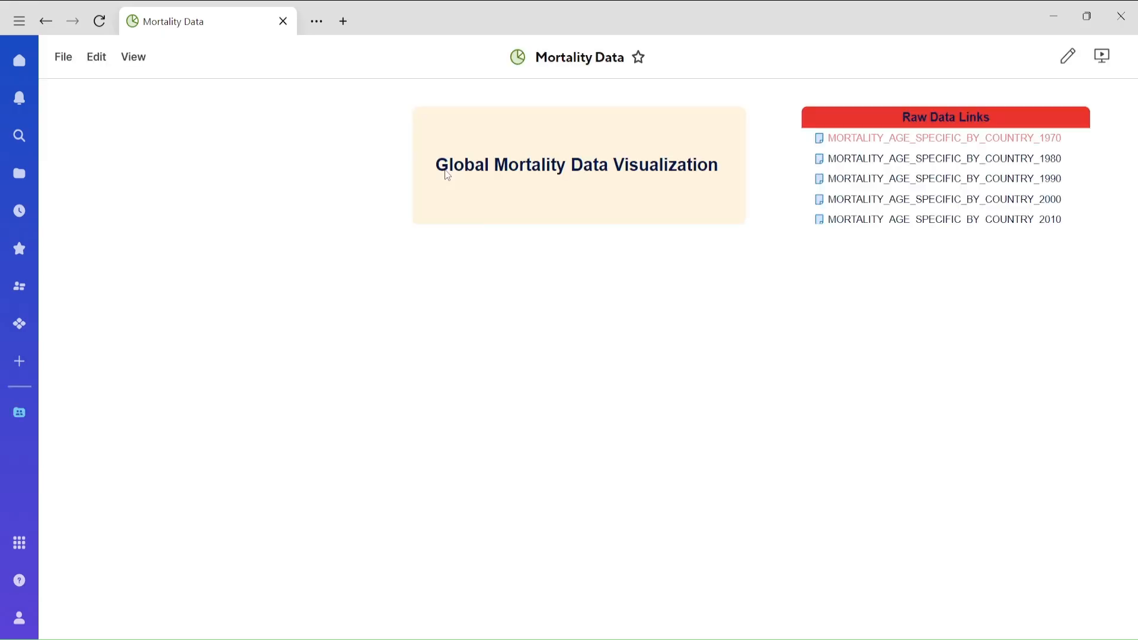
pyautogui.click(102, 70)
pyautogui.click(116, 96)
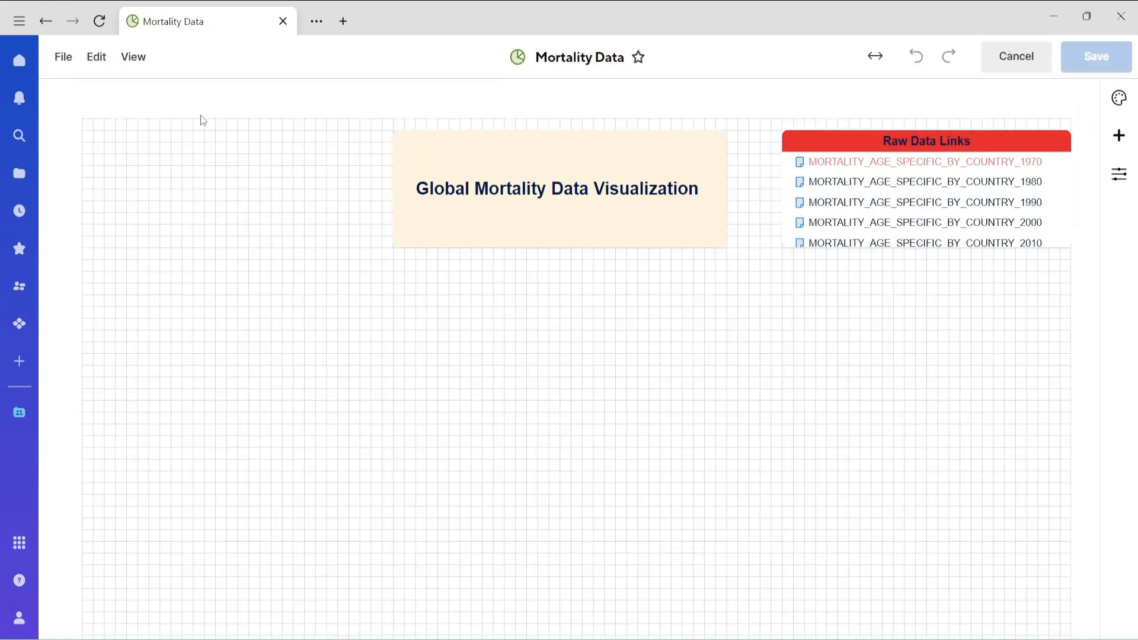
# Add a Metric widget that shows the first Year_Selected cell of the Selection File sheet.
pyautogui.click(1113, 147)
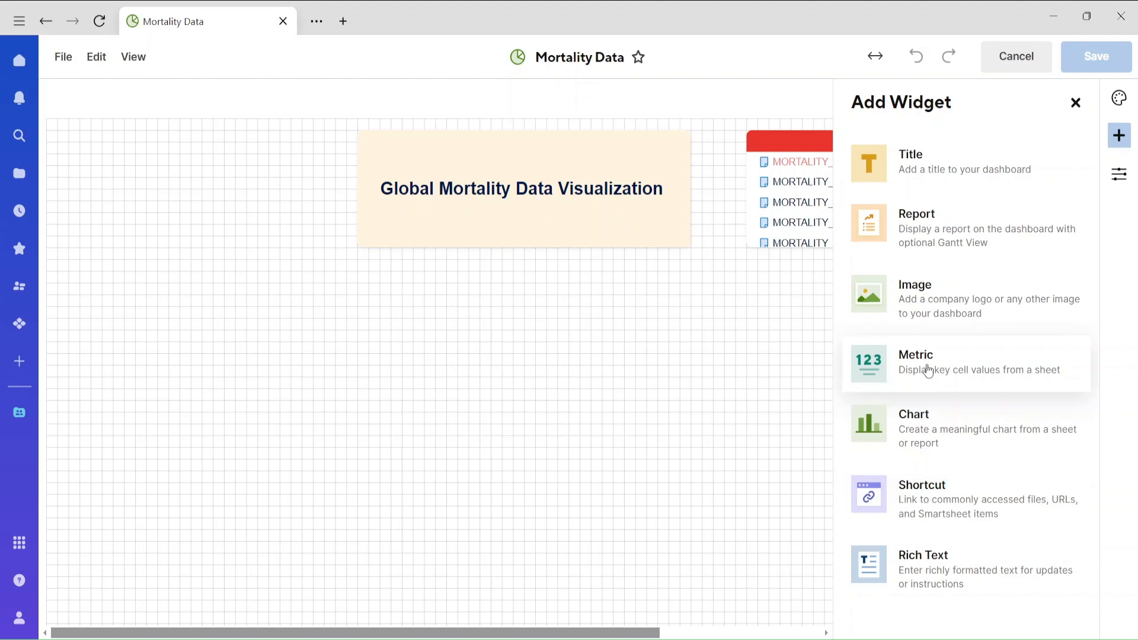
pyautogui.click(928, 371)
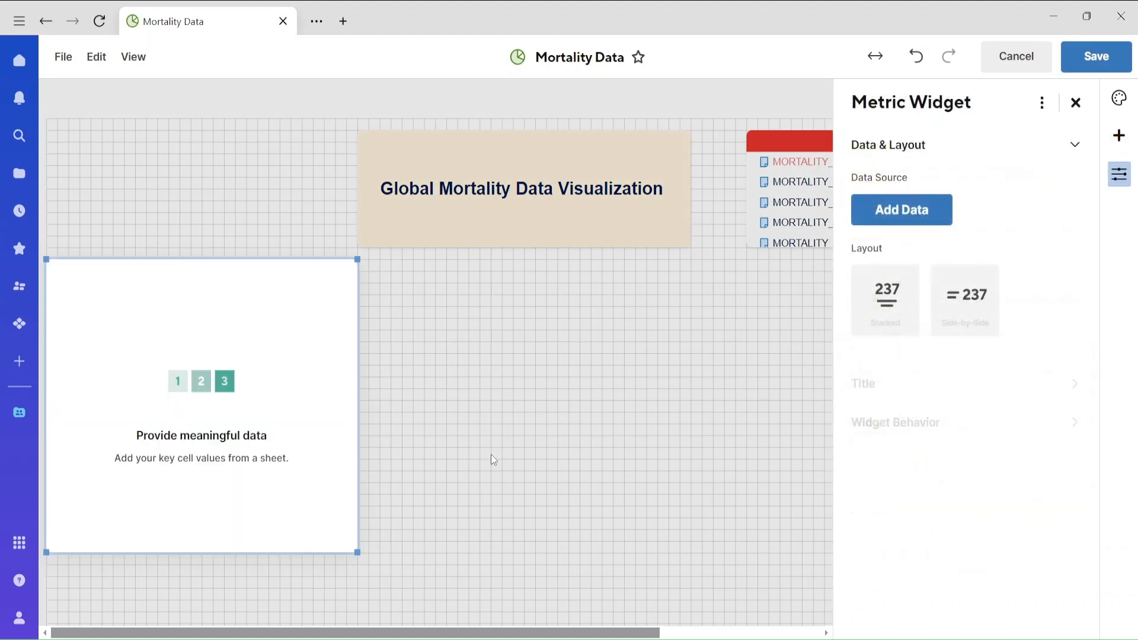
pyautogui.click(904, 214)
pyautogui.click(120, 268)
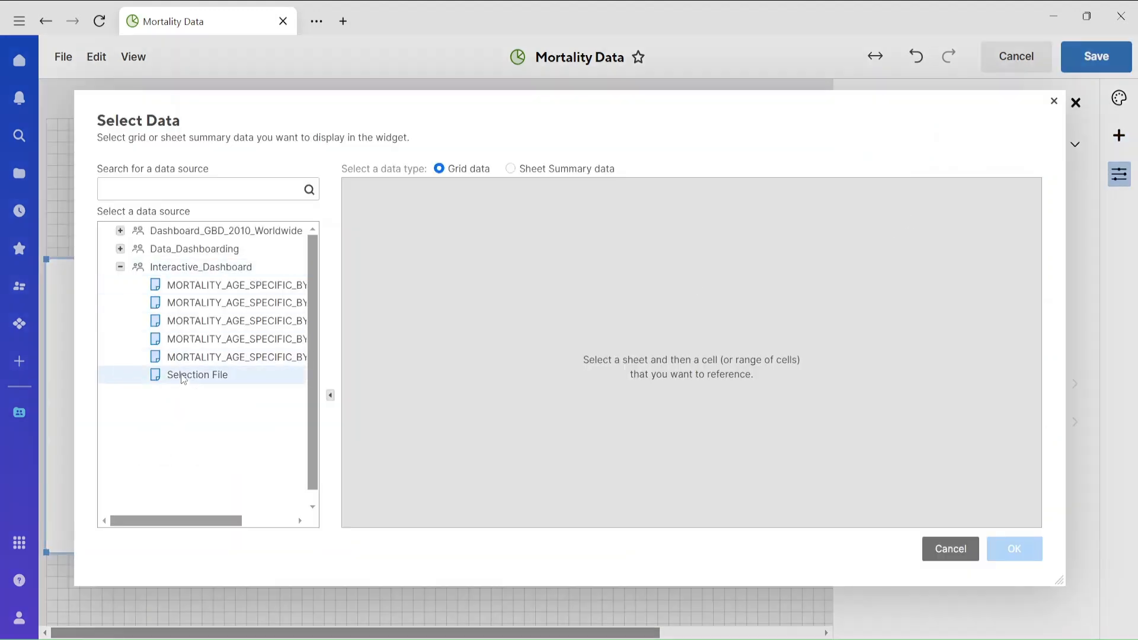
pyautogui.click(196, 375)
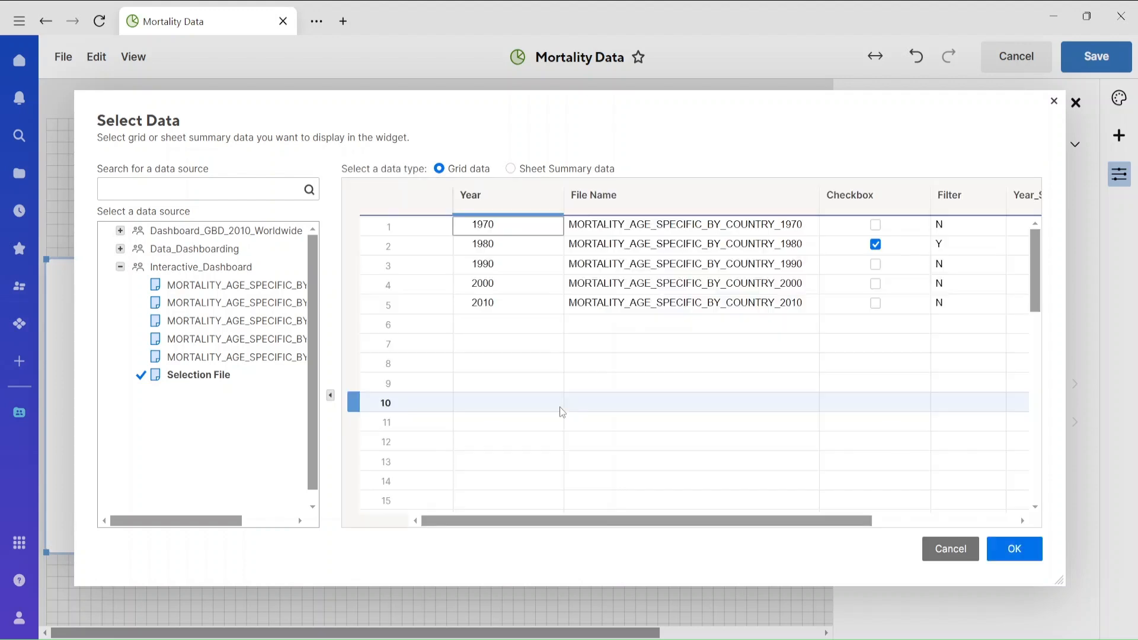
pyautogui.hscroll(5, 890, 485)
pyautogui.click(864, 228)
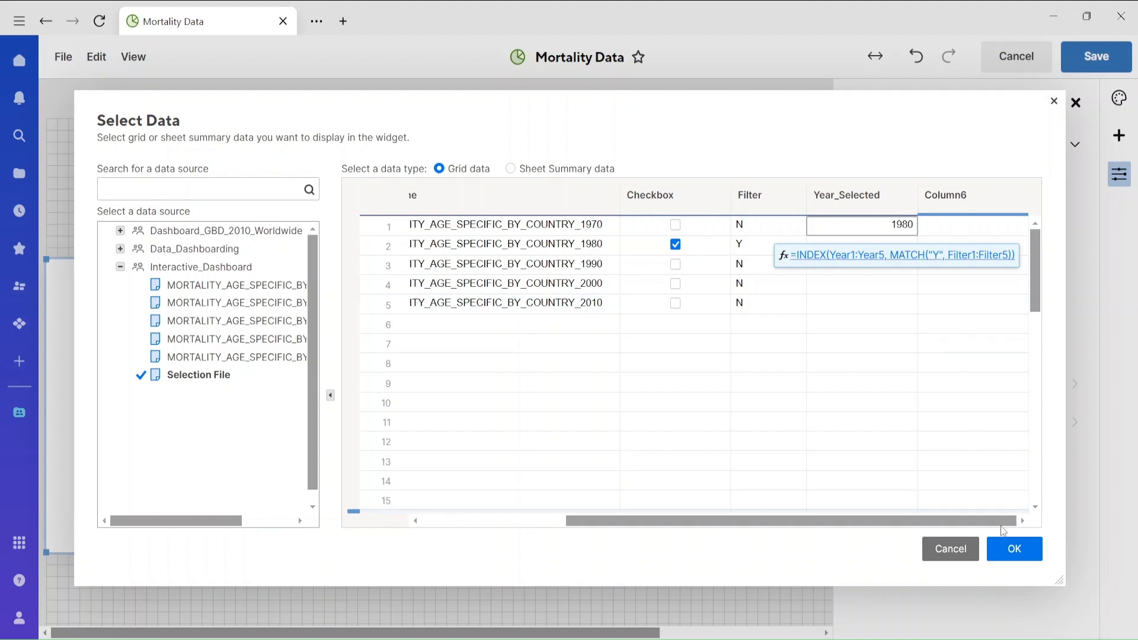
pyautogui.click(1008, 549)
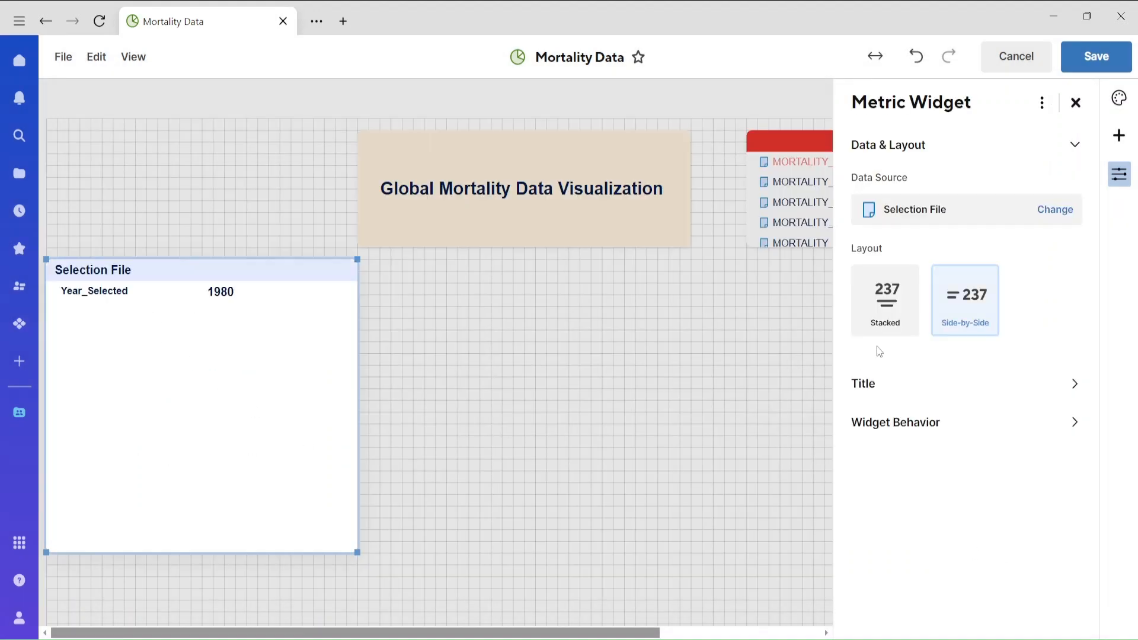
# Set the metric widget's layout to Stacked with the label placed above the value.
pyautogui.click(887, 319)
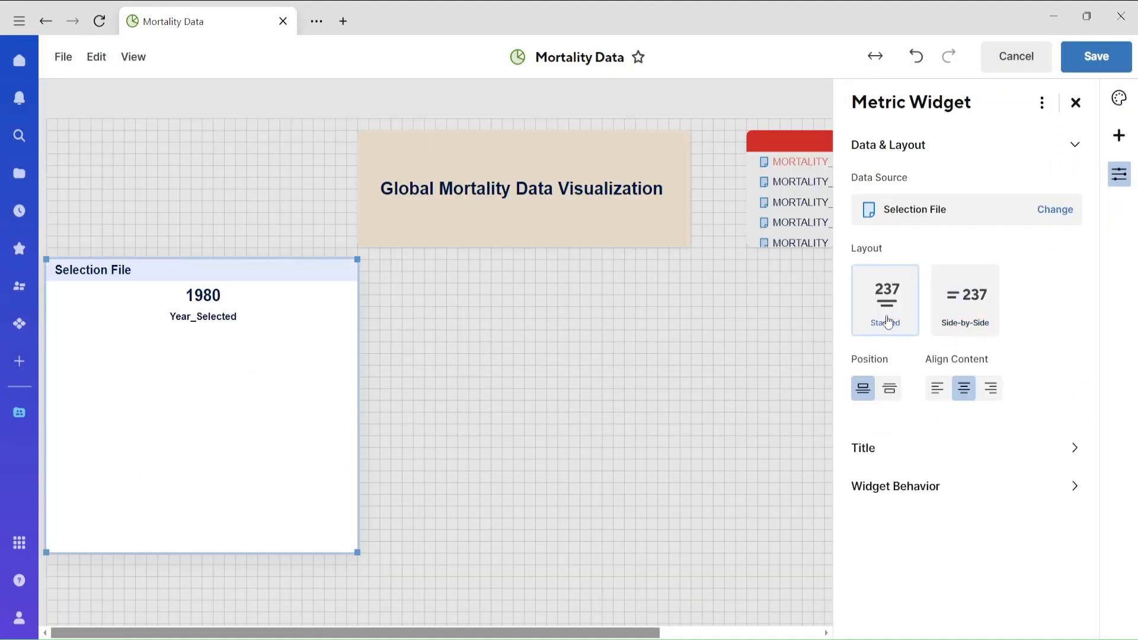
pyautogui.click(966, 312)
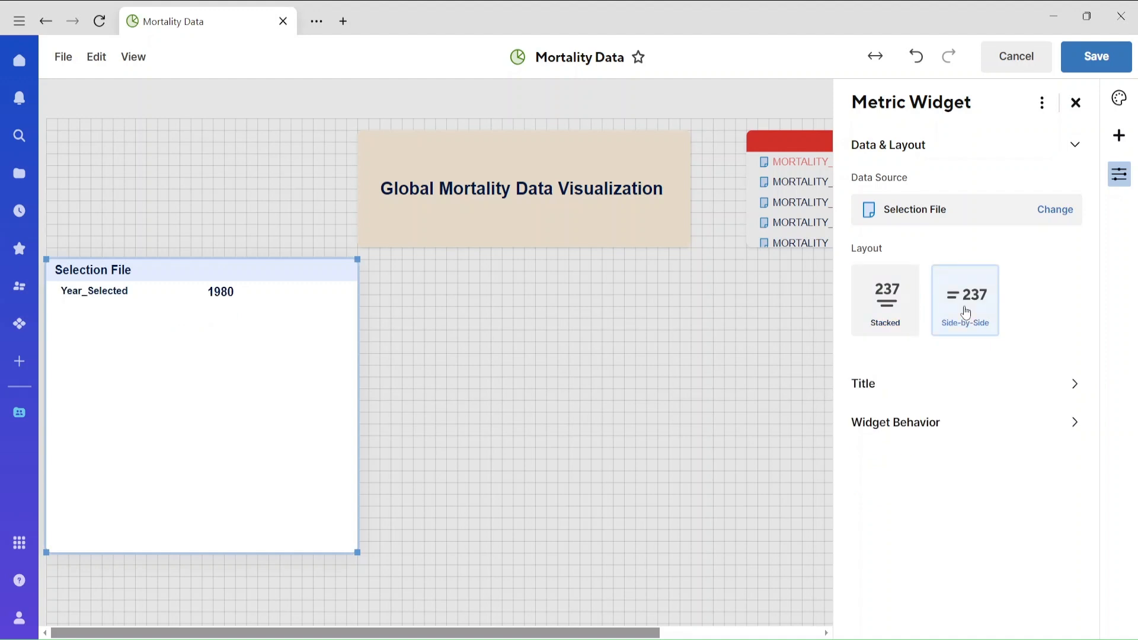
pyautogui.click(892, 315)
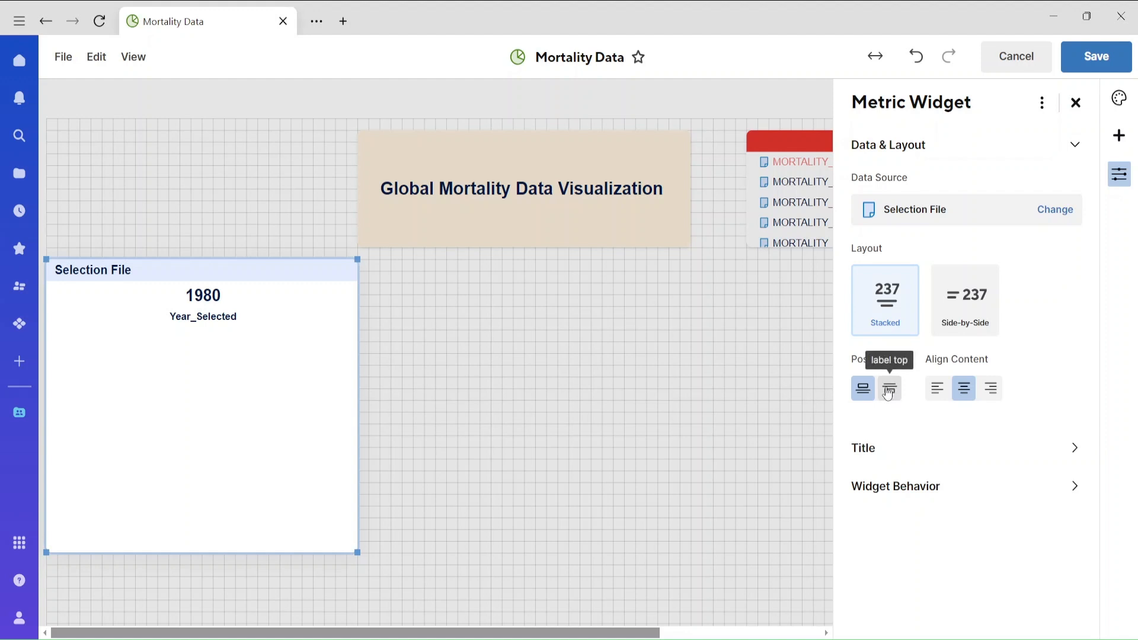
pyautogui.click(887, 393)
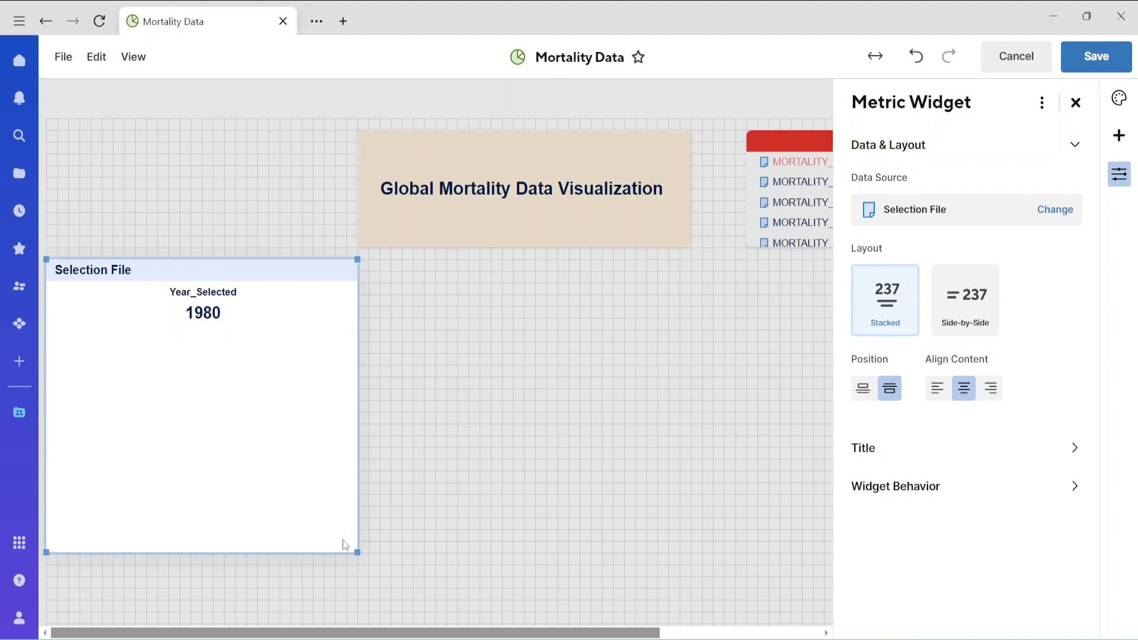
# Change the metric widget's title to "File Selected by User".
pyautogui.click(135, 272)
pyautogui.doubleClick(134, 272)
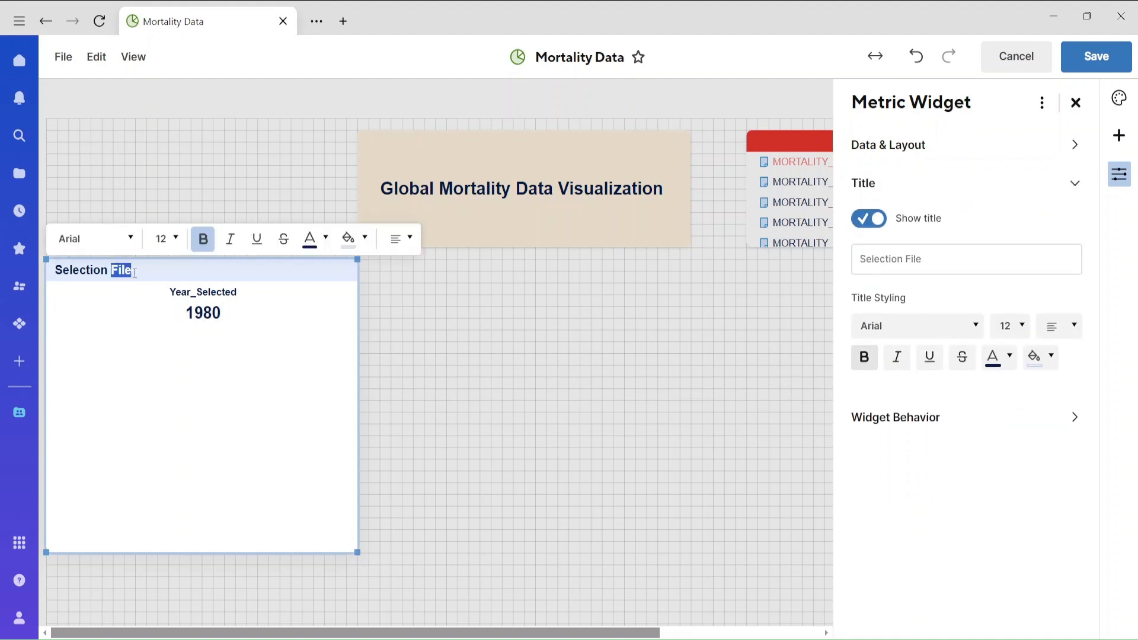
pyautogui.moveTo(134, 273); pyautogui.dragTo(52, 276)
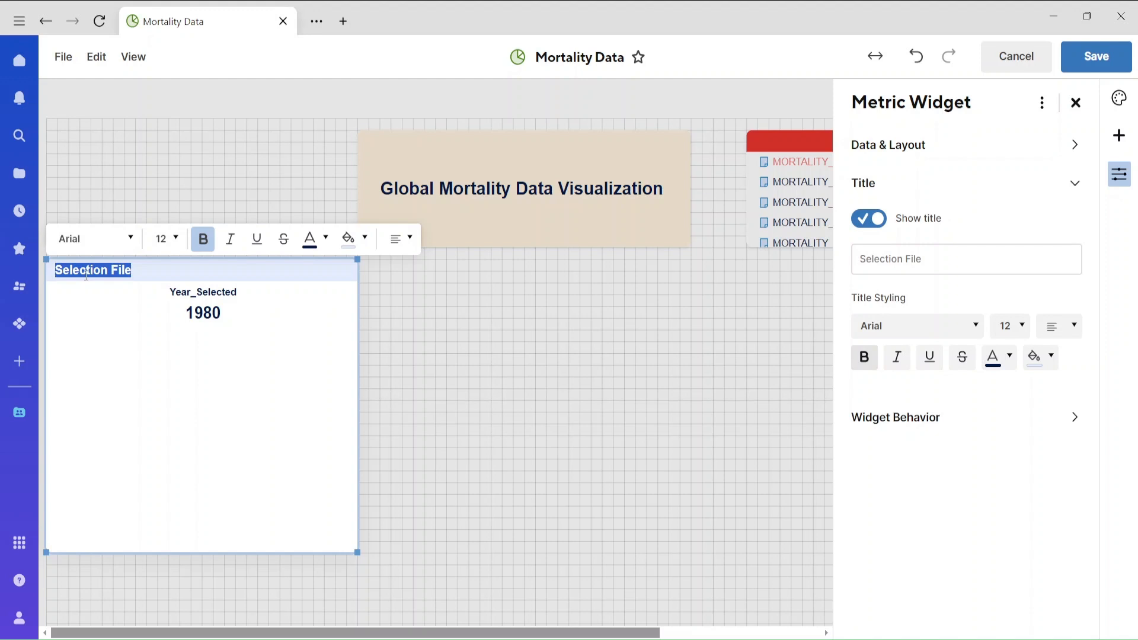
pyautogui.write('File Se')
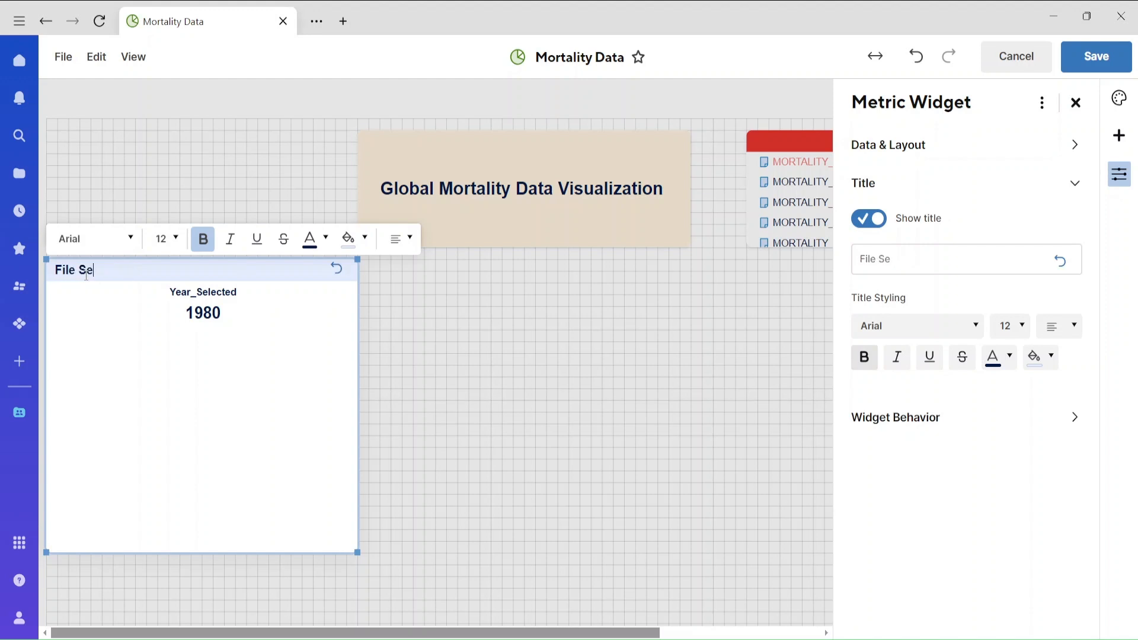
pyautogui.write('lected by User')
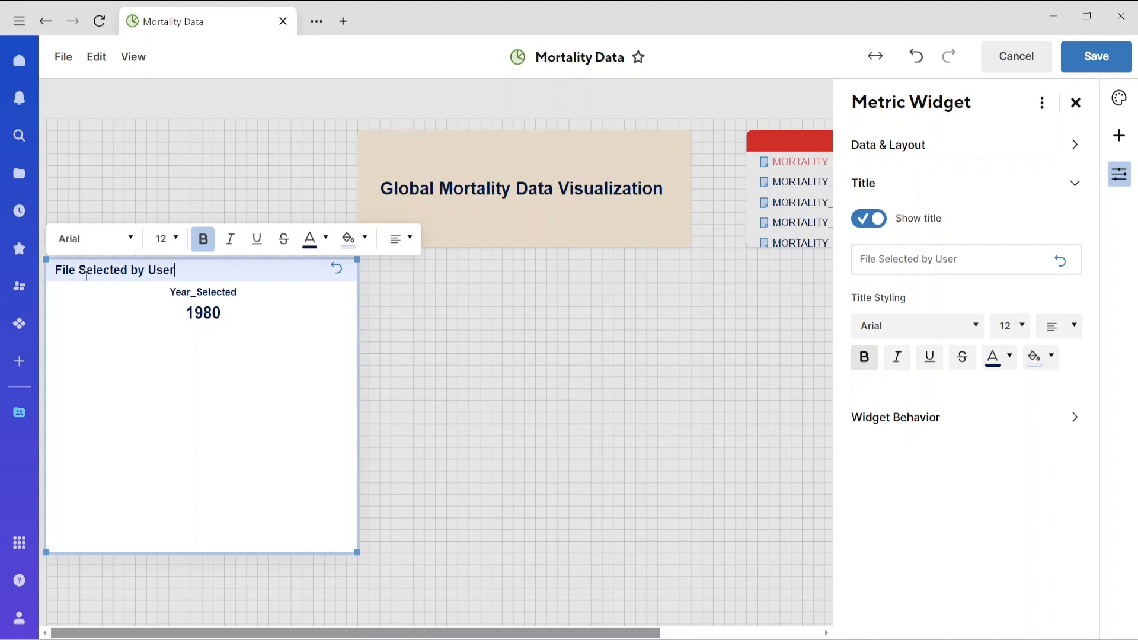
# Give the metric widget's title a light red background and centre its text.
pyautogui.click(363, 238)
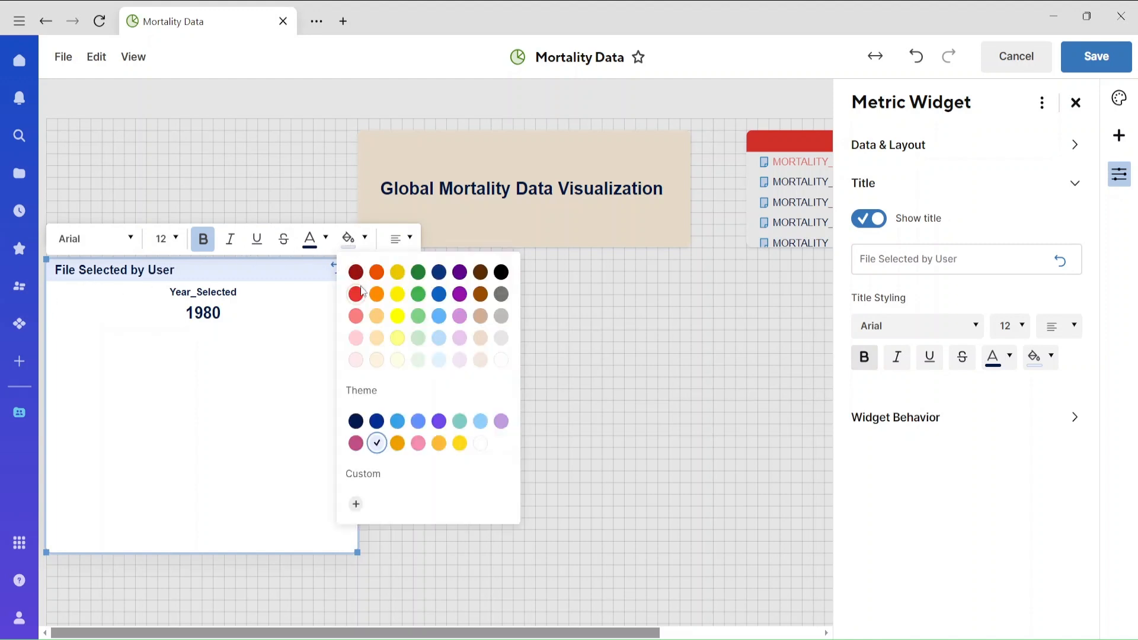
pyautogui.click(355, 317)
pyautogui.click(399, 248)
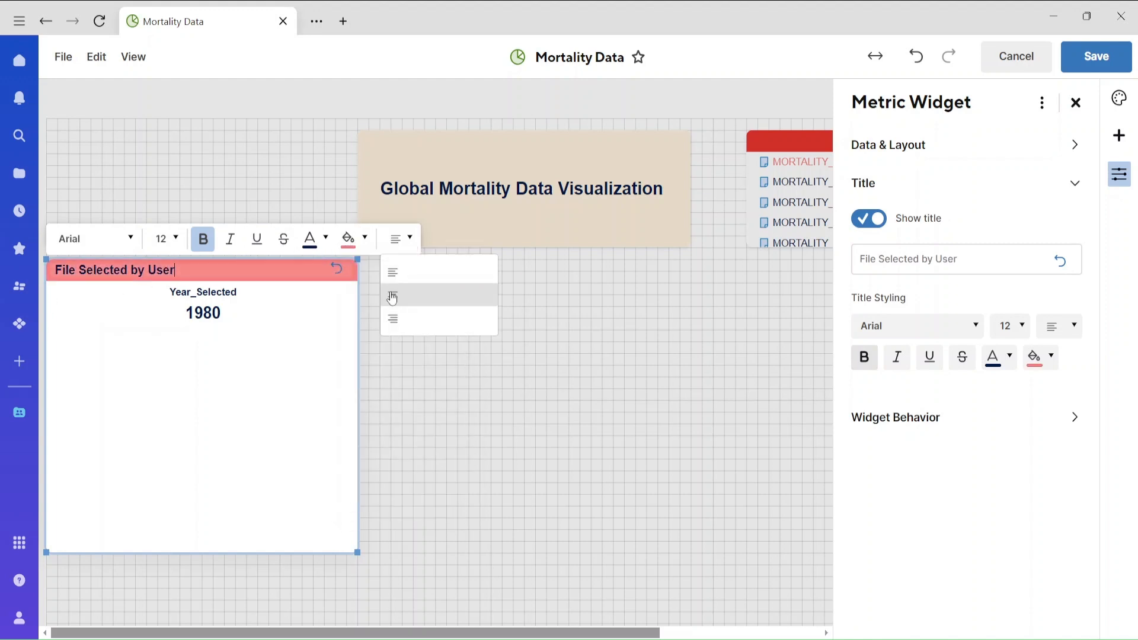
pyautogui.click(394, 296)
# Shrink the metric widget and place it beside the Global Mortality Data Visualization title, matching that title widget's height.
pyautogui.moveTo(353, 551); pyautogui.dragTo(340, 361)
pyautogui.click(346, 372)
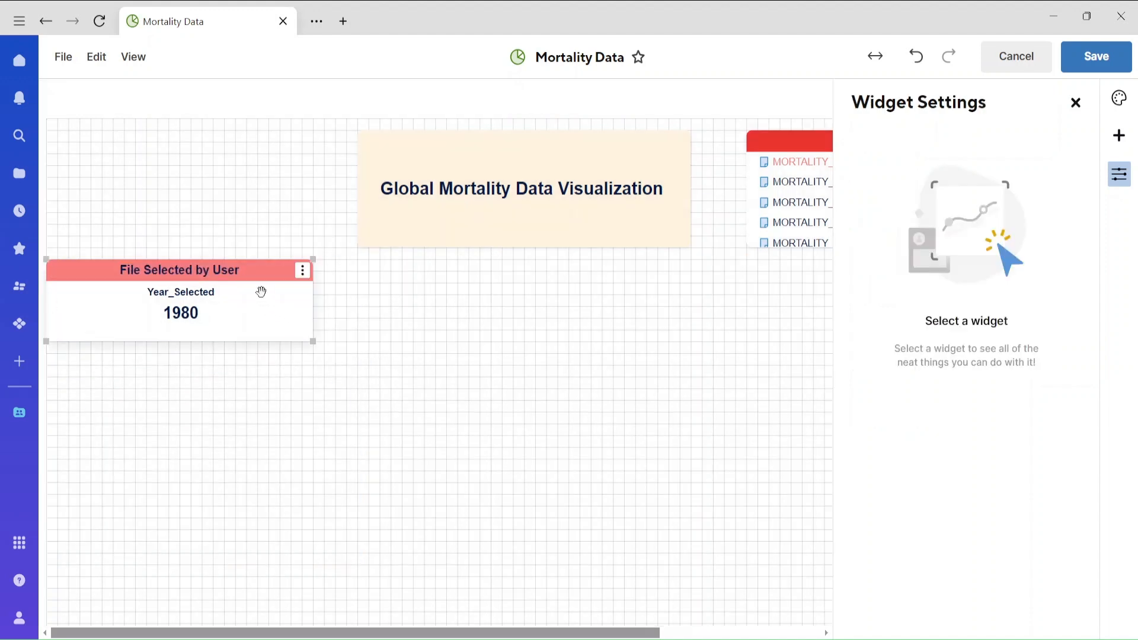
pyautogui.moveTo(251, 283); pyautogui.dragTo(251, 152)
pyautogui.moveTo(316, 211); pyautogui.dragTo(319, 249)
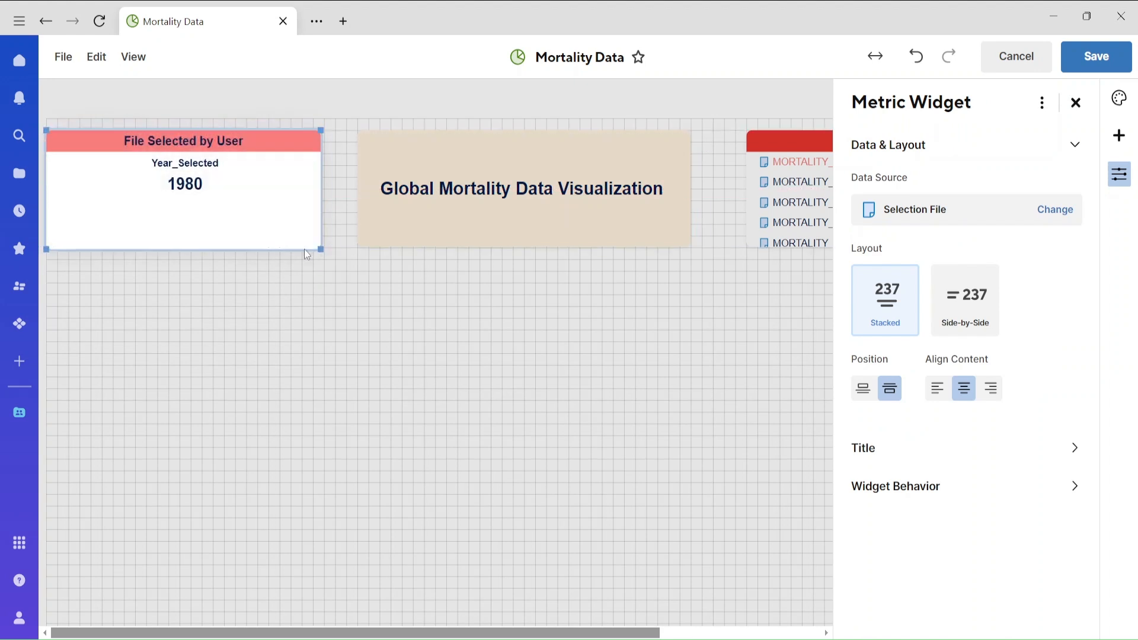
# Set the metric value's font size to 24 and save the dashboard.
pyautogui.click(198, 186)
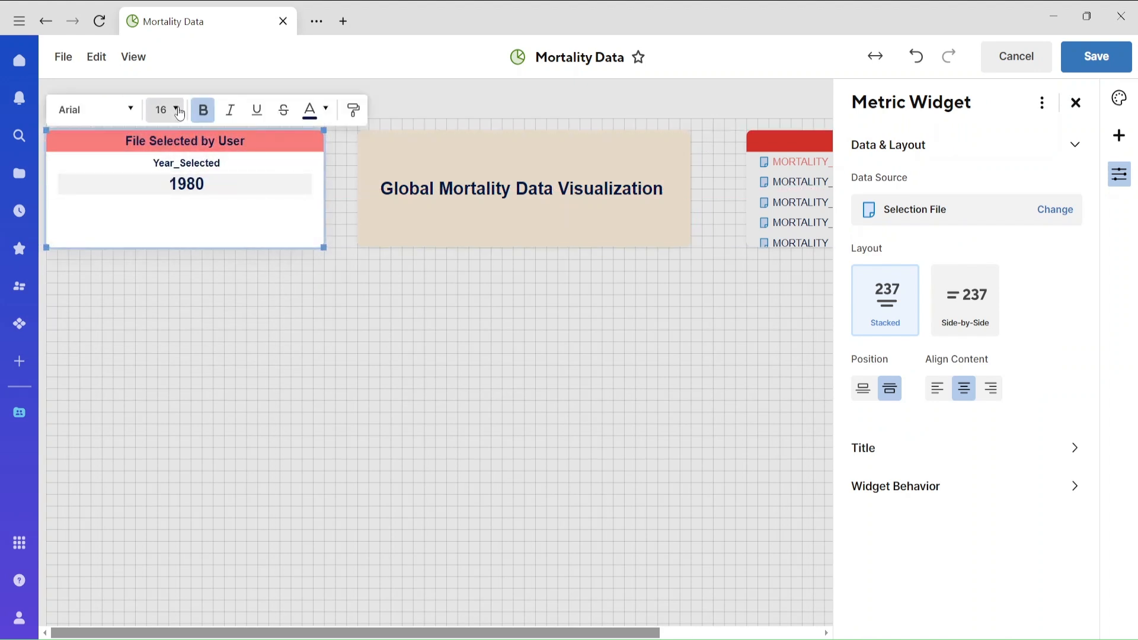
pyautogui.click(165, 109)
pyautogui.click(154, 325)
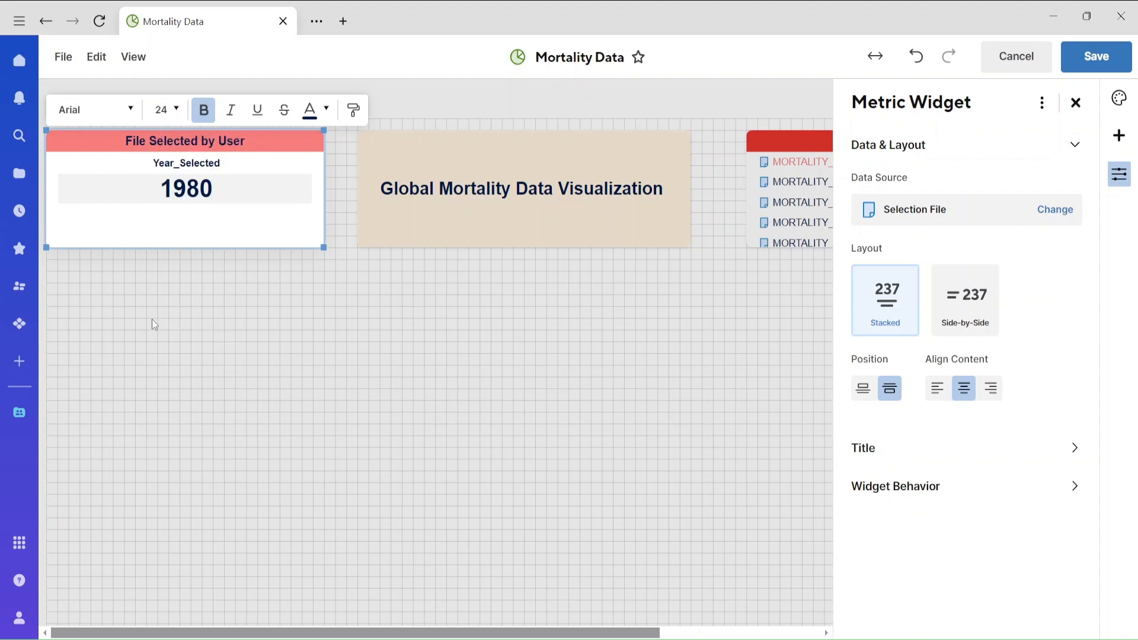
pyautogui.click(242, 339)
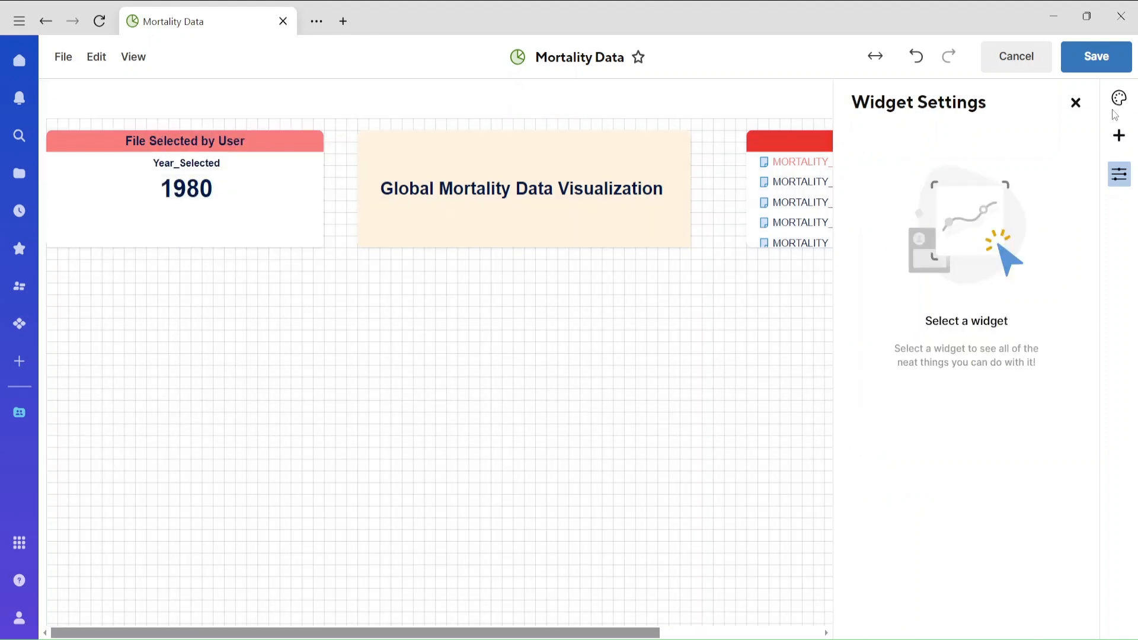
pyautogui.click(1076, 103)
pyautogui.click(1097, 55)
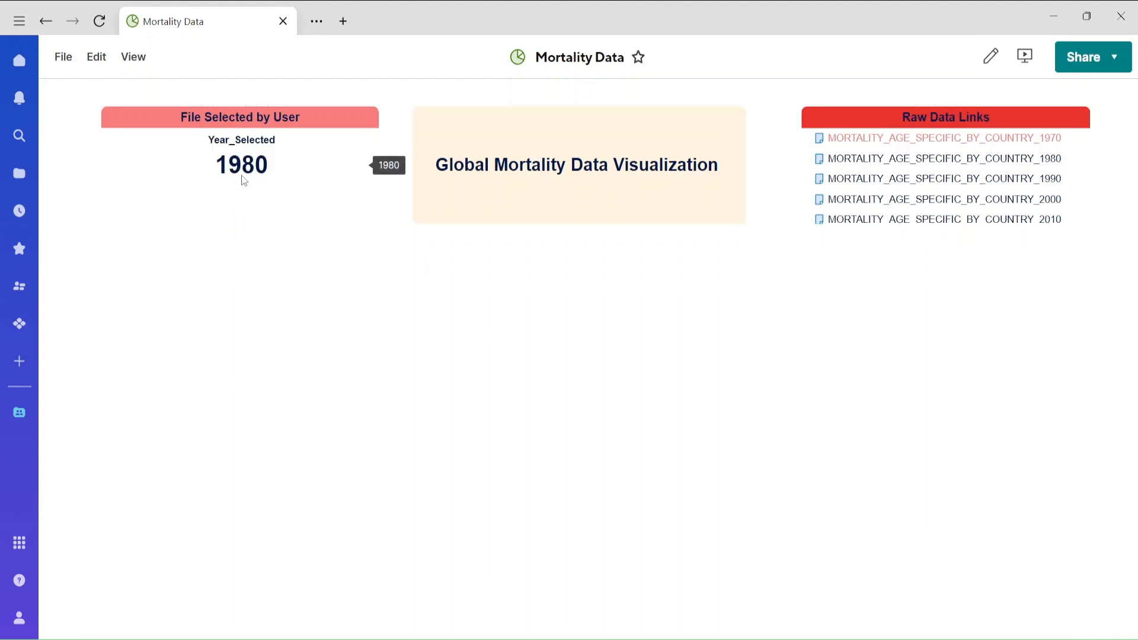
# In the Selection File sheet, check 1990 instead of 1980, save, and reopen the Mortality Data dashboard.
pyautogui.click(45, 21)
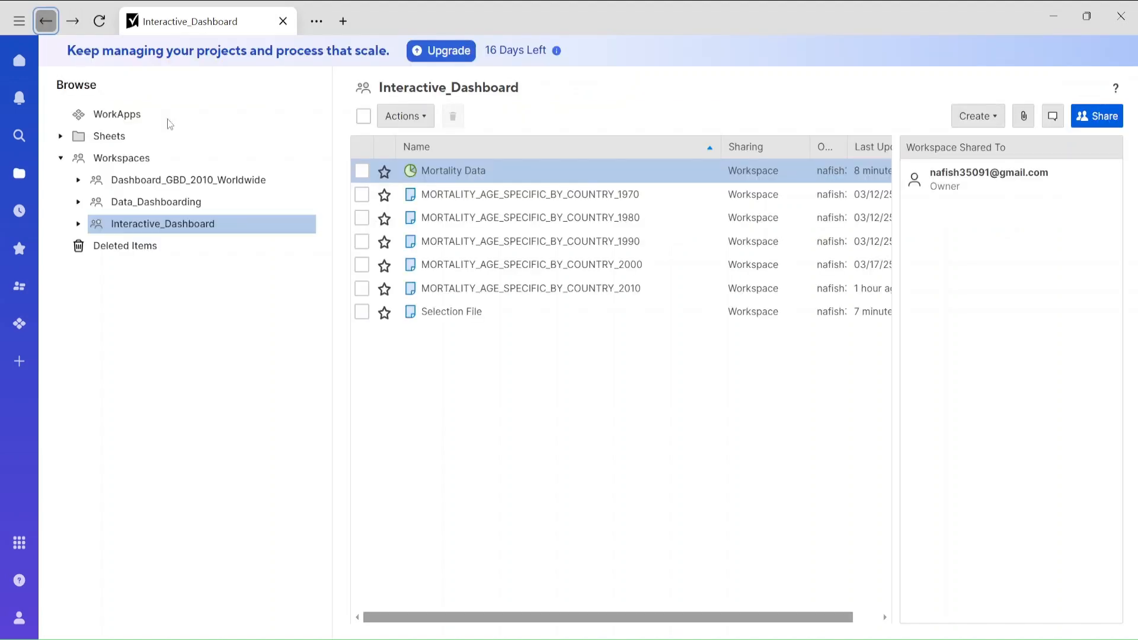
pyautogui.click(444, 310)
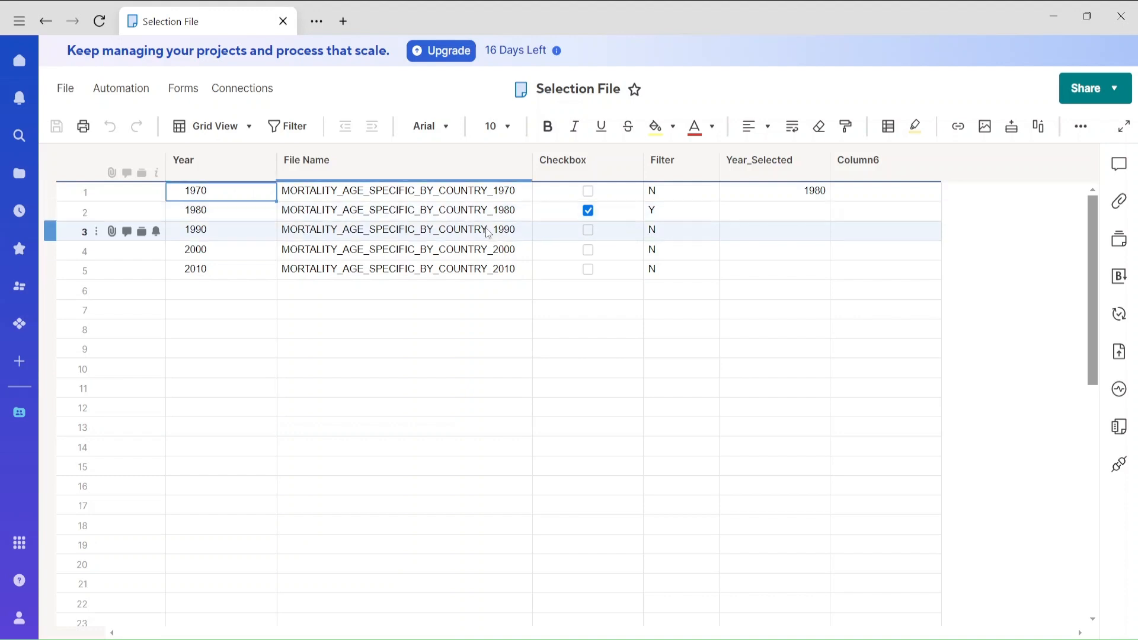
pyautogui.click(588, 211)
pyautogui.click(588, 230)
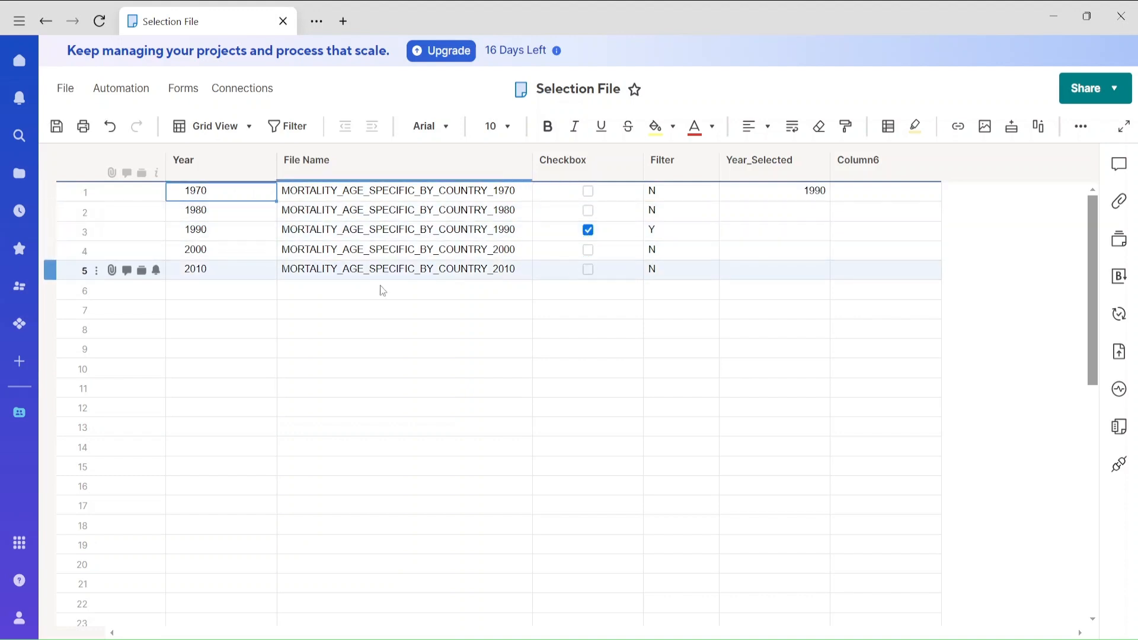
pyautogui.click(59, 128)
pyautogui.click(52, 28)
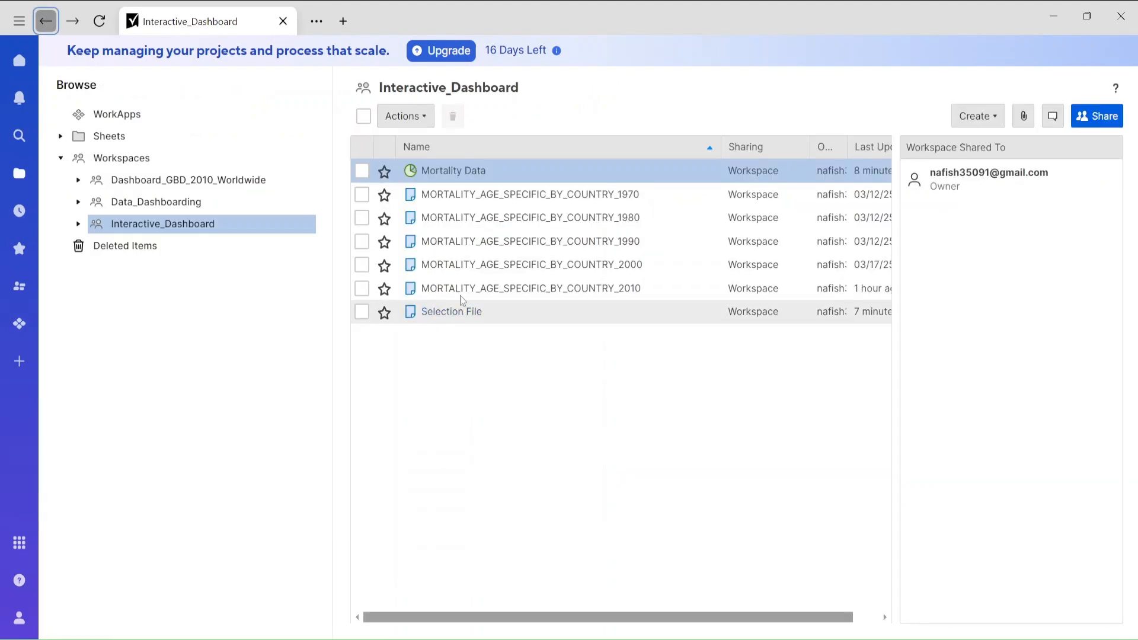
pyautogui.click(466, 178)
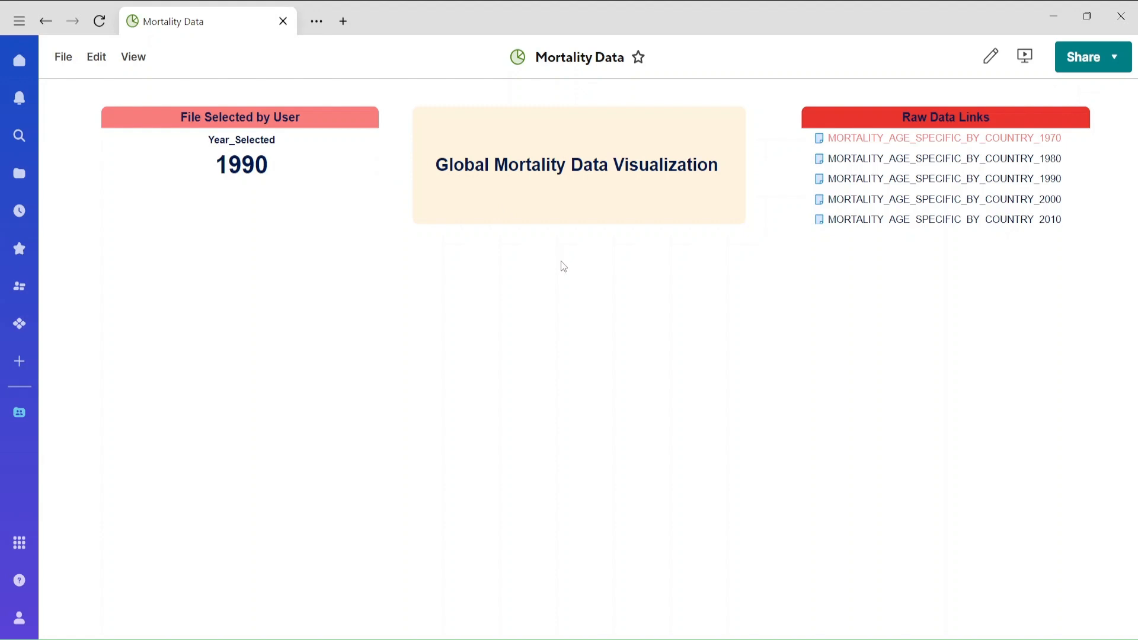
# Open the MORTALITY_AGE_SPECIFIC_BY_COUNTRY_2010 sheet from the workspace and expand its grid to the full view.
pyautogui.click(47, 24)
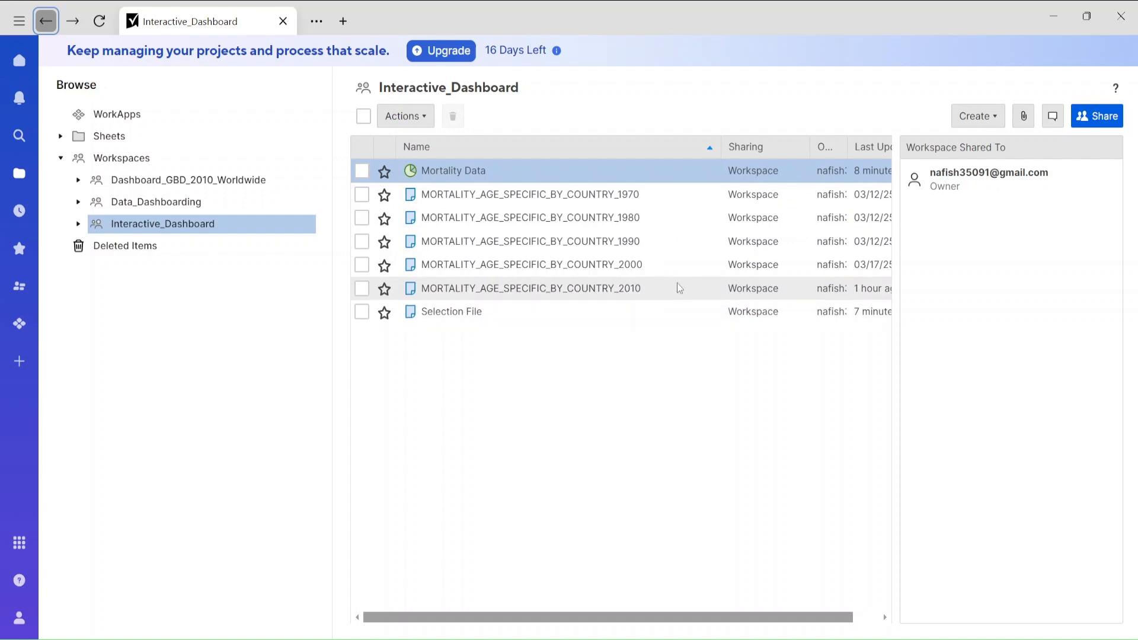
pyautogui.click(627, 289)
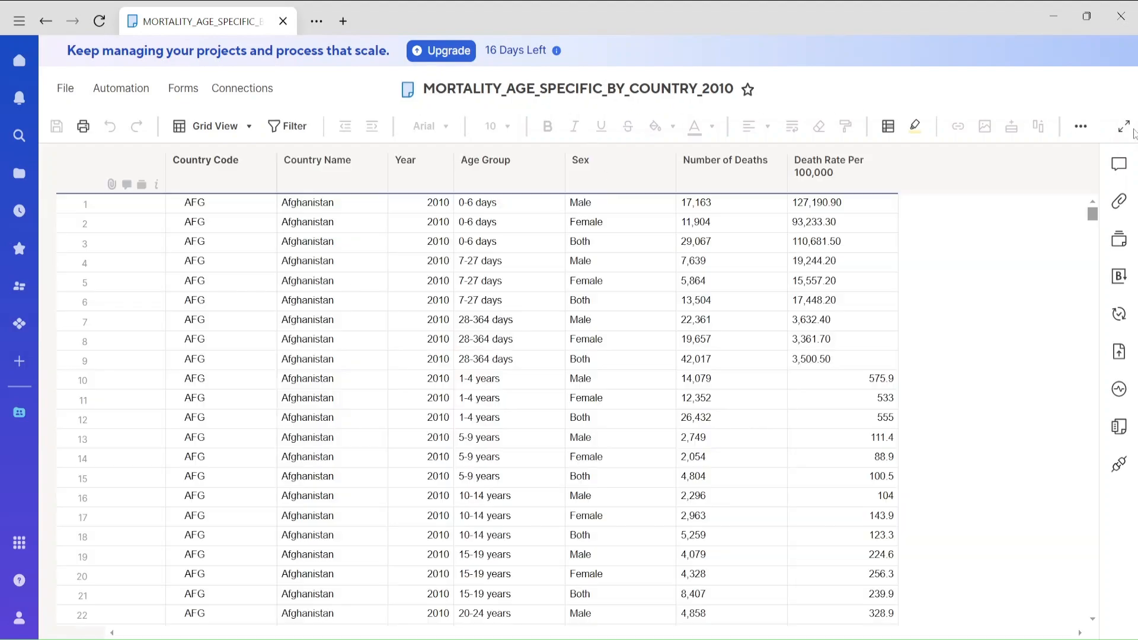
pyautogui.click(1131, 131)
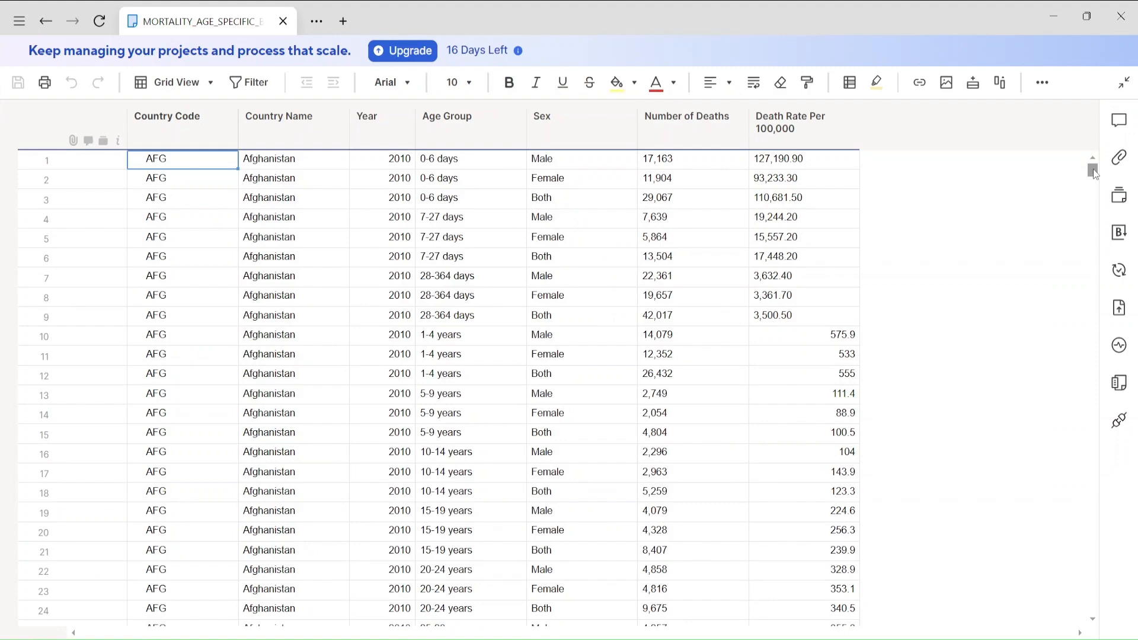
# Examine the sheet's row range and how values are stored in the Number of Deaths and Death Rate Per 100,000 columns.
pyautogui.moveTo(1092, 172); pyautogui.dragTo(1092, 605)
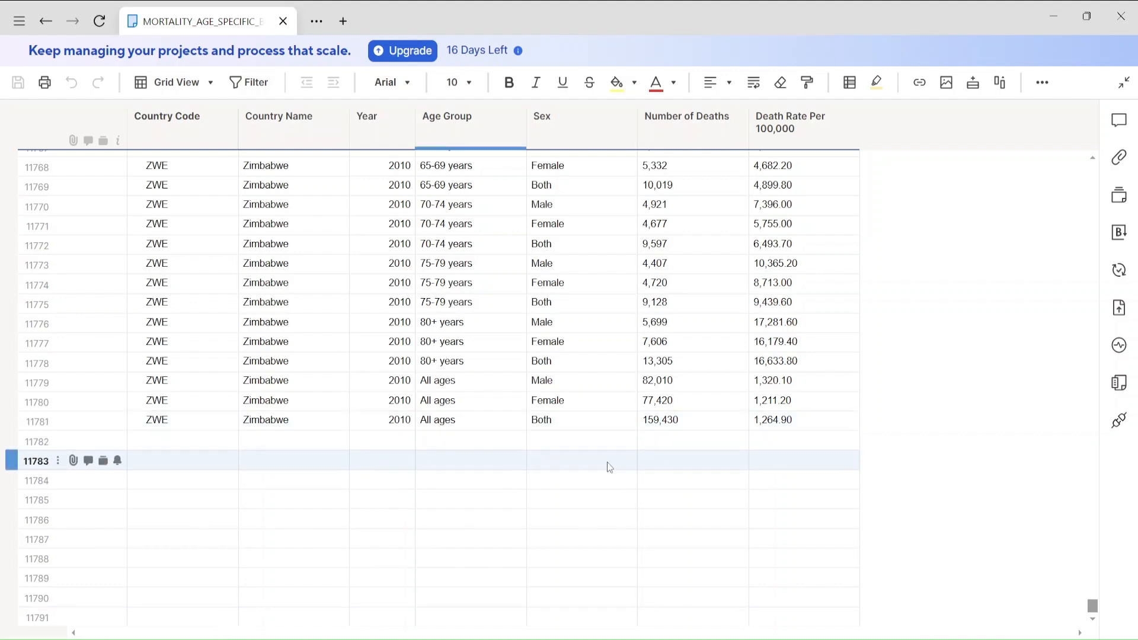
pyautogui.moveTo(1091, 604); pyautogui.dragTo(1075, 149)
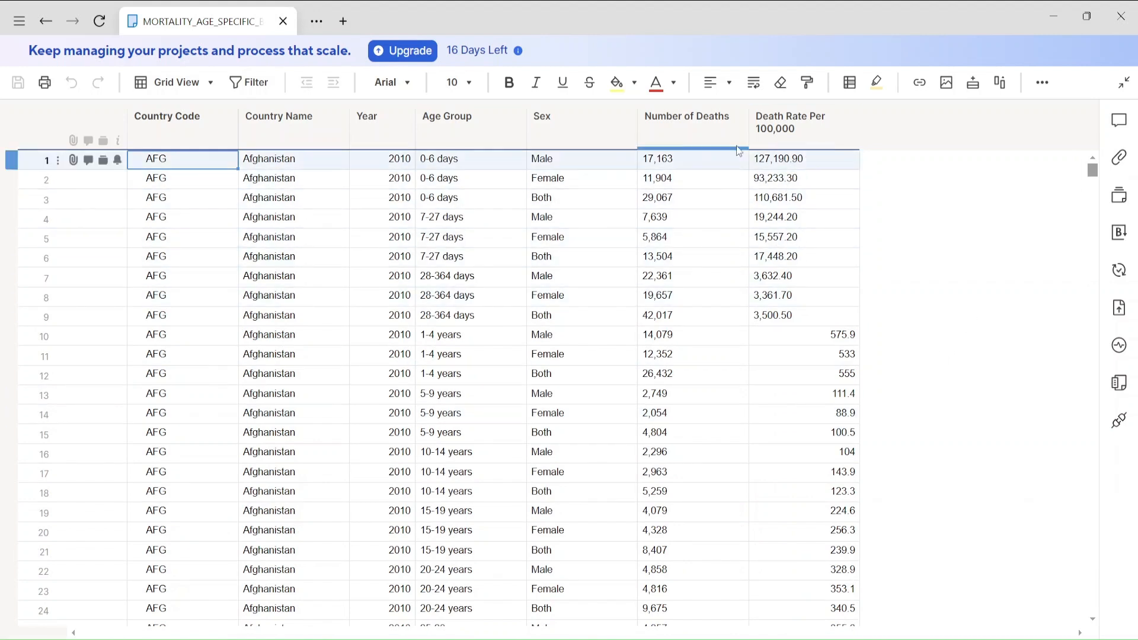
pyautogui.doubleClick(791, 163)
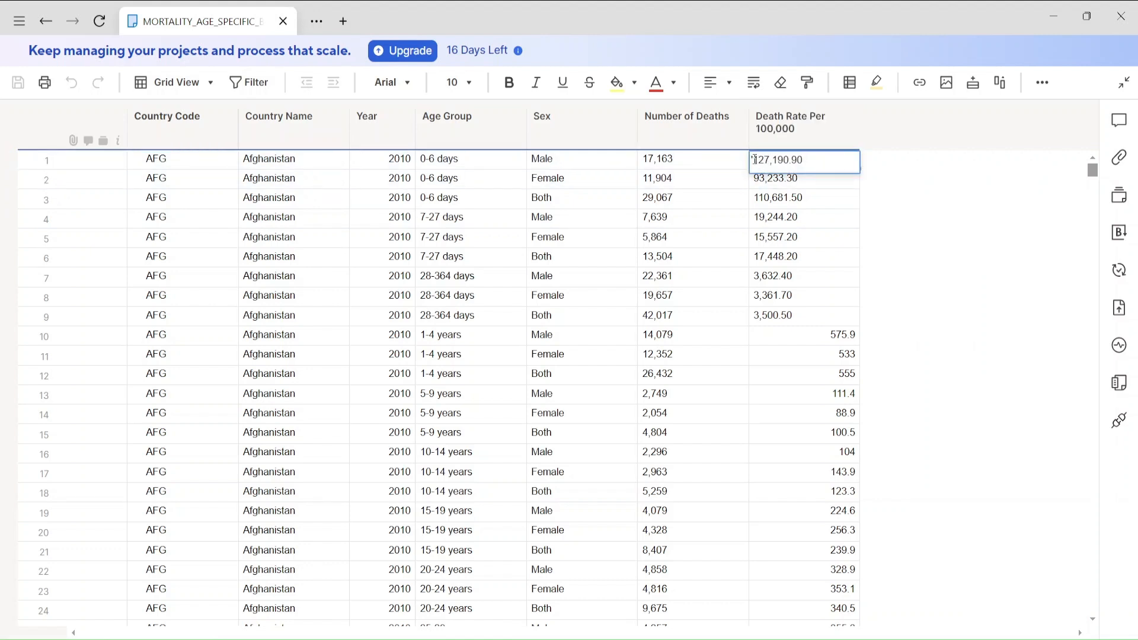
pyautogui.click(896, 313)
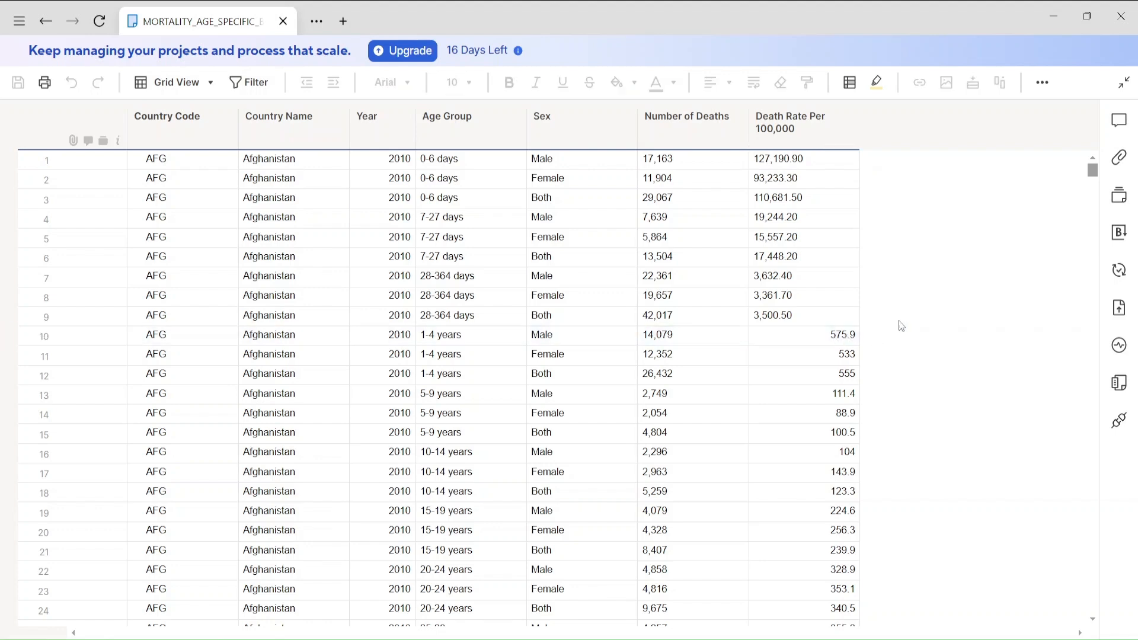
pyautogui.moveTo(1092, 175); pyautogui.dragTo(1089, 183)
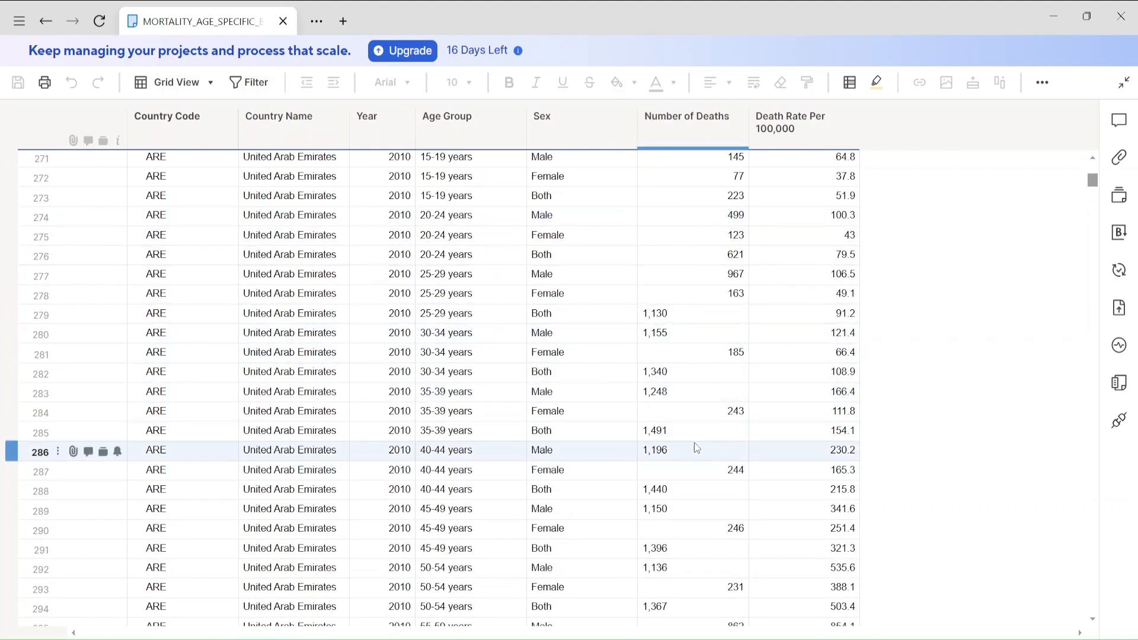
pyautogui.moveTo(1092, 180); pyautogui.dragTo(1094, 151)
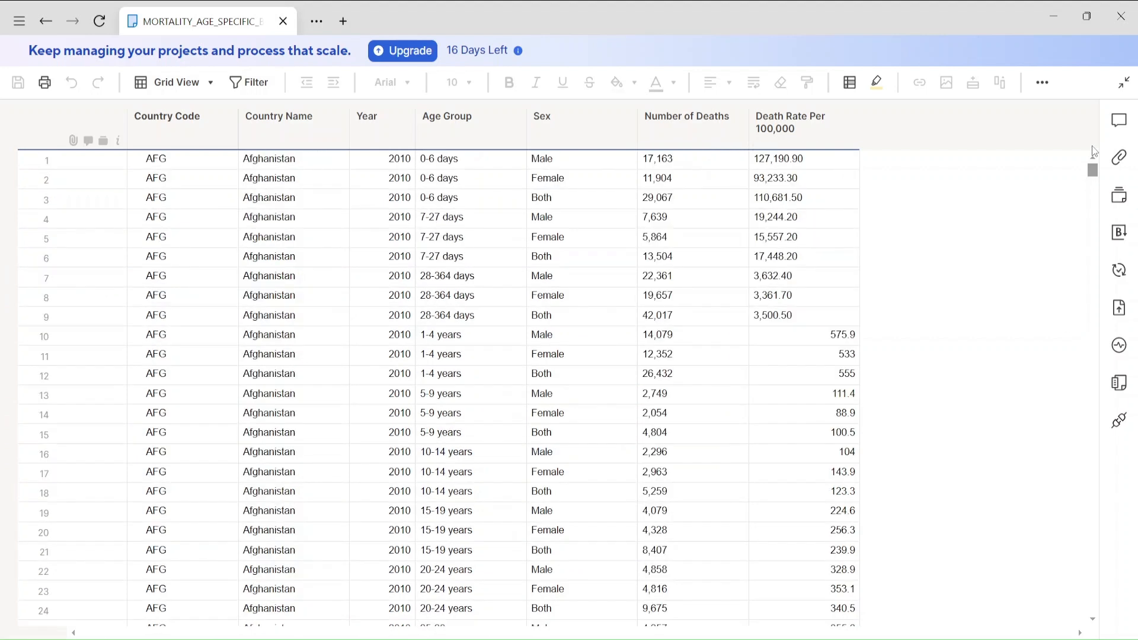
# Insert a column named "Total_Number of Deaths" directly after the Number of Deaths column.
pyautogui.click(701, 127)
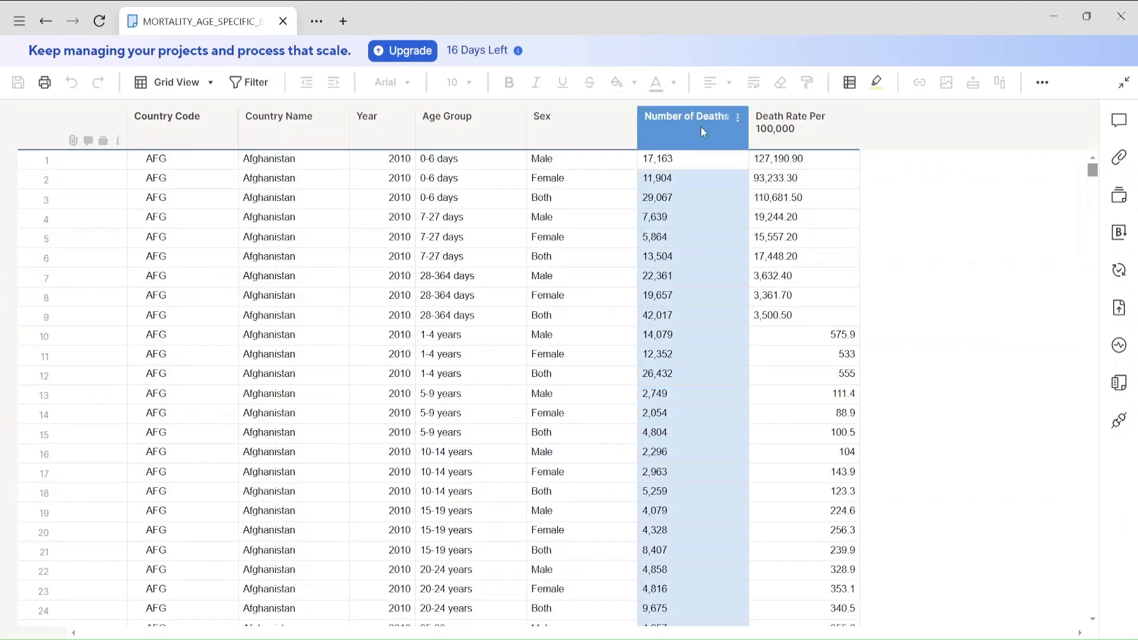
pyautogui.rightClick(701, 127)
pyautogui.click(685, 123)
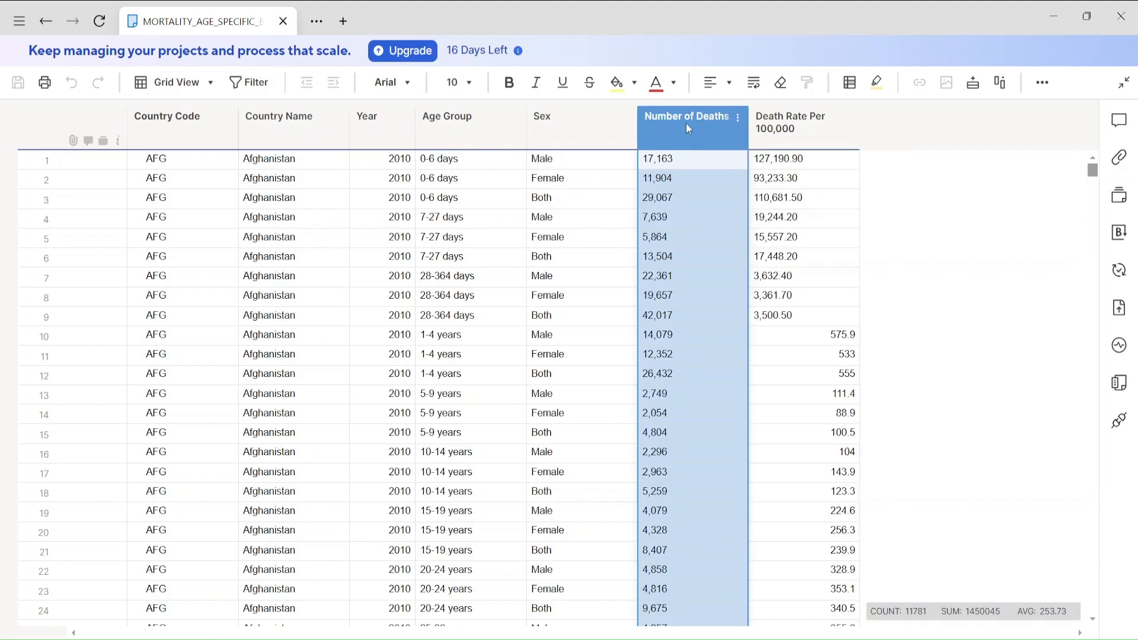
pyautogui.rightClick(684, 123)
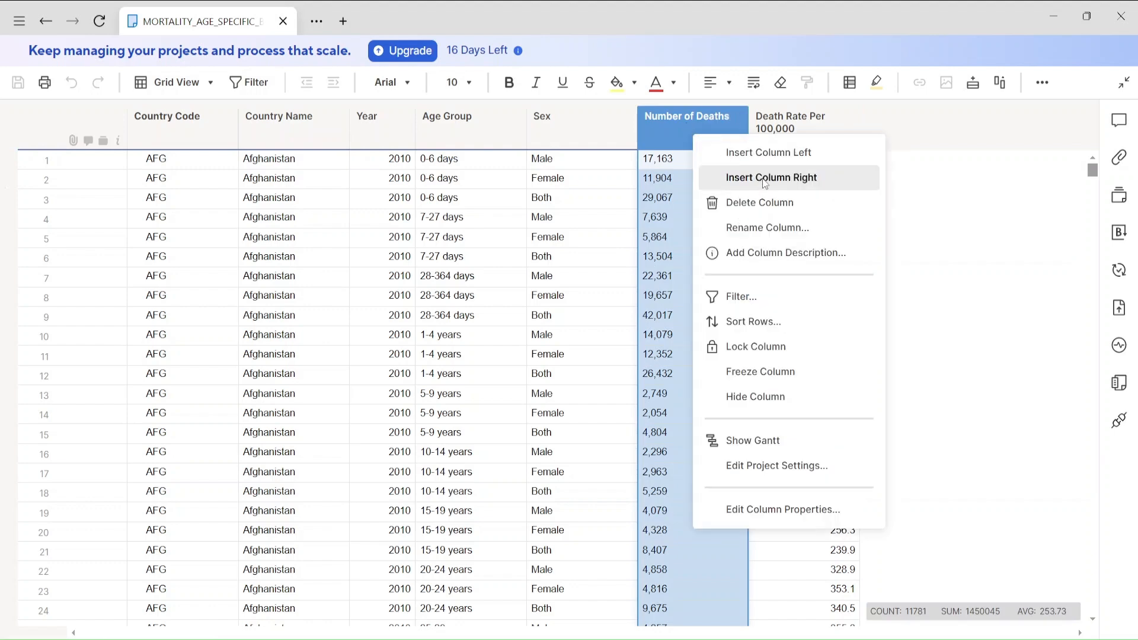
pyautogui.click(764, 178)
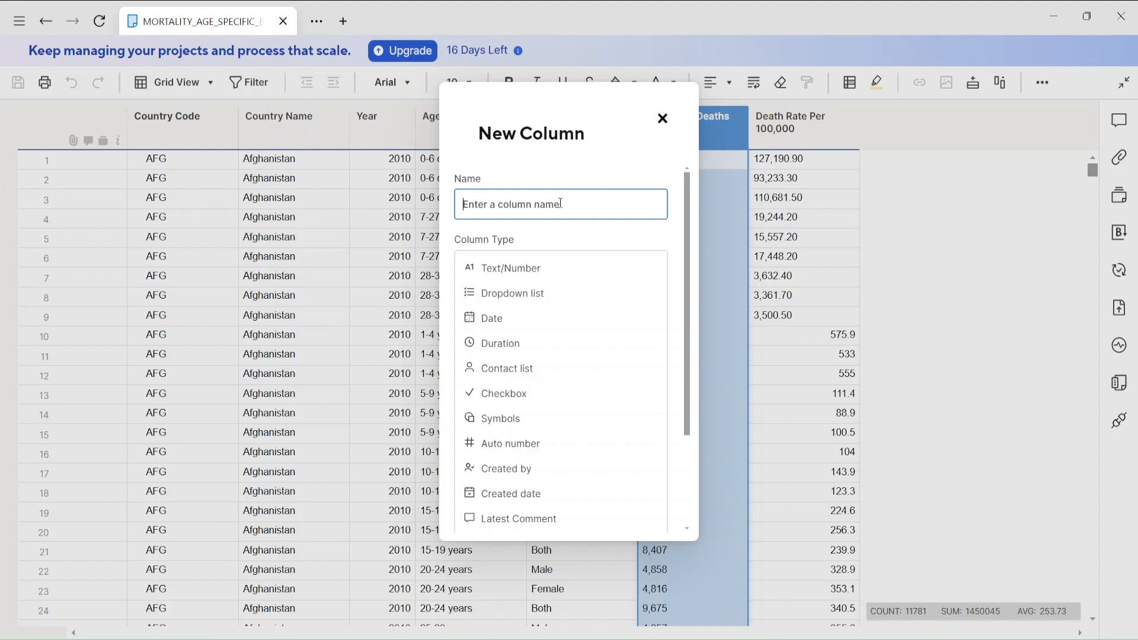
pyautogui.write('Total_Number of Deaths')
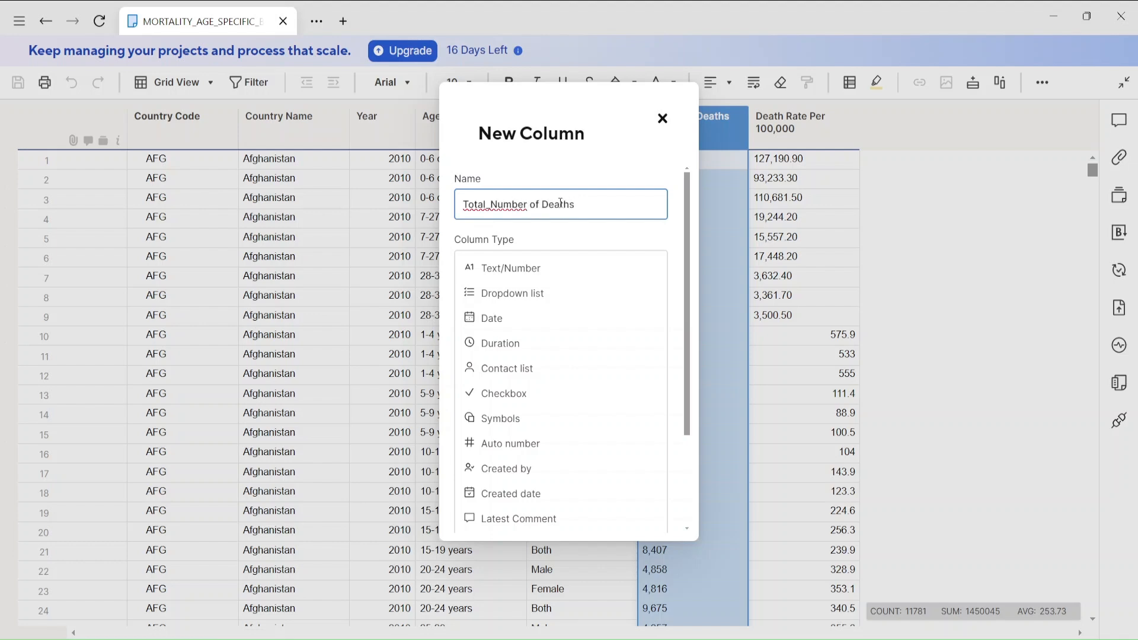
pyautogui.press('Return')
pyautogui.click(791, 161)
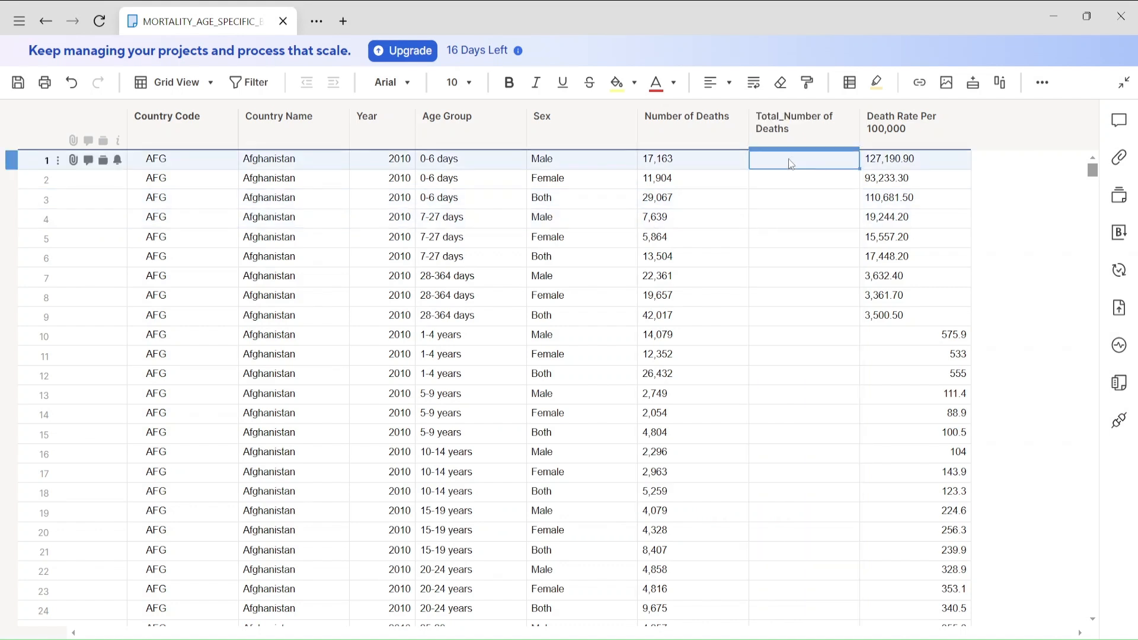
pyautogui.click(790, 158)
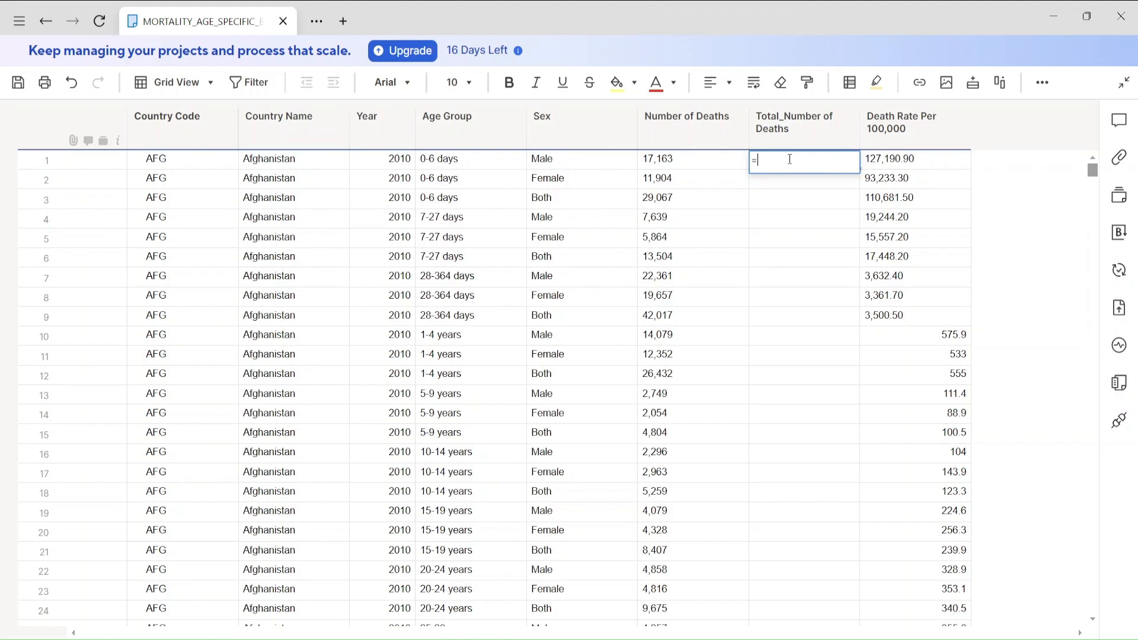
pyautogui.write('=value')
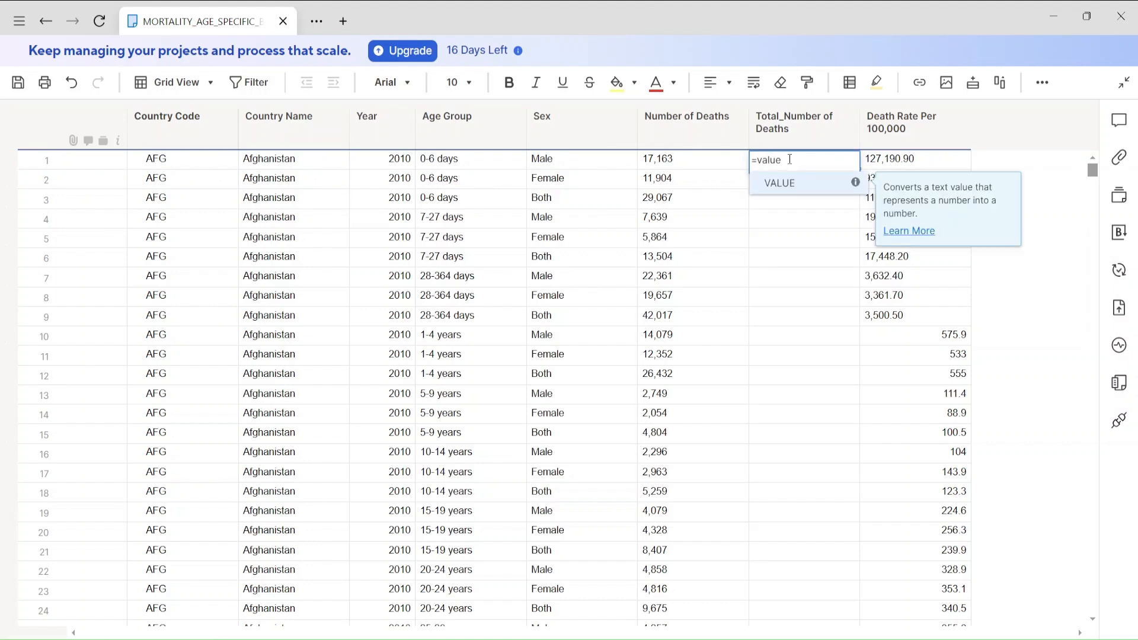
pyautogui.write('(')
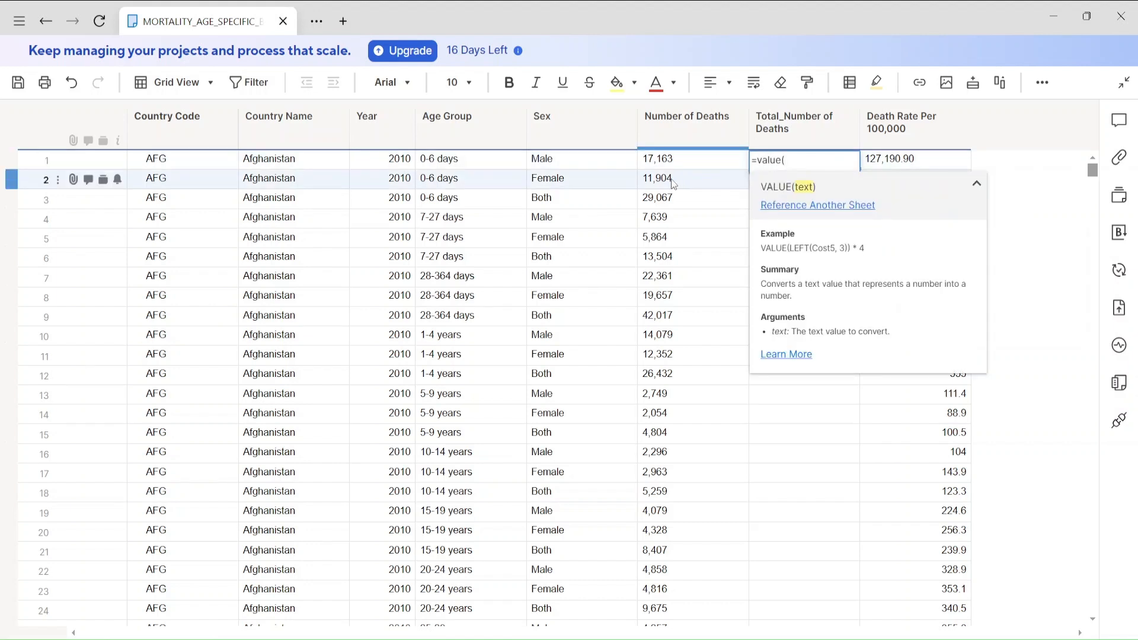
pyautogui.click(675, 167)
pyautogui.write(')')
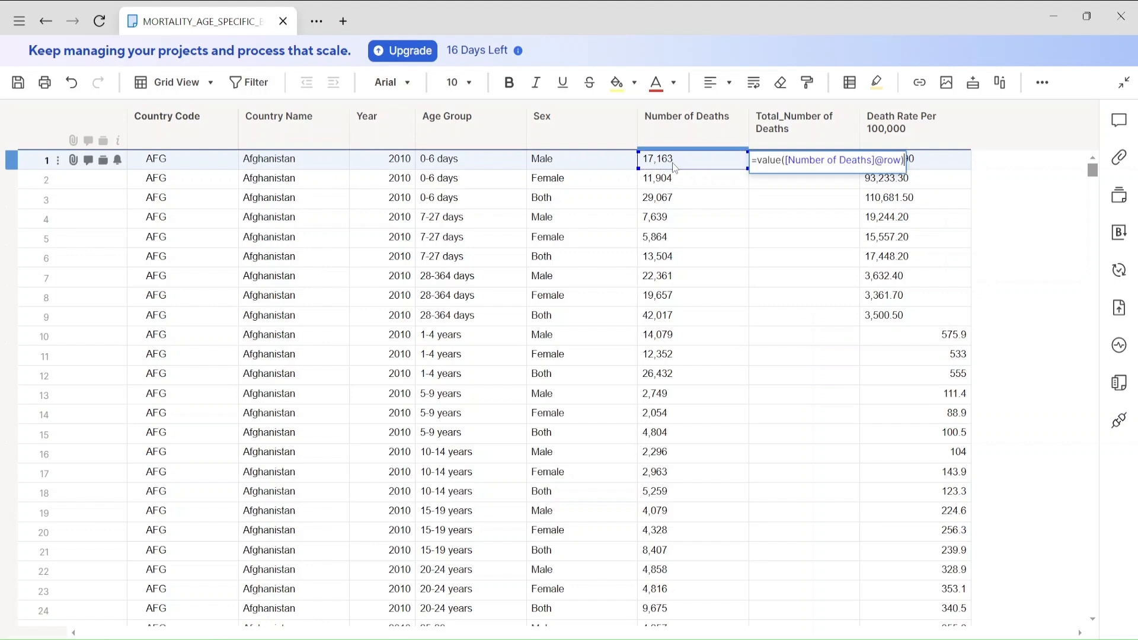
pyautogui.press('Return')
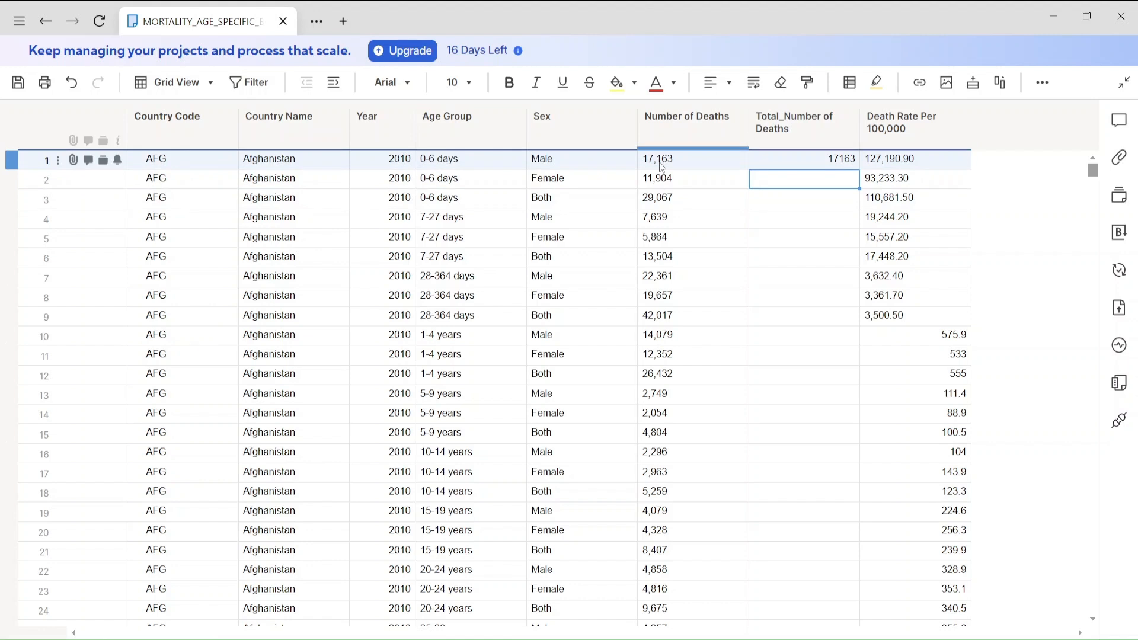
# Convert the first-row formula in Total_Number of Deaths to a column formula and save the sheet.
pyautogui.click(812, 161)
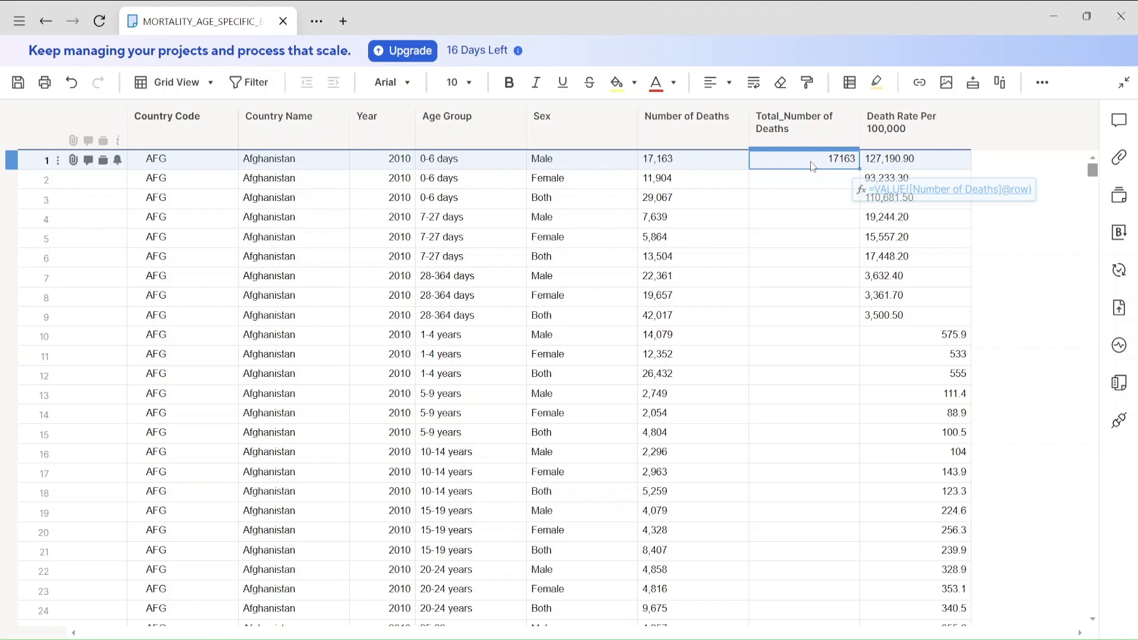
pyautogui.rightClick(810, 161)
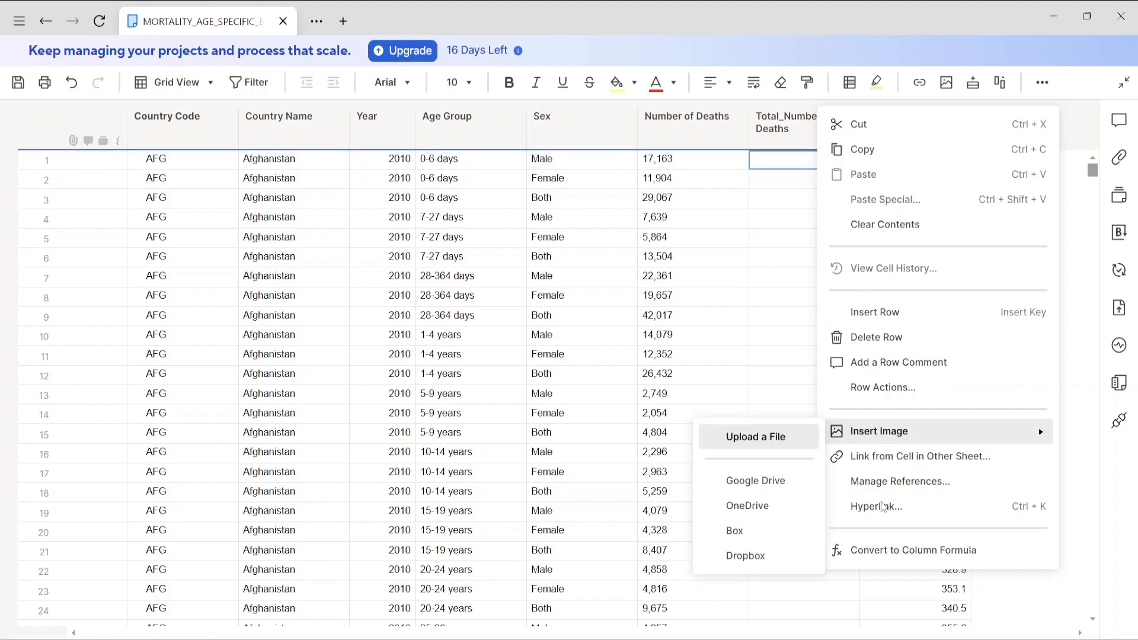
pyautogui.click(887, 554)
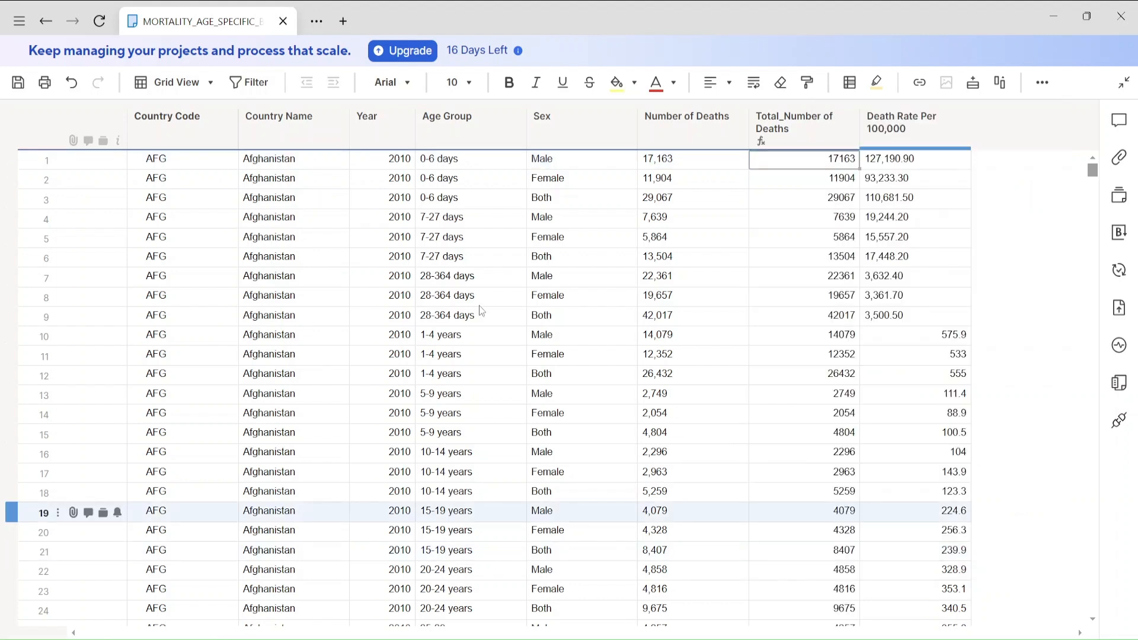
pyautogui.click(18, 82)
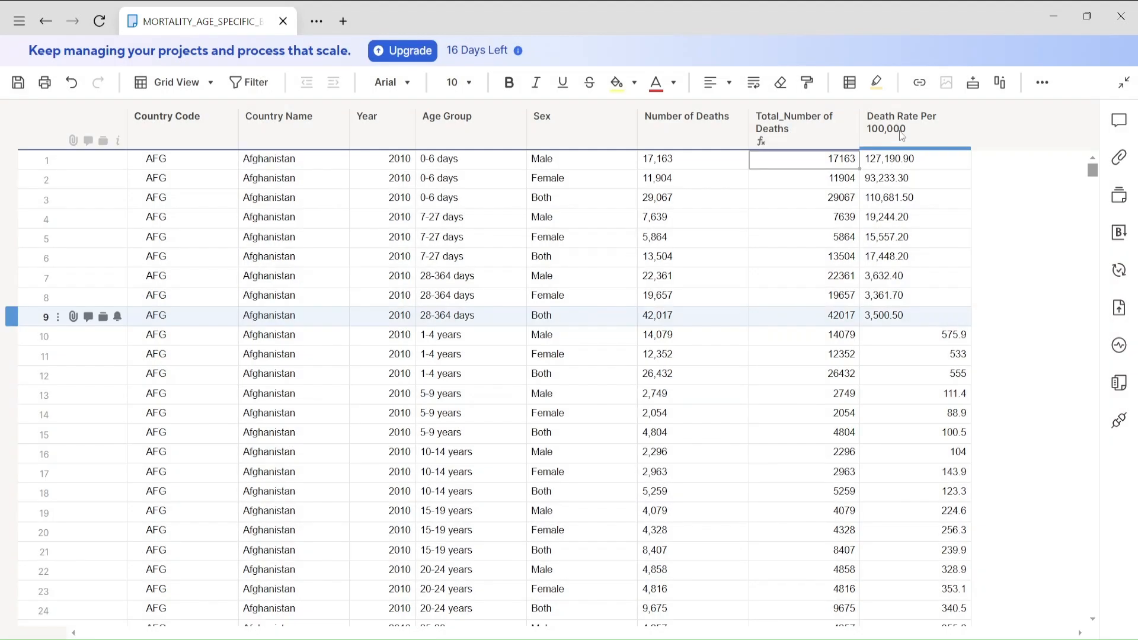
# Insert a column named "Death Rate[per 100000]" directly after the Death Rate Per 100,000 column.
pyautogui.click(900, 133)
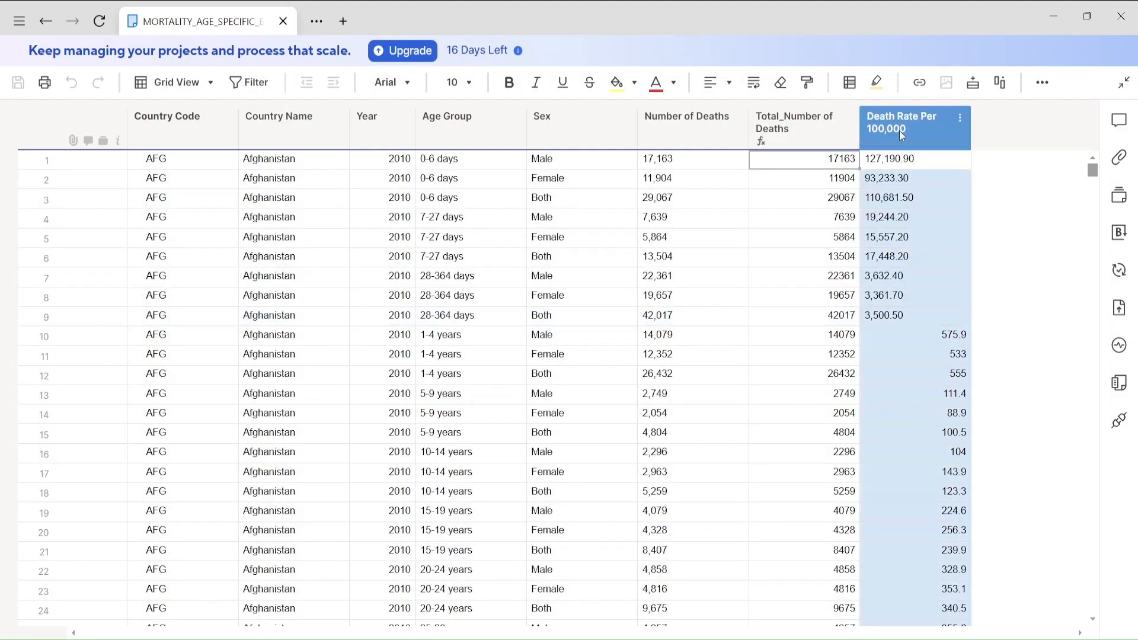
pyautogui.rightClick(900, 133)
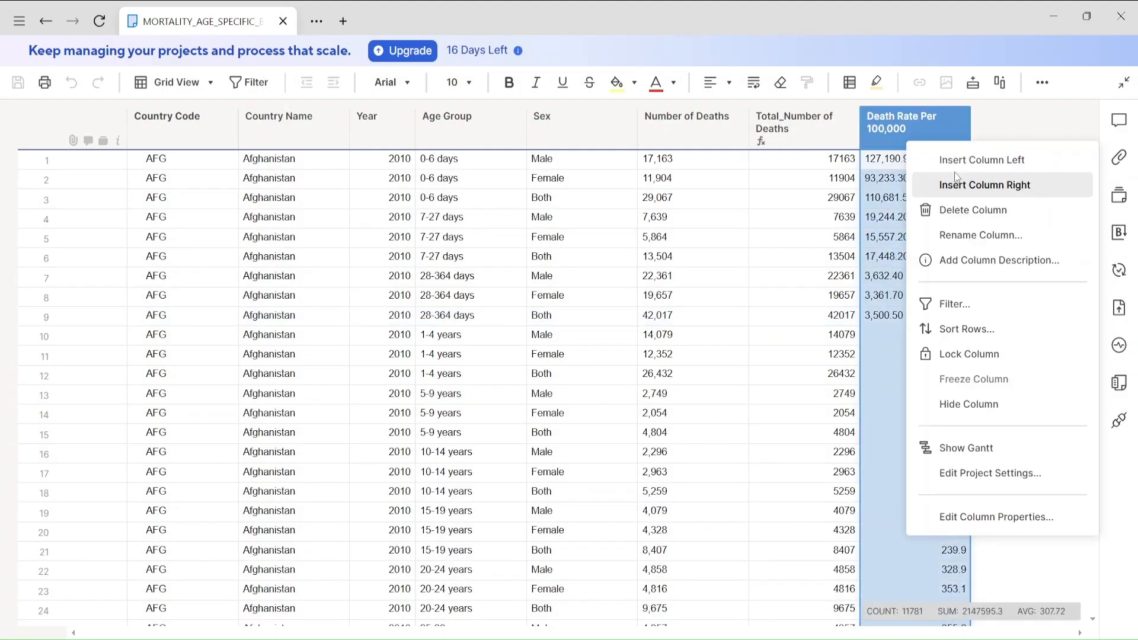
pyautogui.click(966, 186)
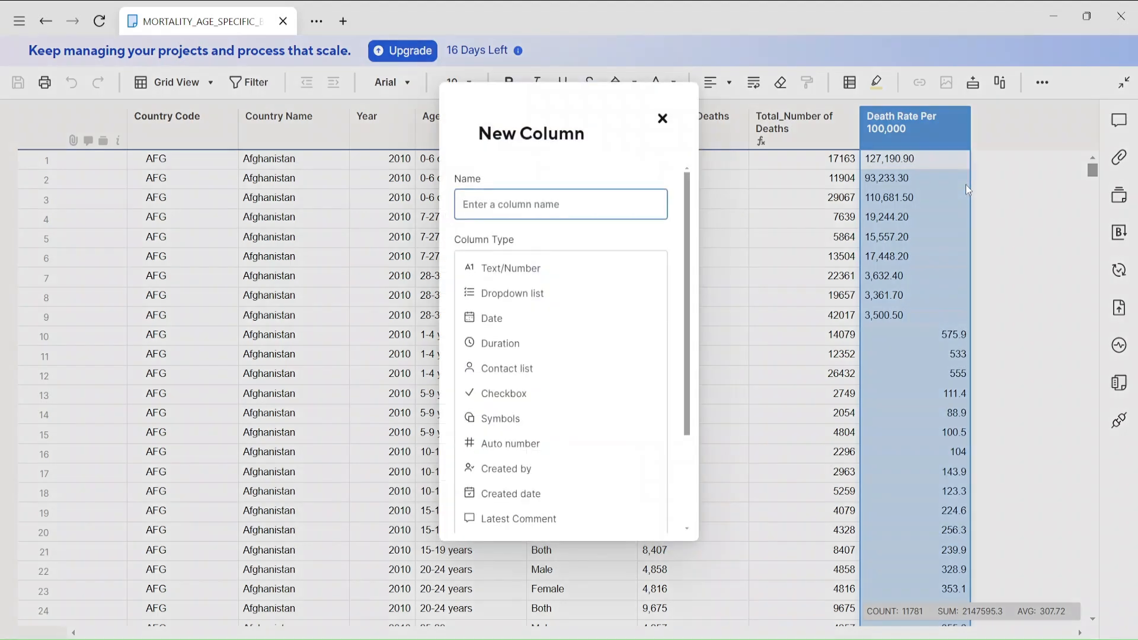
pyautogui.write('Death Rate[per 100000')
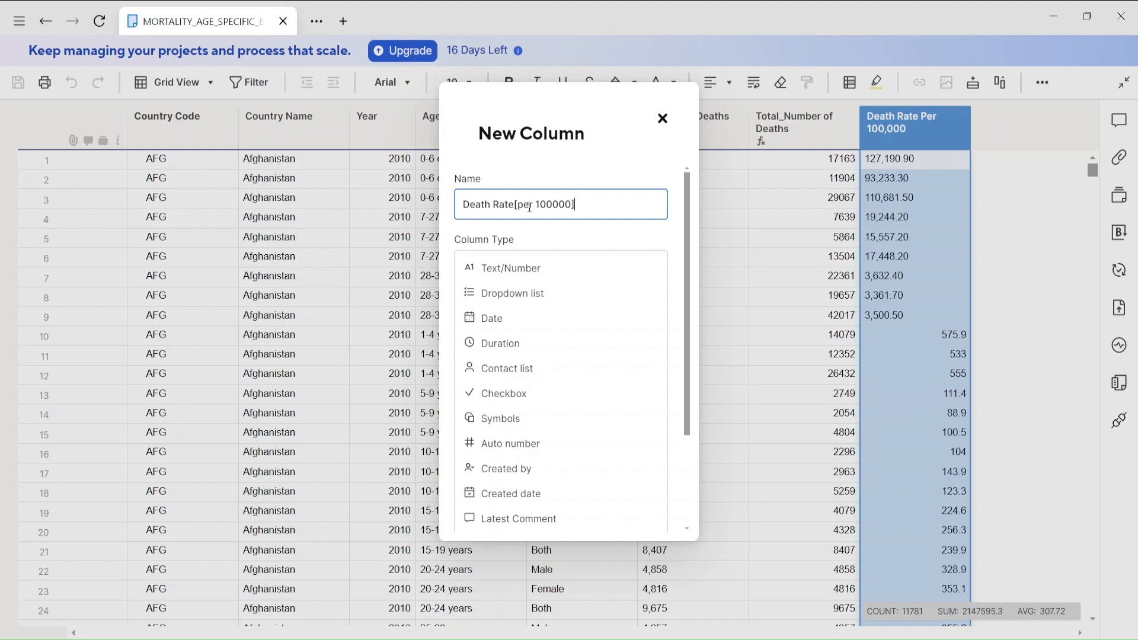
pyautogui.write(']')
pyautogui.press('Return')
pyautogui.click(1008, 158)
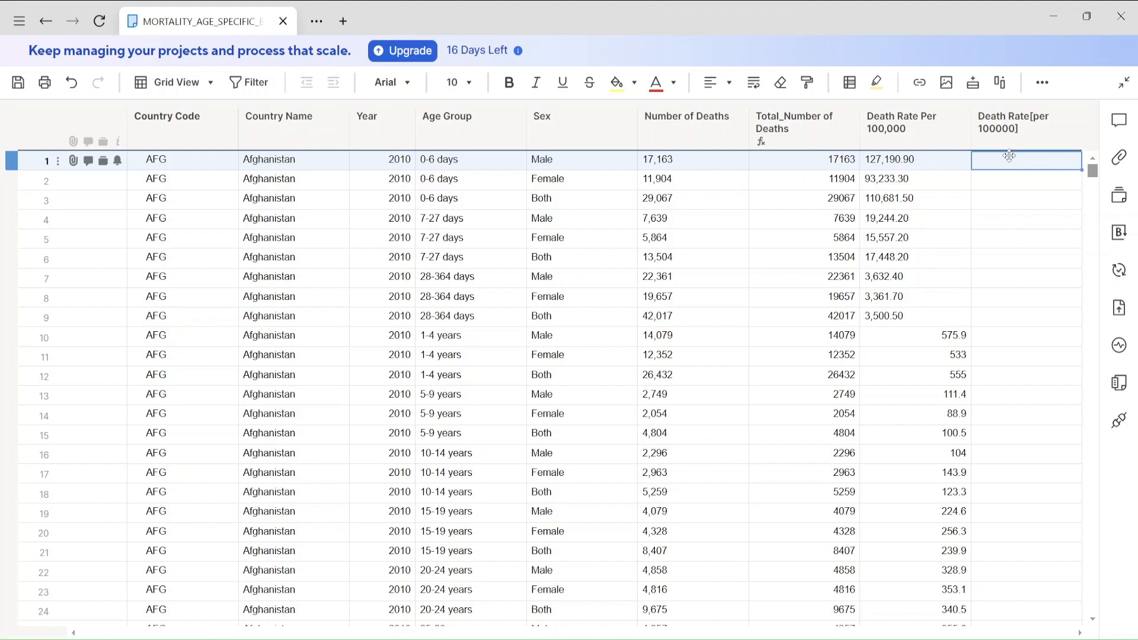
pyautogui.write('=value')
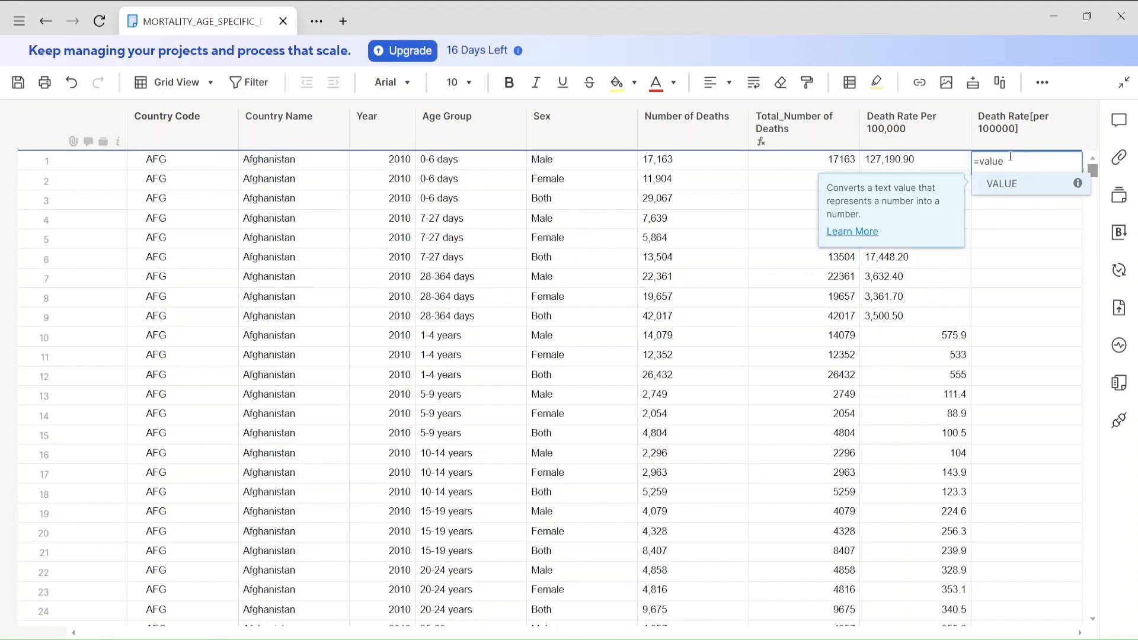
pyautogui.write('(')
pyautogui.click(915, 160)
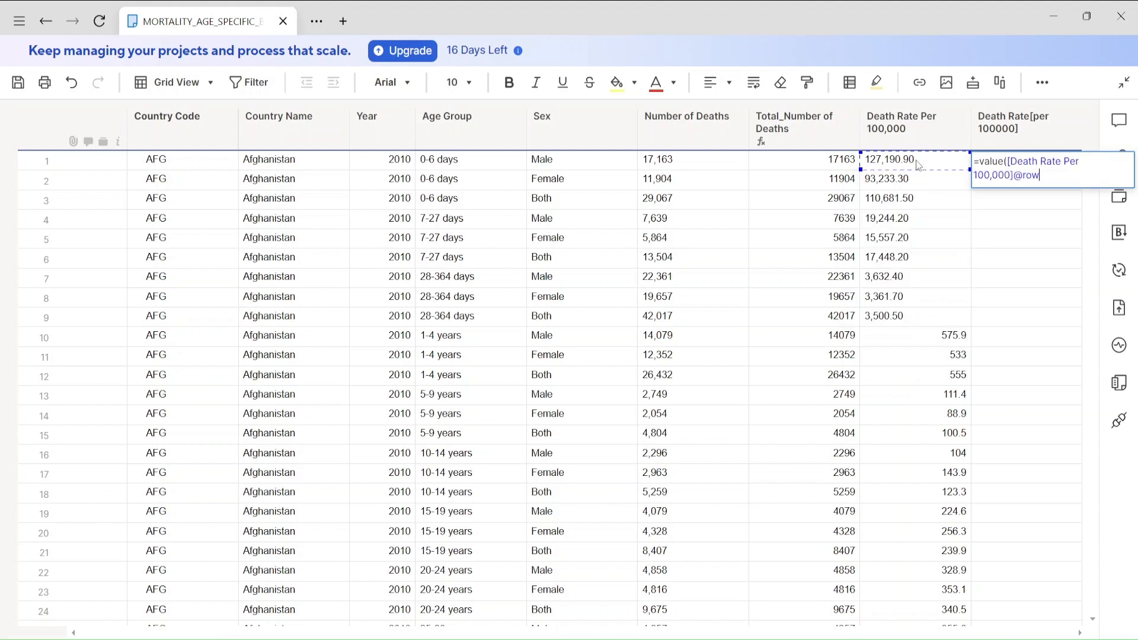
pyautogui.press('Return')
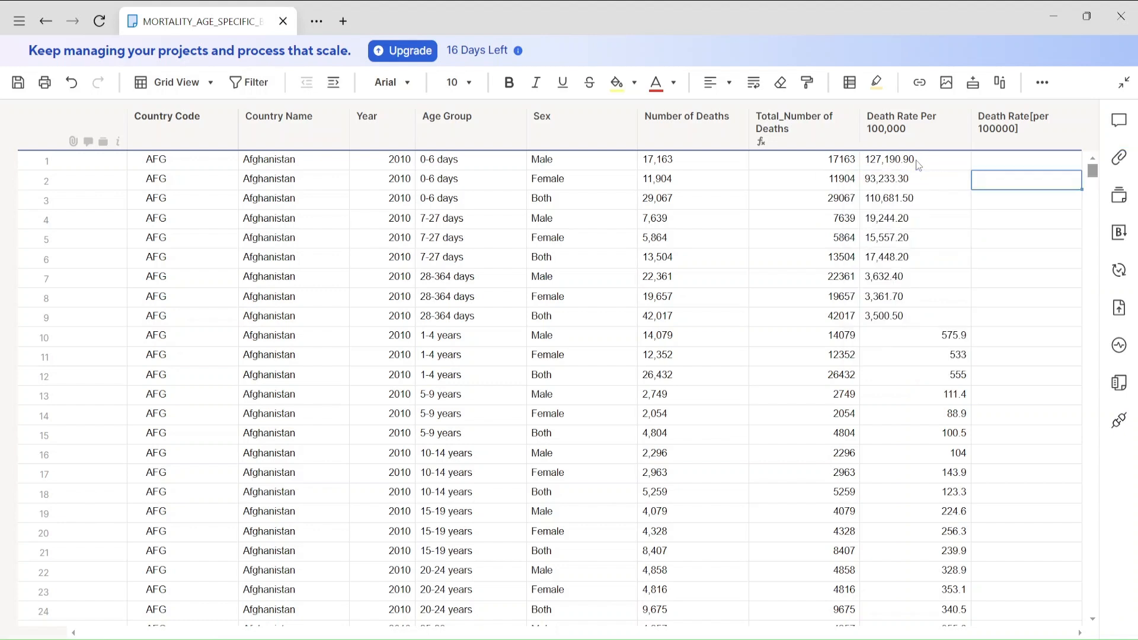
# Convert the first-row formula in Death Rate[per 100000] to a column formula.
pyautogui.click(1033, 159)
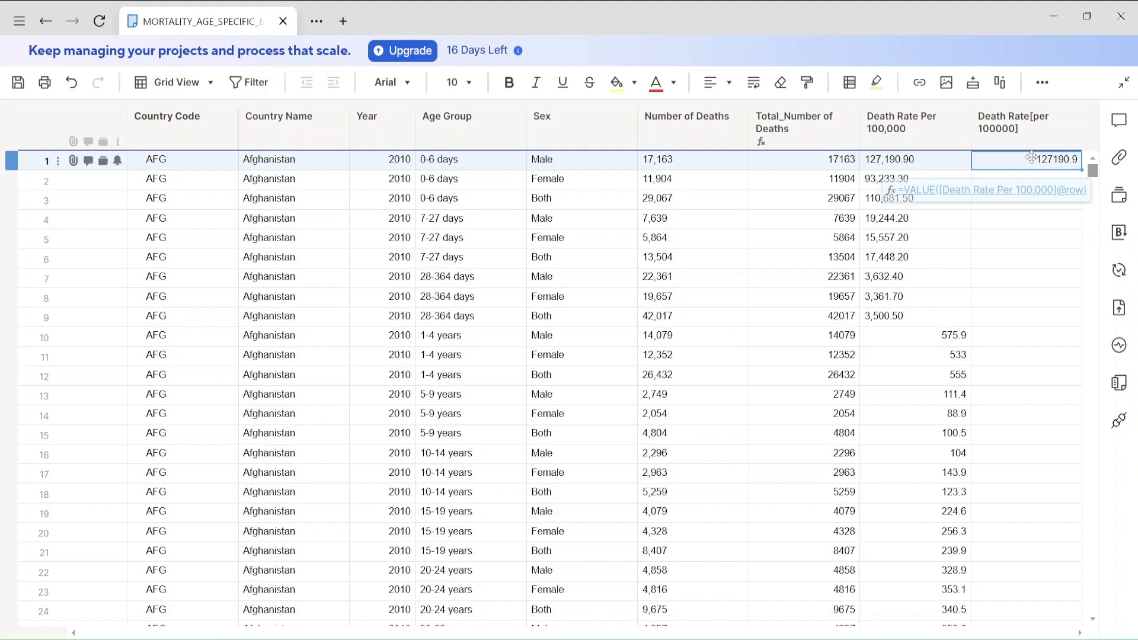
pyautogui.rightClick(1032, 159)
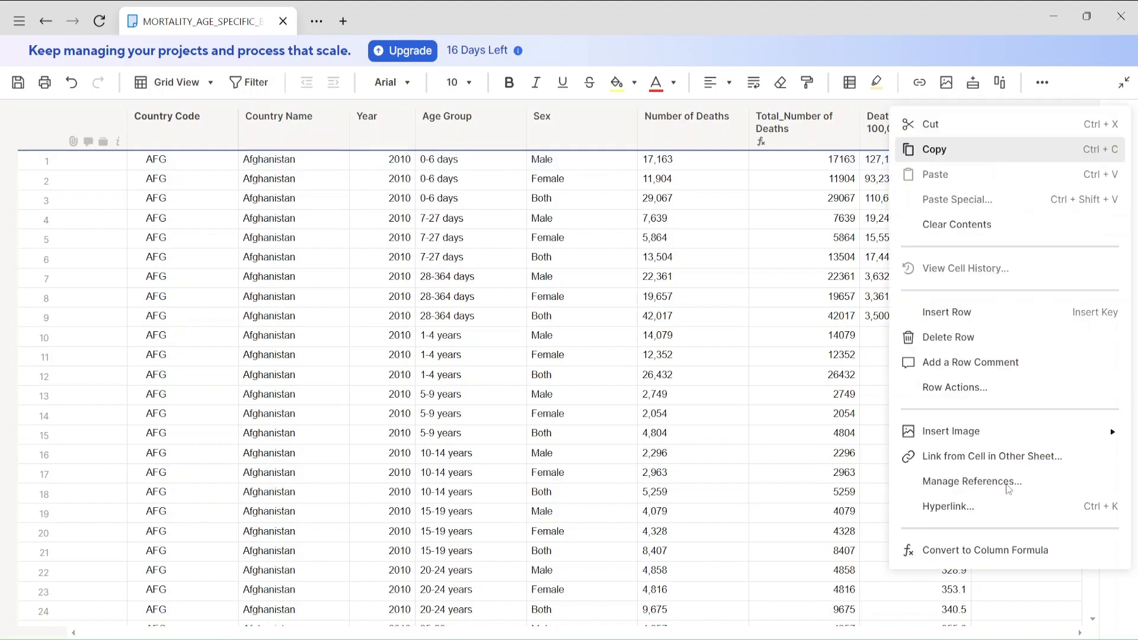
pyautogui.click(1002, 555)
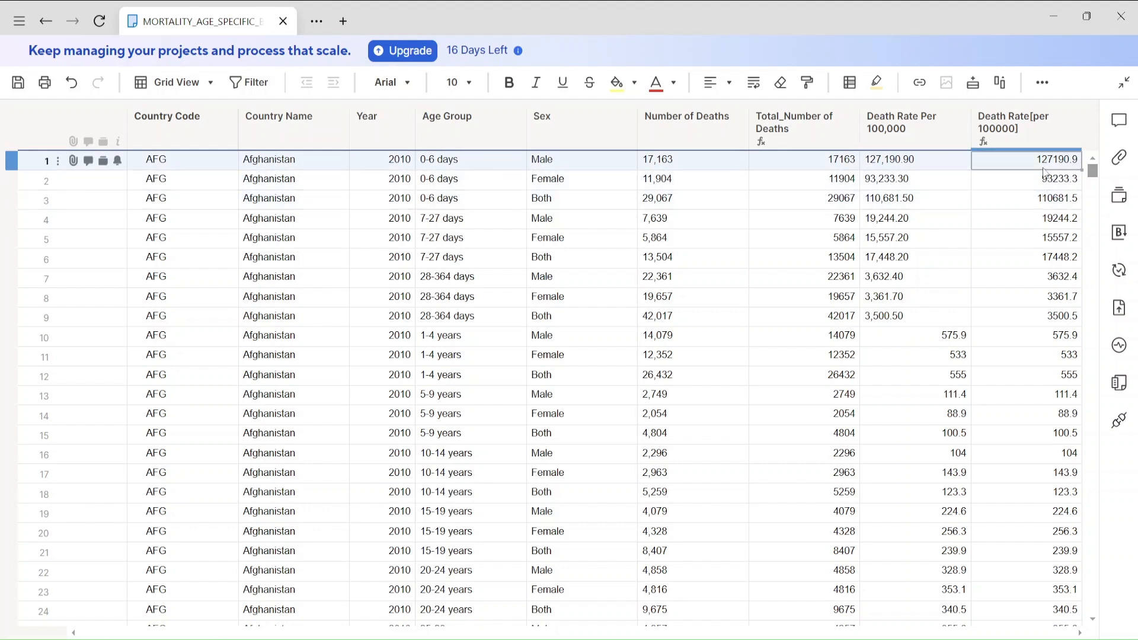
# Insert a column named "Filter" directly after the Death Rate[per 100000] column.
pyautogui.click(1008, 132)
pyautogui.rightClick(1007, 130)
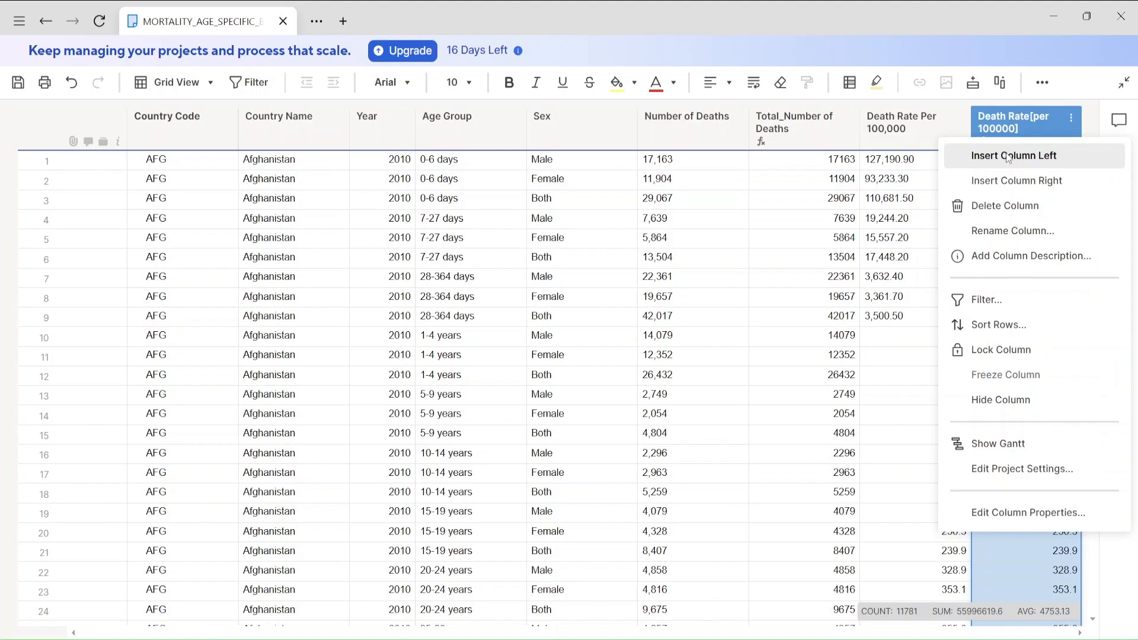
pyautogui.click(1015, 180)
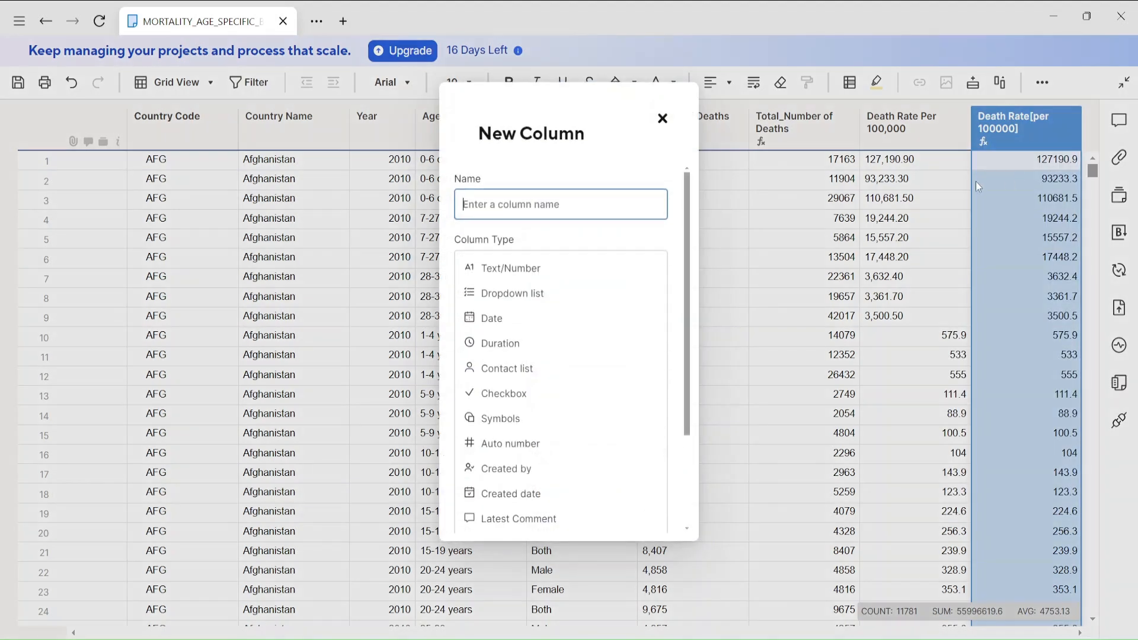
pyautogui.write('Filter')
pyautogui.press('Return')
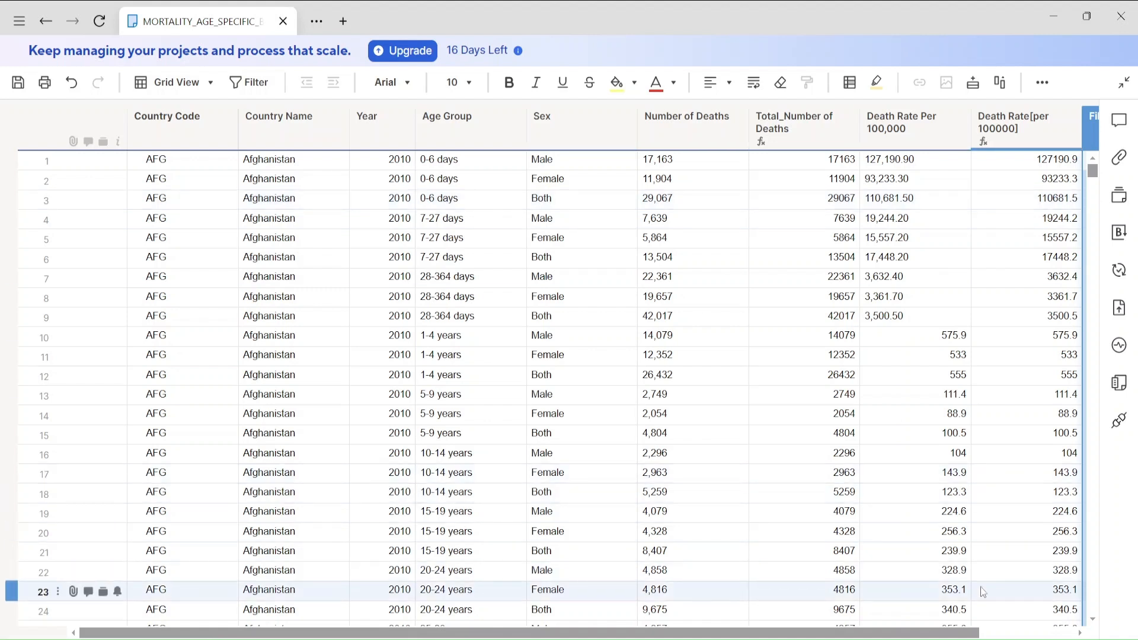
# Start an IF formula in the Filter column's first row, inserting a reference to the 2010 row's Filter cell in the Selection File sheet.
pyautogui.moveTo(974, 633); pyautogui.dragTo(1056, 636)
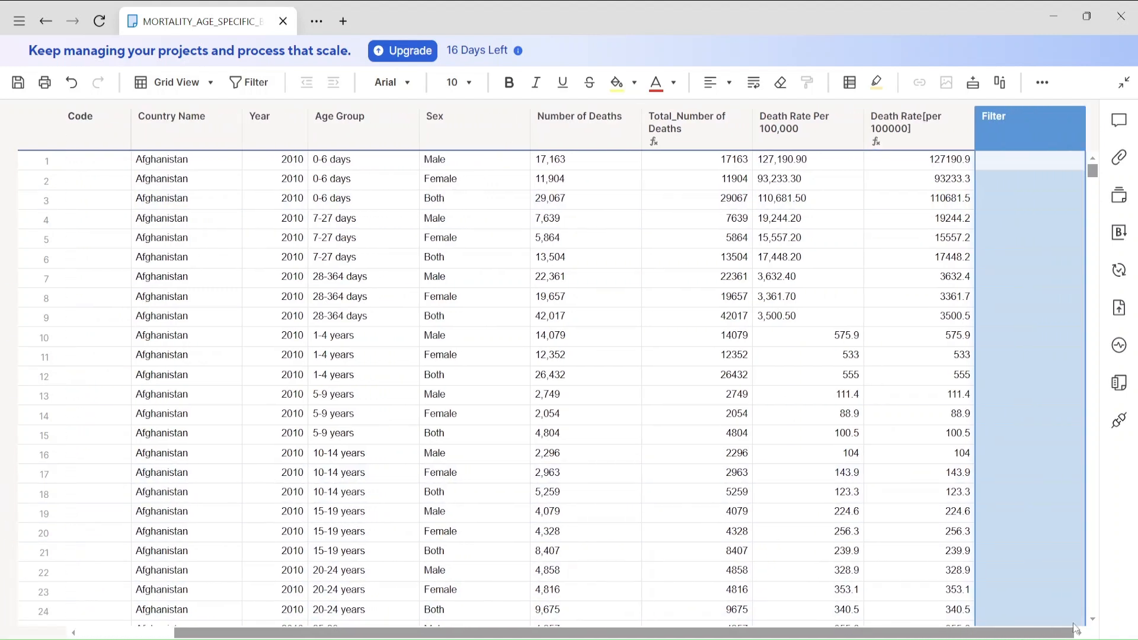
pyautogui.click(1006, 158)
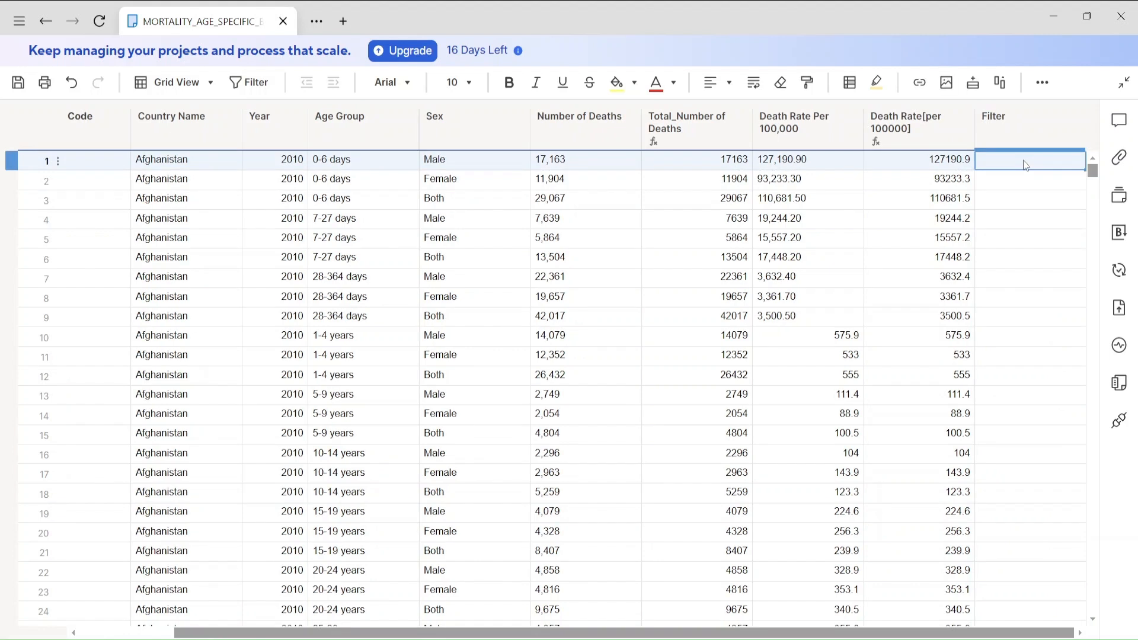
pyautogui.doubleClick(1024, 161)
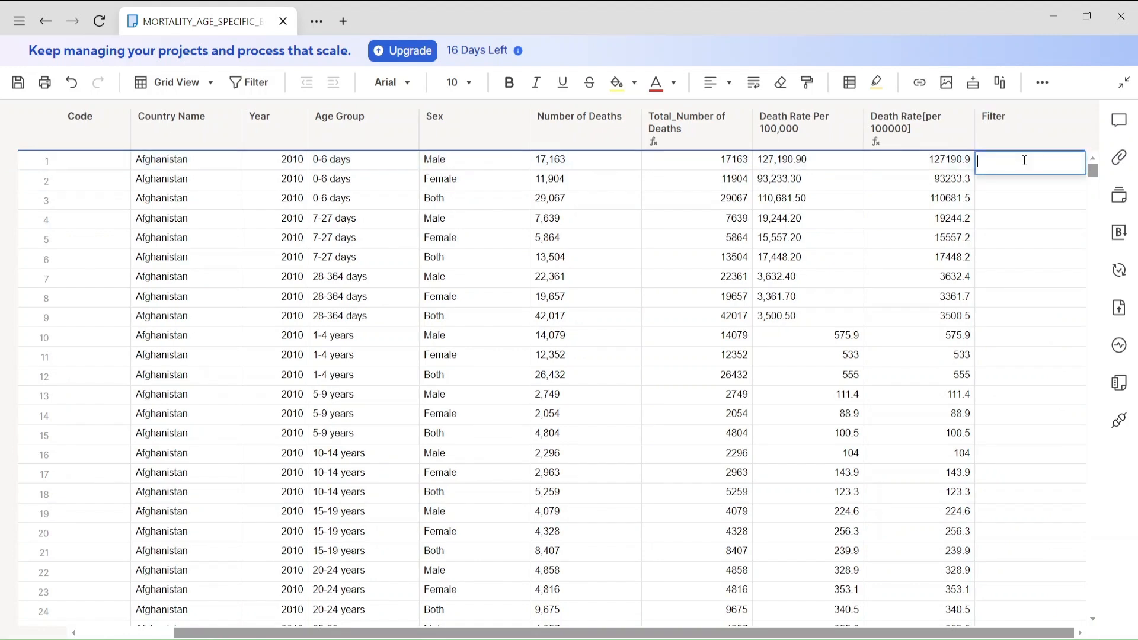
pyautogui.write('=if')
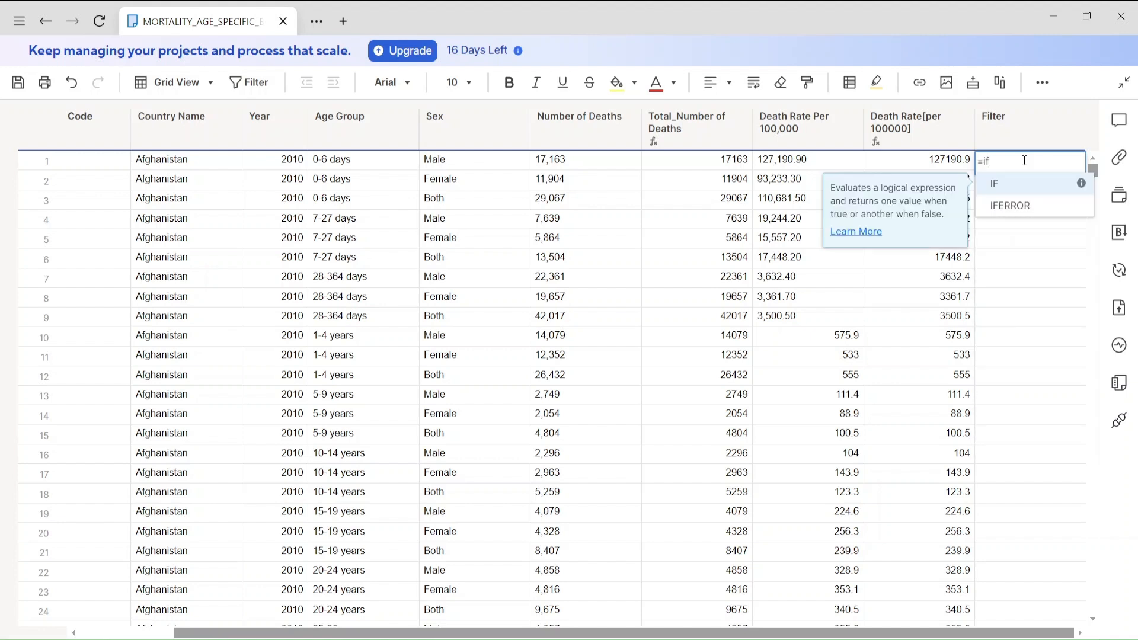
pyautogui.write('(')
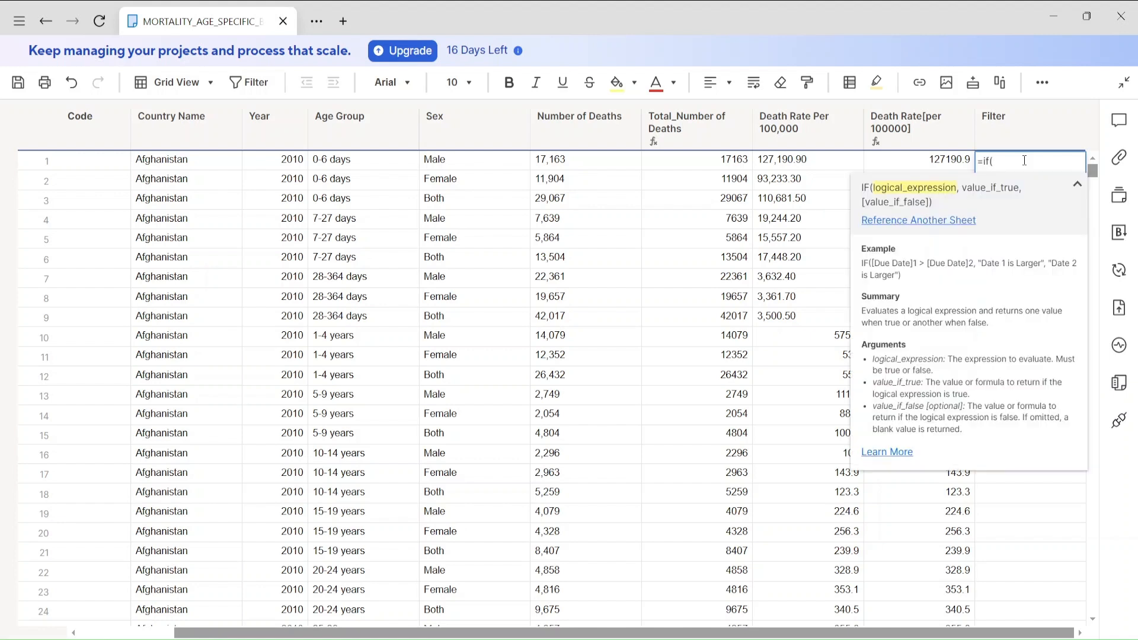
pyautogui.click(917, 221)
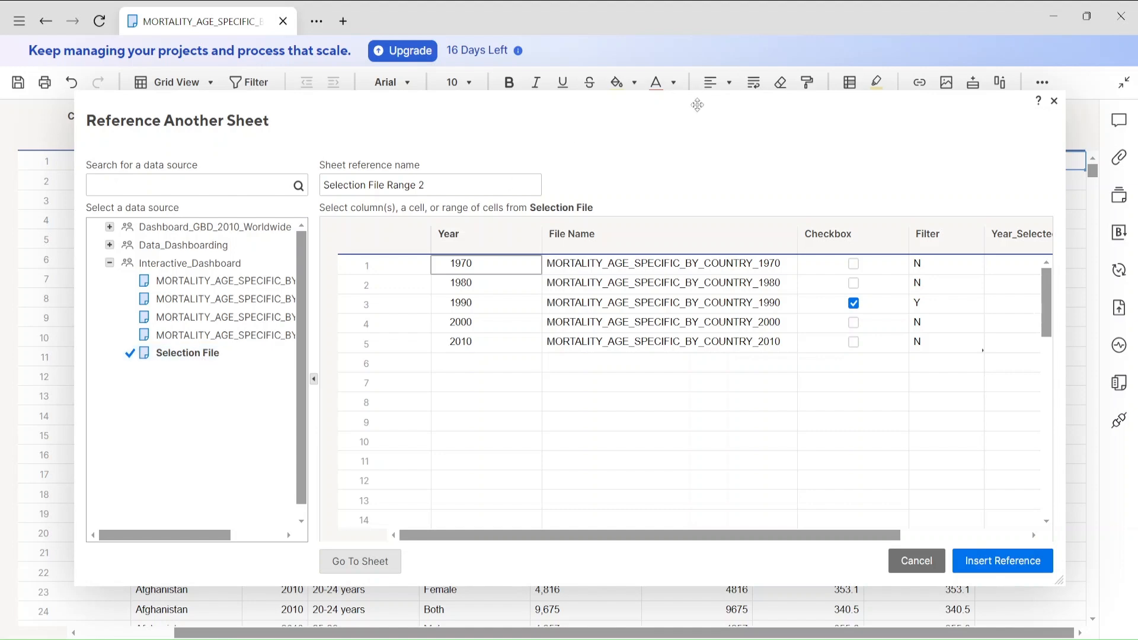
pyautogui.moveTo(697, 105); pyautogui.dragTo(691, 151)
pyautogui.moveTo(691, 216); pyautogui.dragTo(678, 279)
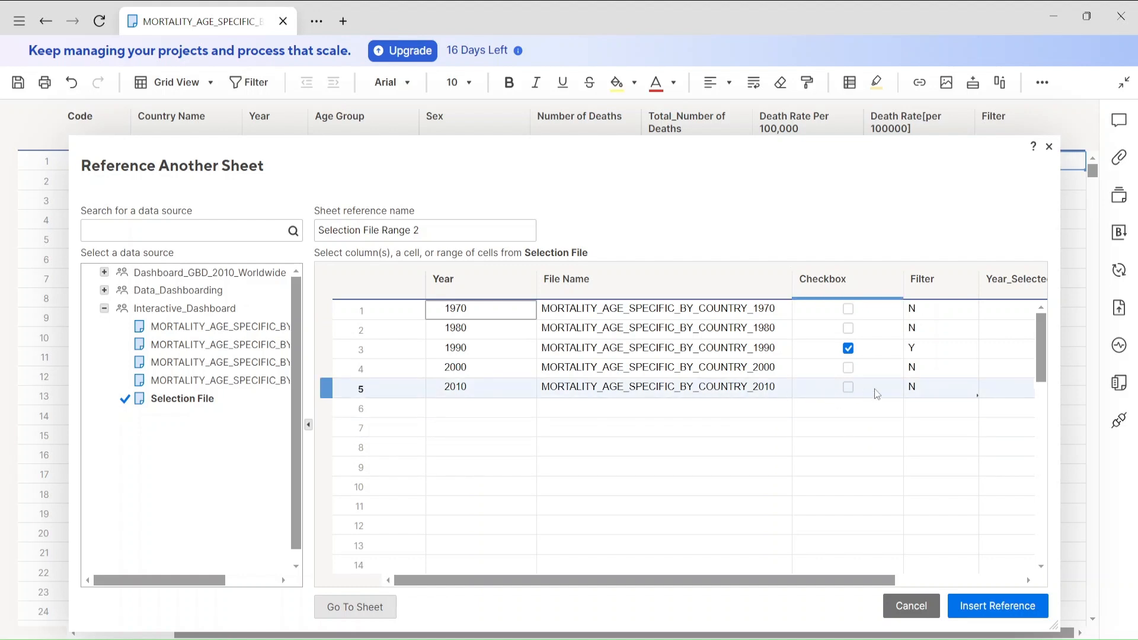
pyautogui.click(928, 393)
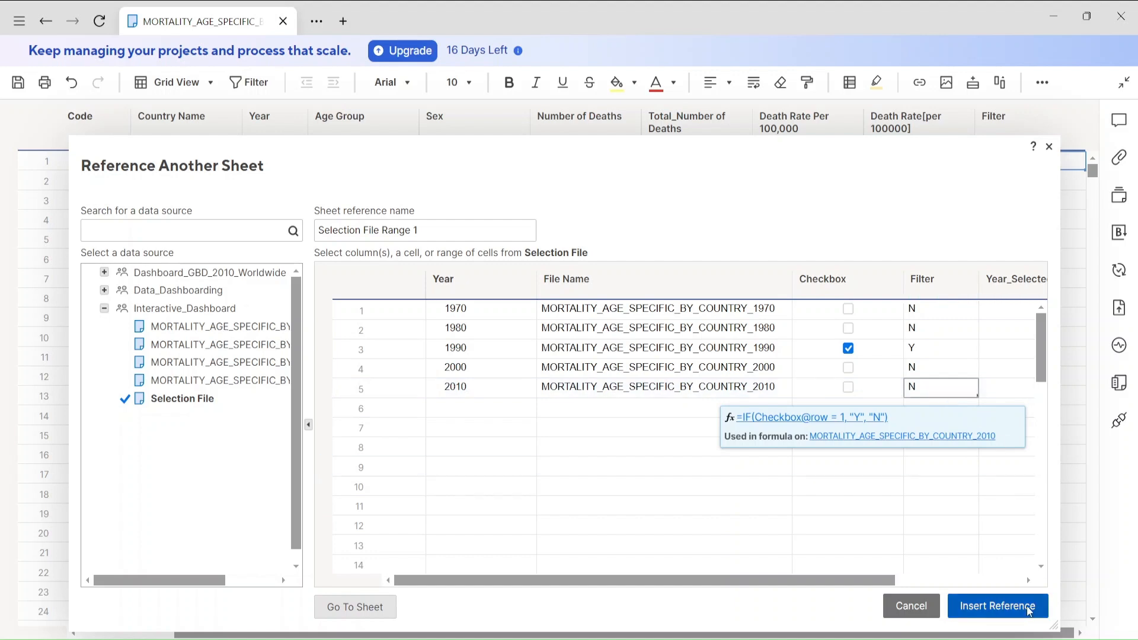
pyautogui.click(1001, 605)
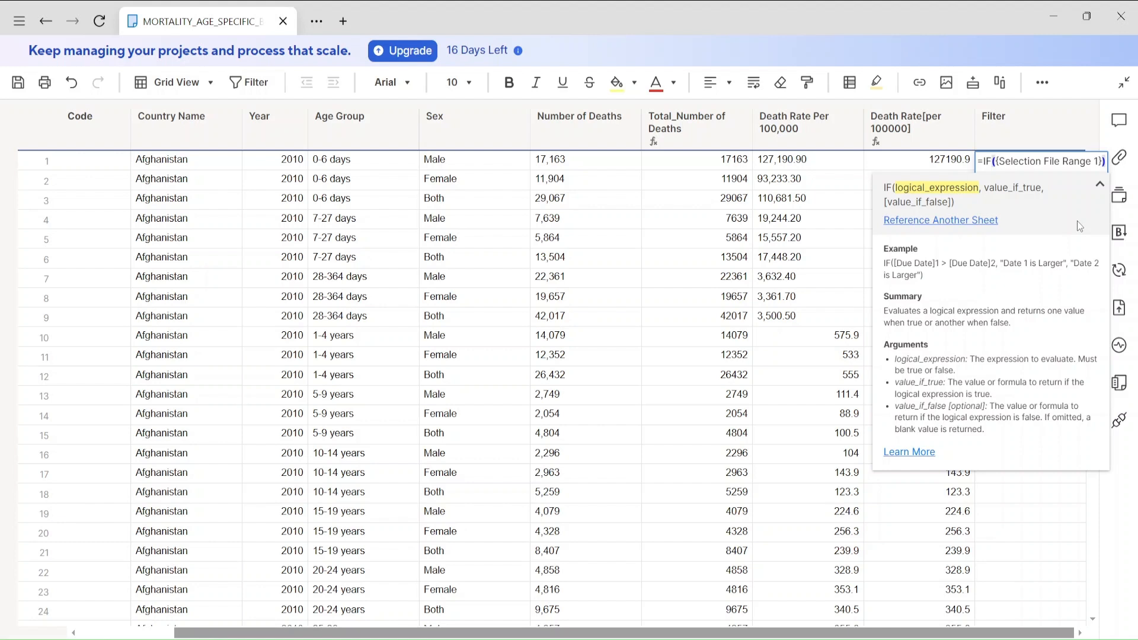
# Complete the Filter formula as =IF({Selection File Range 1}="Y","Y","N").
pyautogui.write('="')
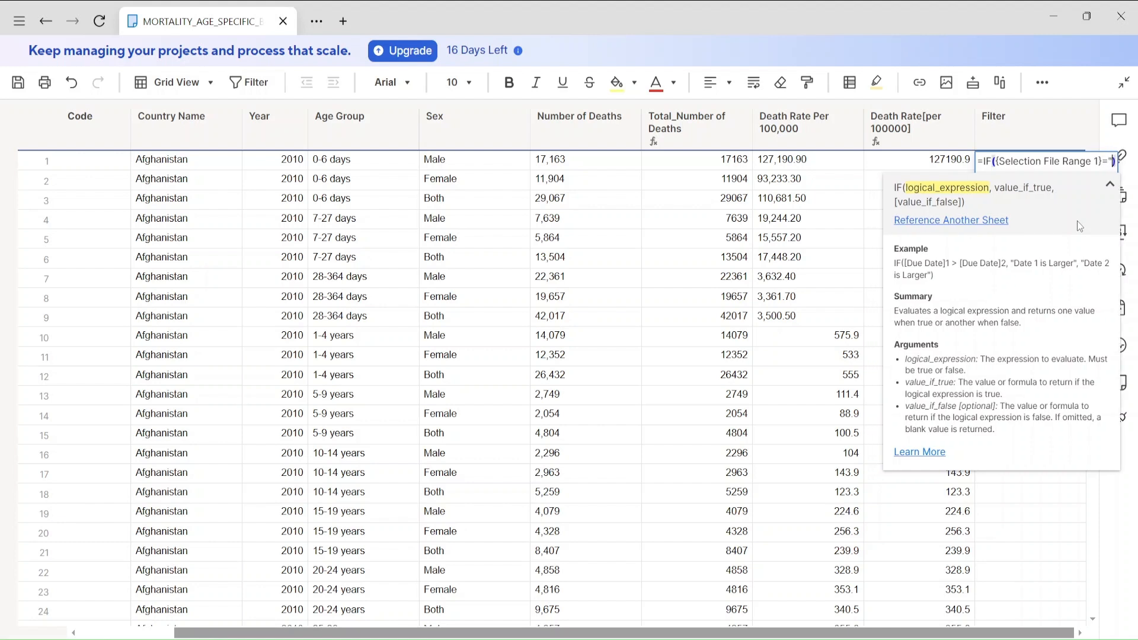
pyautogui.write('Y"')
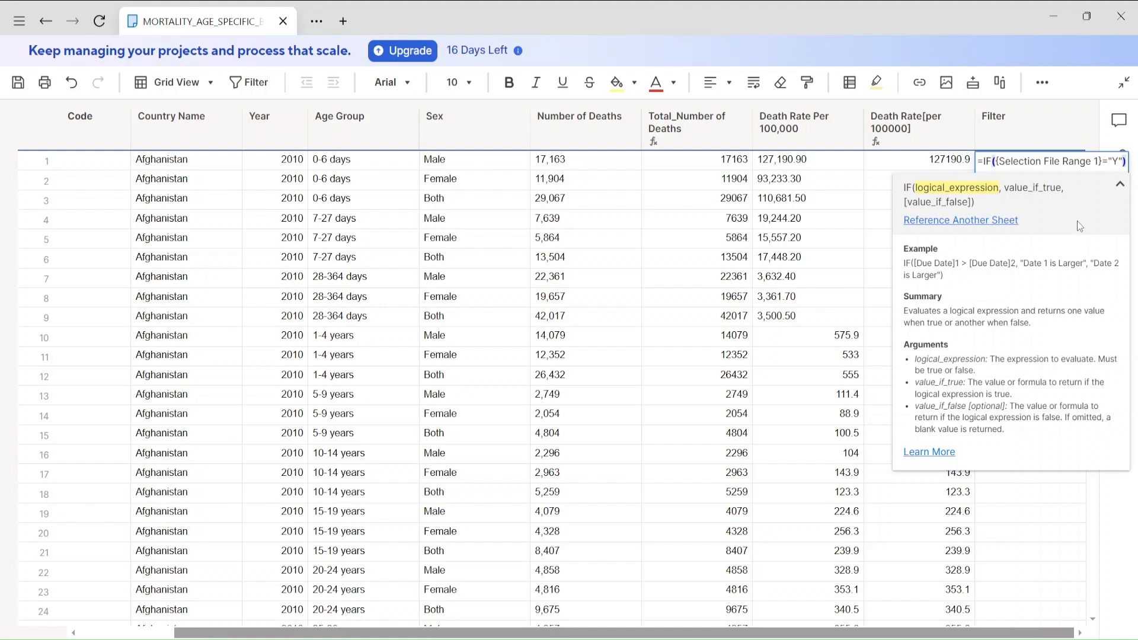
pyautogui.write(',"Y"')
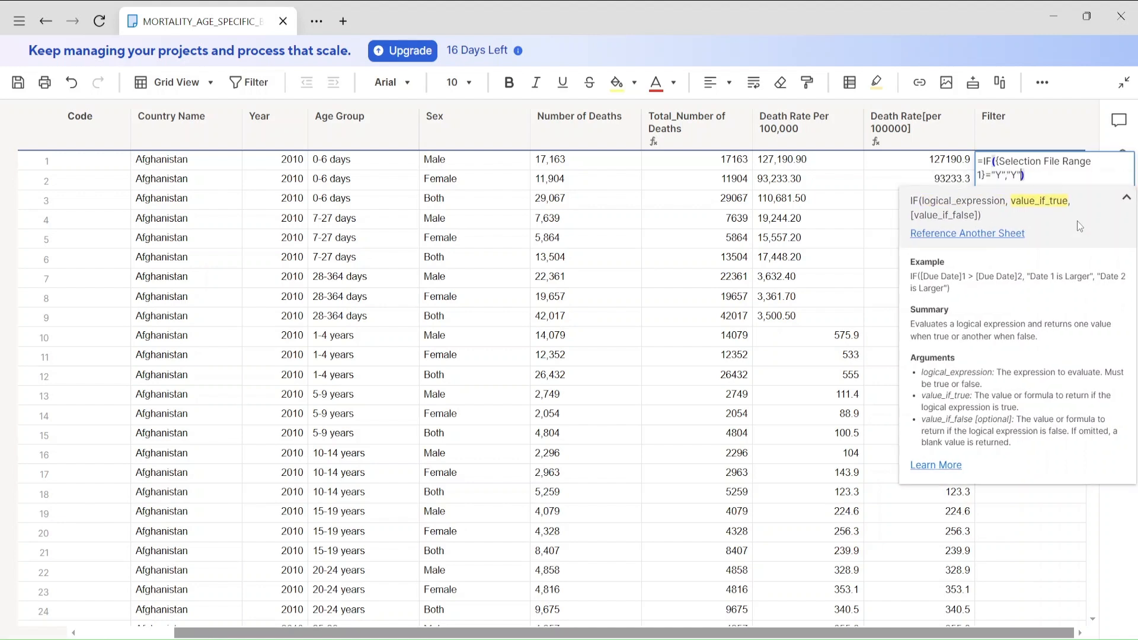
pyautogui.write(',N"')
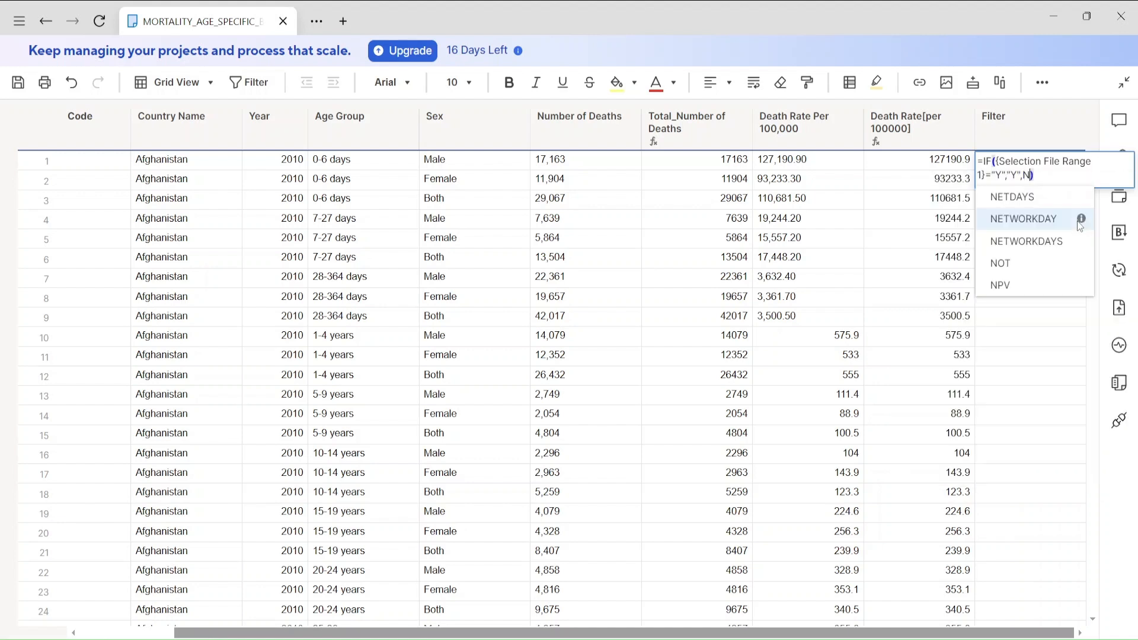
pyautogui.press('BackSpace')
pyautogui.press('BackSpace')
pyautogui.write('"N')
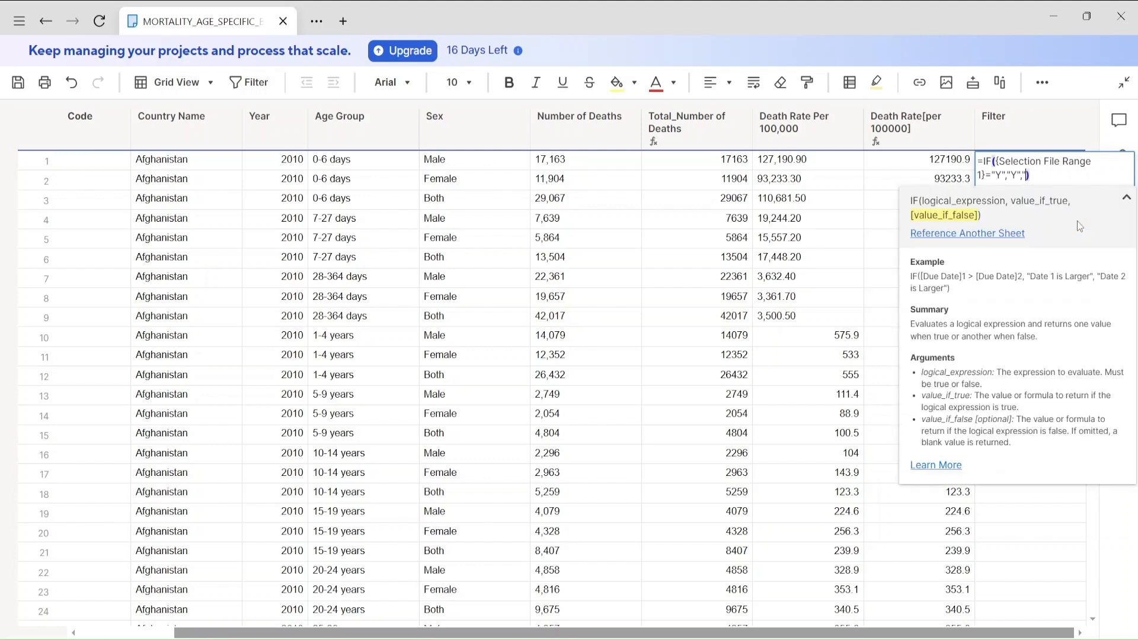
pyautogui.press('BackSpace')
pyautogui.write('N"')
pyautogui.press('Return')
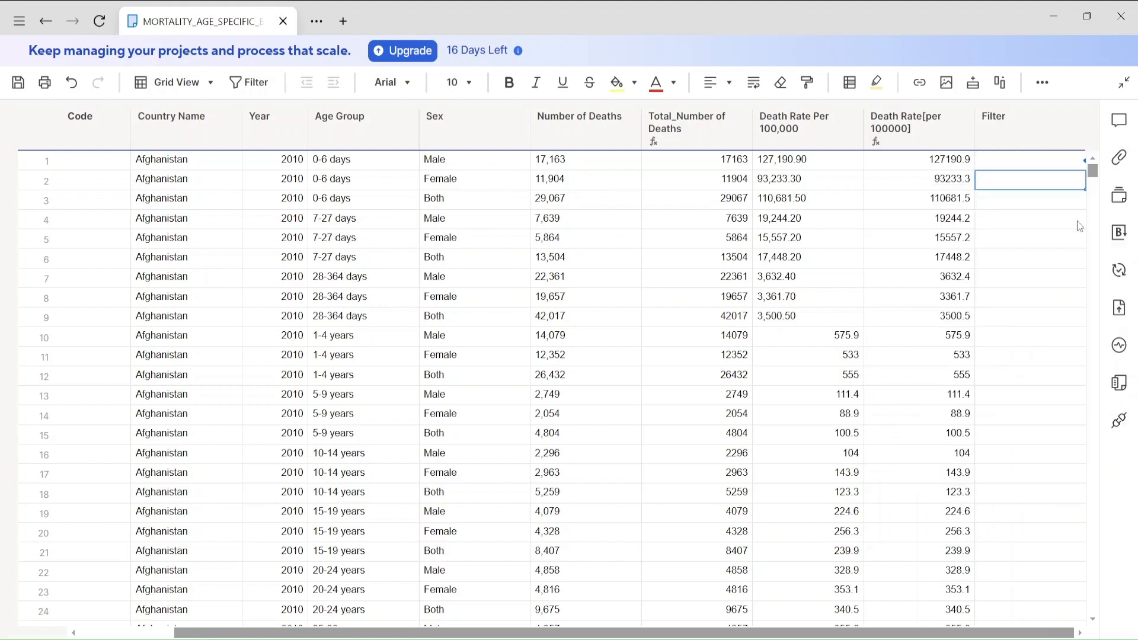
# Convert the first-row Filter formula to a column formula and save the sheet.
pyautogui.click(1017, 162)
pyautogui.rightClick(1015, 162)
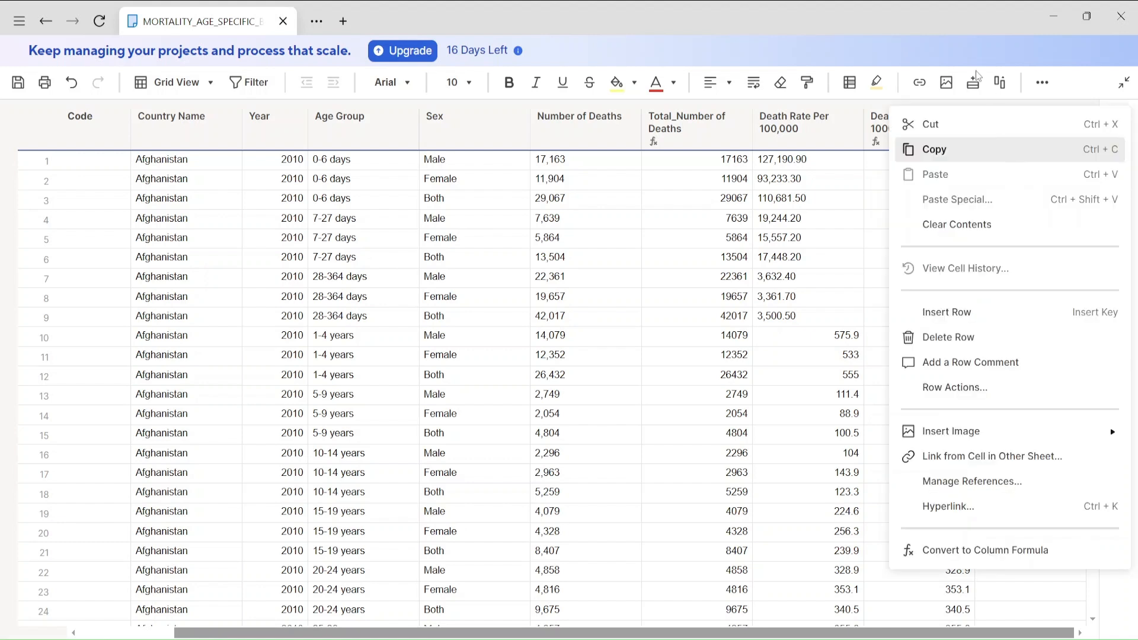
pyautogui.click(958, 45)
pyautogui.rightClick(1019, 166)
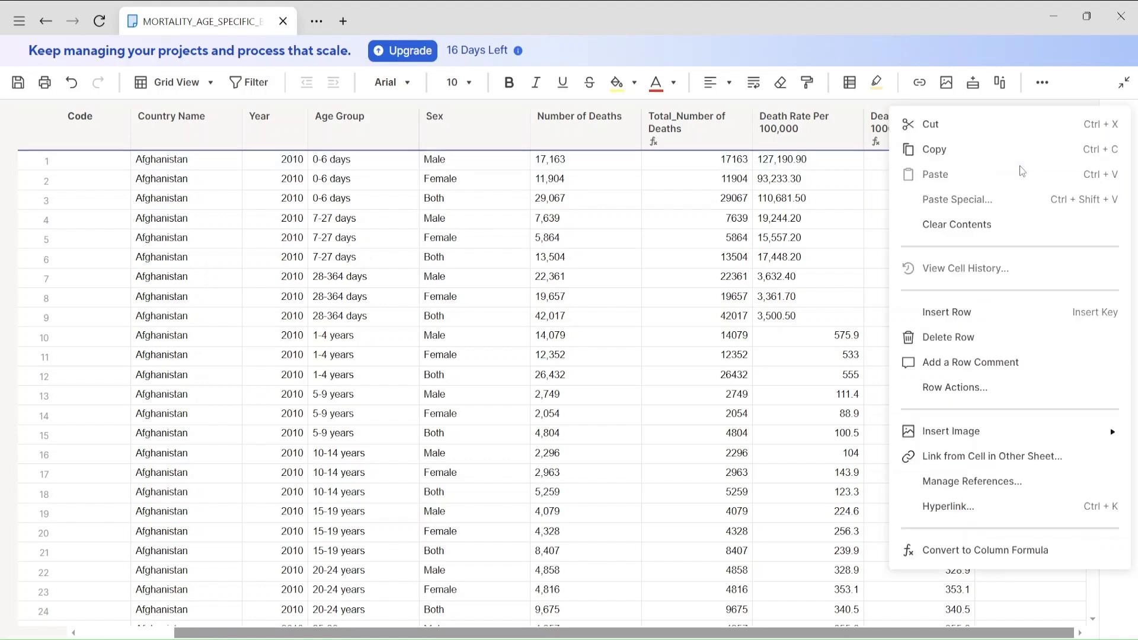
pyautogui.click(1035, 559)
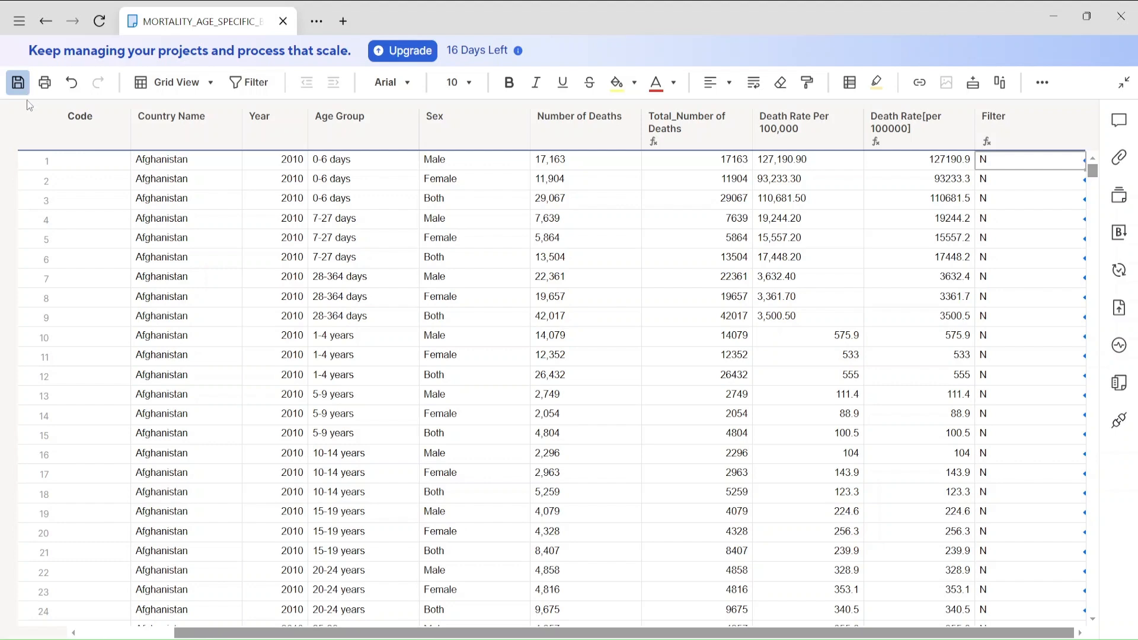
pyautogui.click(19, 83)
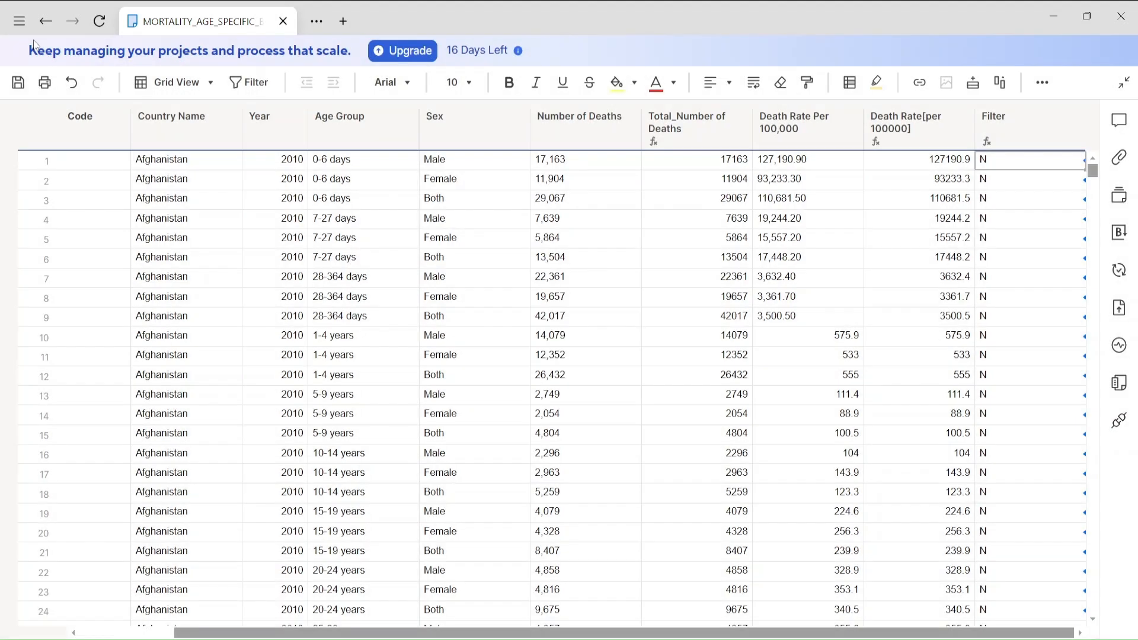
# In the Selection File sheet, uncheck the 1990 row, check the 2010 row and save the sheet.
pyautogui.click(46, 22)
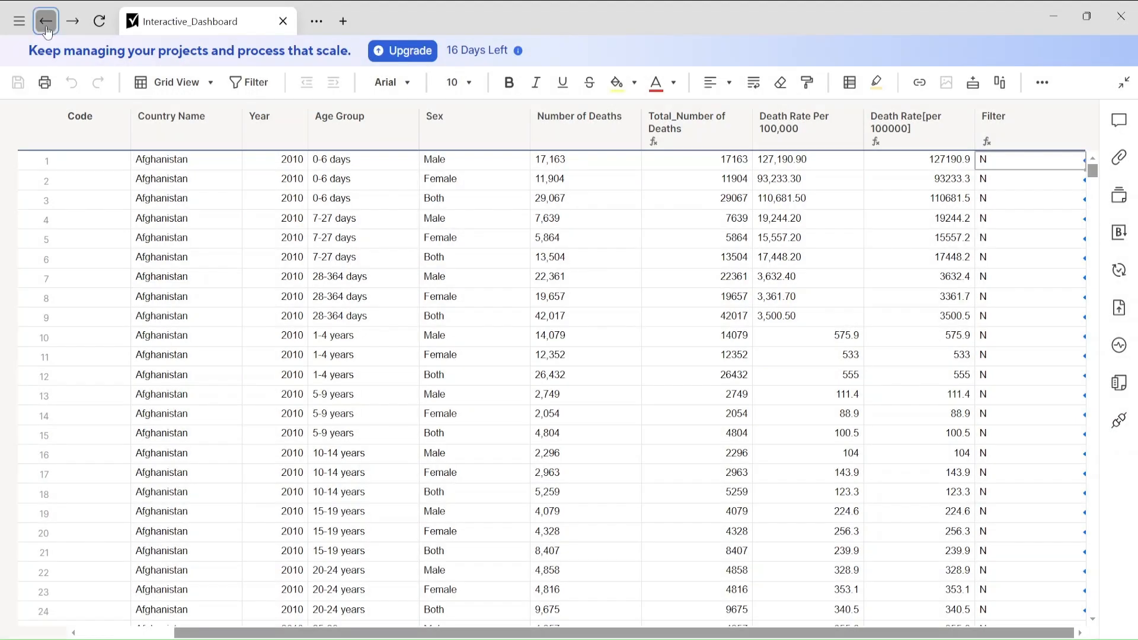
pyautogui.click(451, 312)
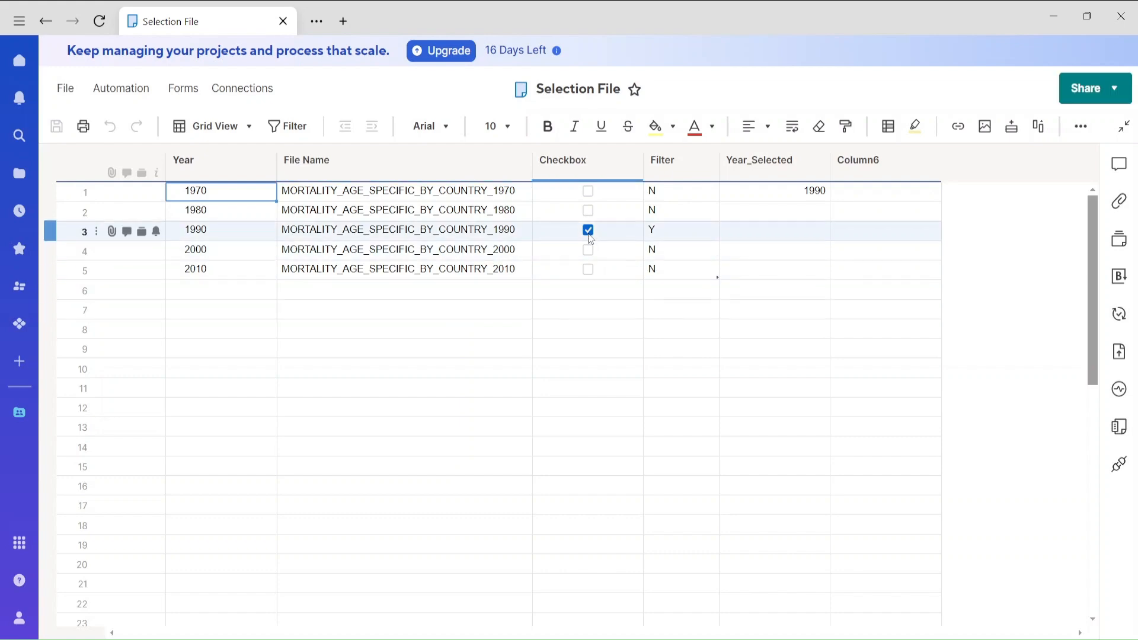
pyautogui.click(588, 229)
pyautogui.click(588, 269)
pyautogui.click(56, 125)
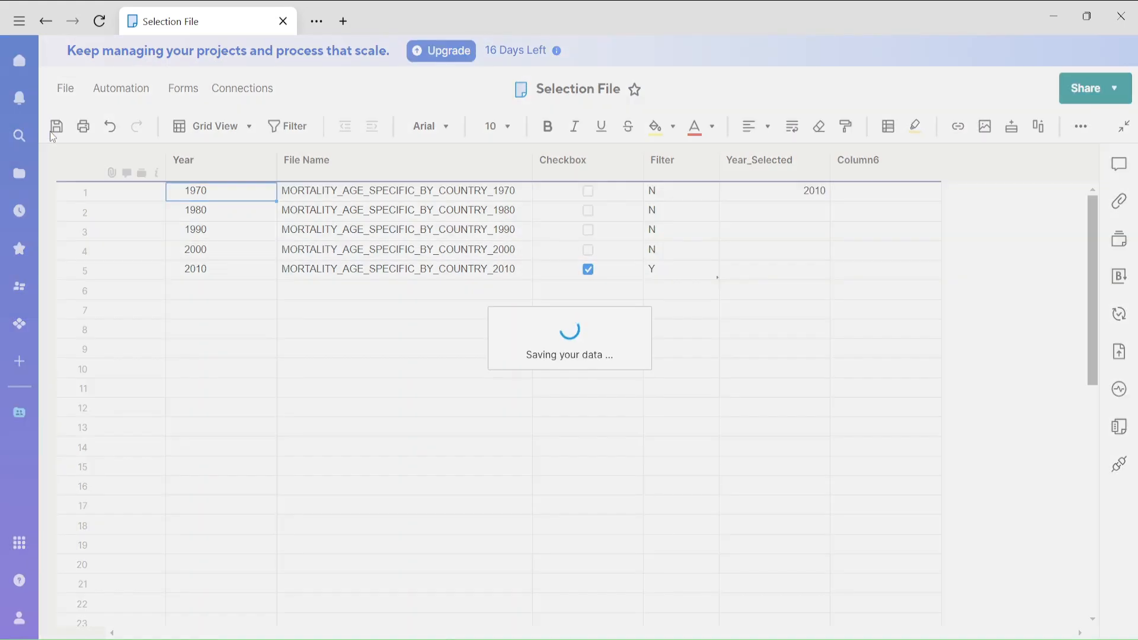
# Reopen the MORTALITY_AGE_SPECIFIC_BY_COUNTRY_2010 sheet and check whether its Filter column follows the year selection.
pyautogui.click(47, 23)
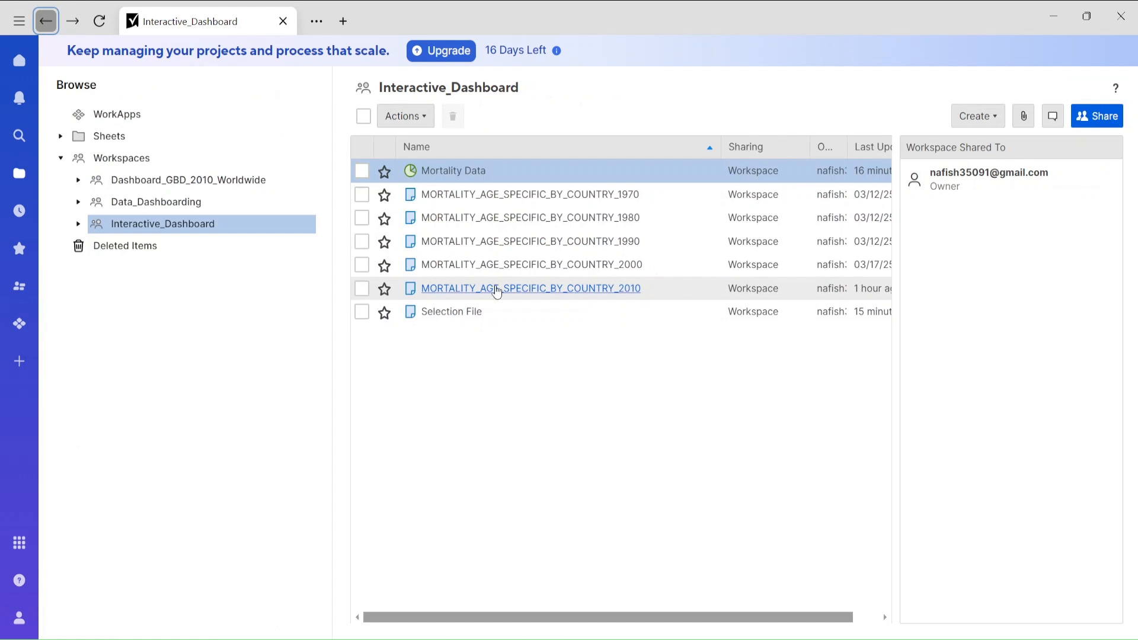
pyautogui.click(515, 288)
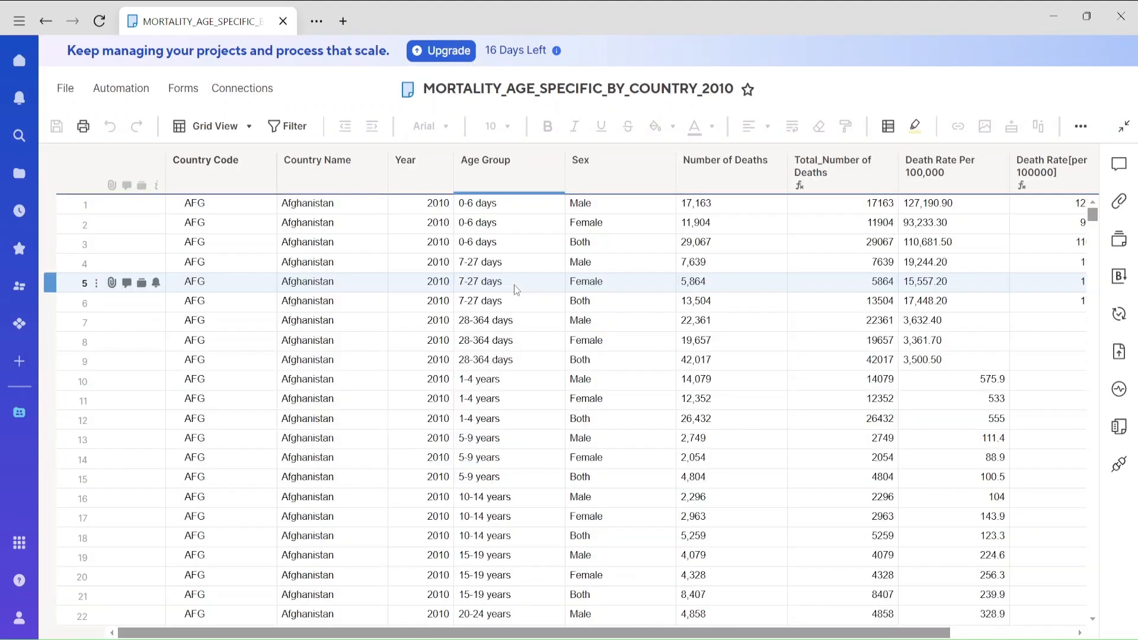
pyautogui.click(1010, 632)
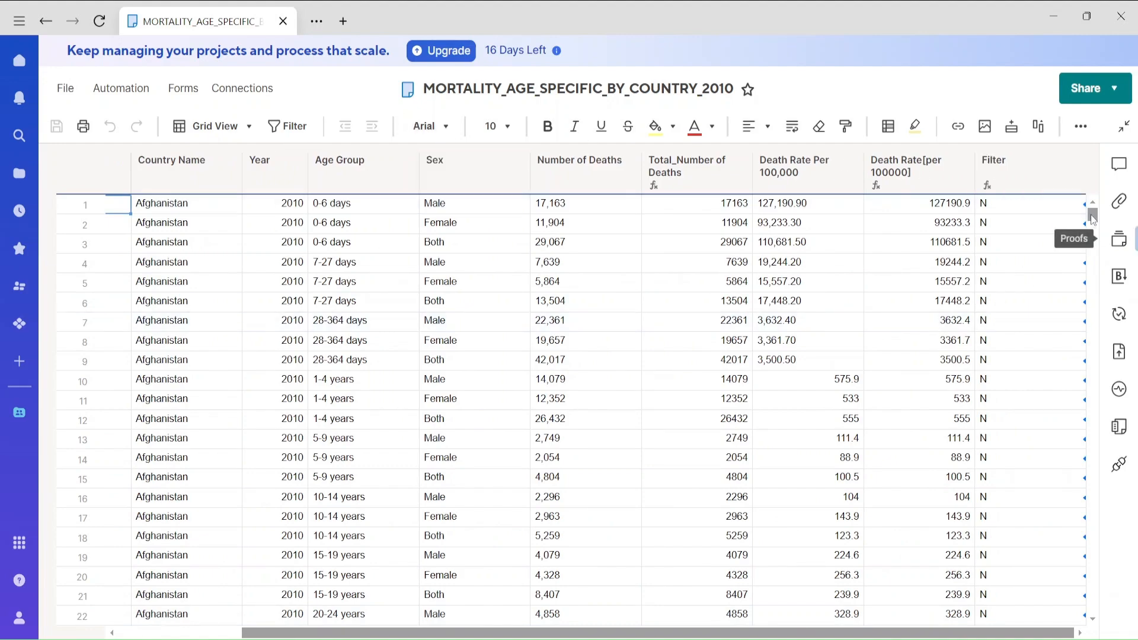
pyautogui.moveTo(1092, 217)
pyautogui.mouseDown()
pyautogui.moveTo(1084, 545)
pyautogui.moveTo(1093, 596)
pyautogui.moveTo(1093, 213)
pyautogui.mouseUp()
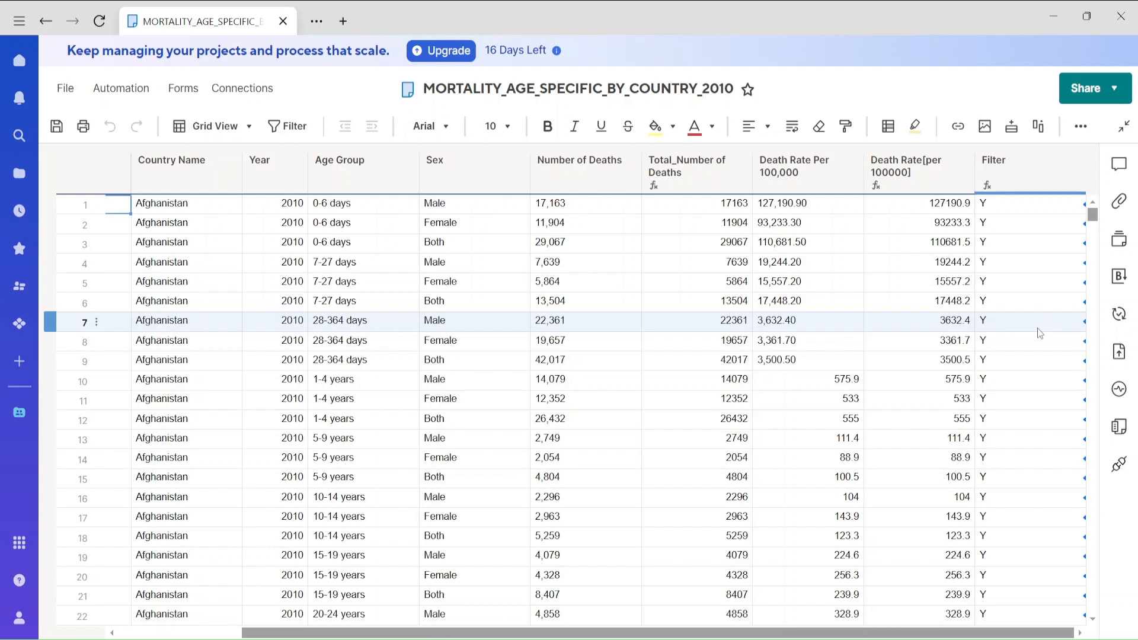
pyautogui.click(45, 21)
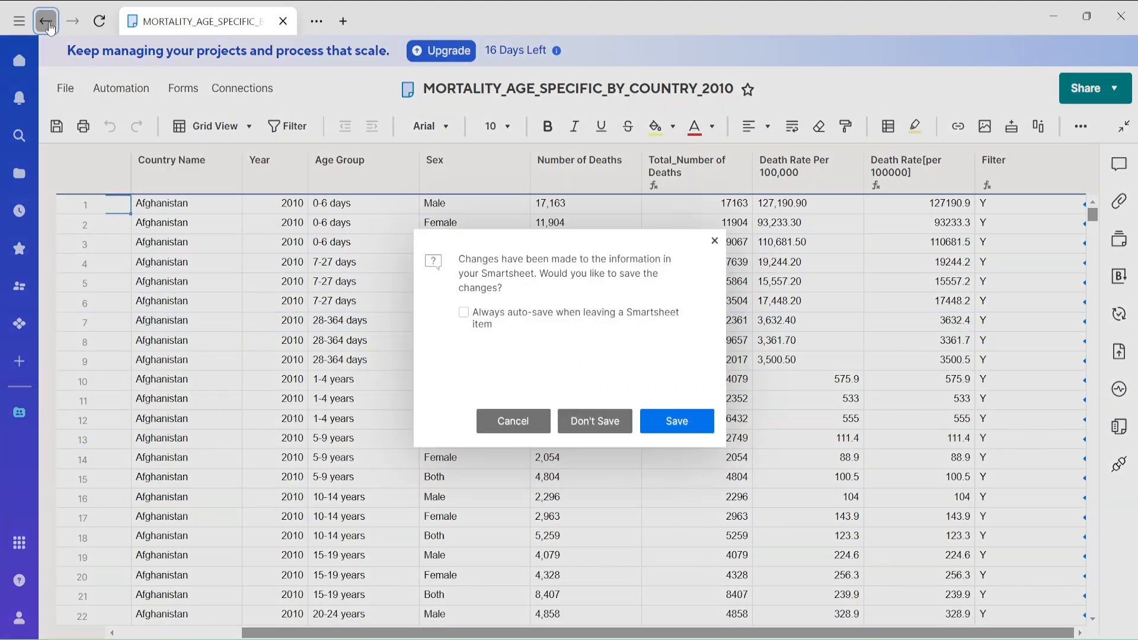
pyautogui.click(517, 425)
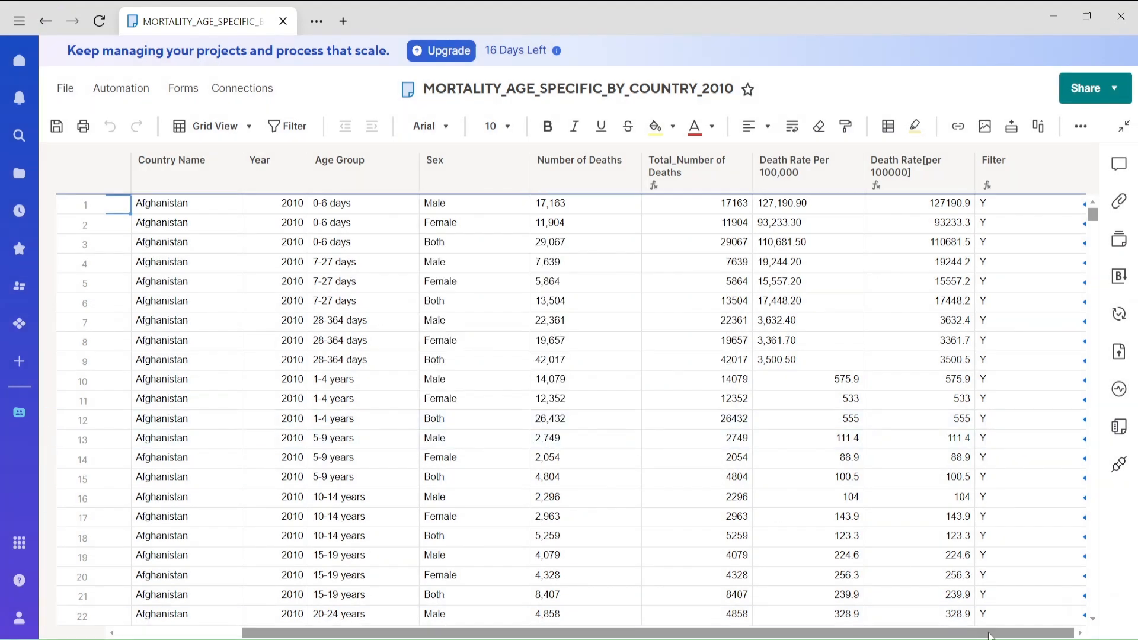
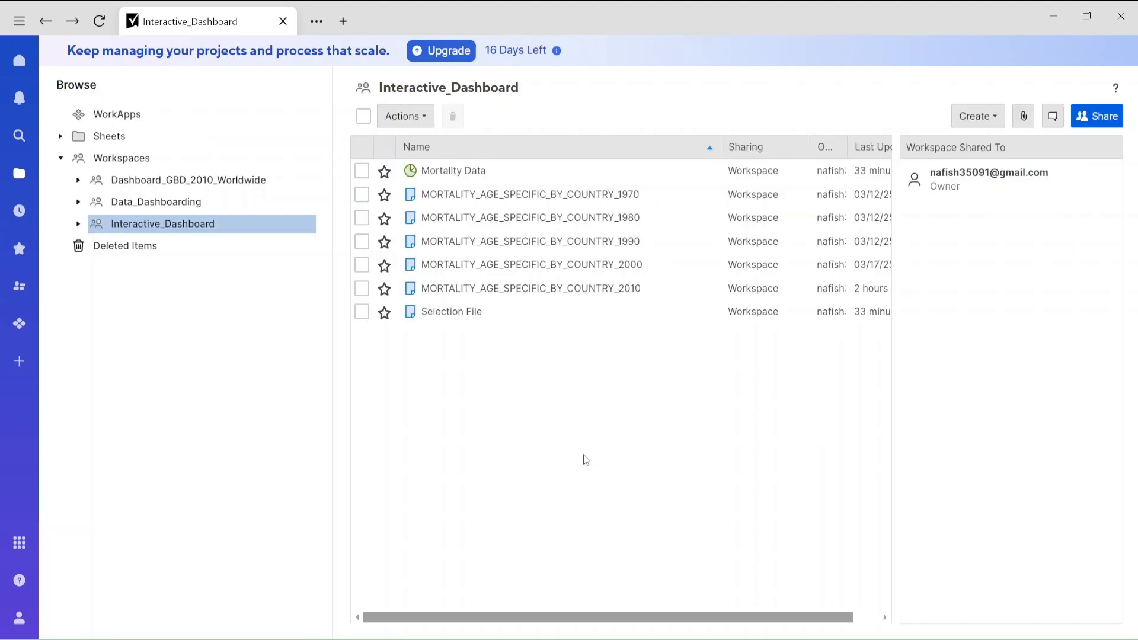
# Create a row report named All Data in the Interactive_Dashboard workspace.
pyautogui.rightClick(543, 400)
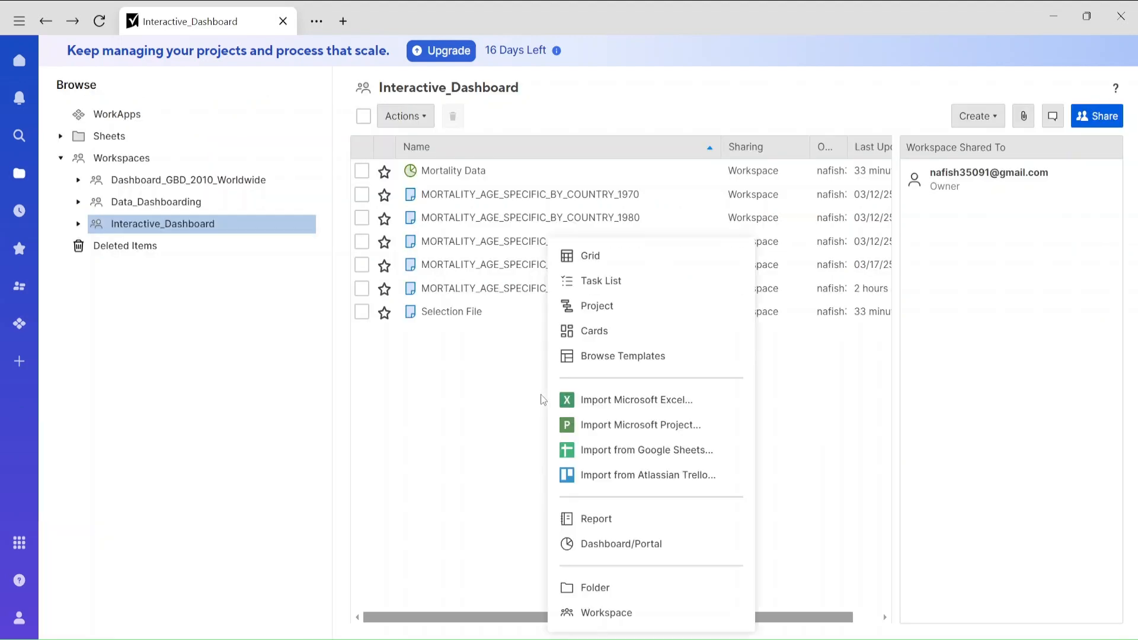
pyautogui.click(621, 517)
pyautogui.click(564, 106)
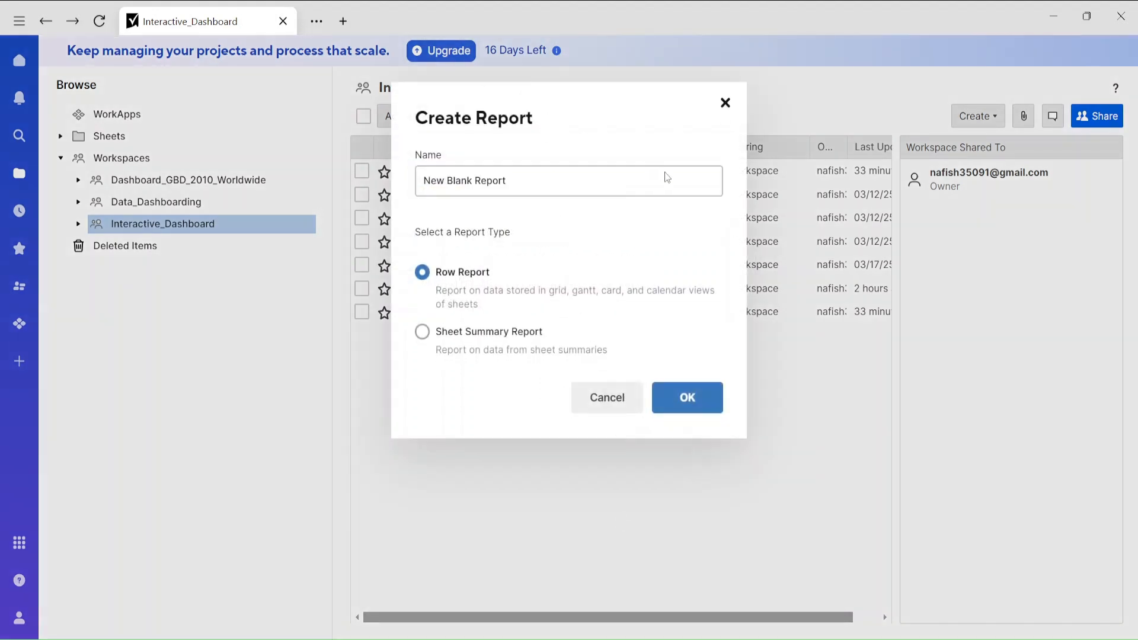
pyautogui.click(461, 274)
pyautogui.click(518, 183)
pyautogui.tripleClick(466, 189)
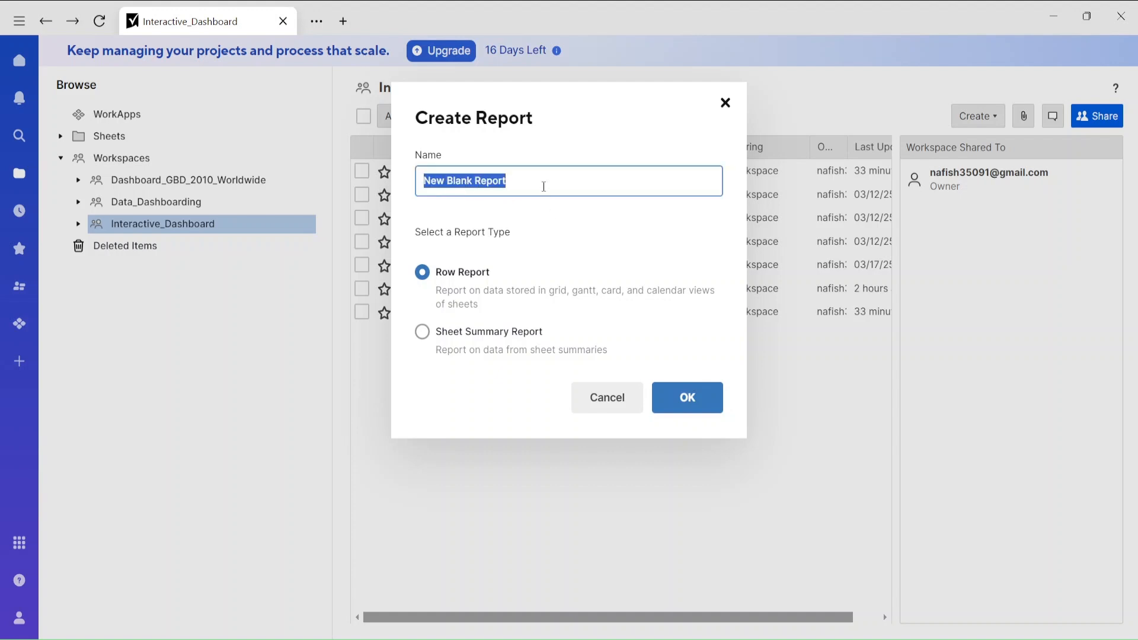
pyautogui.write('All Data')
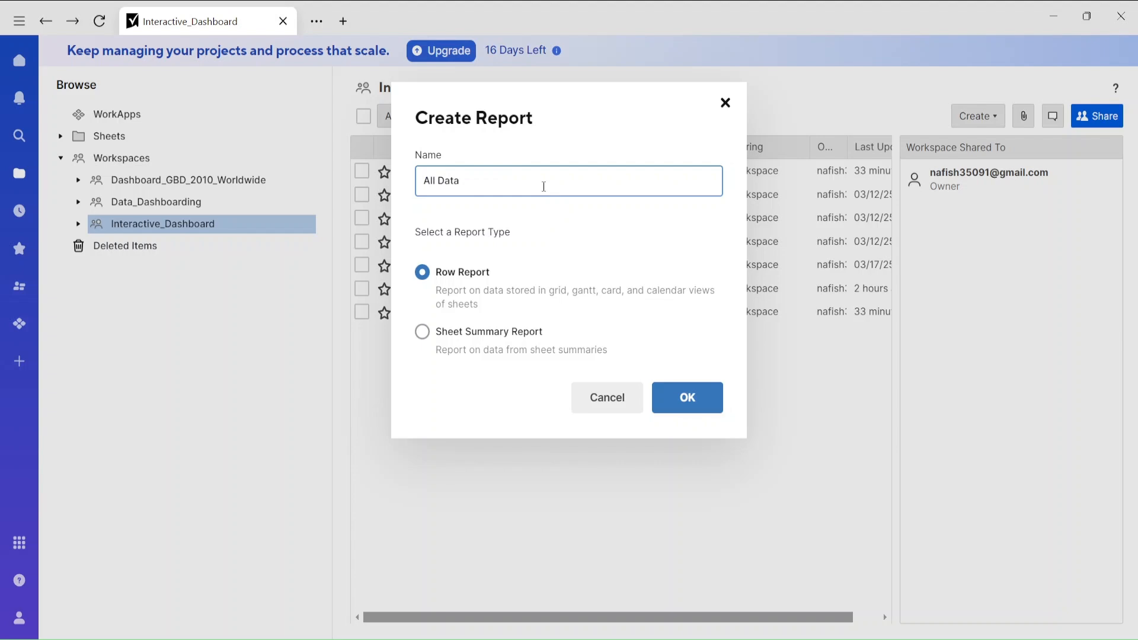
pyautogui.click(677, 402)
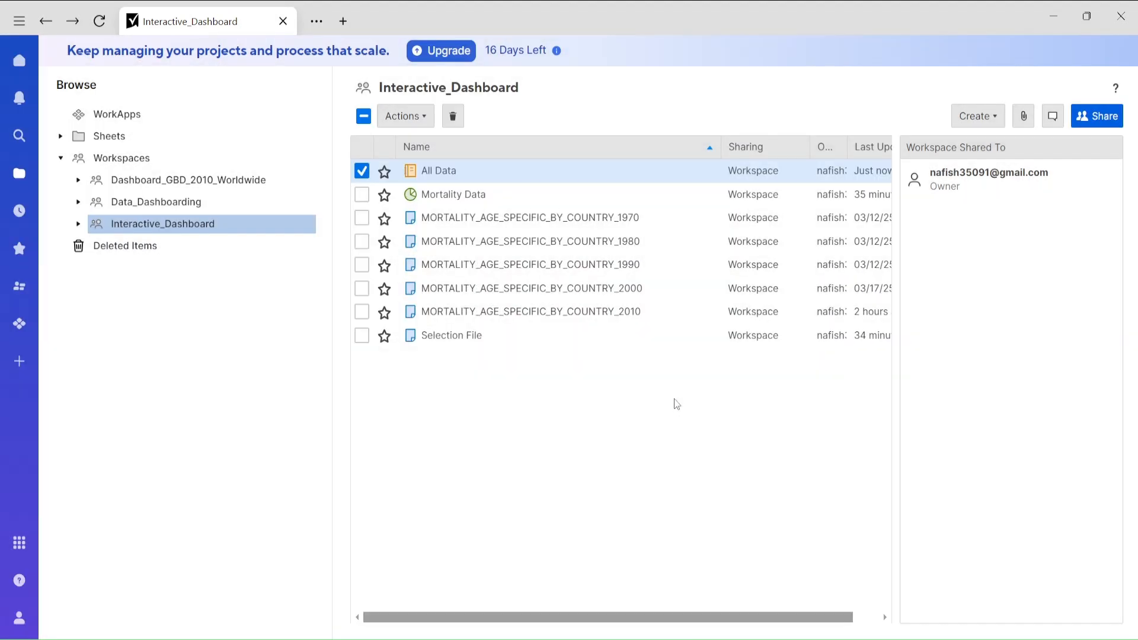
# Open the All Data report and choose the five MORTALITY_AGE_SPECIFIC_BY_COUNTRY sheets, 1970 through 2010, as its source sheets.
pyautogui.click(441, 171)
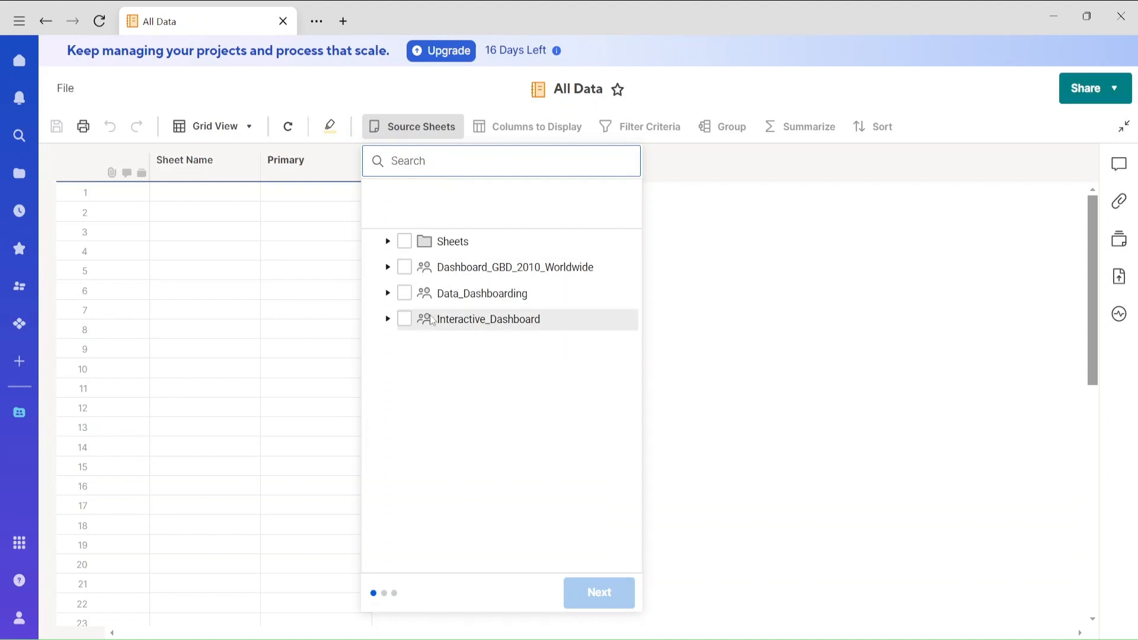
pyautogui.click(387, 319)
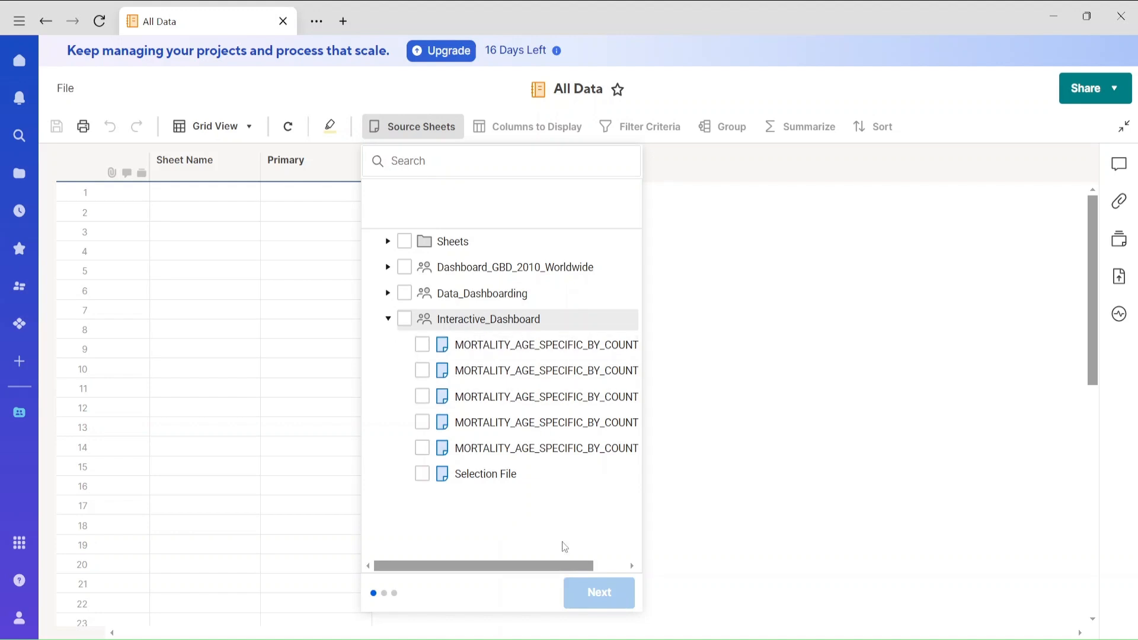
pyautogui.moveTo(548, 568); pyautogui.dragTo(631, 574)
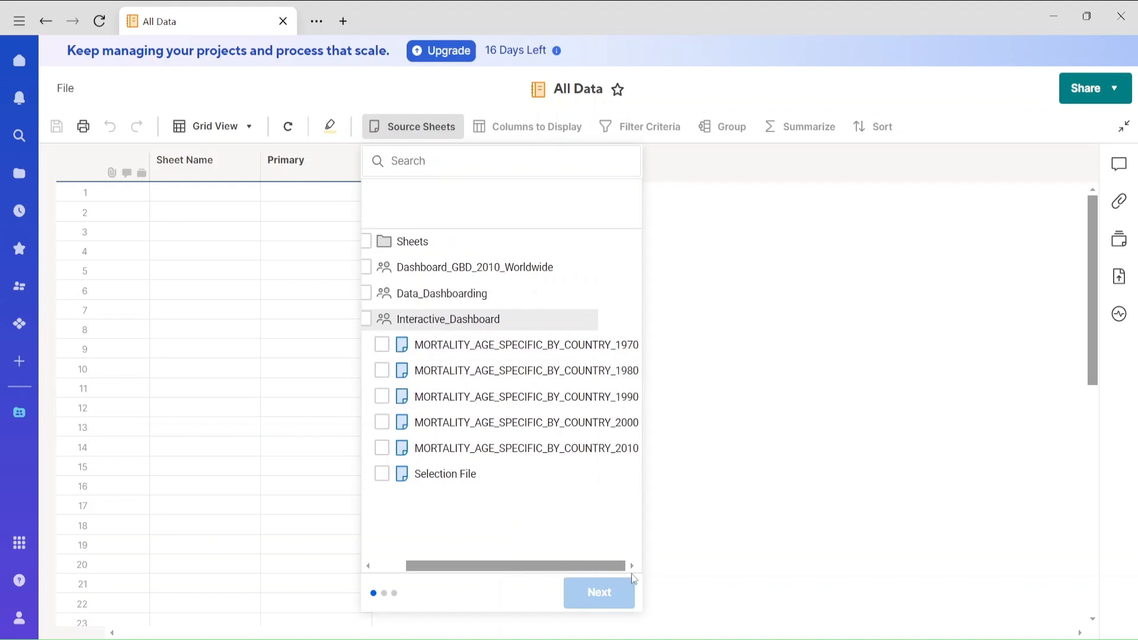
pyautogui.click(382, 348)
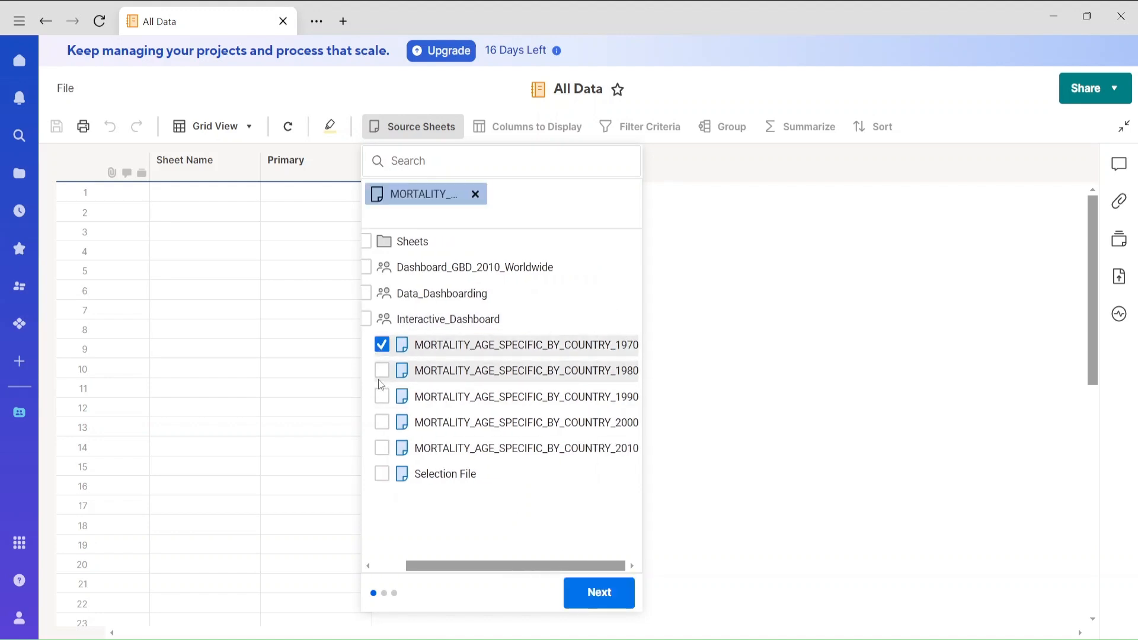
pyautogui.click(381, 371)
pyautogui.click(382, 397)
pyautogui.click(382, 423)
pyautogui.click(380, 447)
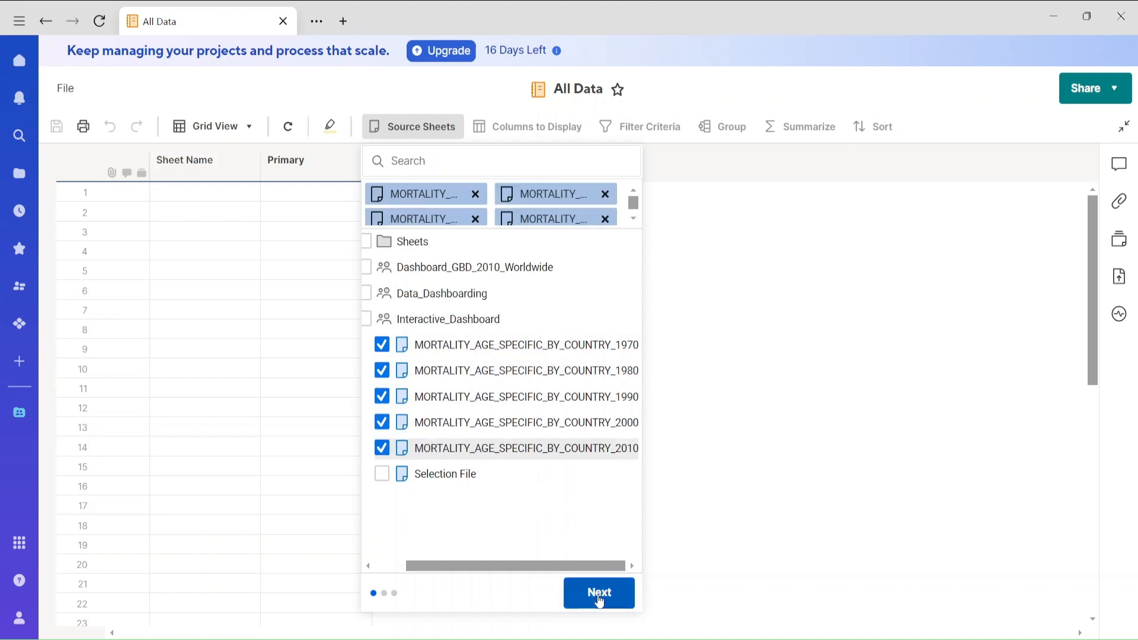
pyautogui.click(599, 594)
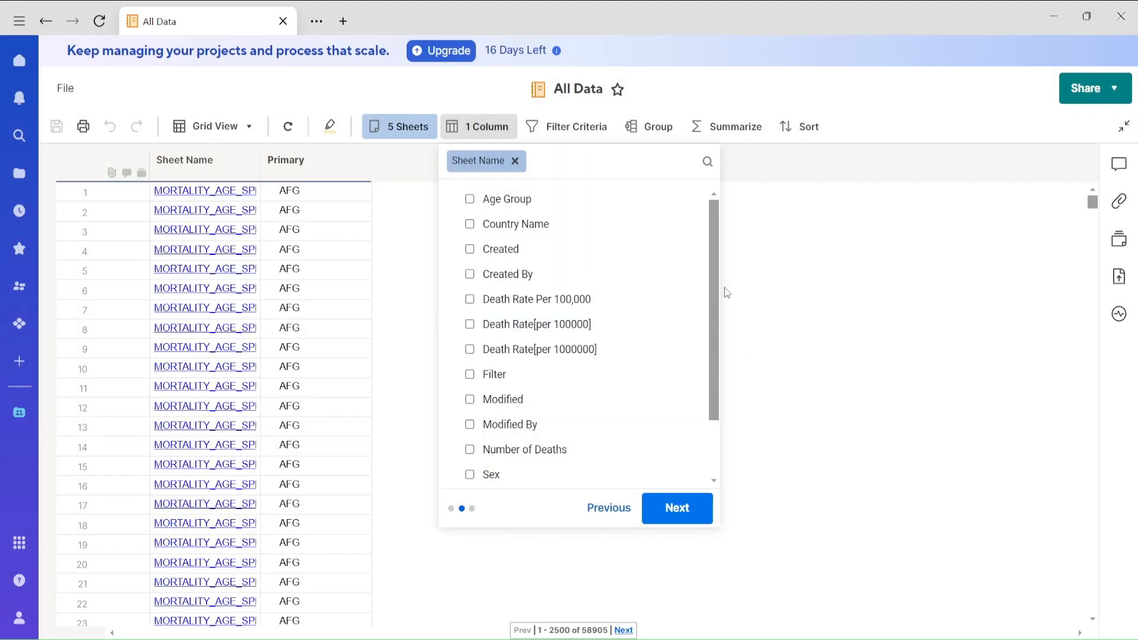
# Add the Country Name, Age Group, Total_Number of Deaths and Death Rate[per 100000] columns to the report.
pyautogui.moveTo(713, 297); pyautogui.dragTo(717, 267)
pyautogui.click(470, 224)
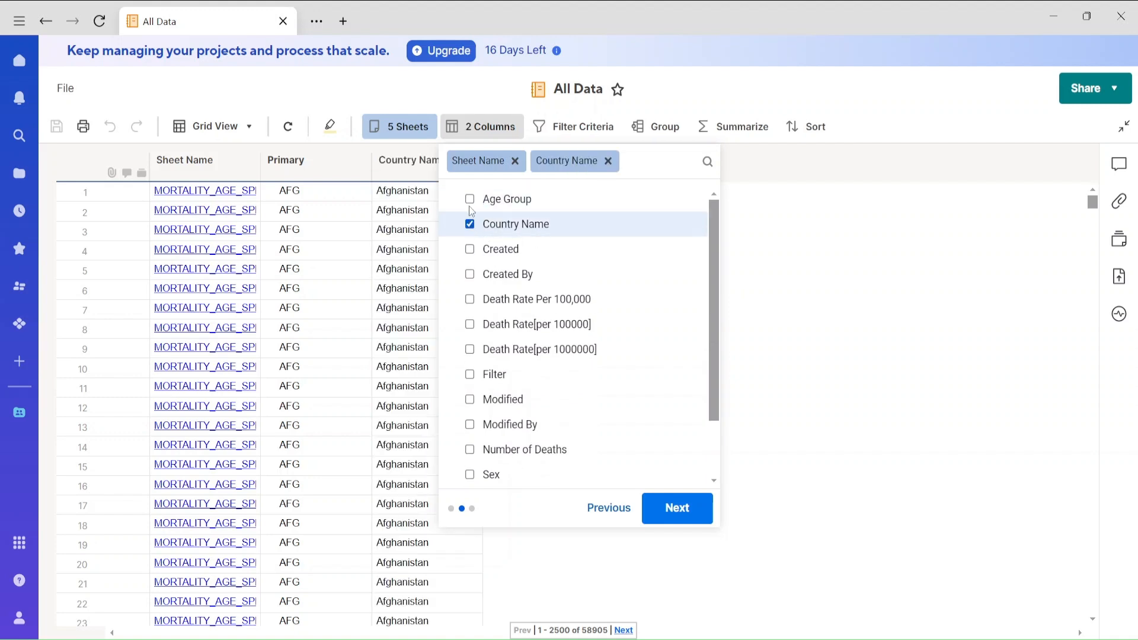
pyautogui.click(470, 199)
pyautogui.moveTo(714, 338); pyautogui.dragTo(714, 423)
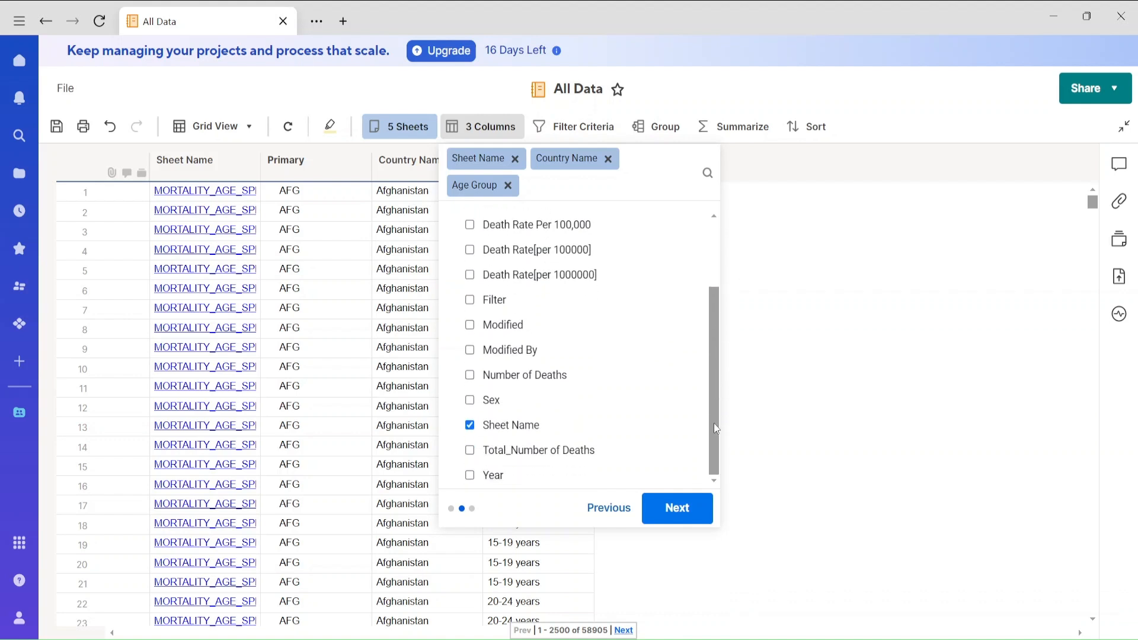
pyautogui.click(470, 451)
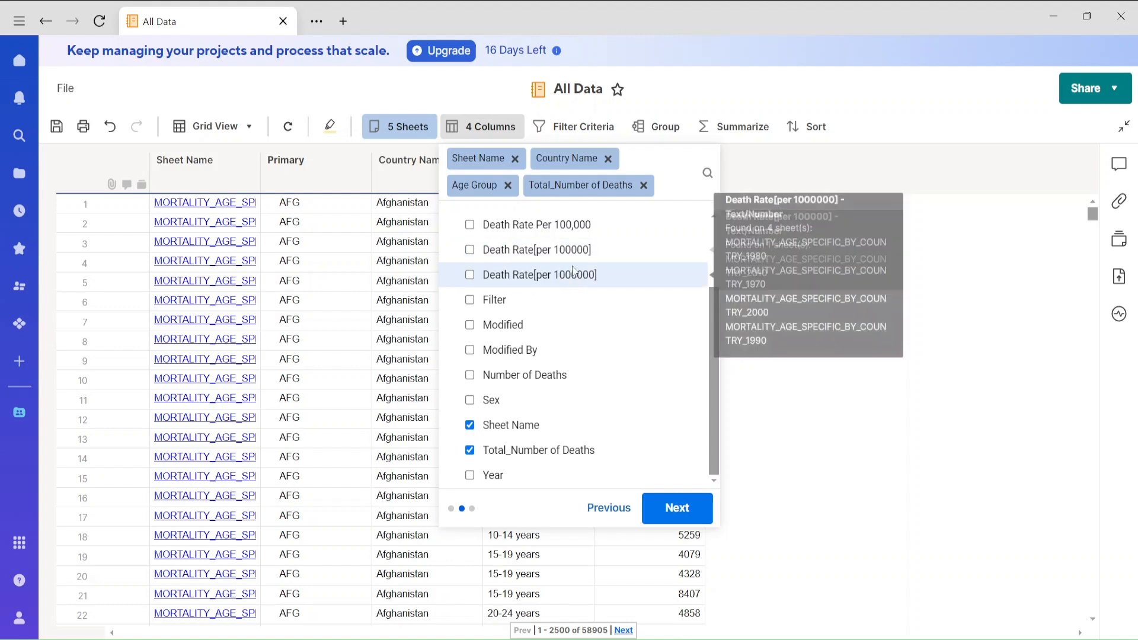
pyautogui.click(471, 251)
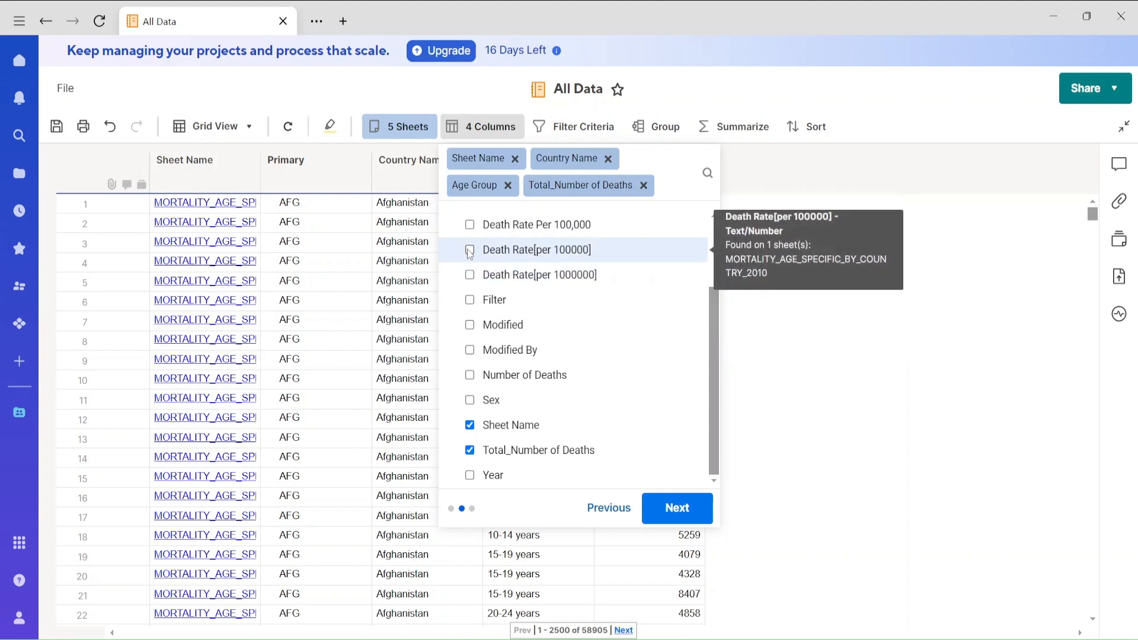
pyautogui.click(674, 513)
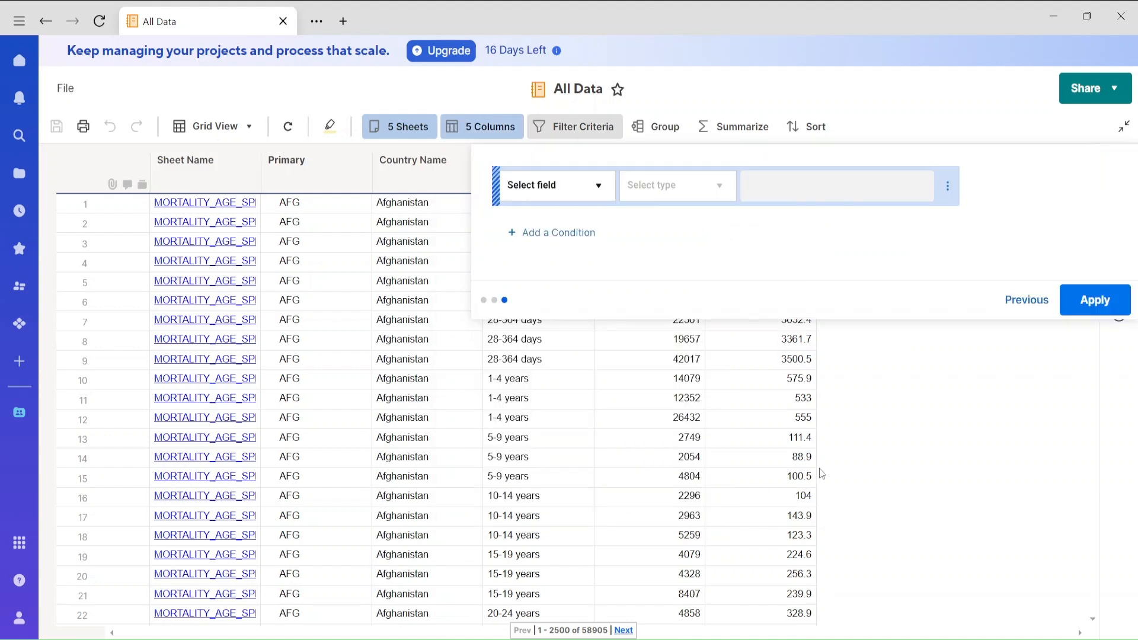
# Apply the report setup without any filter condition and look through the first page of rows.
pyautogui.click(545, 190)
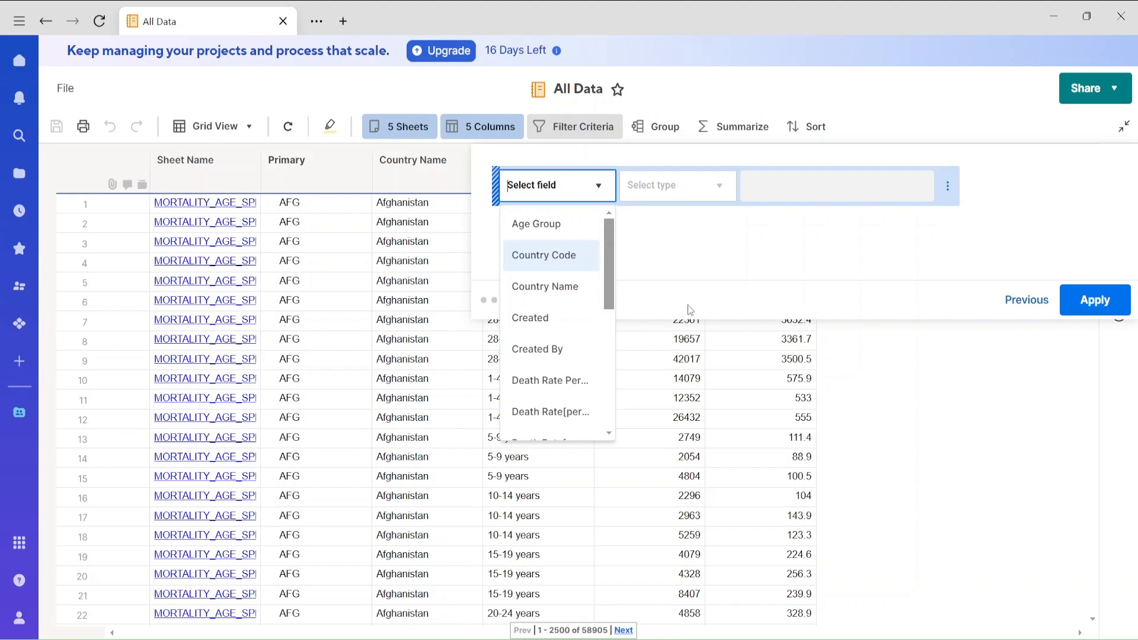
pyautogui.click(1106, 308)
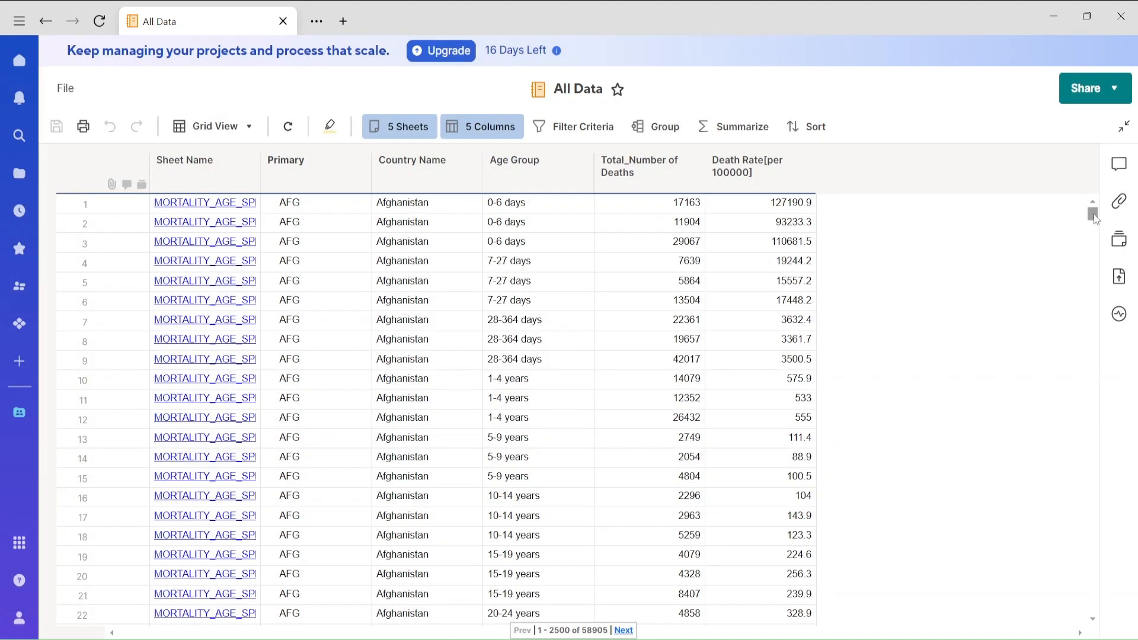
pyautogui.moveTo(1092, 213); pyautogui.dragTo(1077, 614)
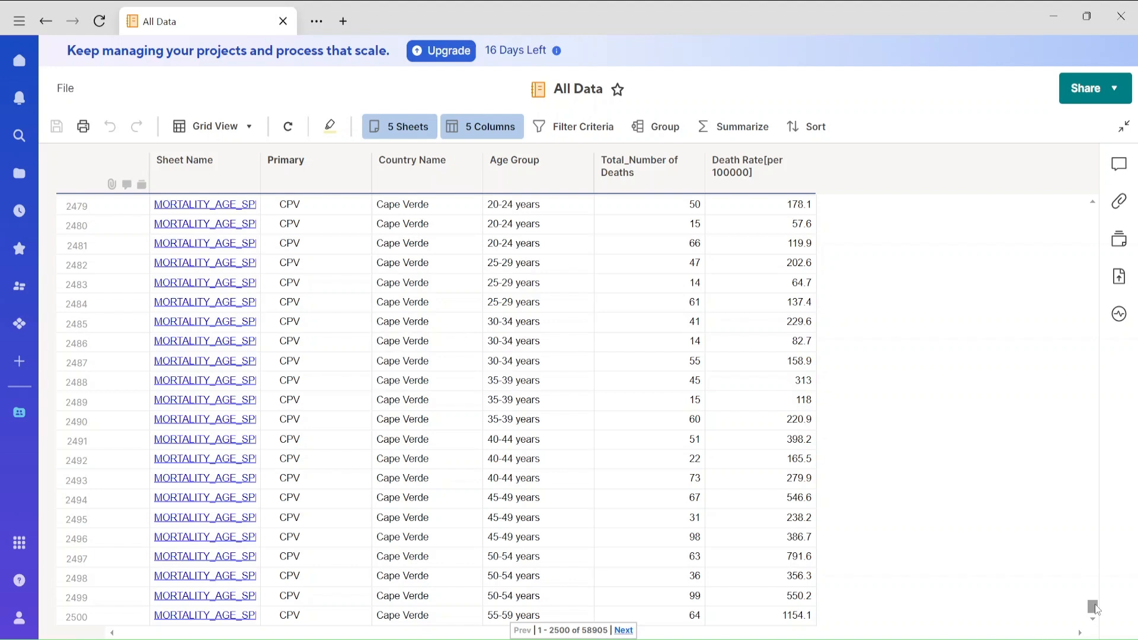
pyautogui.moveTo(1092, 607); pyautogui.dragTo(1092, 207)
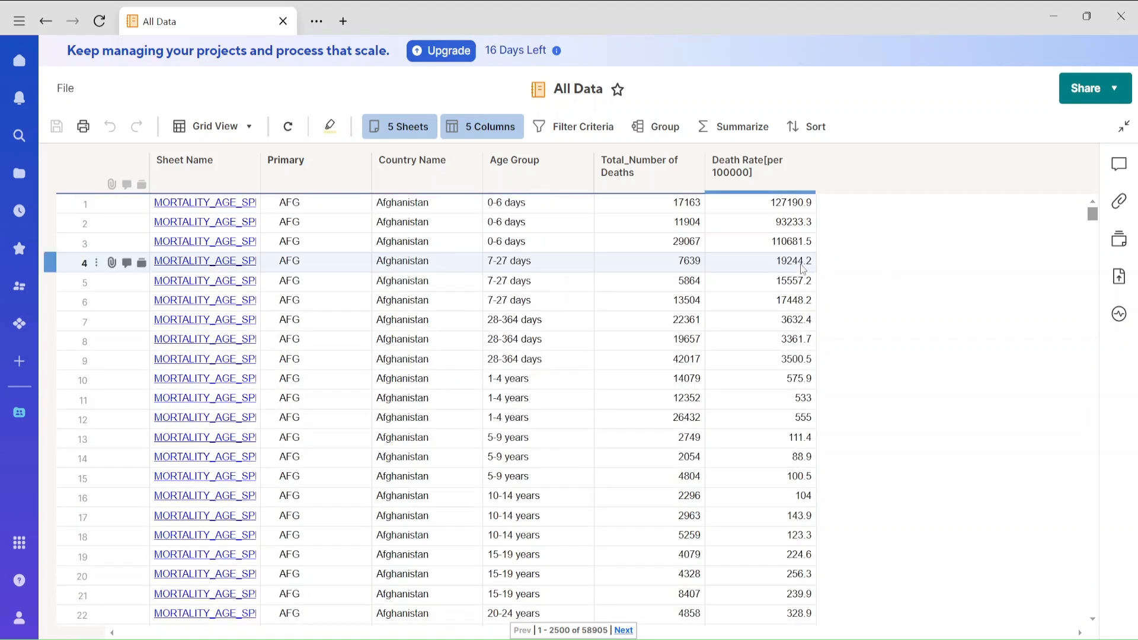
# Try to filter the report to rows whose Age Group is equal to "80 years".
pyautogui.click(578, 127)
pyautogui.click(593, 186)
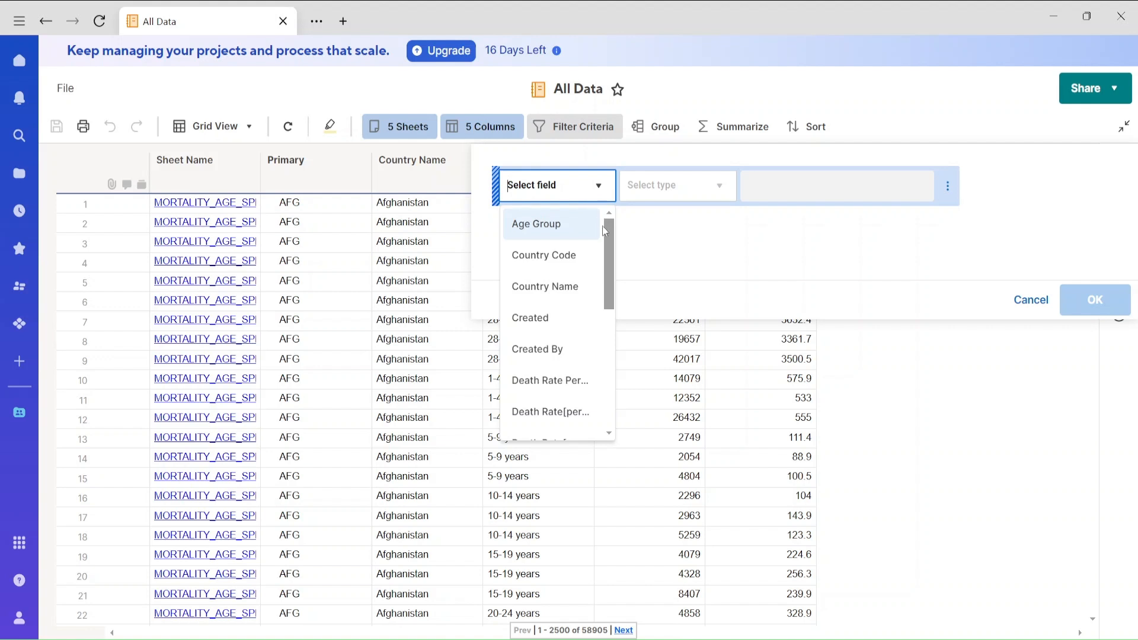
pyautogui.click(562, 225)
pyautogui.click(694, 188)
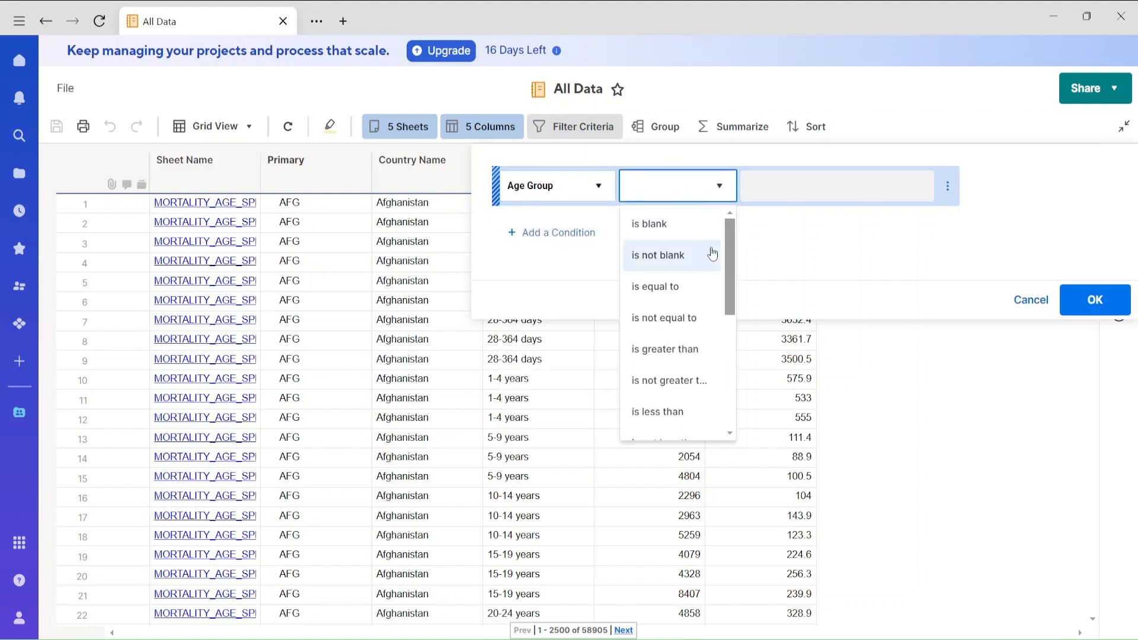
pyautogui.click(685, 288)
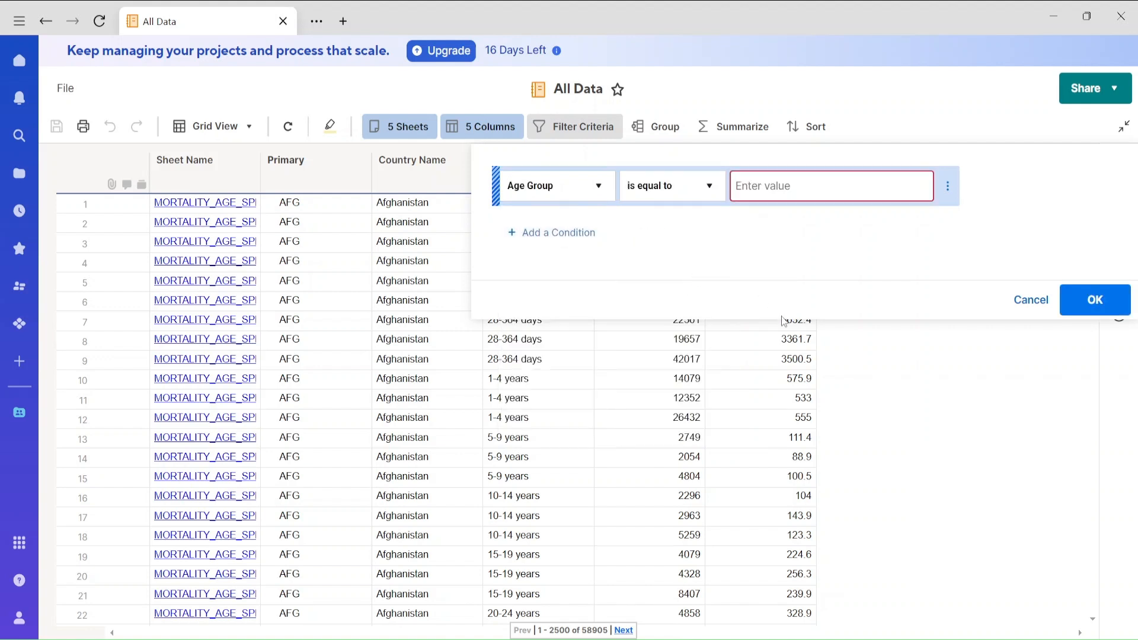
pyautogui.click(767, 188)
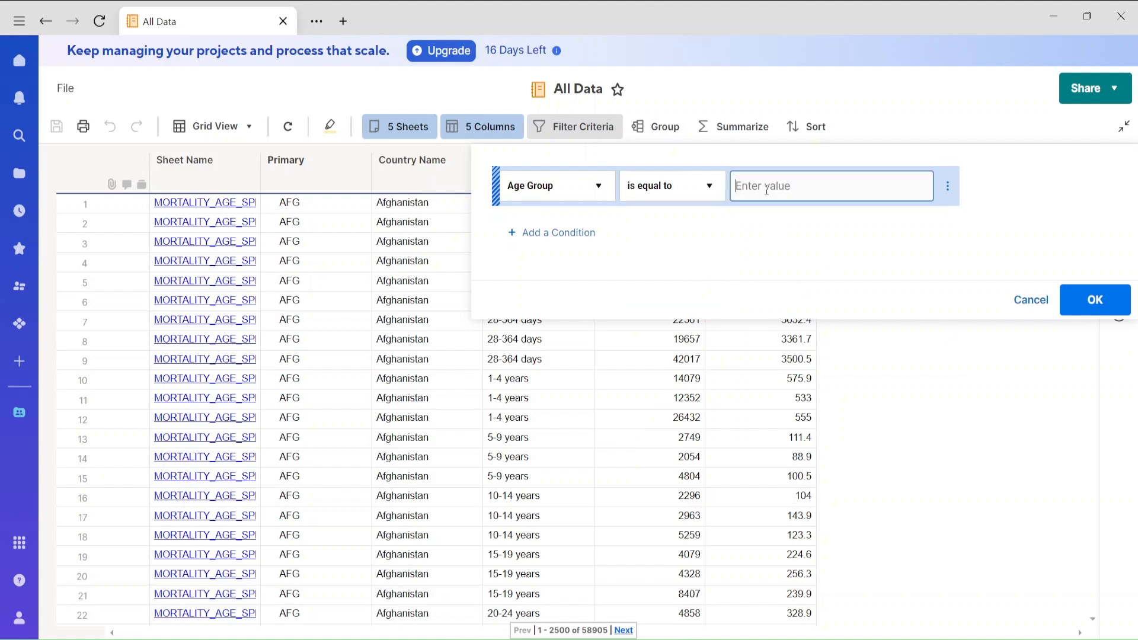
pyautogui.write('80')
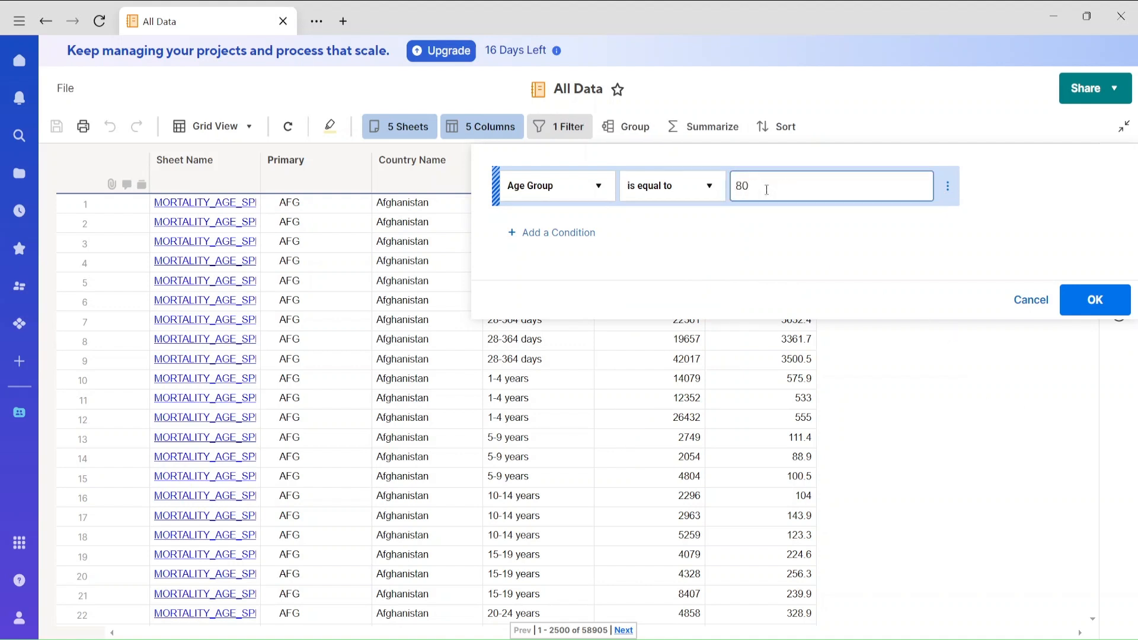
pyautogui.write(' years')
pyautogui.click(1095, 299)
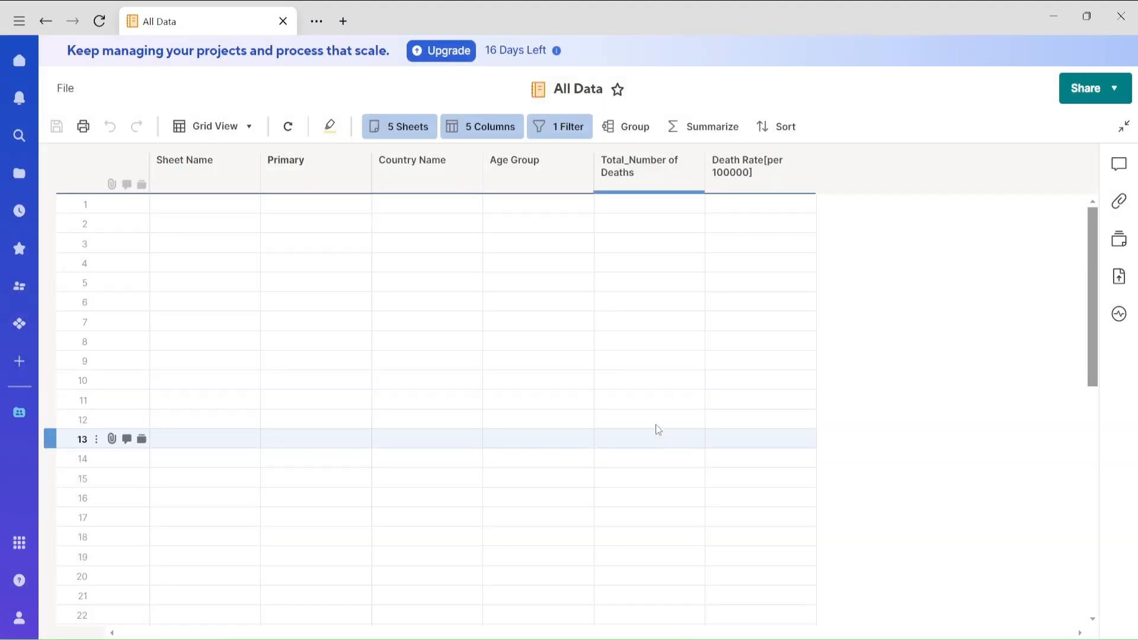
# Delete the Age Group filter condition and apply the report without it.
pyautogui.click(561, 132)
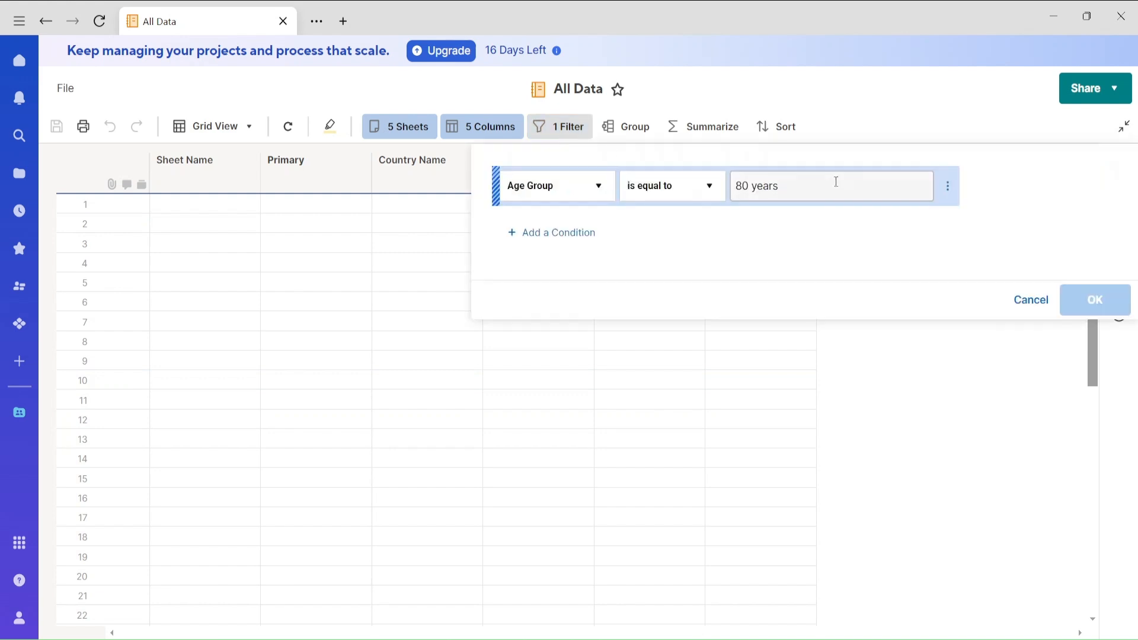
pyautogui.click(948, 186)
pyautogui.click(1007, 191)
pyautogui.click(1090, 228)
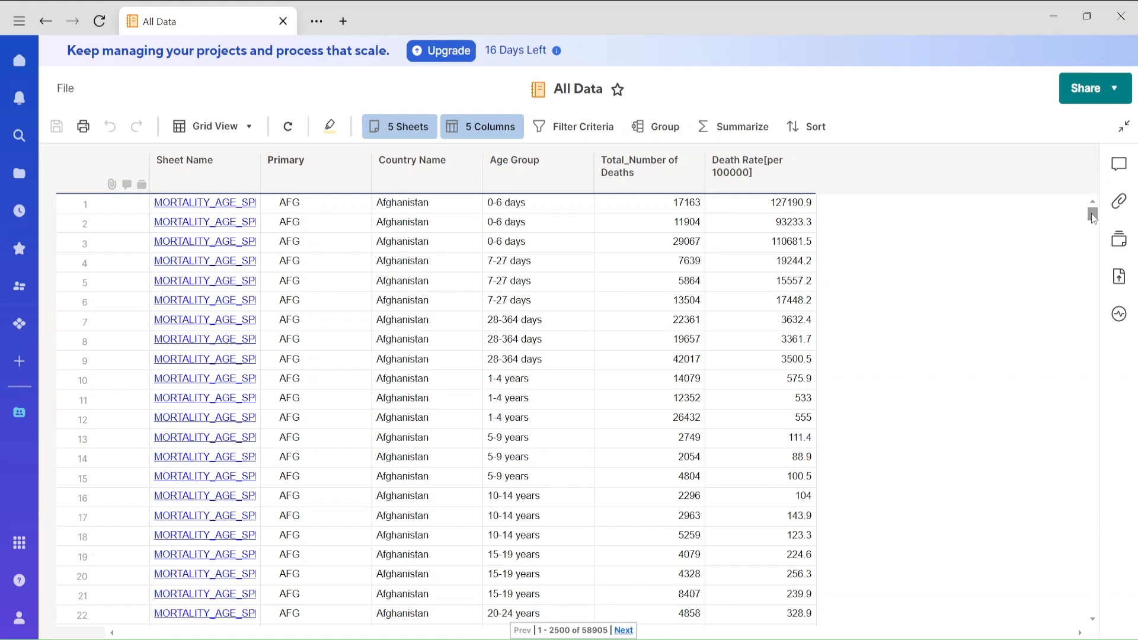
pyautogui.moveTo(1092, 217)
pyautogui.mouseDown()
pyautogui.moveTo(1091, 228)
pyautogui.moveTo(1090, 197)
pyautogui.mouseUp()
# Filter the report to rows whose Age Group contains "80+ years".
pyautogui.click(571, 128)
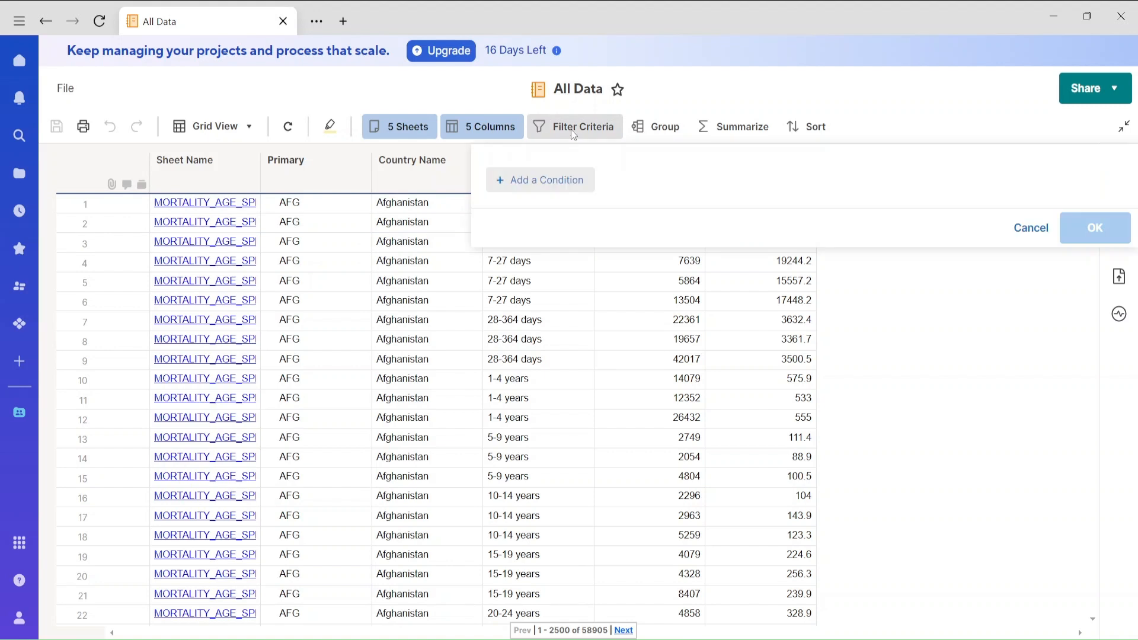
pyautogui.click(563, 181)
pyautogui.click(561, 197)
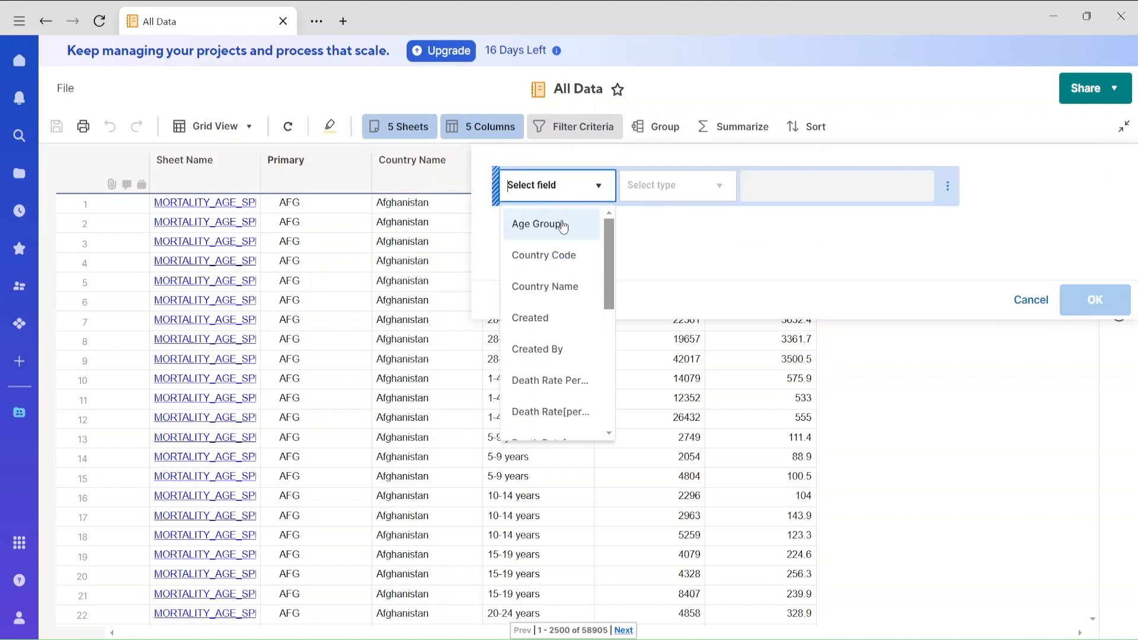
pyautogui.click(563, 224)
pyautogui.click(670, 196)
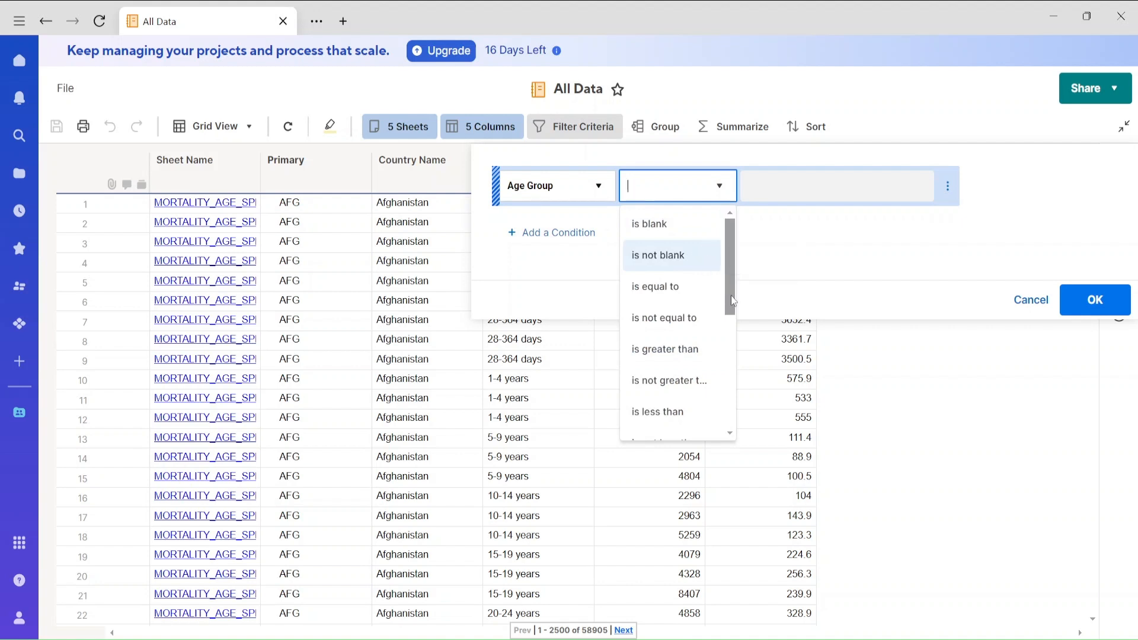
pyautogui.scroll(-4, 729, 294)
pyautogui.click(663, 307)
pyautogui.click(758, 190)
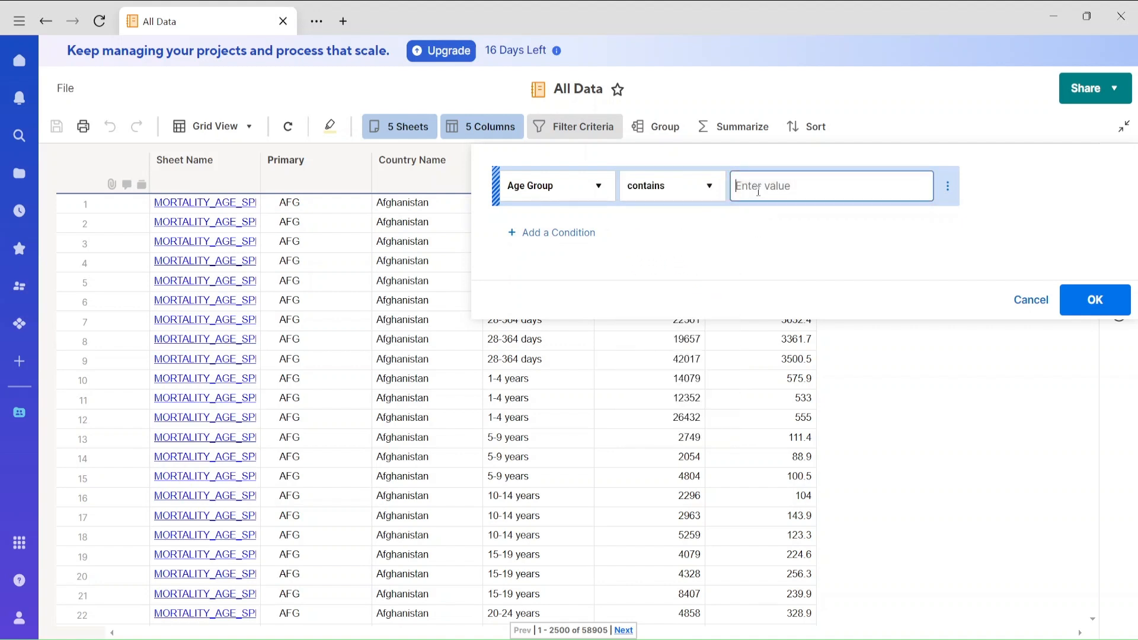
pyautogui.write('80')
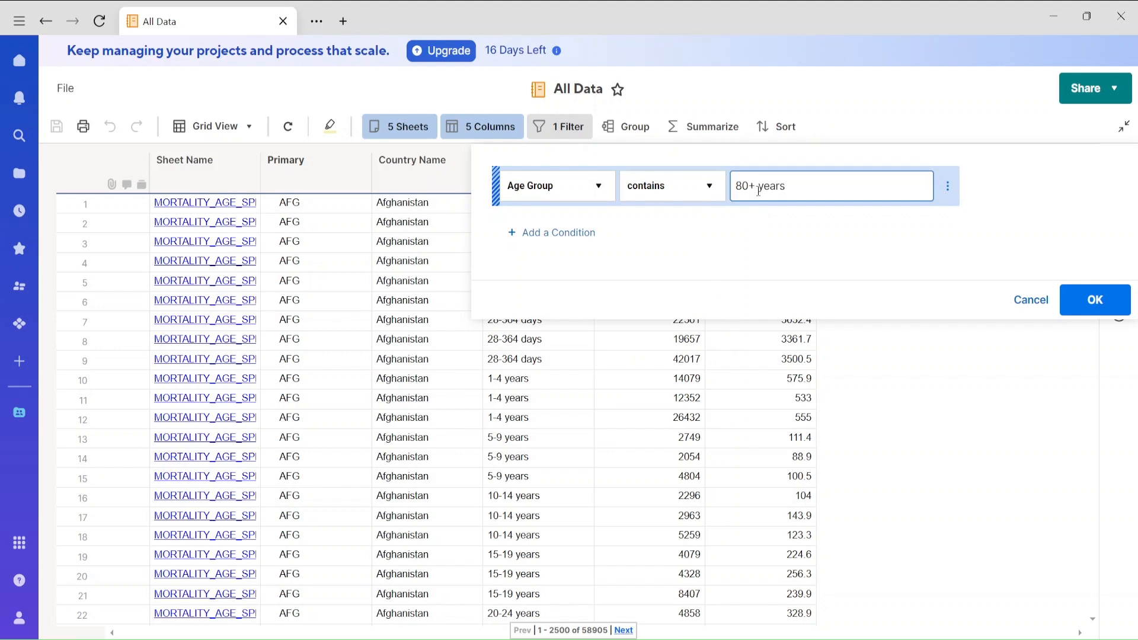
pyautogui.write('+ years')
pyautogui.click(1094, 300)
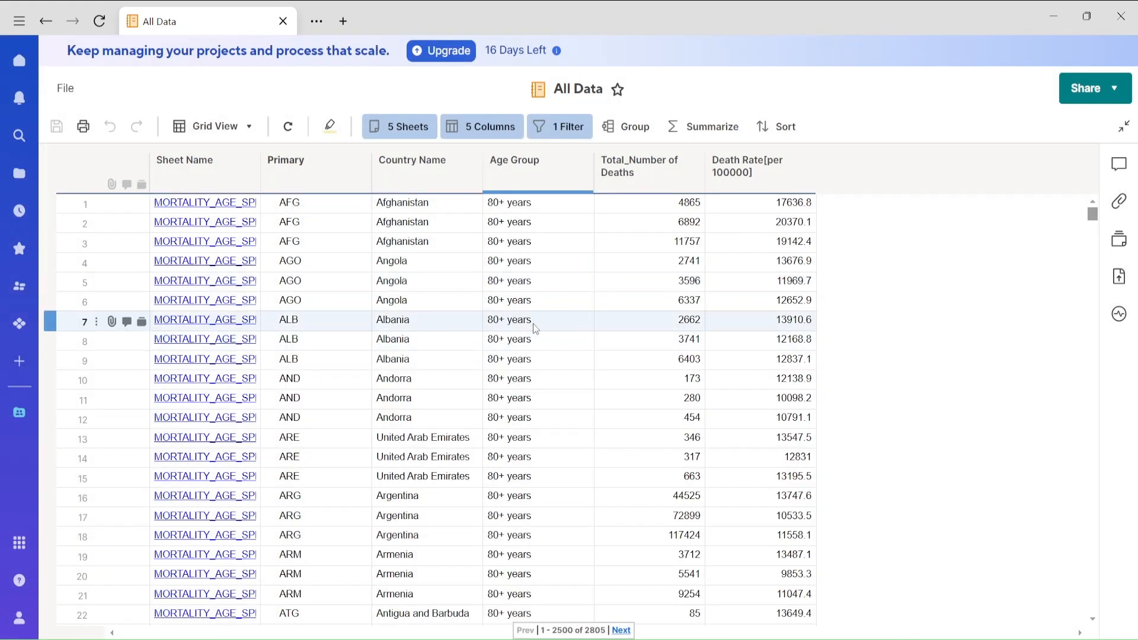
# Add a second report filter condition requiring the Filter column to be equal to "Y".
pyautogui.click(570, 139)
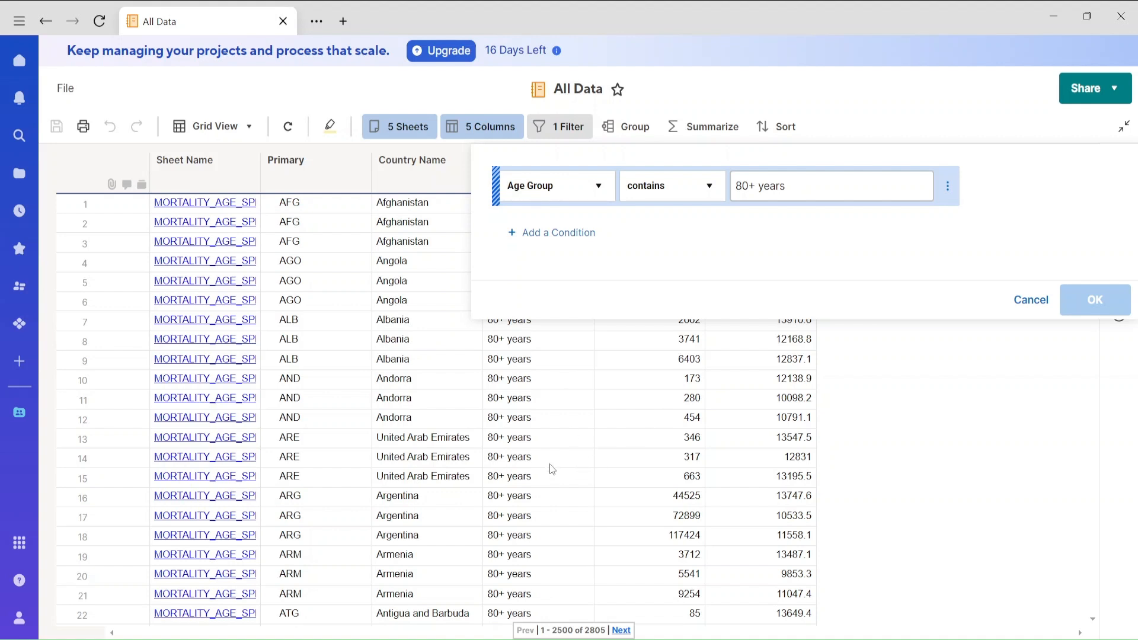
pyautogui.click(545, 232)
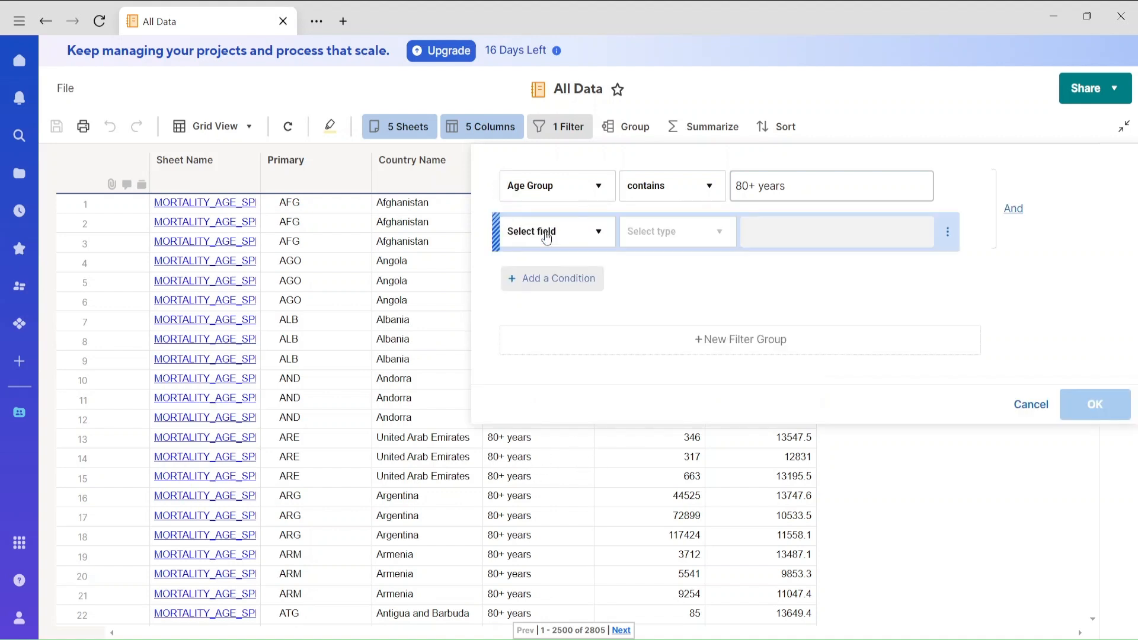
pyautogui.click(541, 231)
pyautogui.scroll(-5, 592, 440)
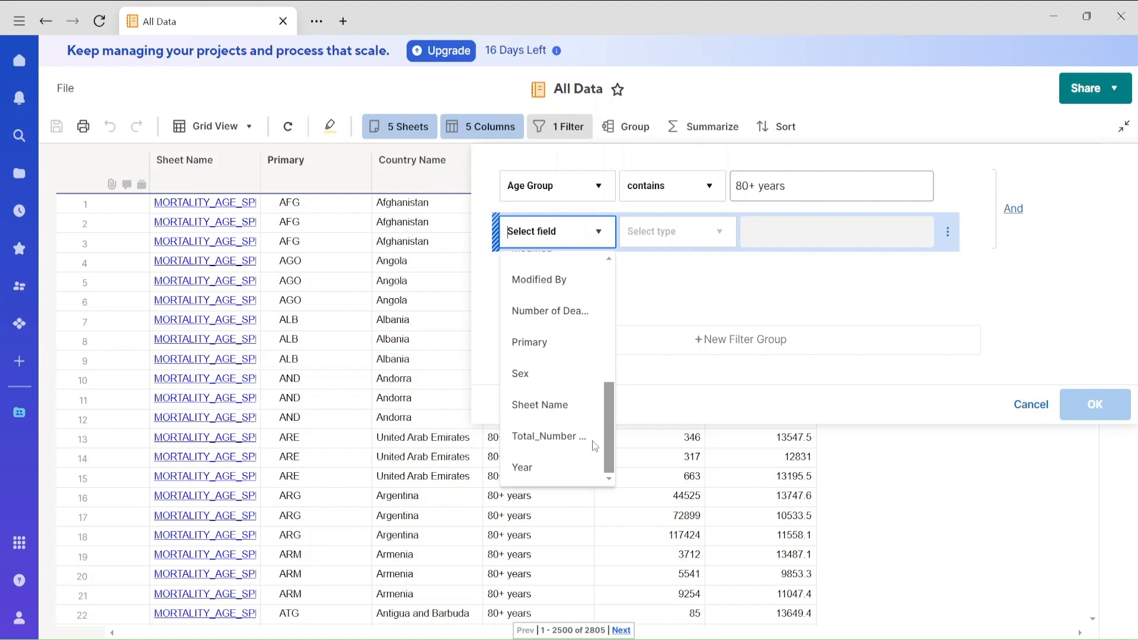
pyautogui.scroll(2, 591, 440)
pyautogui.scroll(1, 615, 392)
pyautogui.click(559, 334)
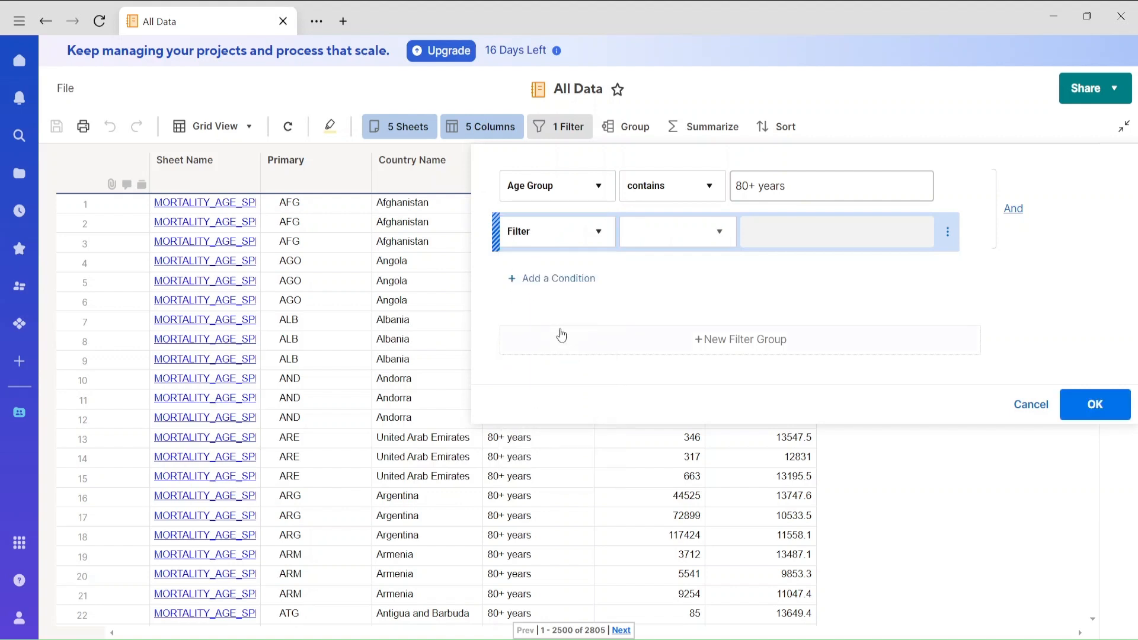
pyautogui.click(692, 232)
pyautogui.click(673, 332)
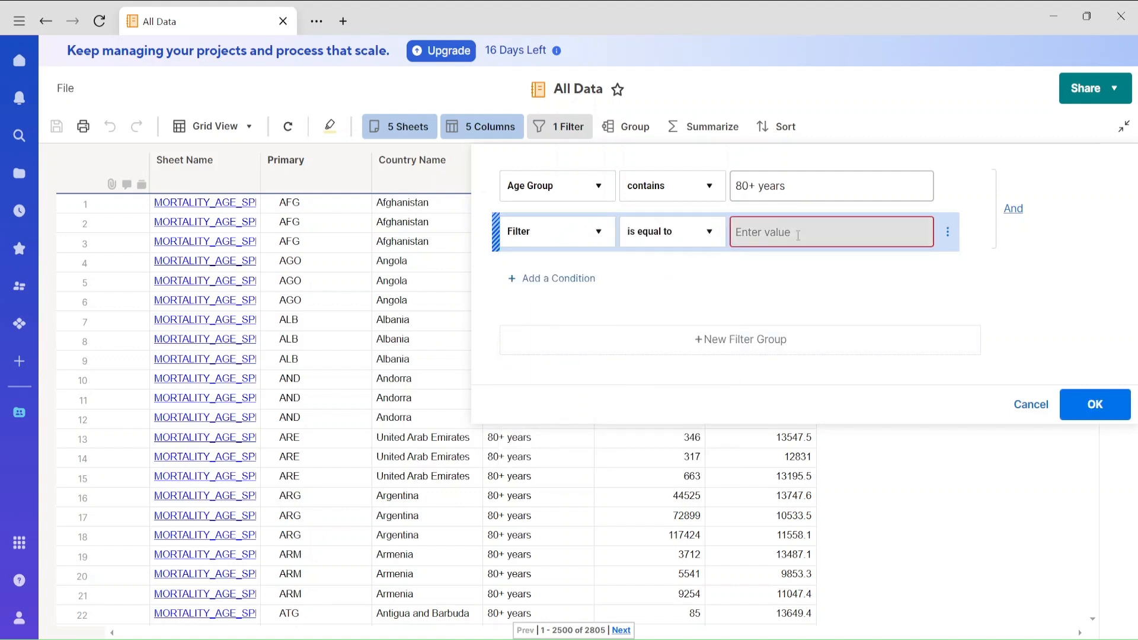
pyautogui.click(797, 234)
pyautogui.write('Y')
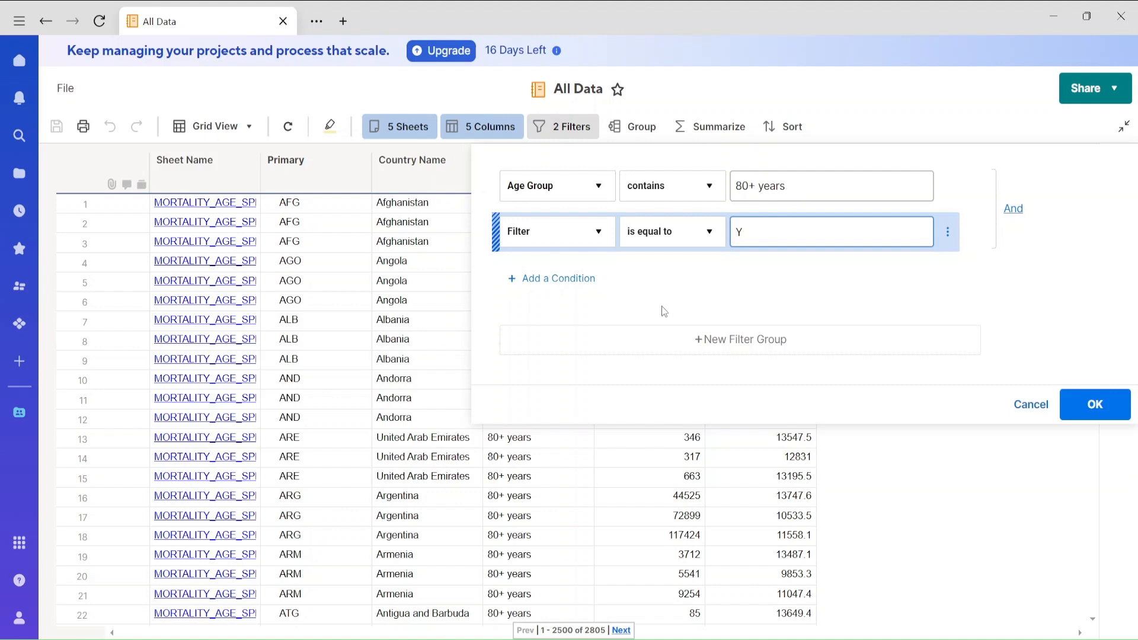
# Add a third filter condition requiring Sex to be equal to "Both" and apply the filters to the report.
pyautogui.click(567, 287)
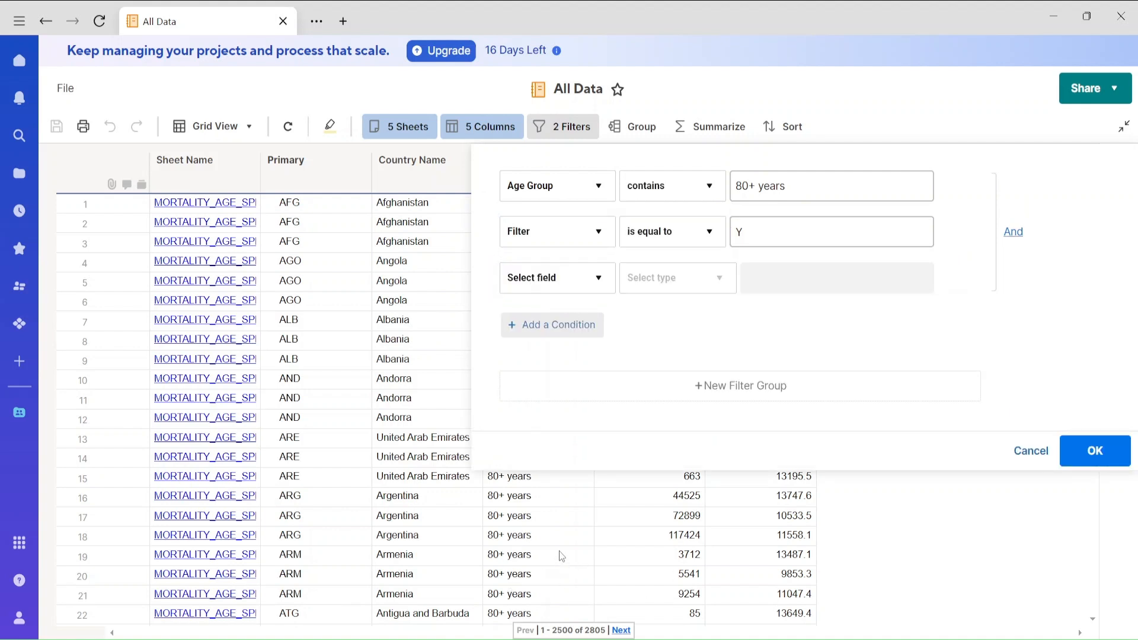
pyautogui.click(600, 286)
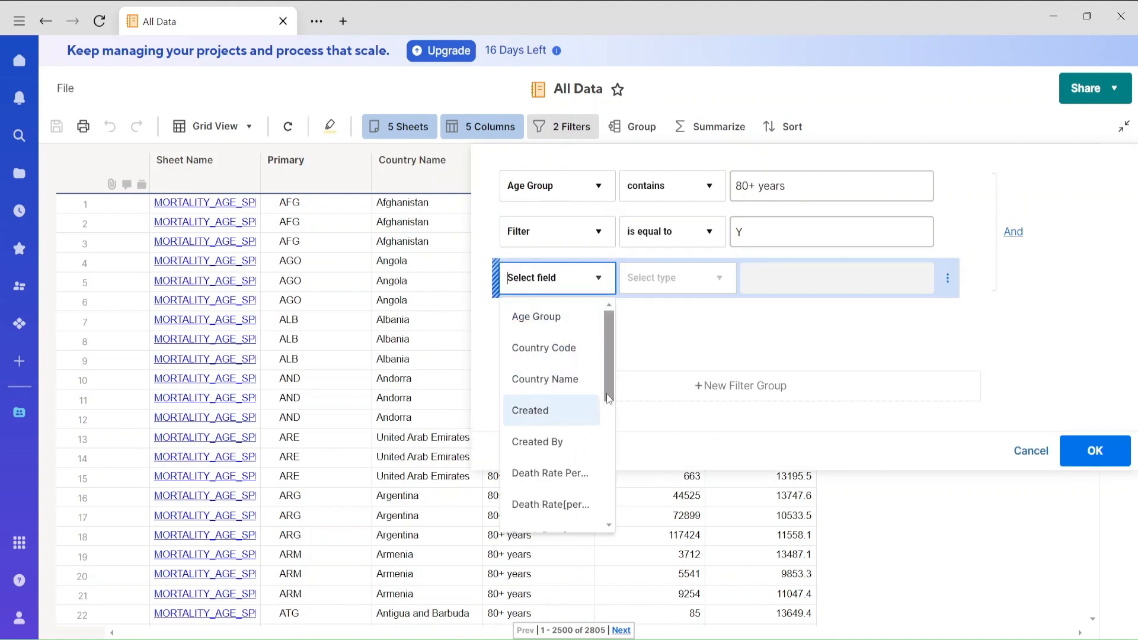
pyautogui.moveTo(607, 390); pyautogui.dragTo(607, 503)
pyautogui.click(545, 438)
pyautogui.click(659, 287)
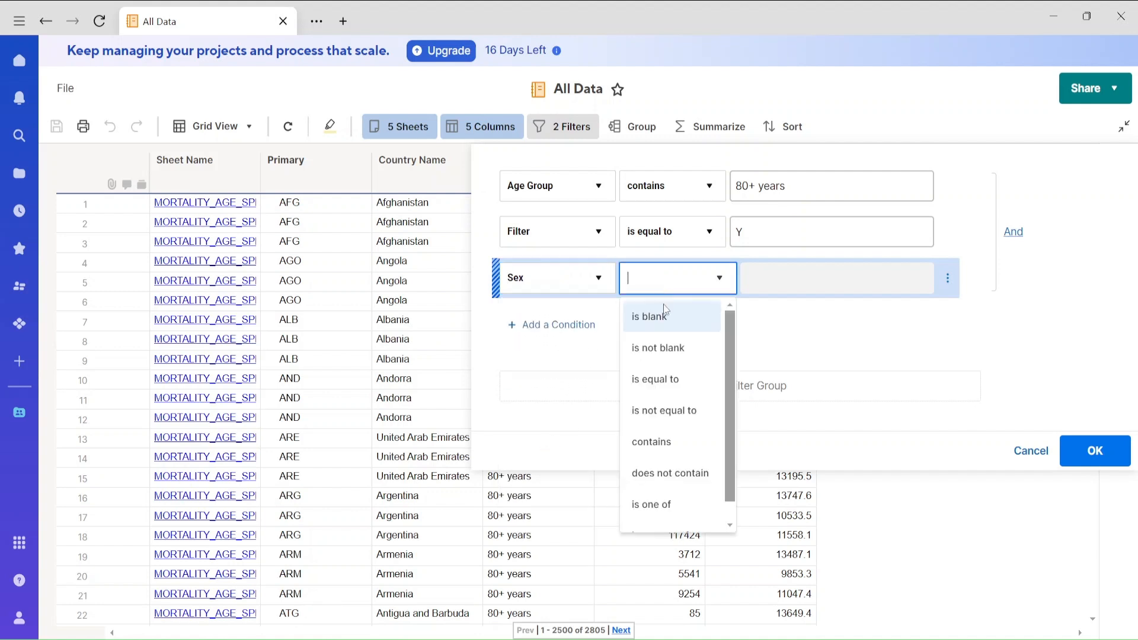
pyautogui.click(661, 387)
pyautogui.click(777, 289)
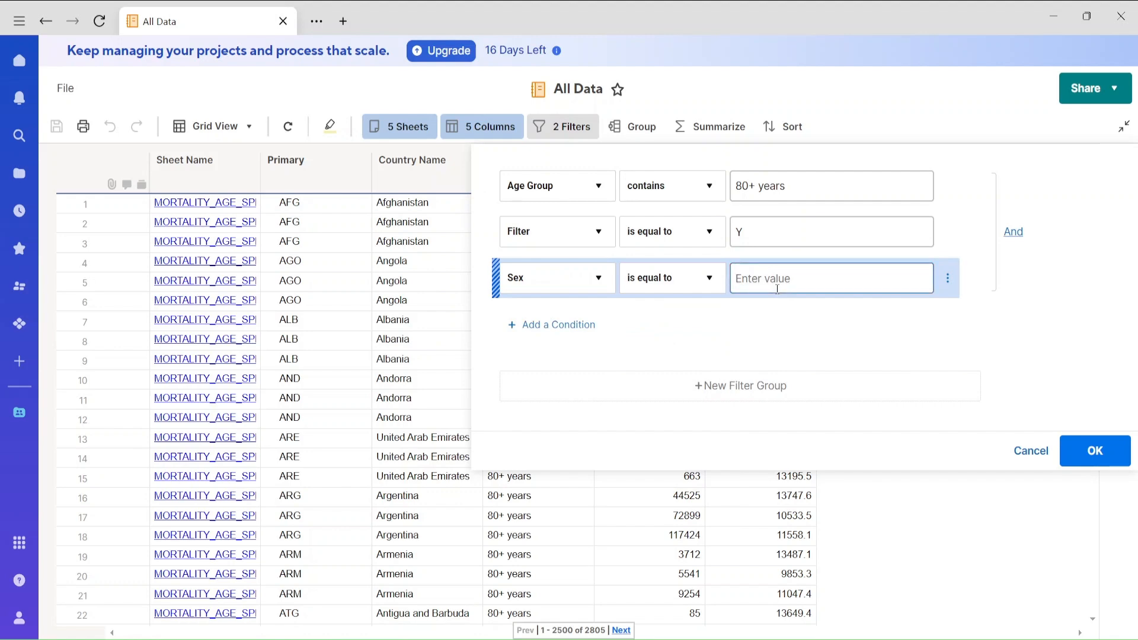
pyautogui.write('Both')
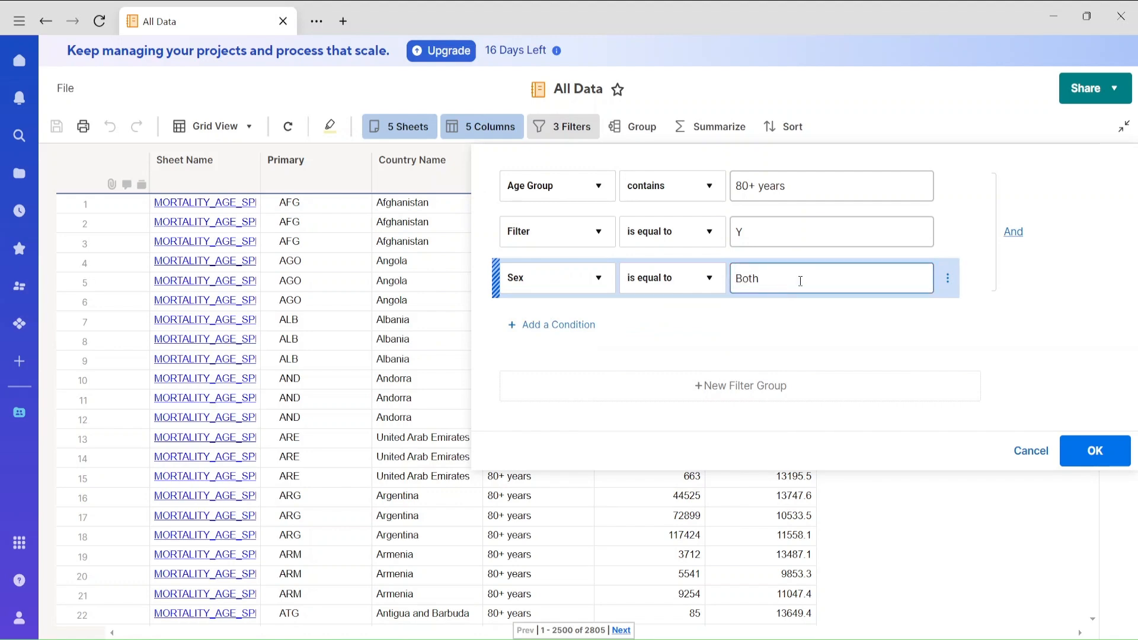
pyautogui.click(1102, 456)
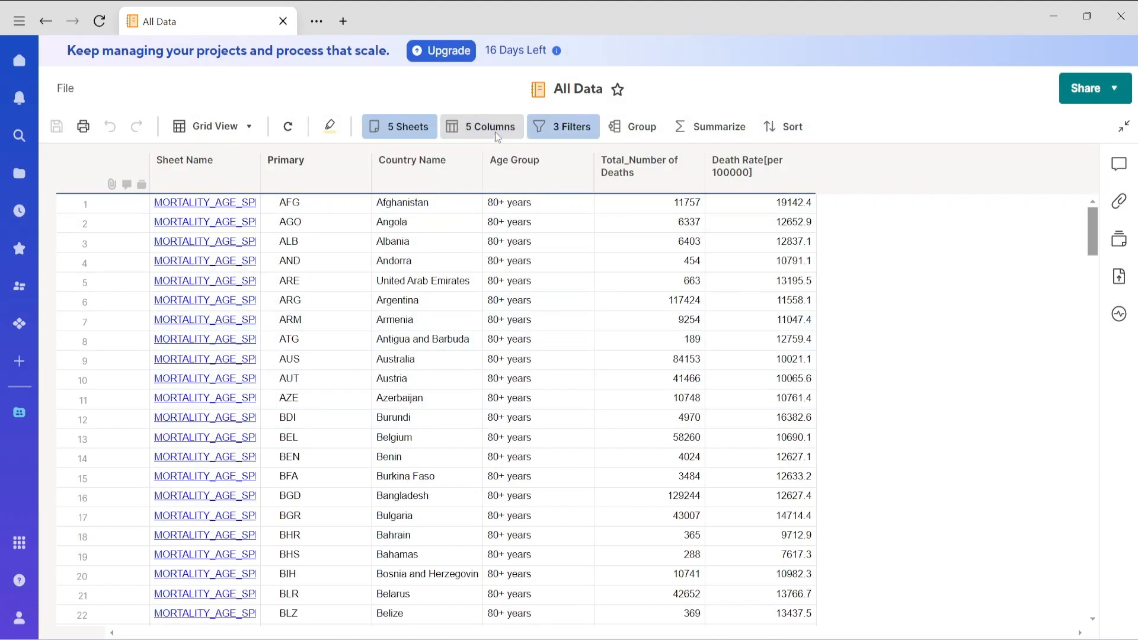
# Include the Sex column among the report's displayed columns.
pyautogui.click(496, 133)
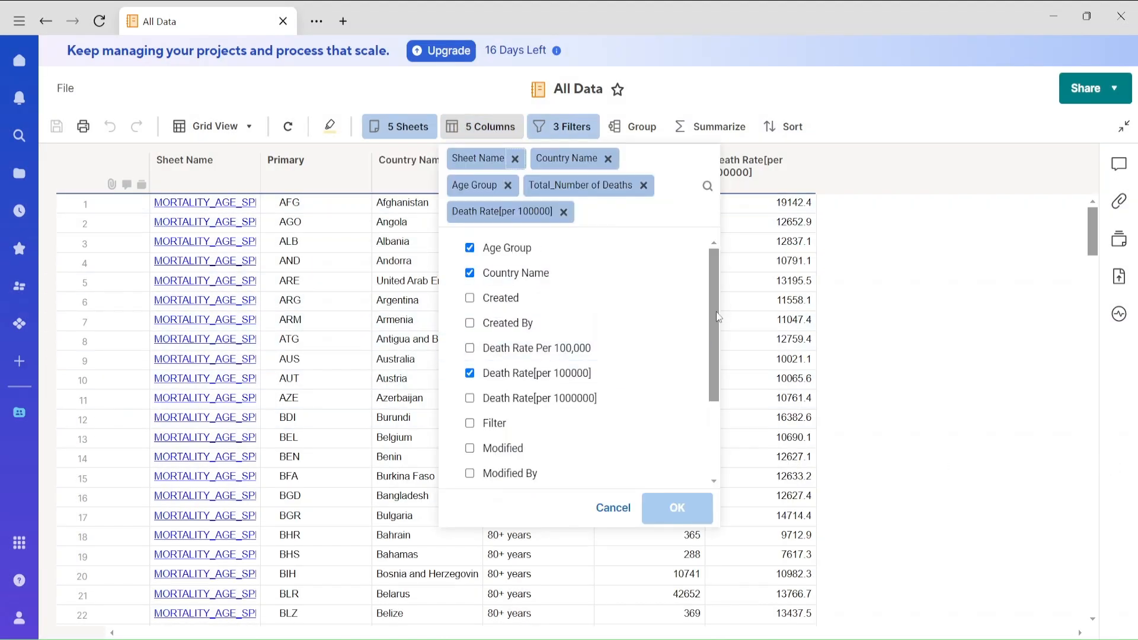
pyautogui.scroll(-3, 716, 317)
pyautogui.click(470, 401)
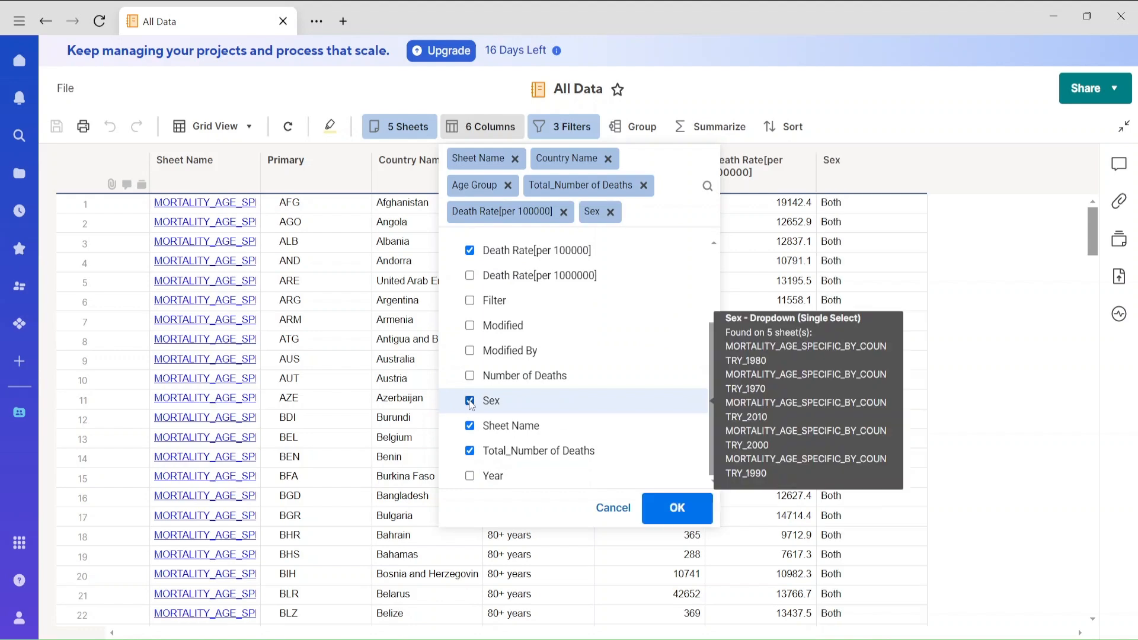
pyautogui.click(677, 508)
# Move the Sex column between Country Name and Age Group and save the report.
pyautogui.click(870, 172)
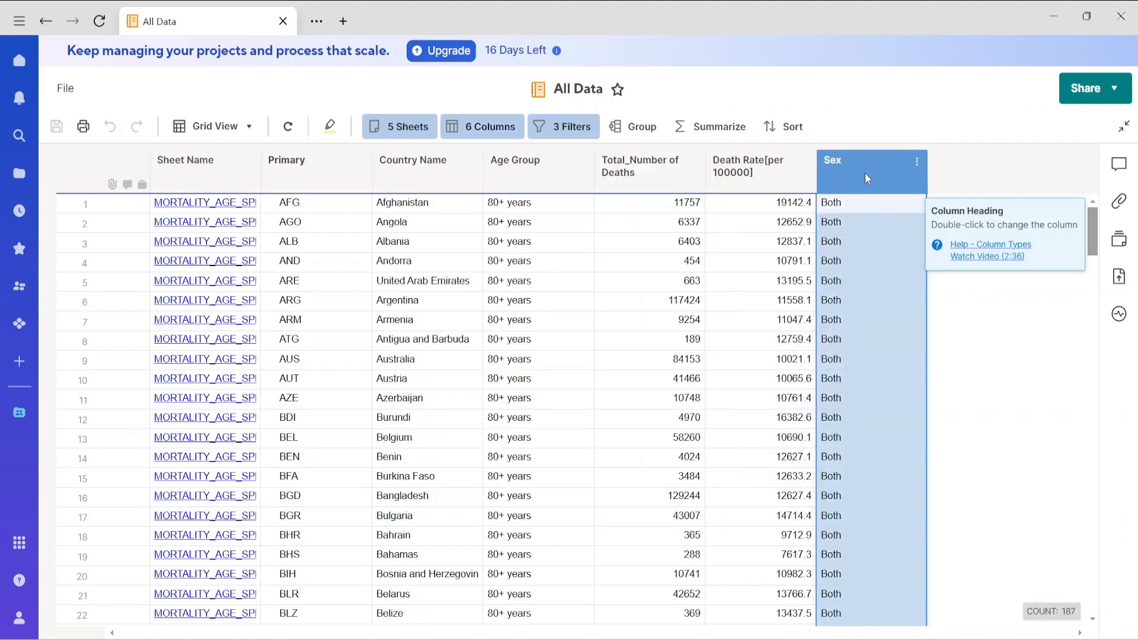
pyautogui.moveTo(866, 173); pyautogui.dragTo(510, 151)
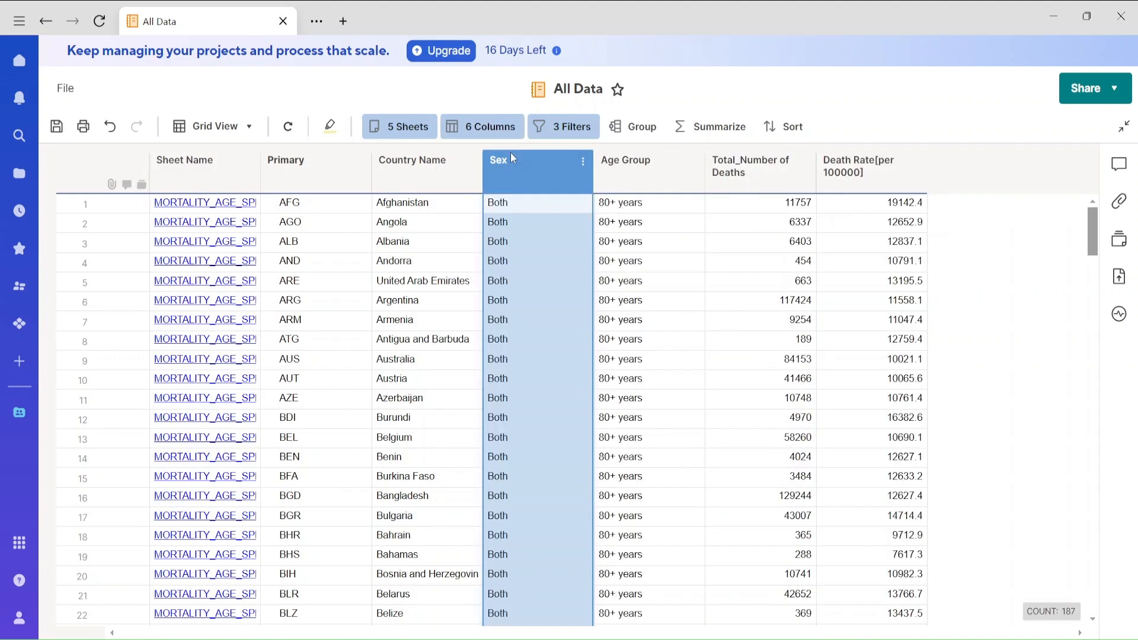
pyautogui.click(1021, 328)
pyautogui.click(56, 128)
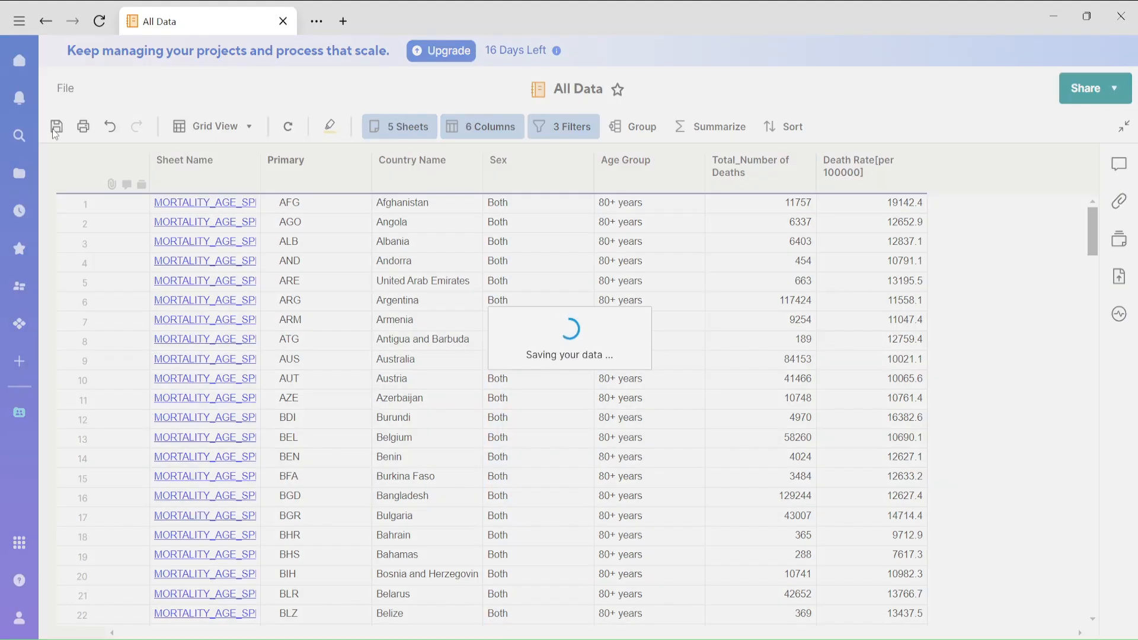
pyautogui.moveTo(1088, 239); pyautogui.dragTo(1094, 178)
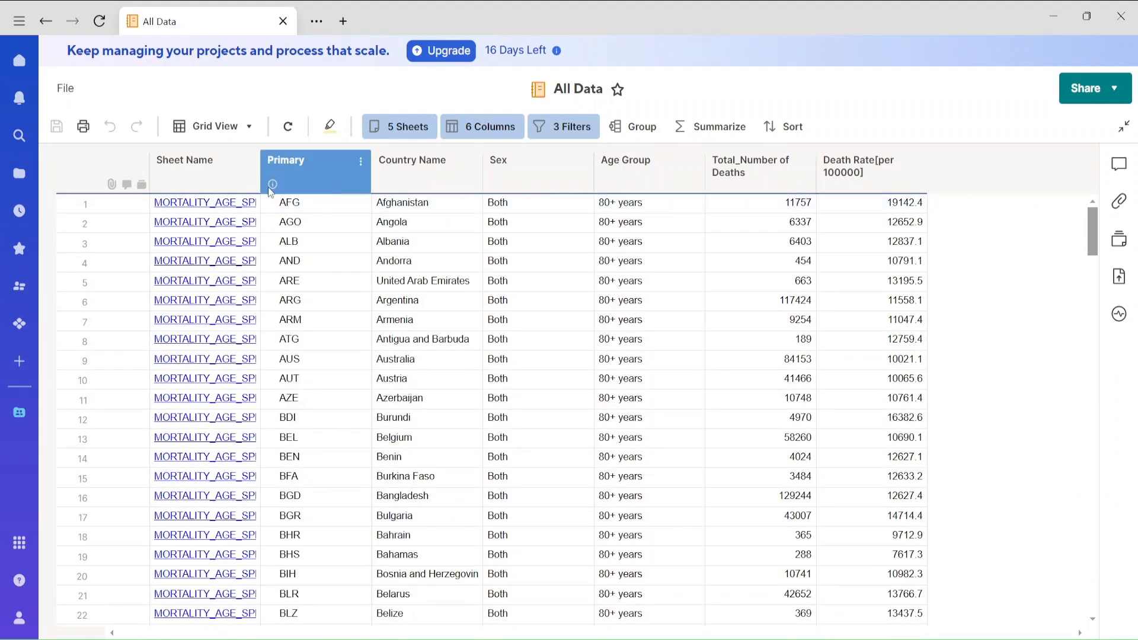
# Check the Year_Selected value in the Selection File and return to the Interactive_Dashboard workspace.
pyautogui.click(45, 24)
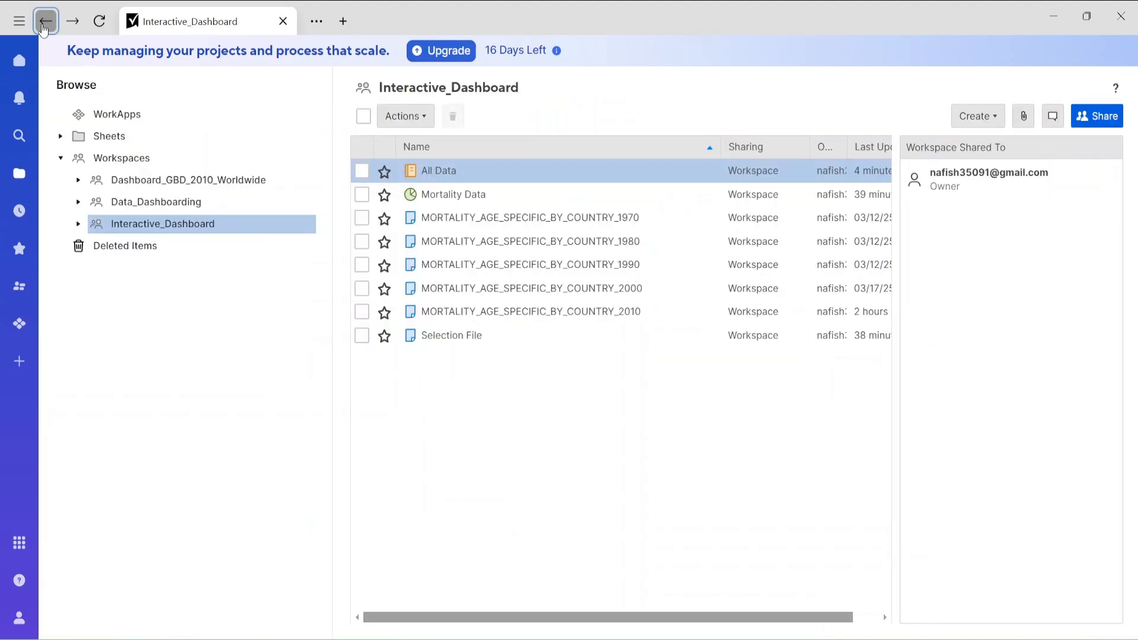
pyautogui.click(457, 340)
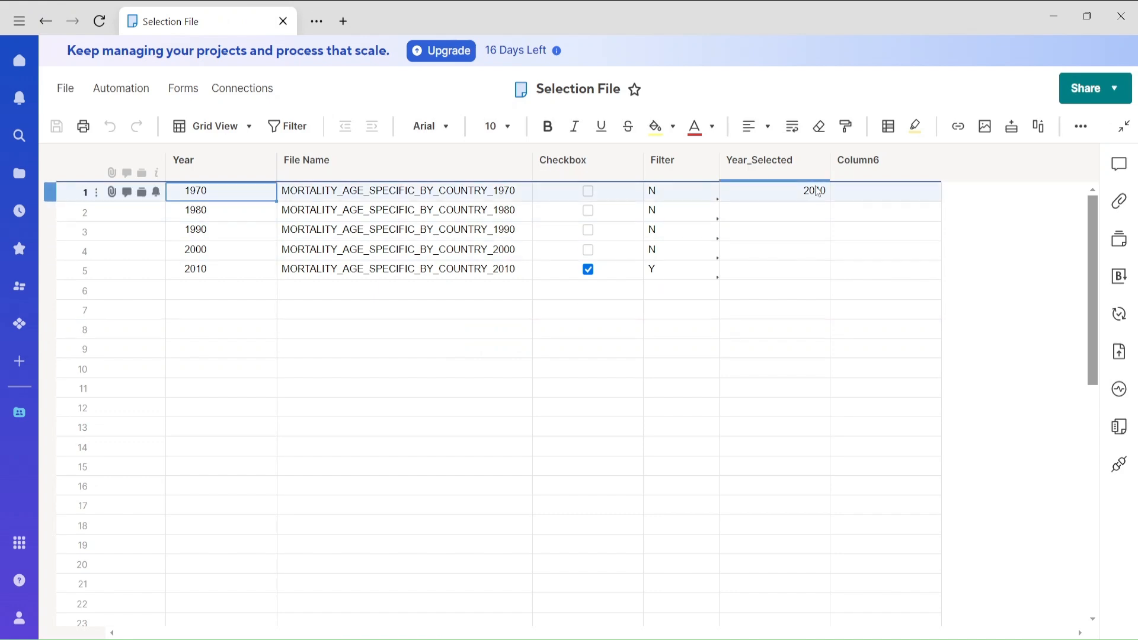
pyautogui.click(50, 26)
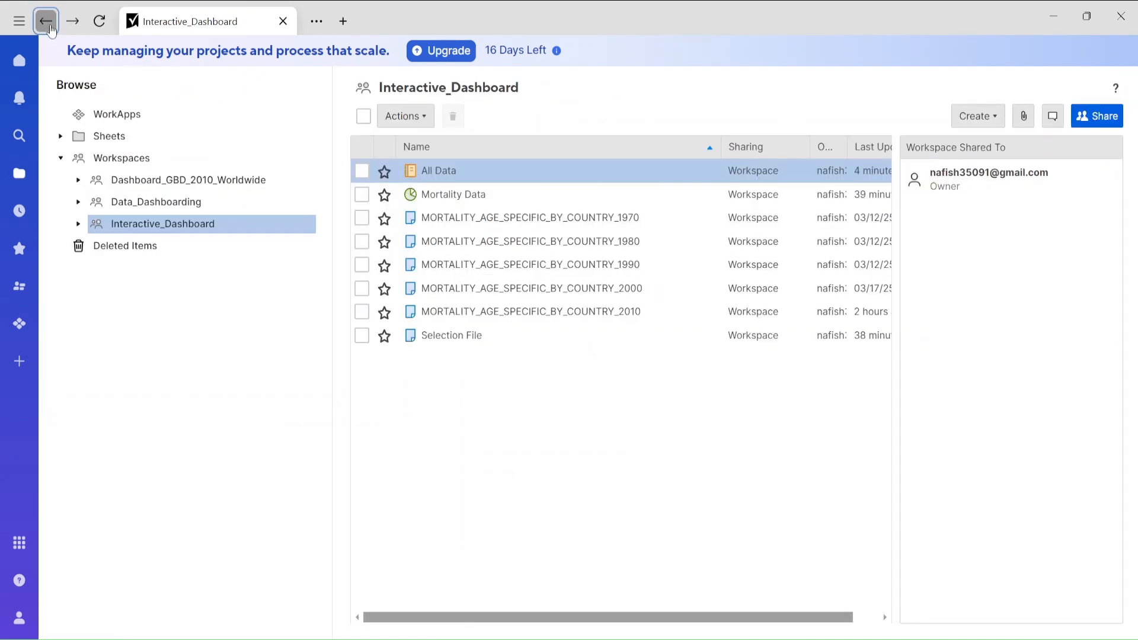
# Edit the Mortality Data dashboard and add a chart widget that uses the All Data report as its data source.
pyautogui.click(467, 198)
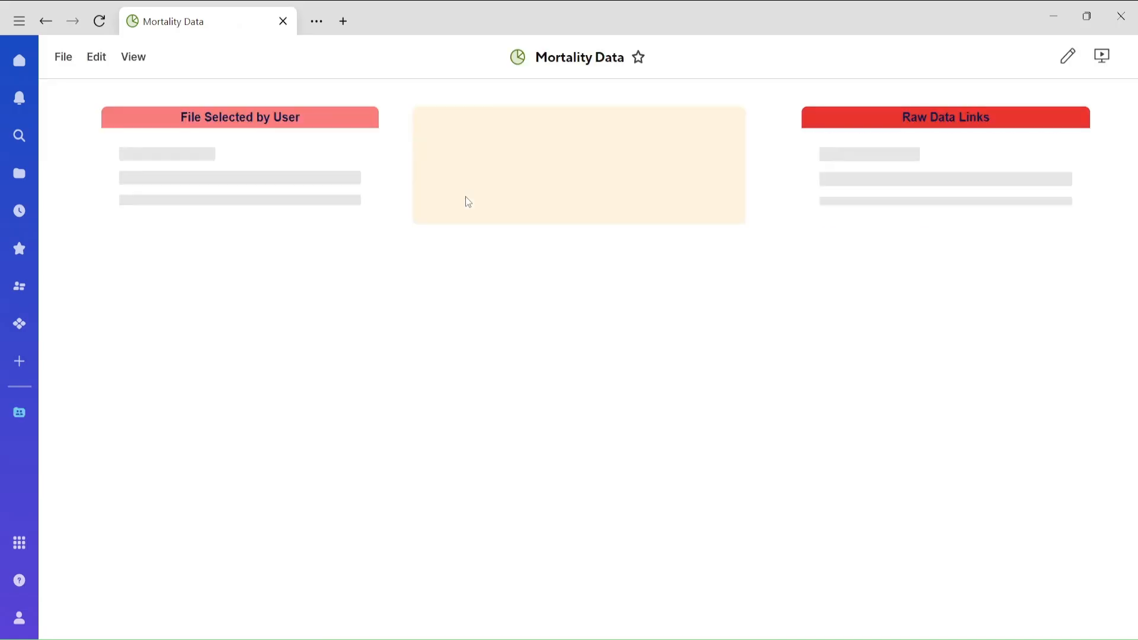
pyautogui.click(93, 57)
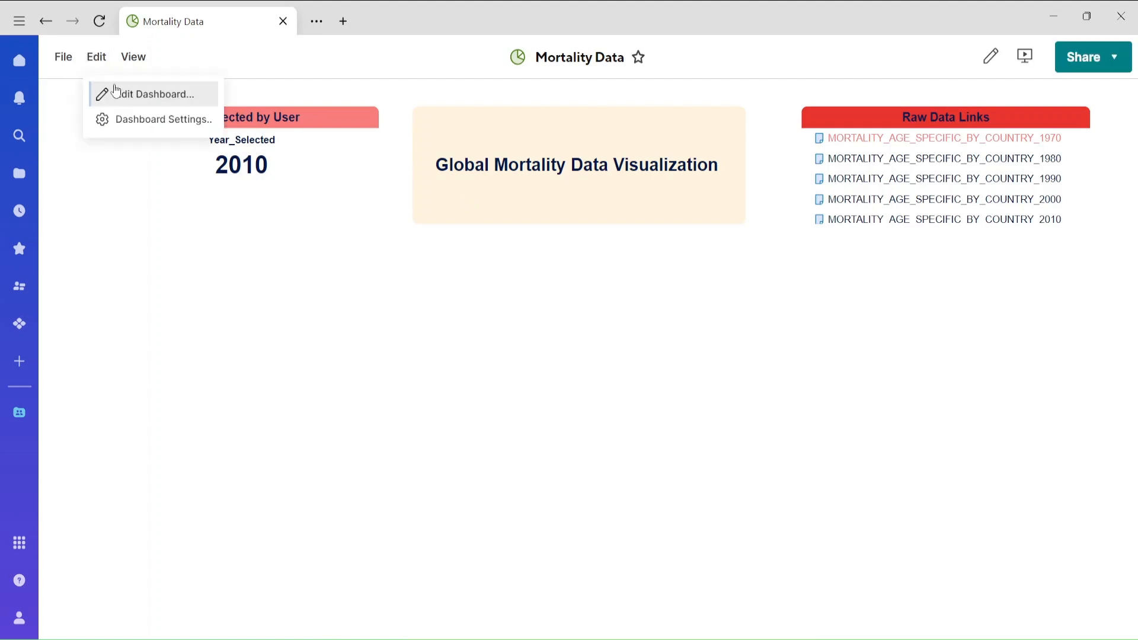
pyautogui.click(116, 91)
pyautogui.click(1115, 145)
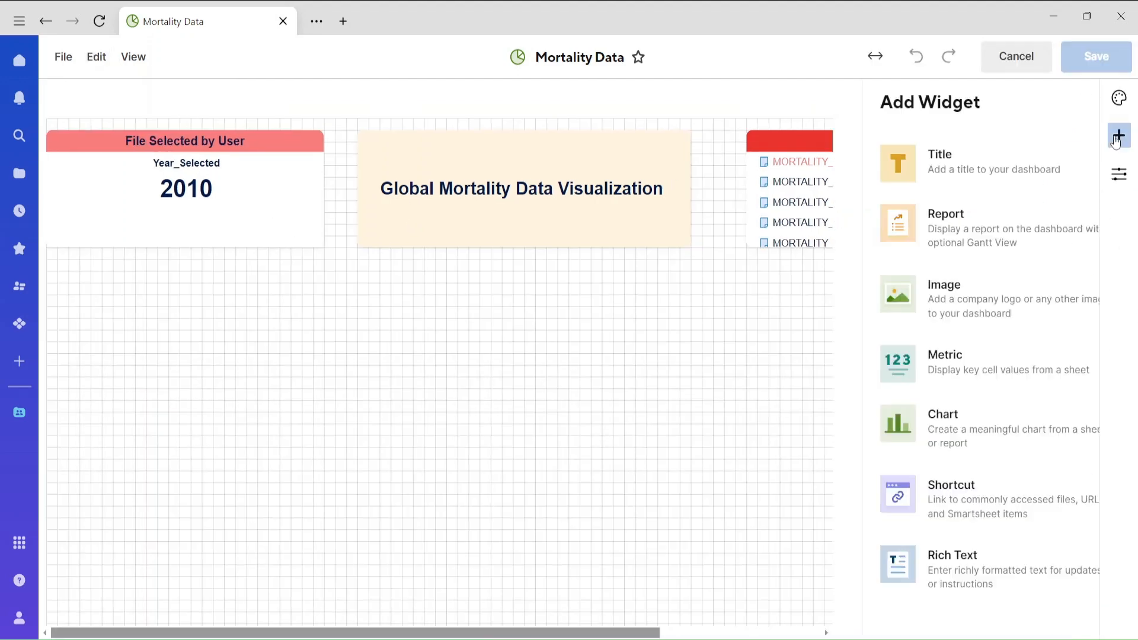
pyautogui.click(919, 427)
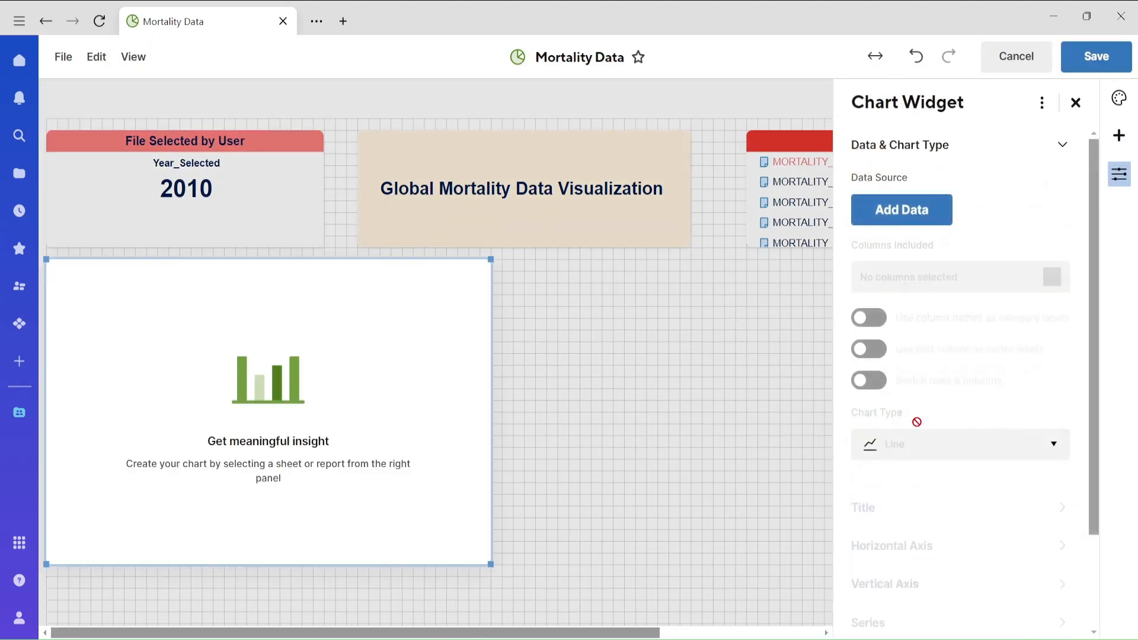
pyautogui.click(903, 221)
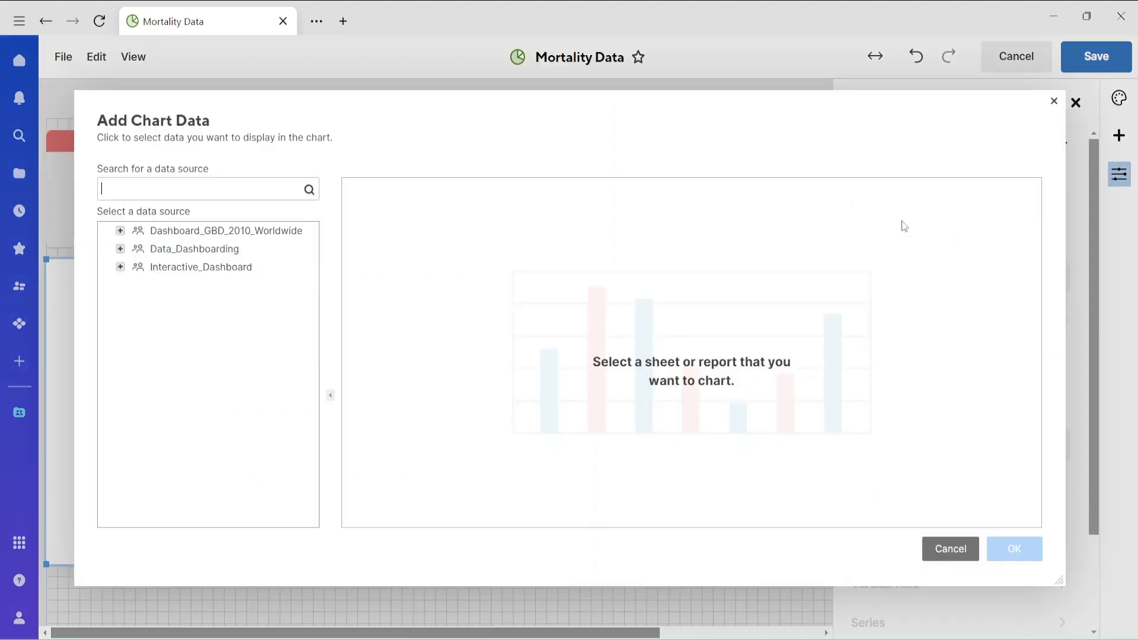
pyautogui.click(120, 267)
pyautogui.click(191, 394)
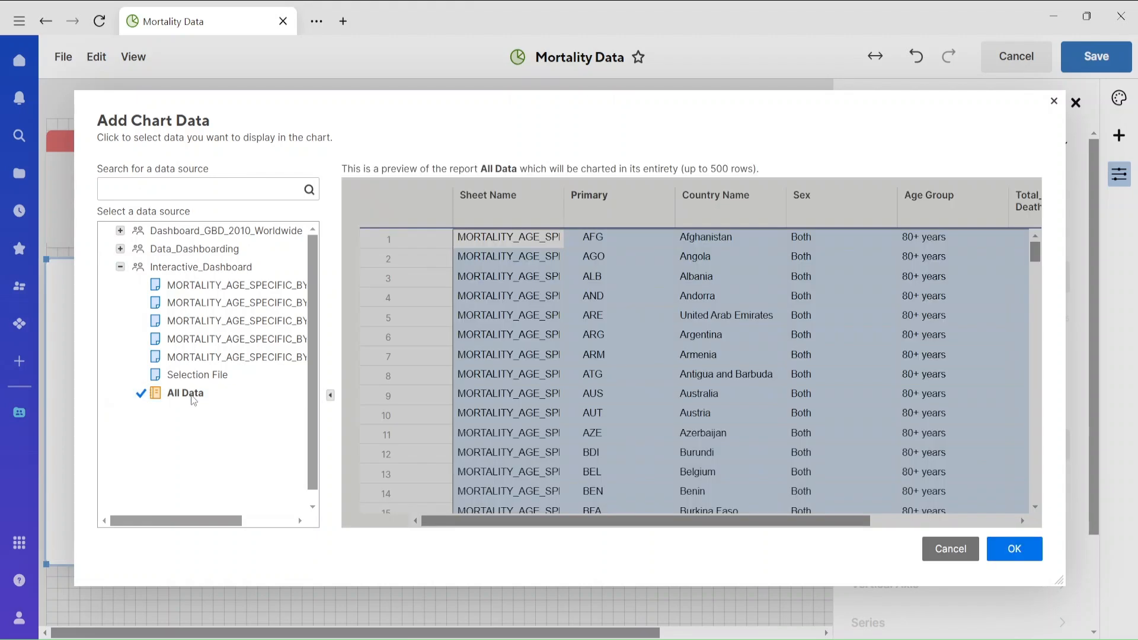
pyautogui.click(1013, 548)
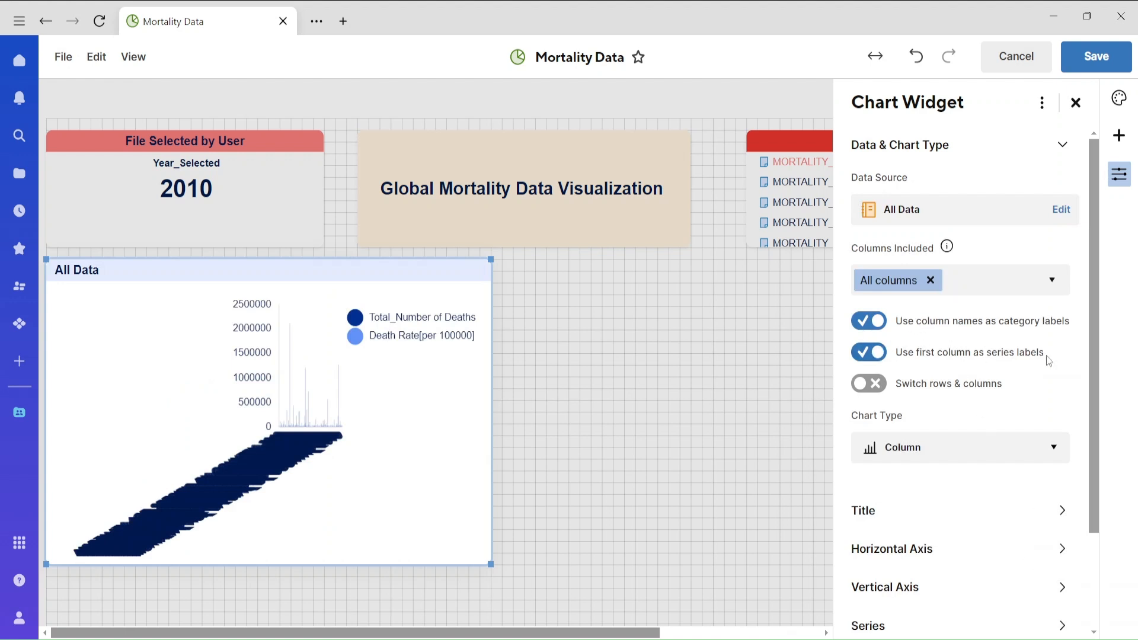
# Limit the chart's columns to Country Name and Total_Number of Deaths and save the dashboard.
pyautogui.click(1013, 286)
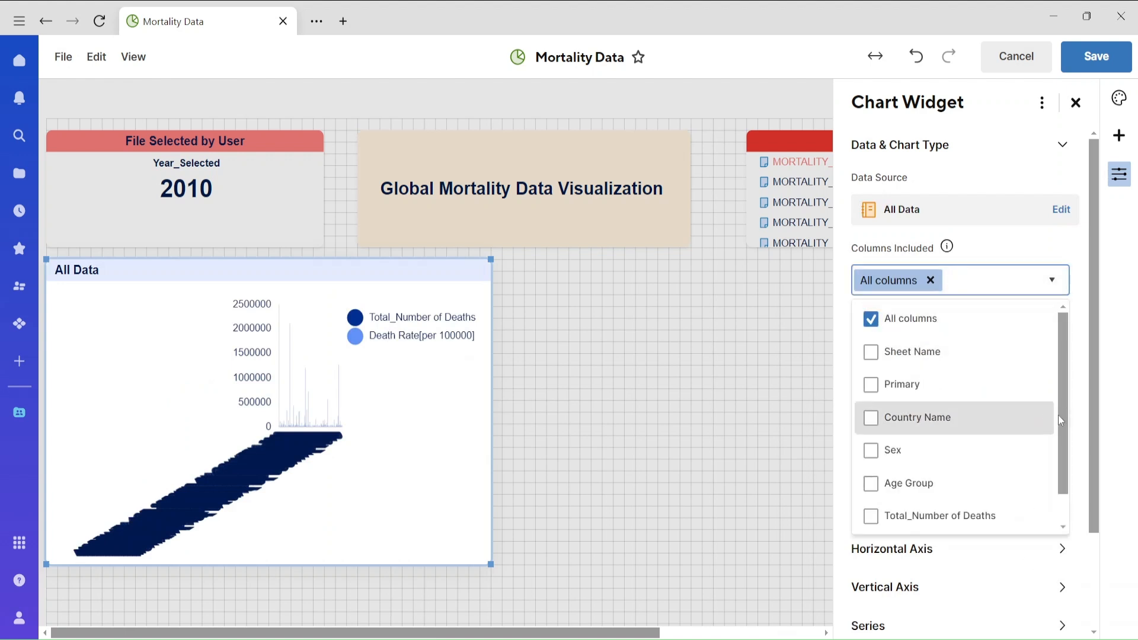
pyautogui.click(871, 417)
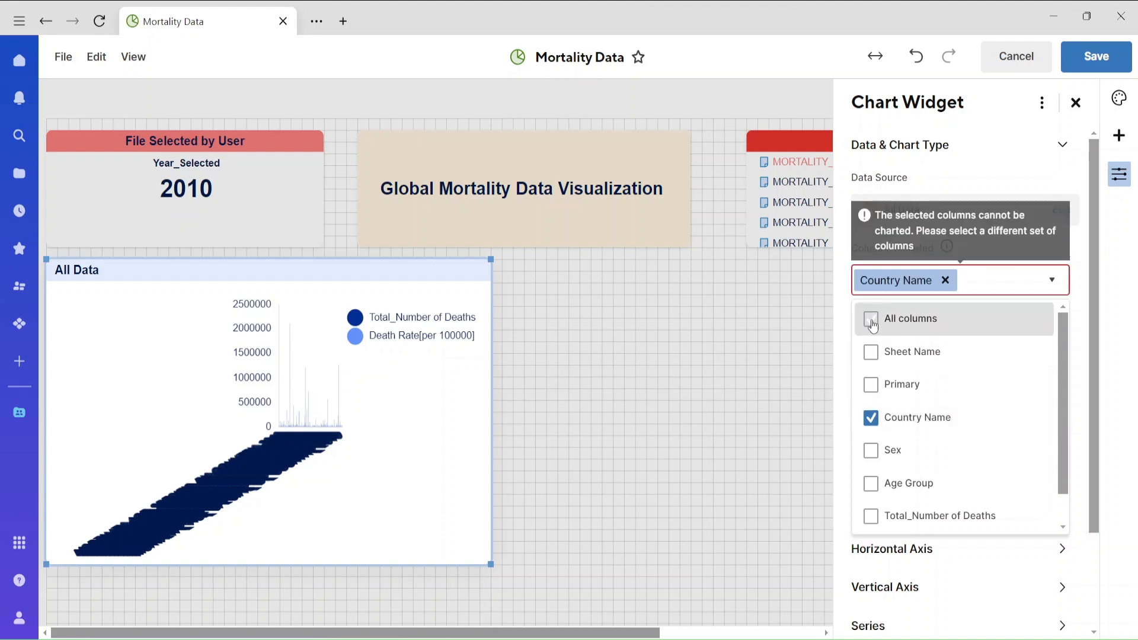
pyautogui.moveTo(1064, 400); pyautogui.dragTo(1064, 470)
pyautogui.click(871, 481)
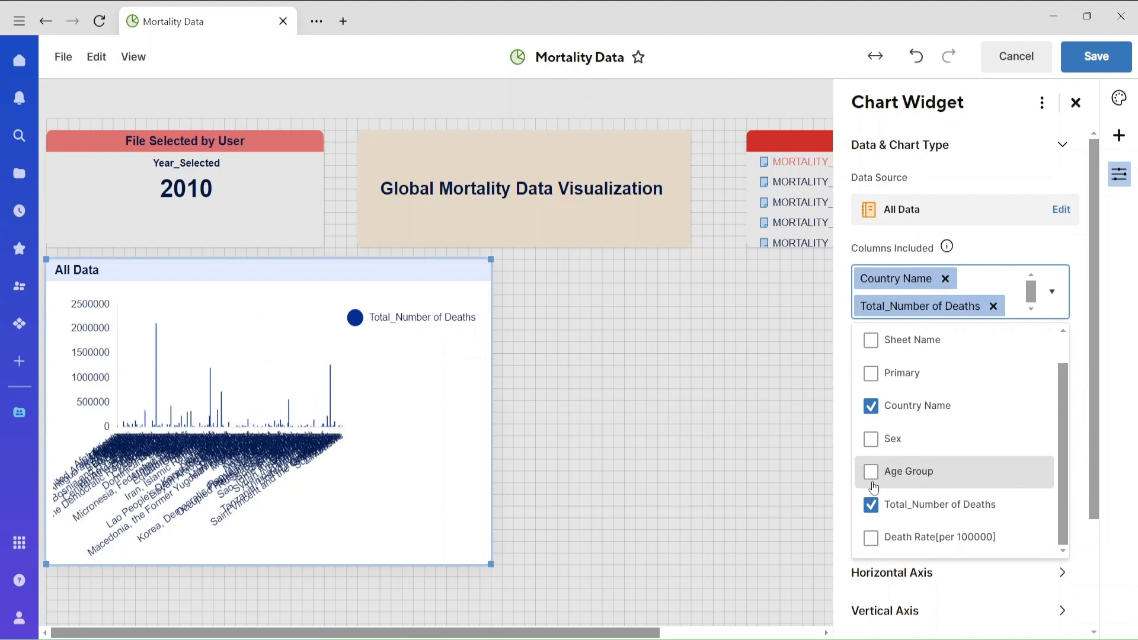
pyautogui.click(1091, 70)
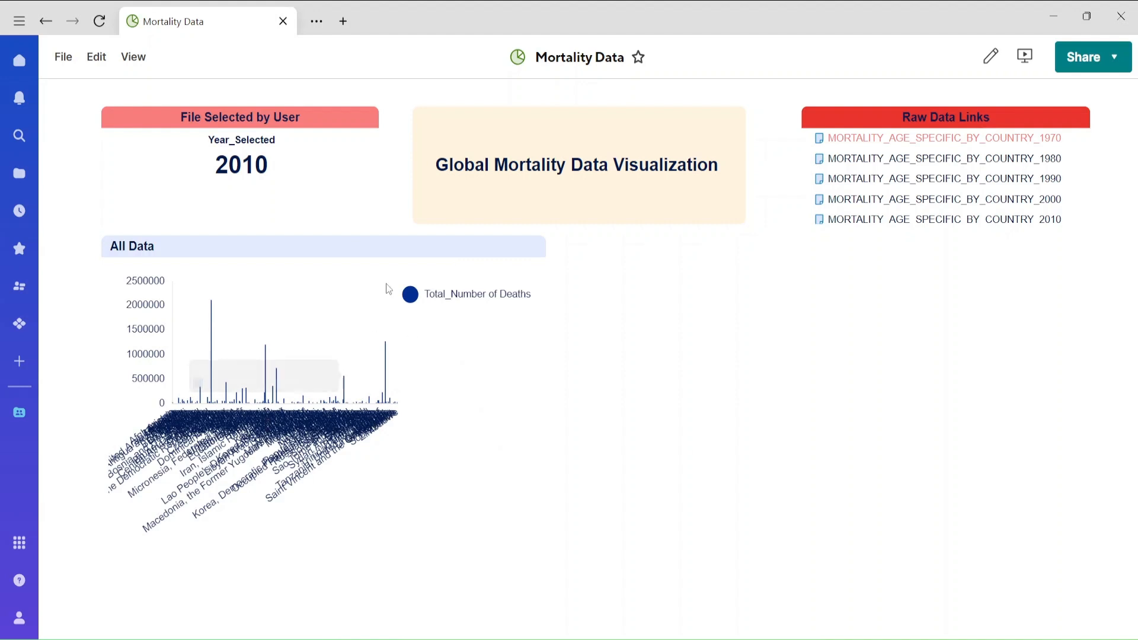
# Open the All Data report and add a filter condition on the Total_Number of Deaths field.
pyautogui.click(46, 24)
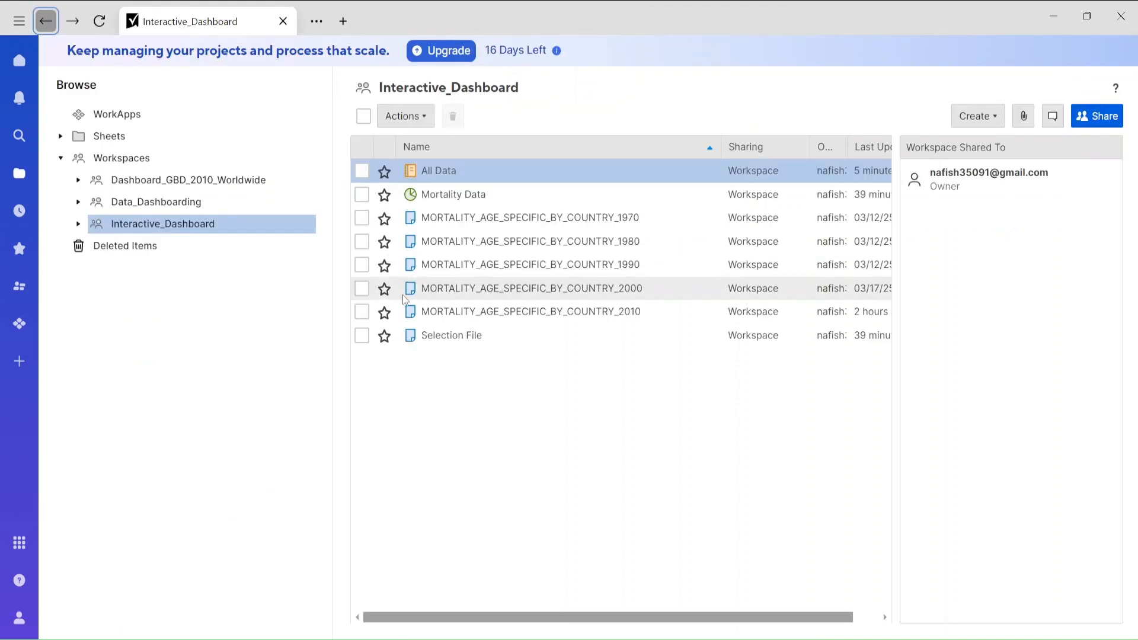
pyautogui.click(439, 172)
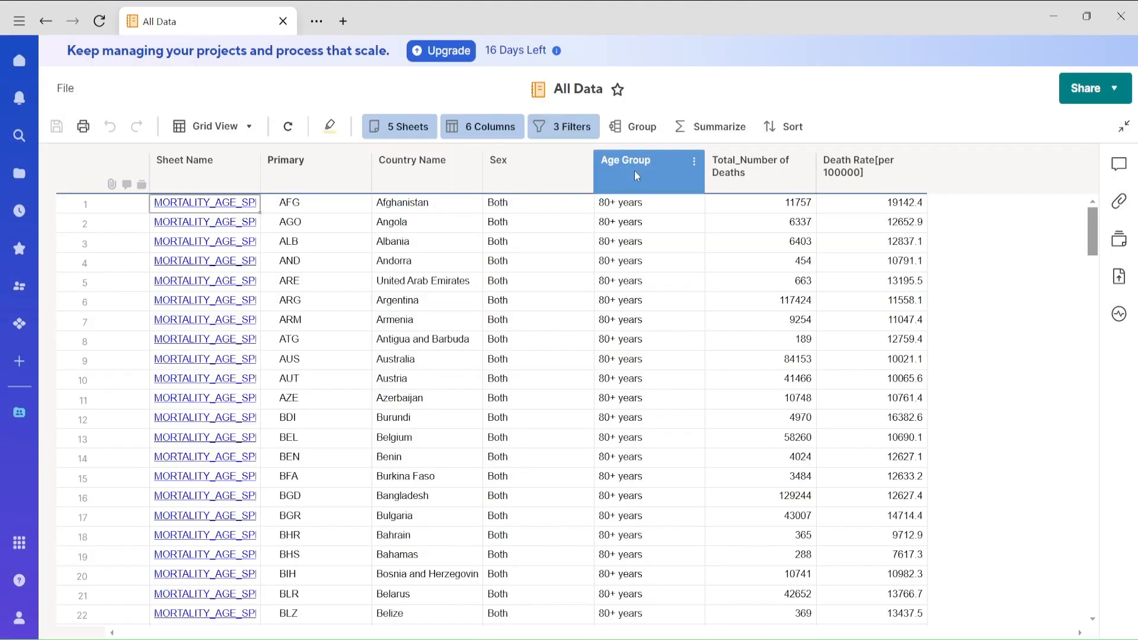
pyautogui.click(567, 131)
pyautogui.click(594, 324)
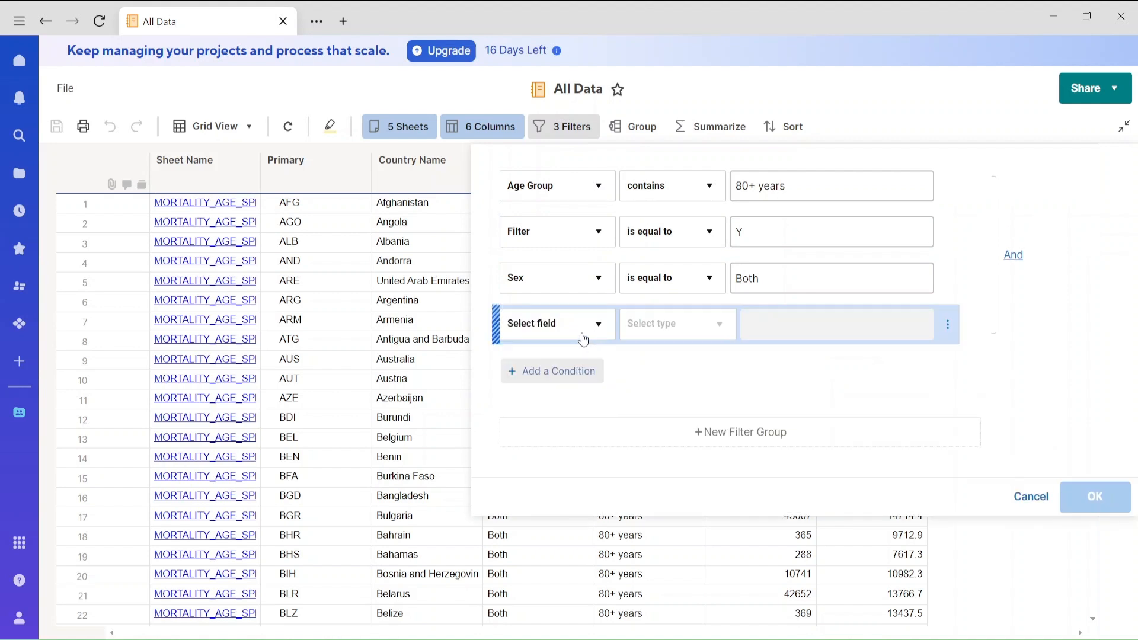
pyautogui.click(594, 324)
pyautogui.scroll(-3, 611, 504)
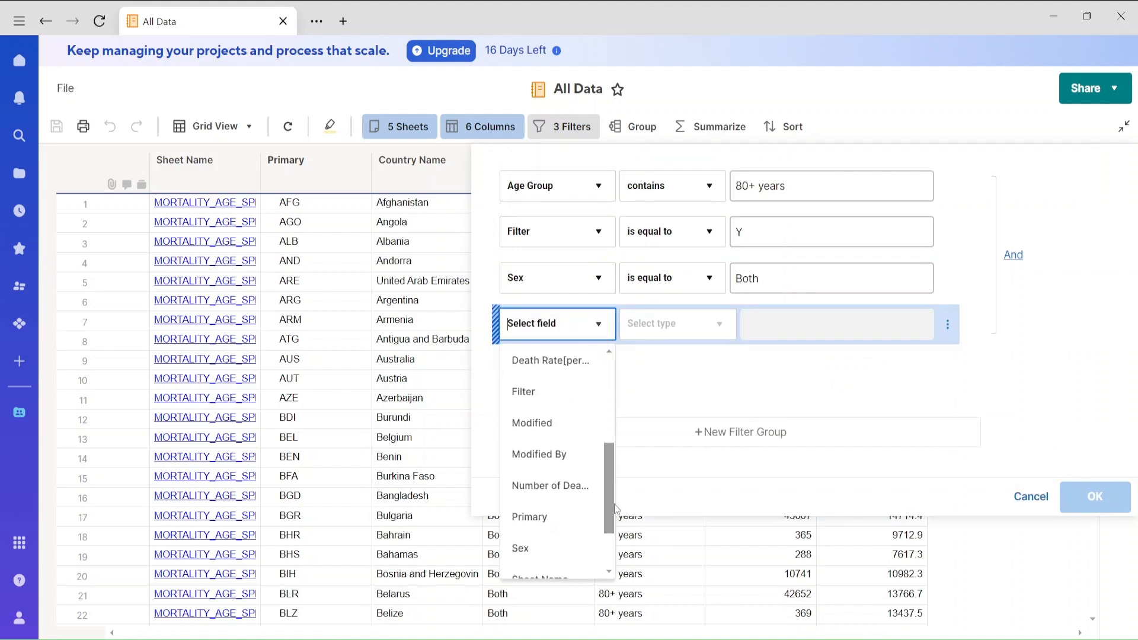
pyautogui.scroll(-3, 613, 509)
pyautogui.click(580, 527)
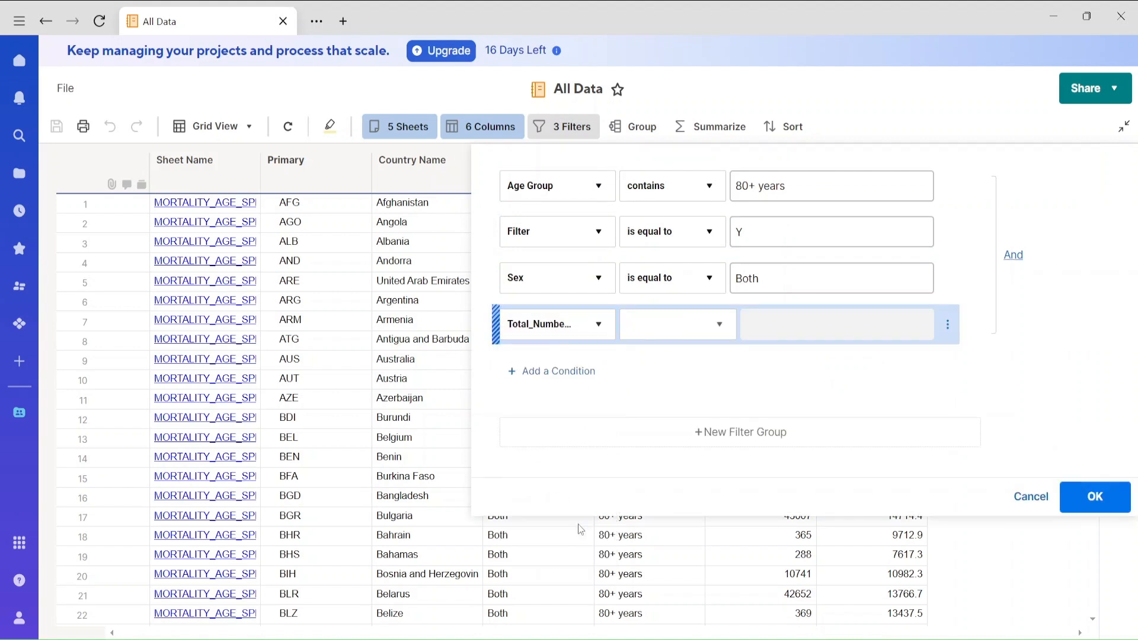
# Set the Total_Number of Deaths condition to "is greater than" a high threshold and apply the report filters.
pyautogui.click(683, 344)
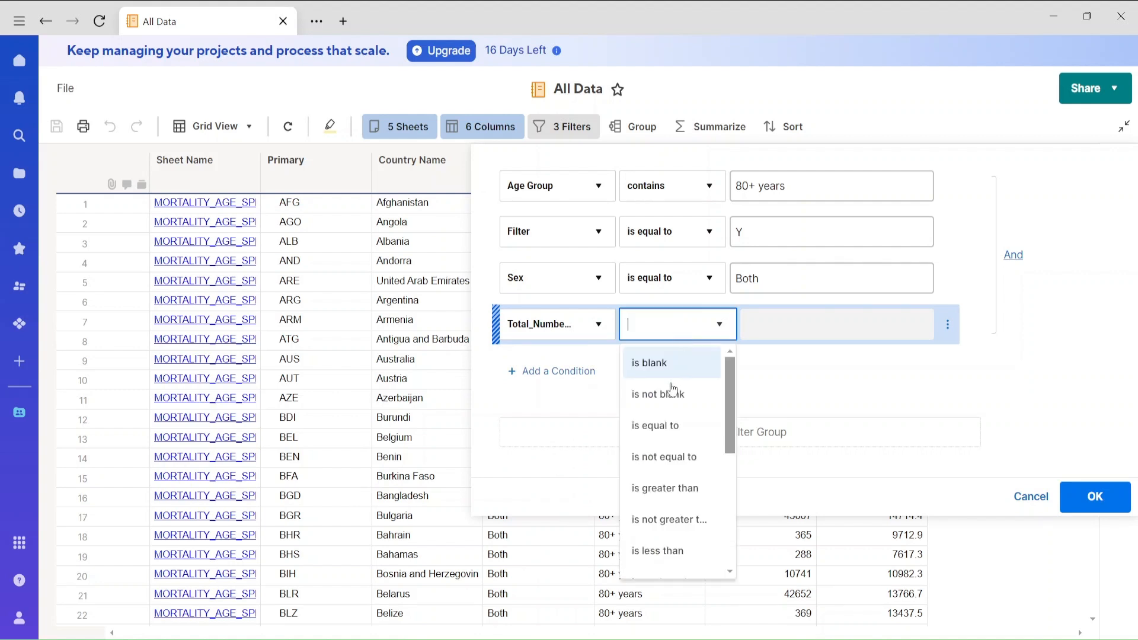
pyautogui.click(667, 491)
pyautogui.click(797, 324)
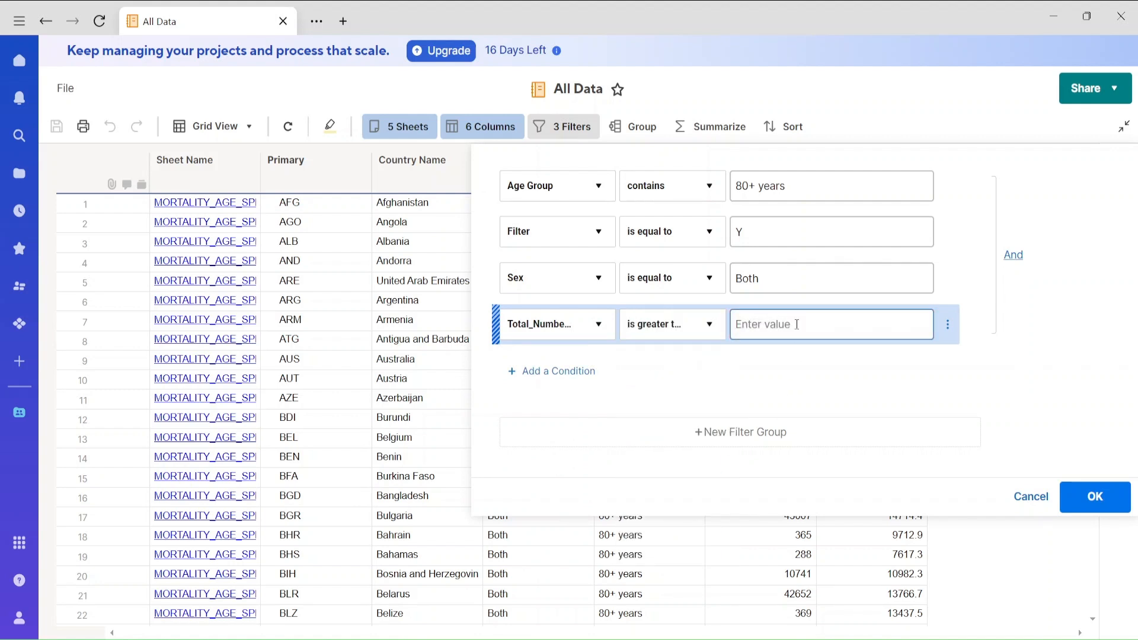
pyautogui.write('50000')
pyautogui.click(1096, 497)
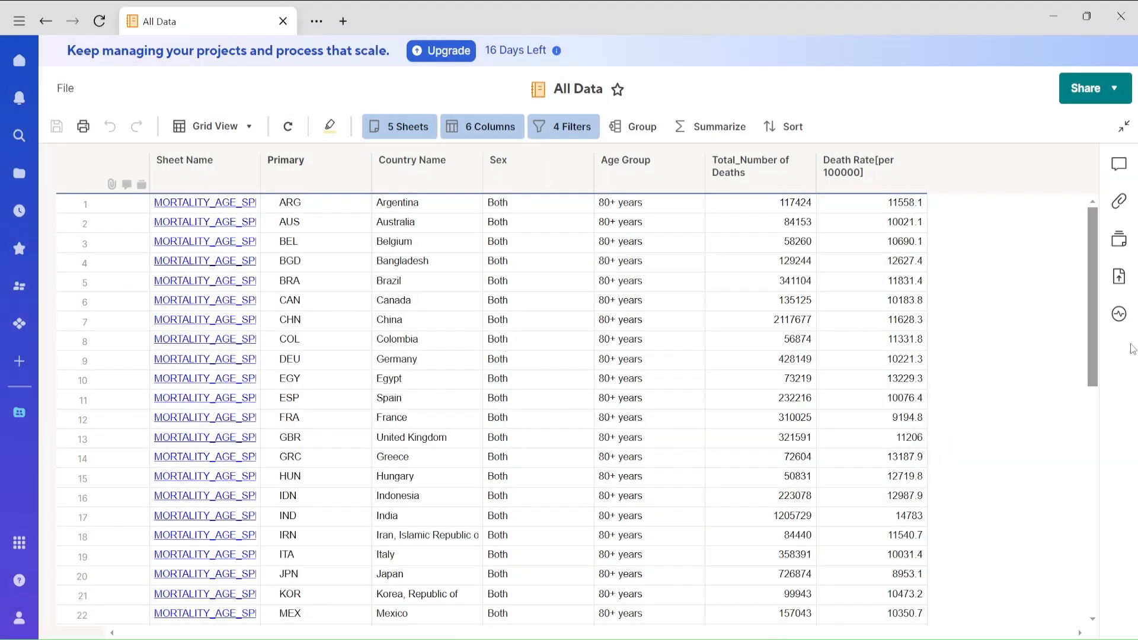
pyautogui.moveTo(1094, 320); pyautogui.dragTo(1100, 230)
# Reopen the Mortality Data dashboard for editing and enlarge the All Data chart widget to span the full dashboard width.
pyautogui.click(46, 29)
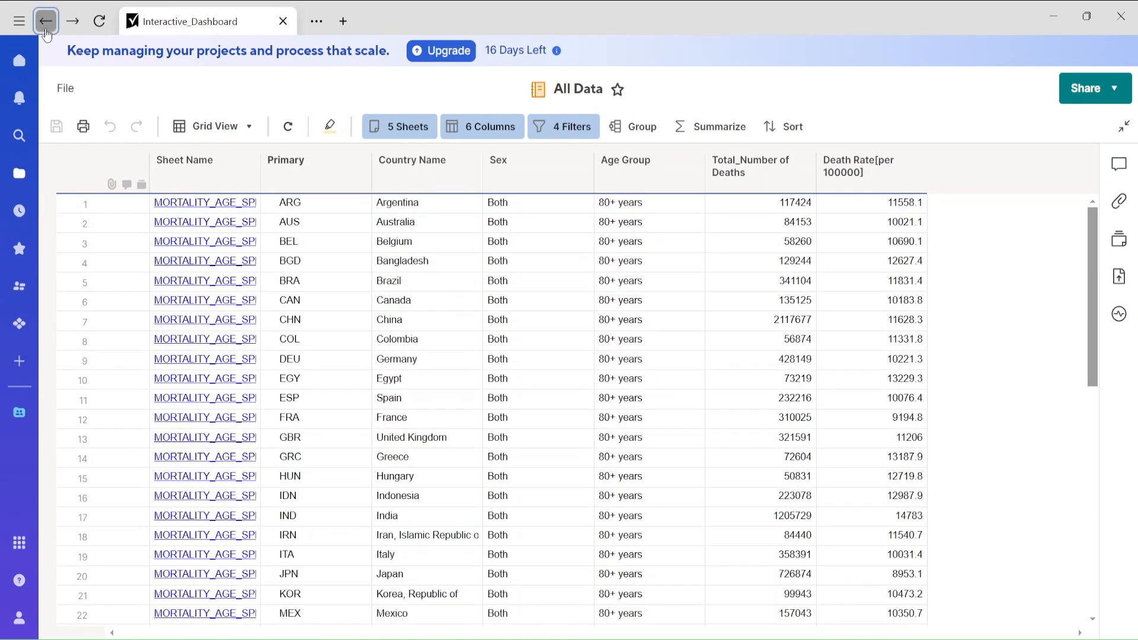
pyautogui.click(460, 194)
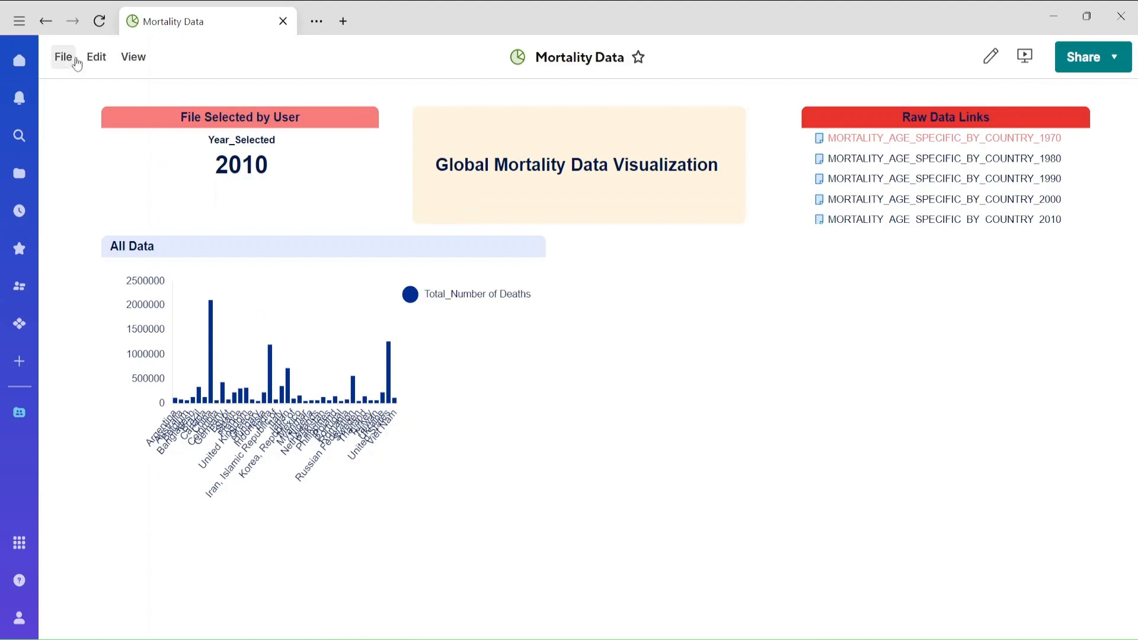
pyautogui.click(95, 56)
pyautogui.click(107, 93)
pyautogui.click(279, 276)
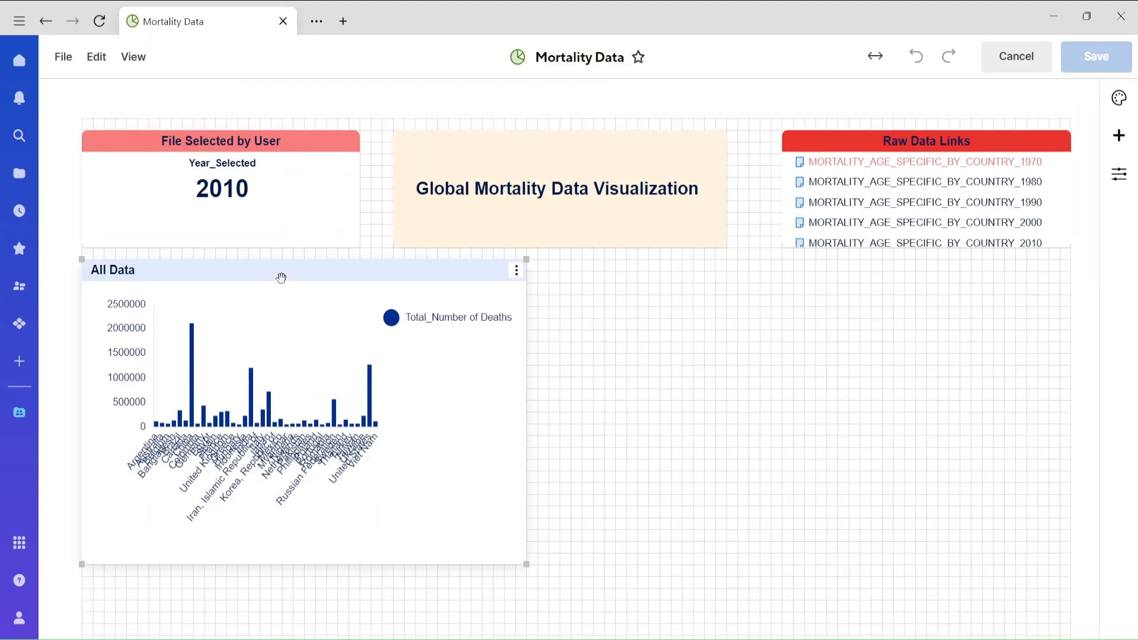
pyautogui.moveTo(489, 565); pyautogui.dragTo(802, 639)
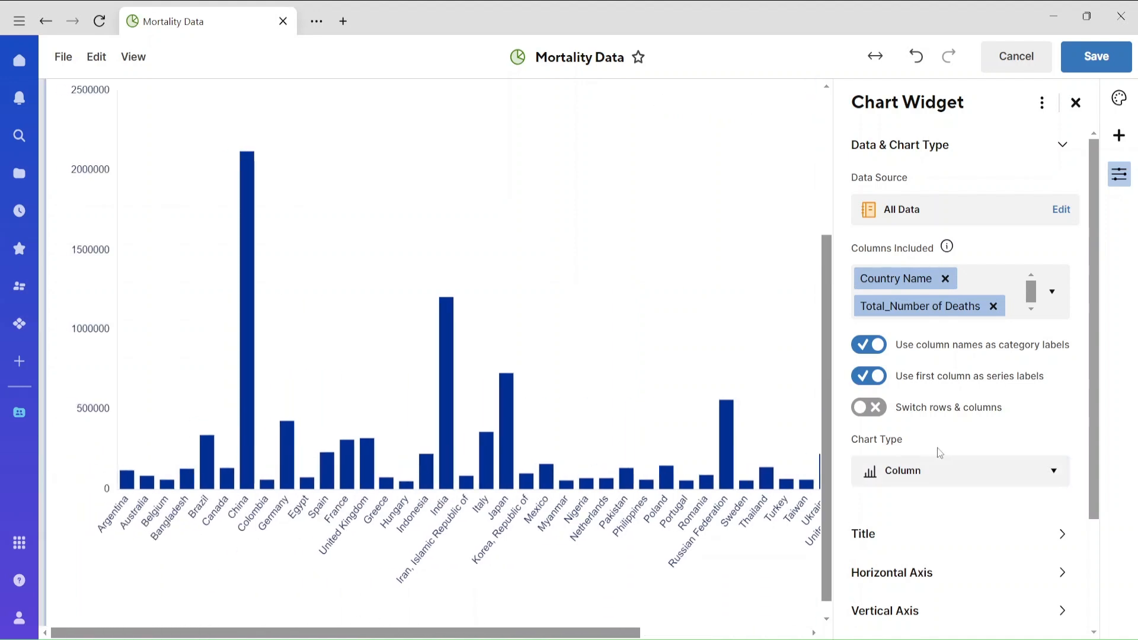
# Change the chart type to Bar and show tick mark lines on the horizontal axis.
pyautogui.click(954, 472)
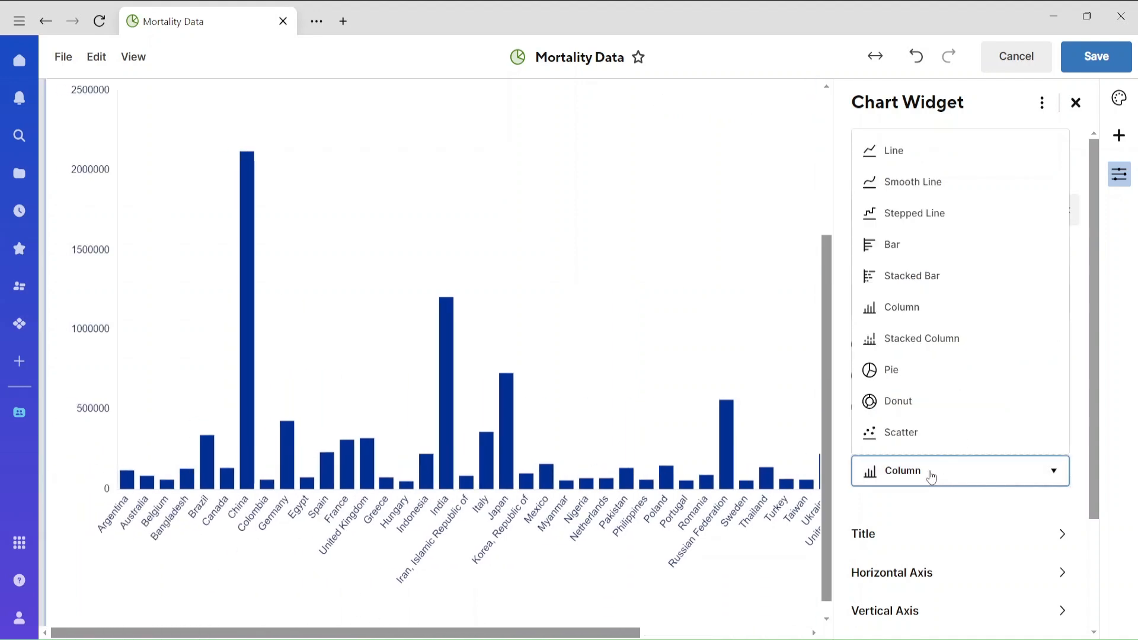
pyautogui.click(892, 254)
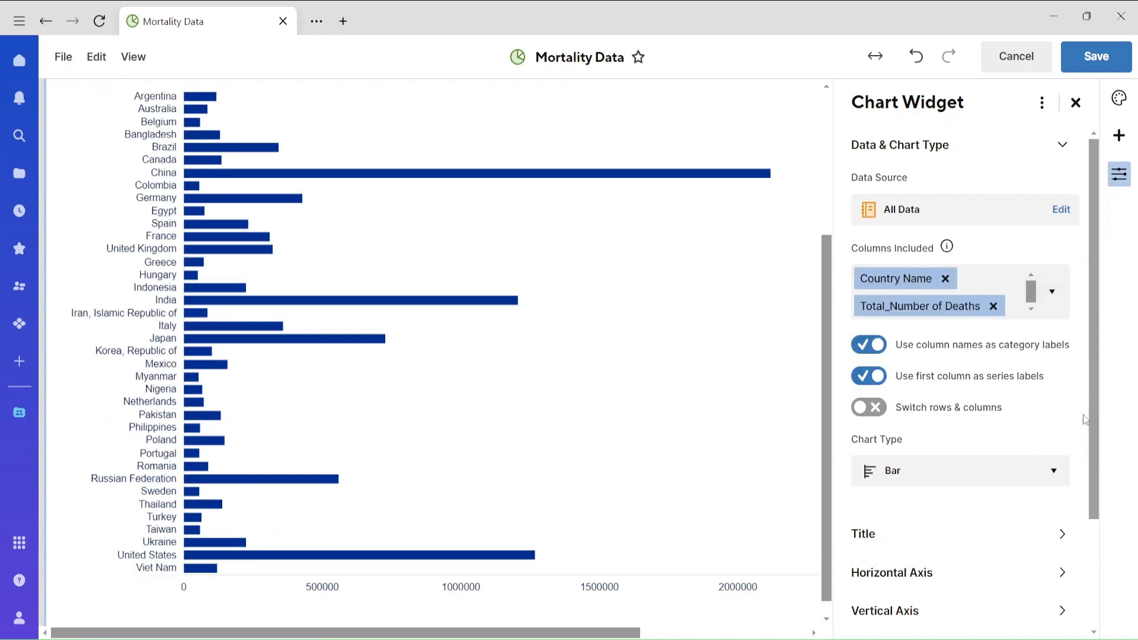
pyautogui.click(973, 575)
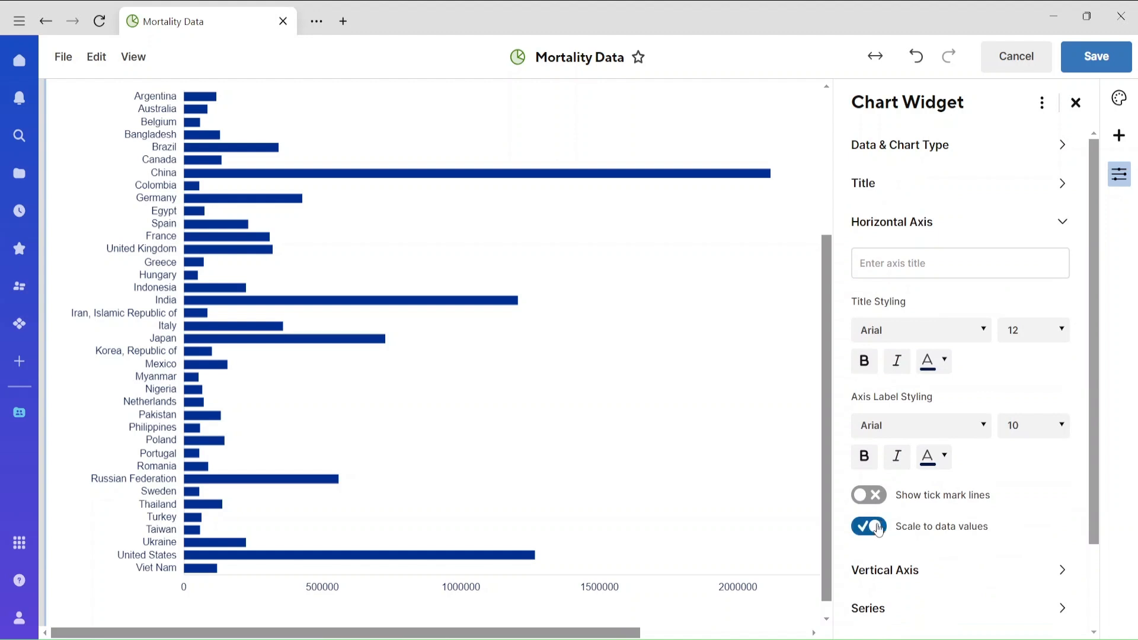
pyautogui.click(878, 498)
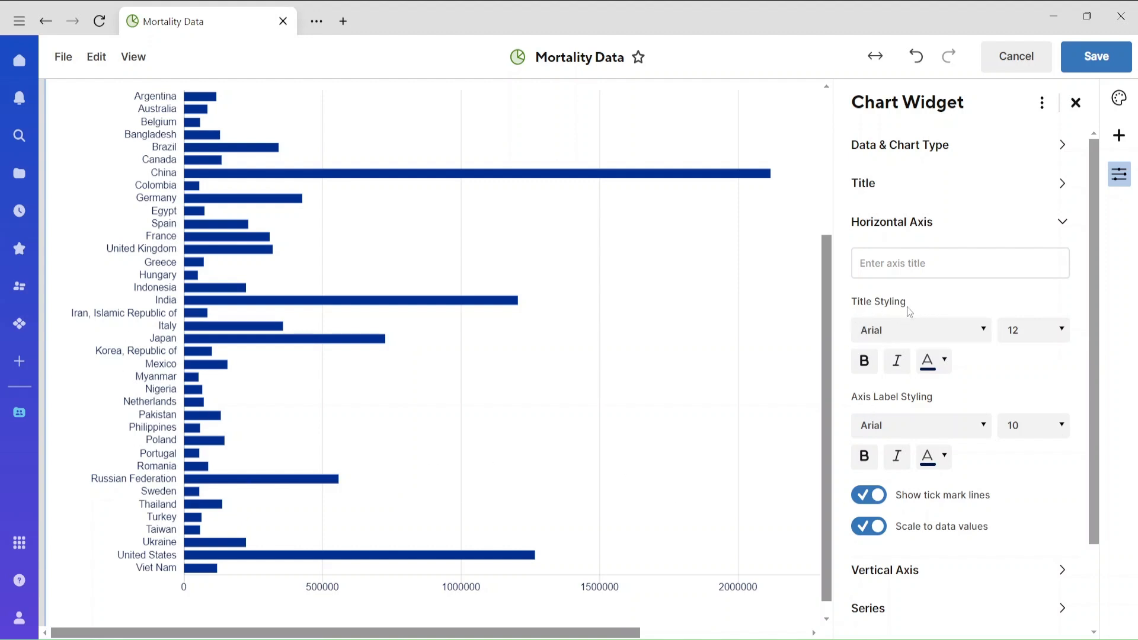
# Title the chart's horizontal axis "Death Counts".
pyautogui.click(901, 263)
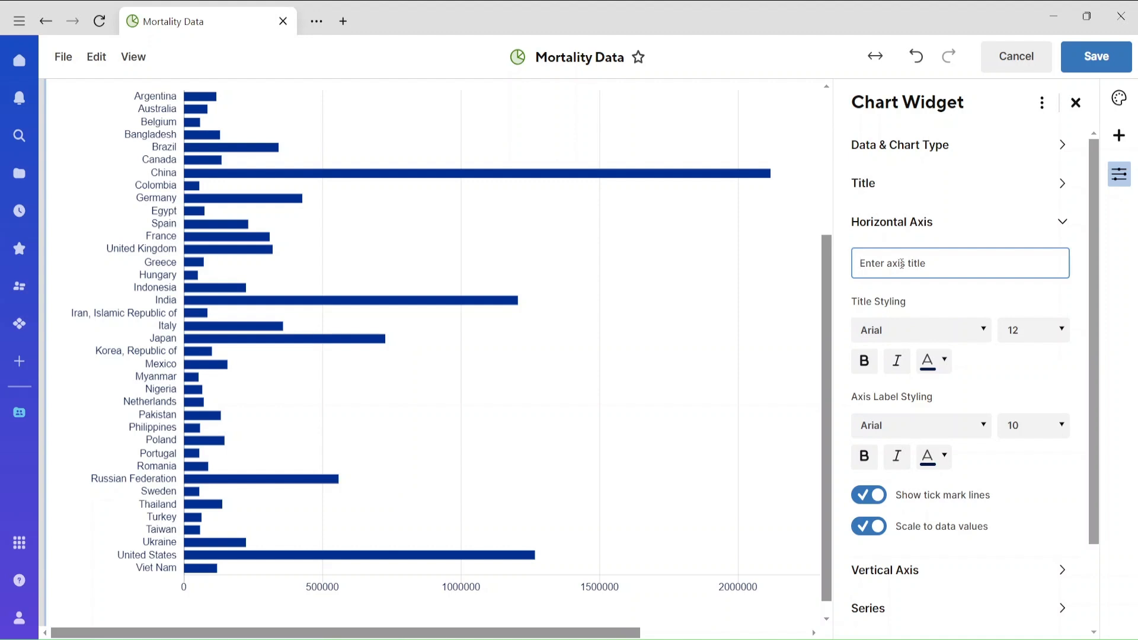
pyautogui.write('Death Count')
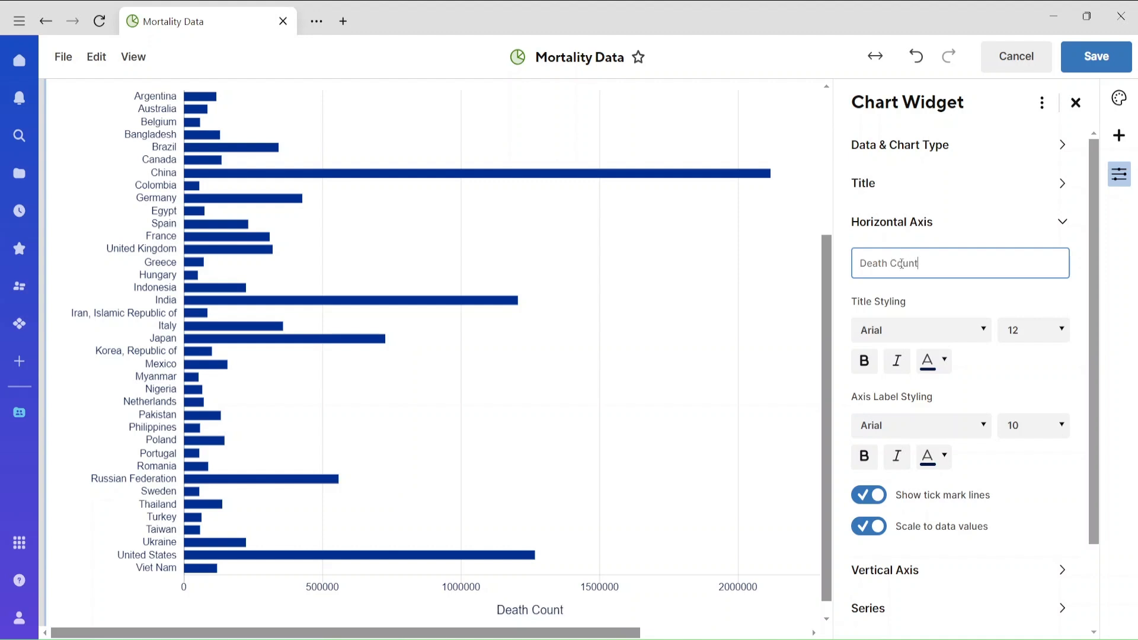
pyautogui.write('s')
# Show tick mark lines on the chart's vertical axis and save the dashboard.
pyautogui.click(902, 582)
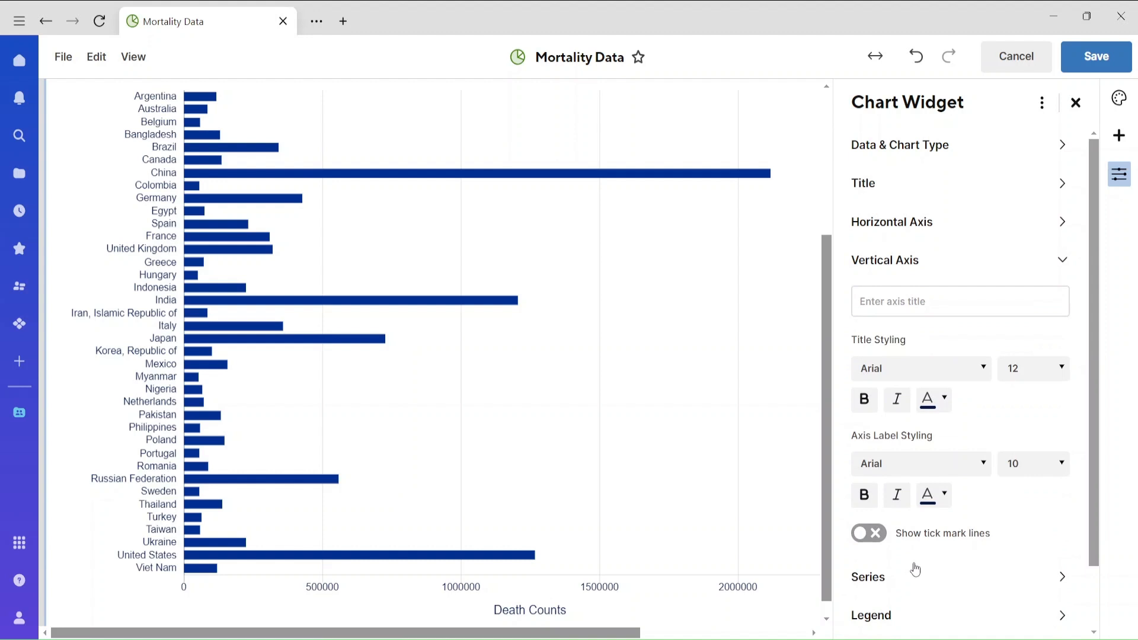
pyautogui.click(868, 534)
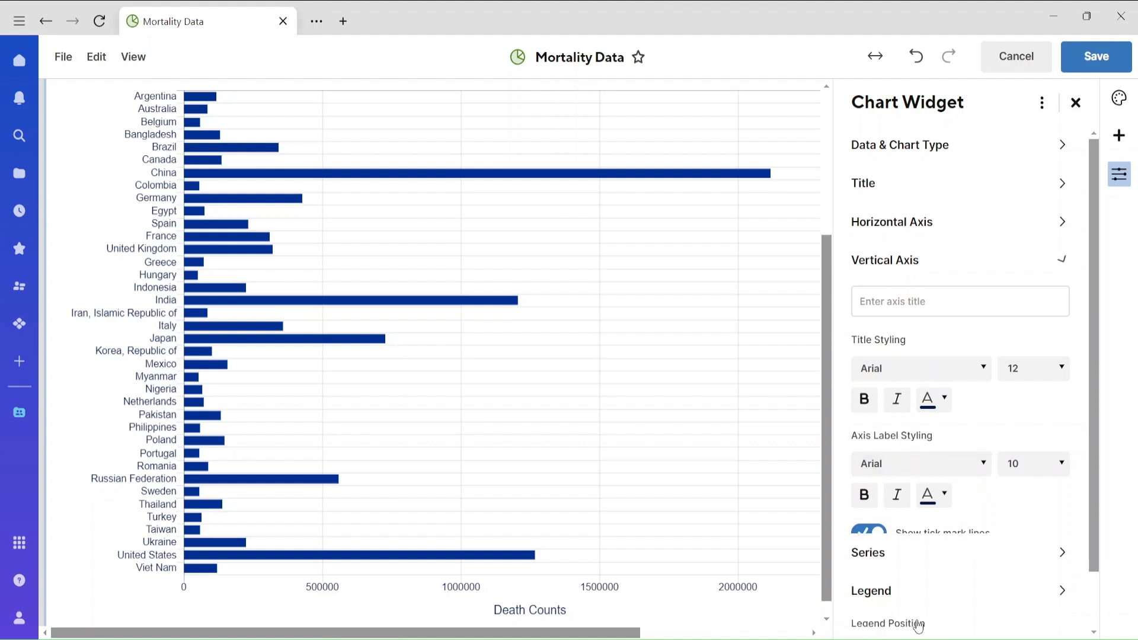
pyautogui.click(917, 619)
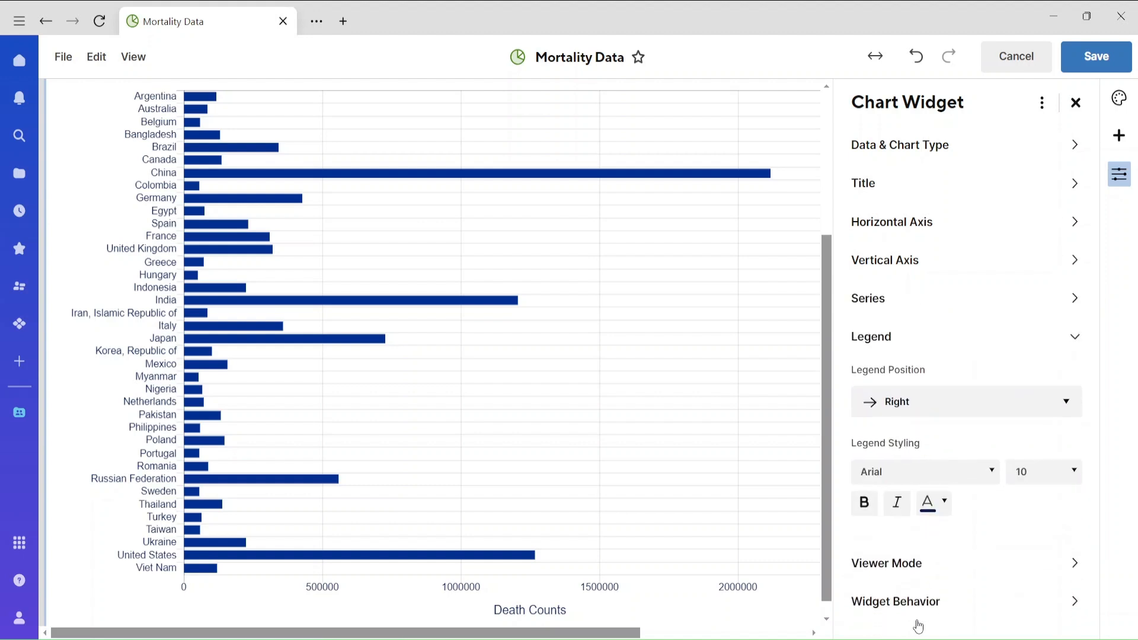
pyautogui.click(903, 410)
pyautogui.click(903, 410)
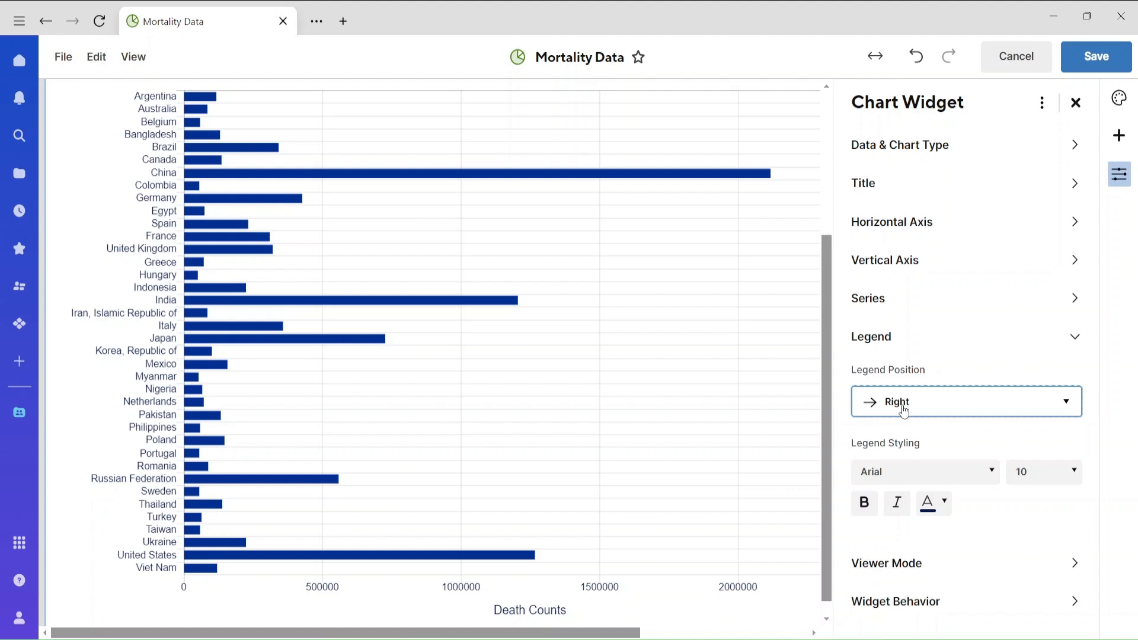
pyautogui.click(1094, 59)
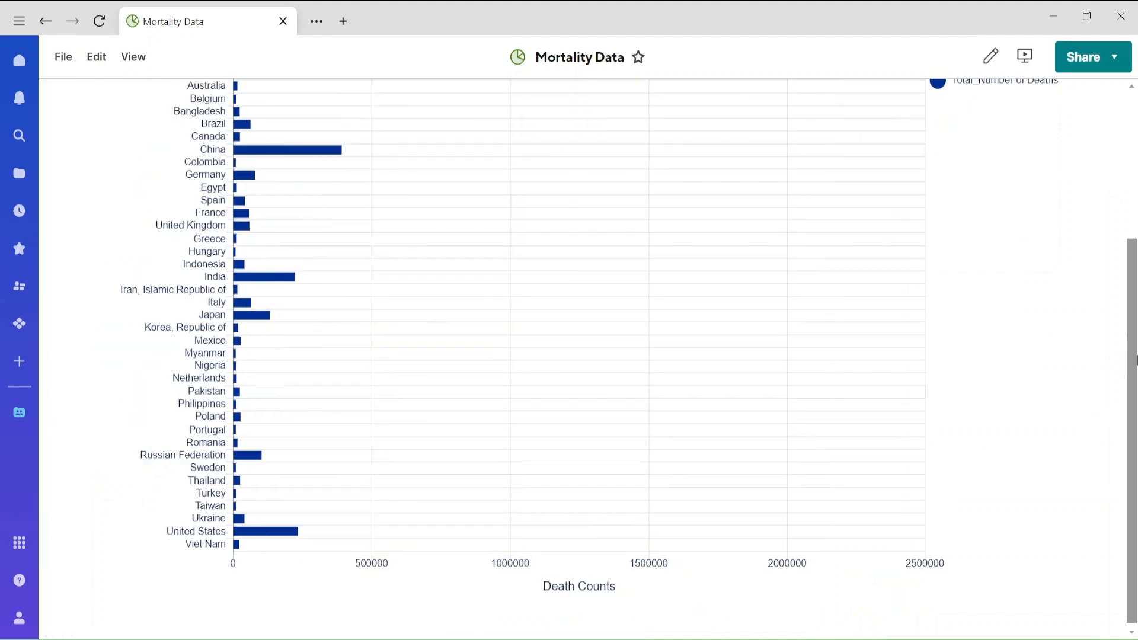
pyautogui.moveTo(1136, 212)
pyautogui.mouseDown()
pyautogui.moveTo(1136, 363)
pyautogui.moveTo(1136, 222)
pyautogui.mouseUp()
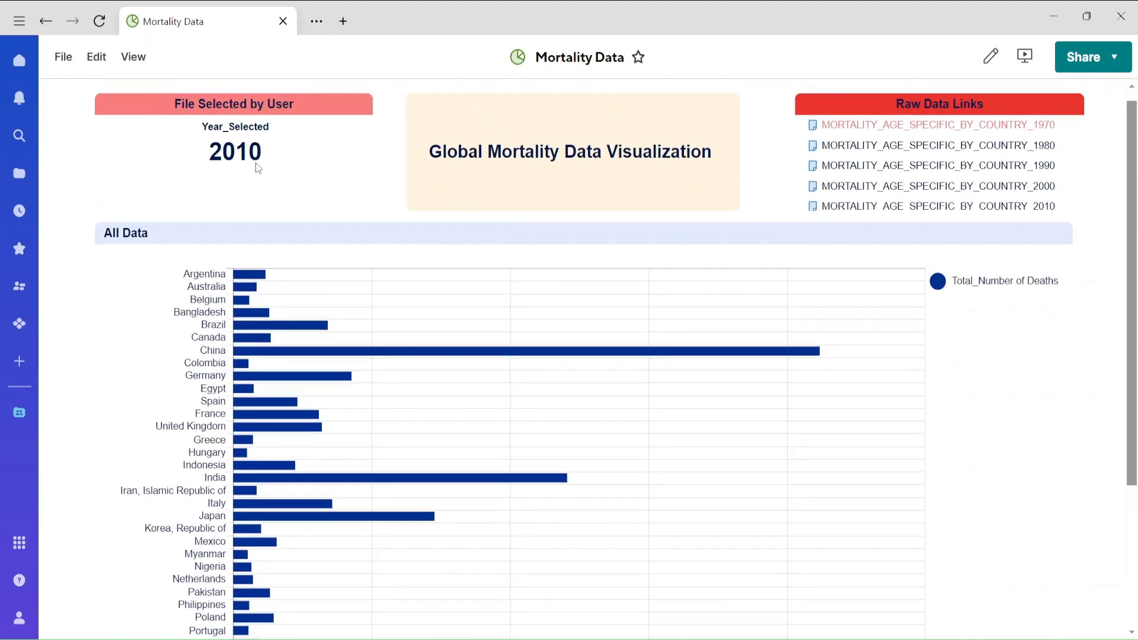
# Edit the dashboard again and change the chart widget's title to "Death Counts for 80+ year old".
pyautogui.click(97, 56)
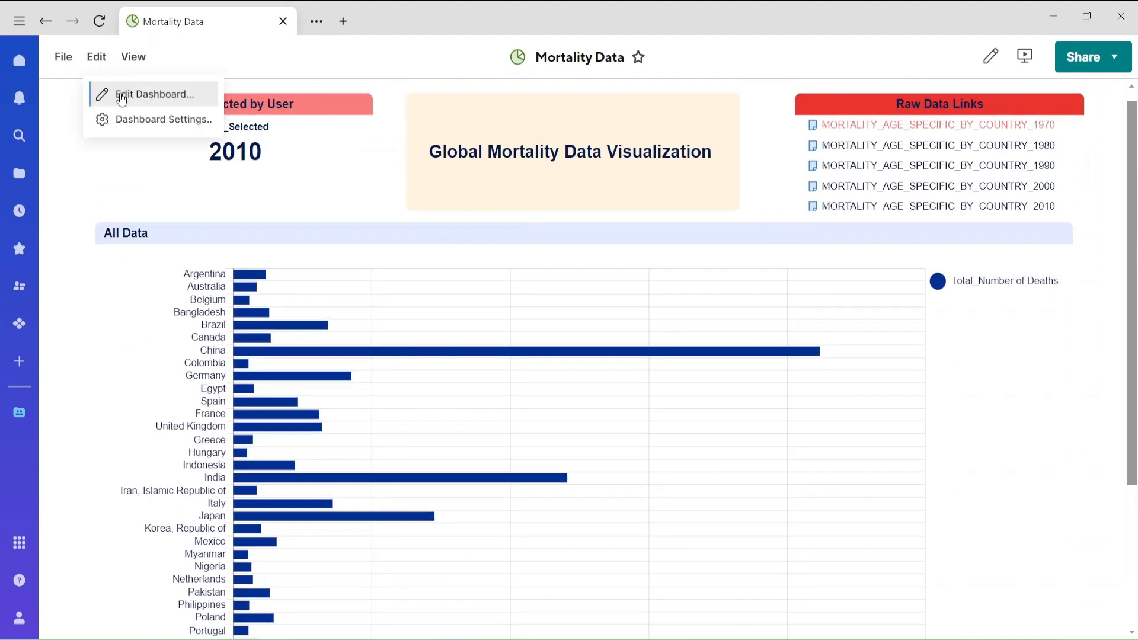
pyautogui.click(122, 93)
pyautogui.click(145, 257)
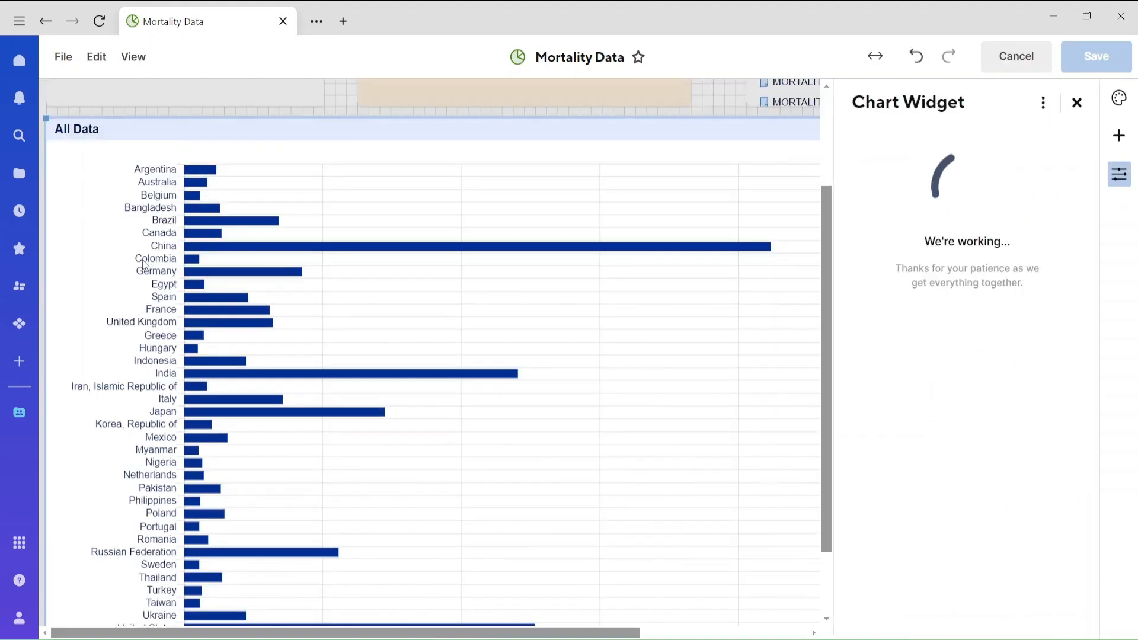
pyautogui.click(110, 129)
pyautogui.moveTo(110, 130); pyautogui.dragTo(65, 129)
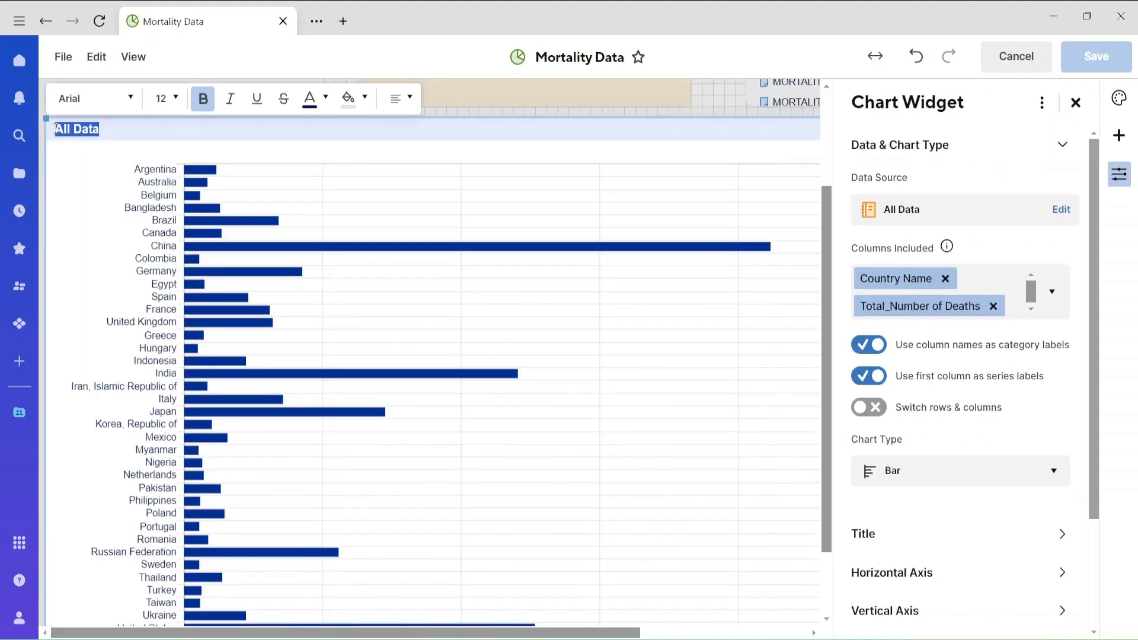
pyautogui.write('Death Co')
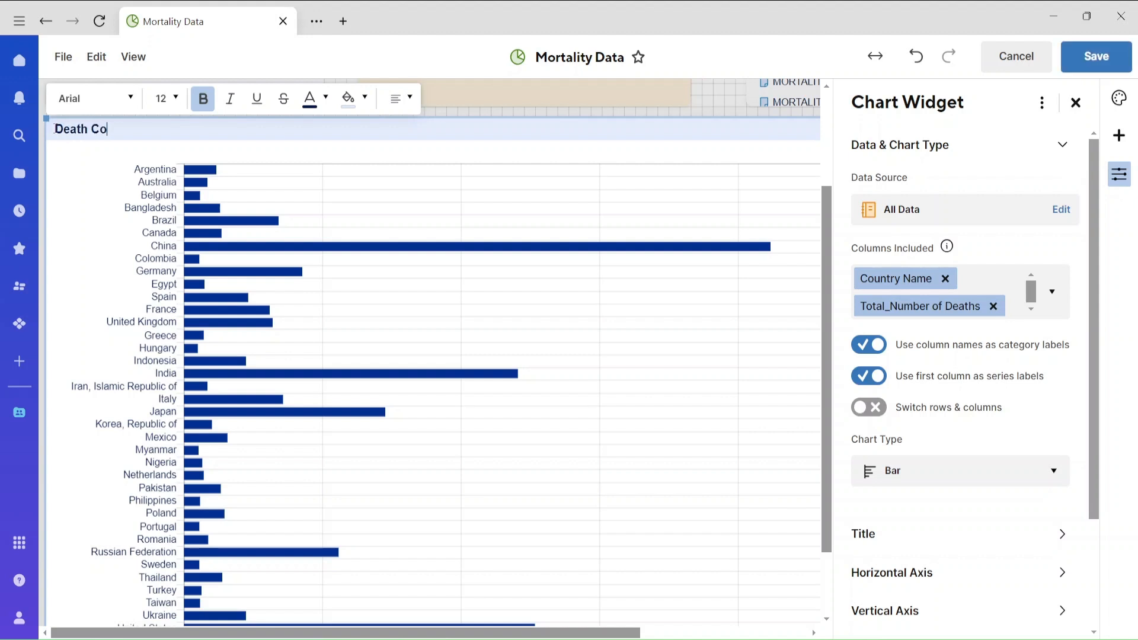
pyautogui.write('unts for 80+ year old')
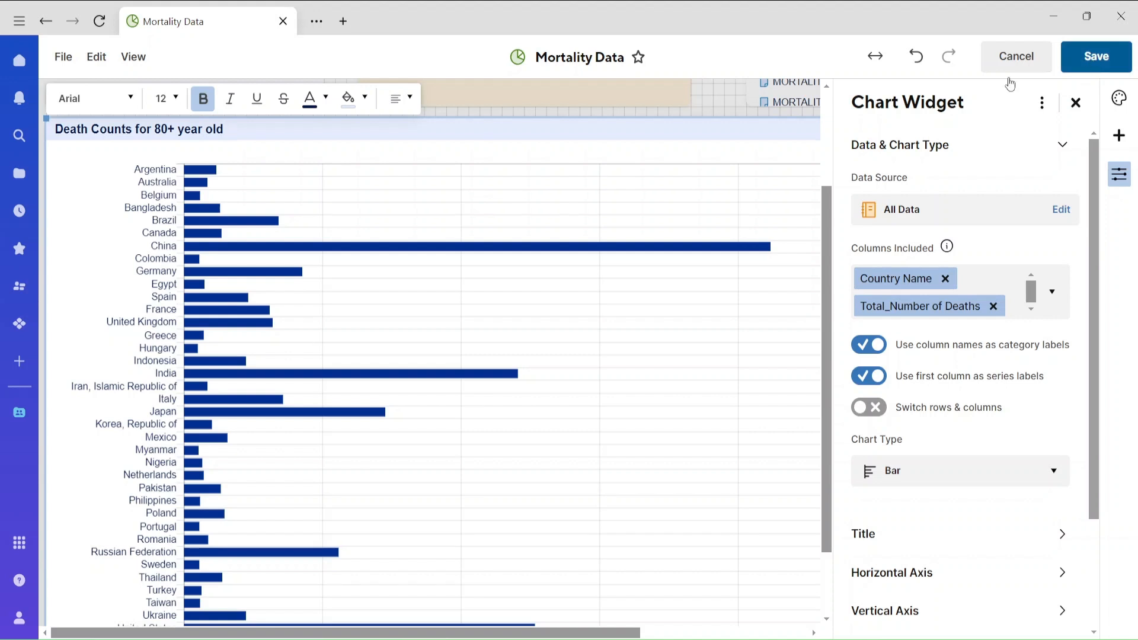
# Center the chart widget's title and save the dashboard.
pyautogui.click(409, 98)
pyautogui.click(411, 151)
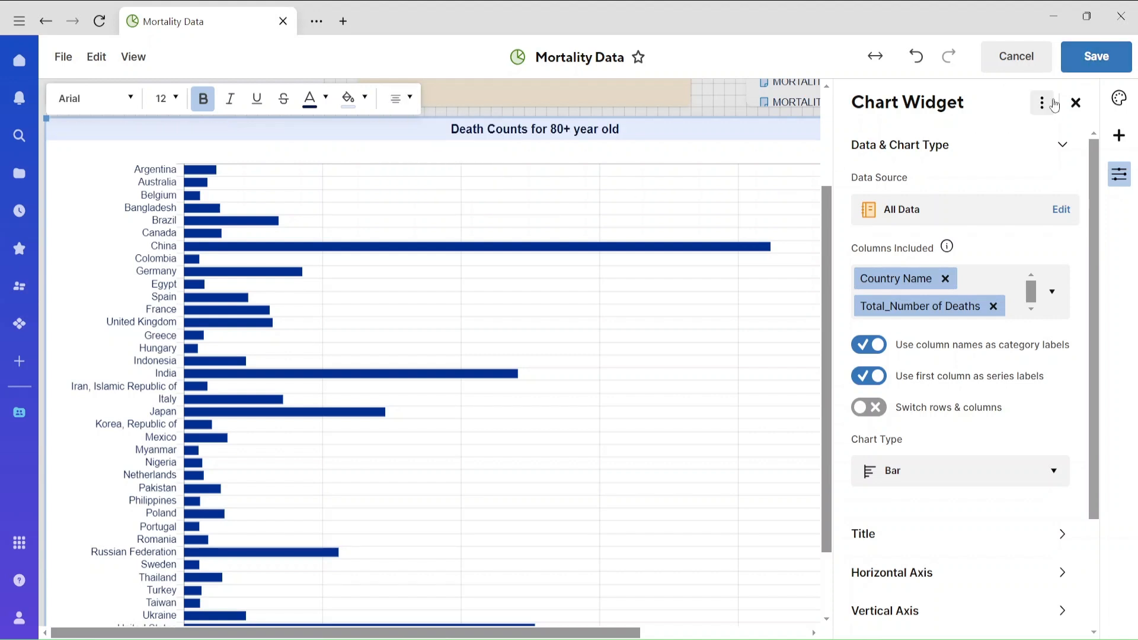
pyautogui.click(1109, 64)
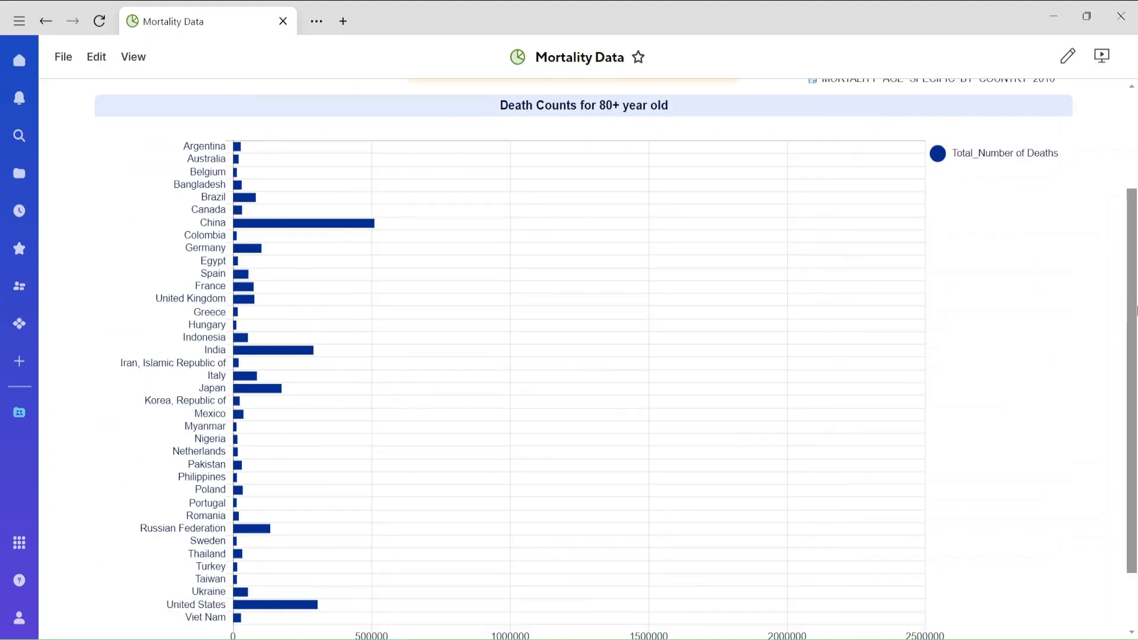
pyautogui.moveTo(1135, 296); pyautogui.dragTo(1137, 189)
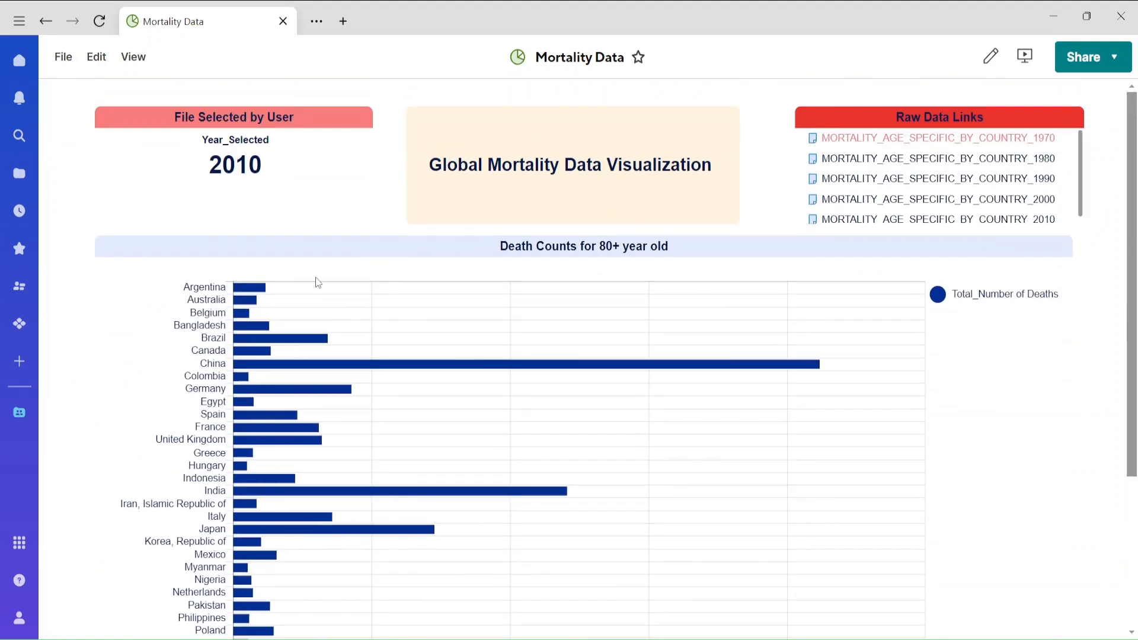
# Open the Selection File sheet and move the checkbox selection from the 2010 row to the 2000 row.
pyautogui.click(46, 22)
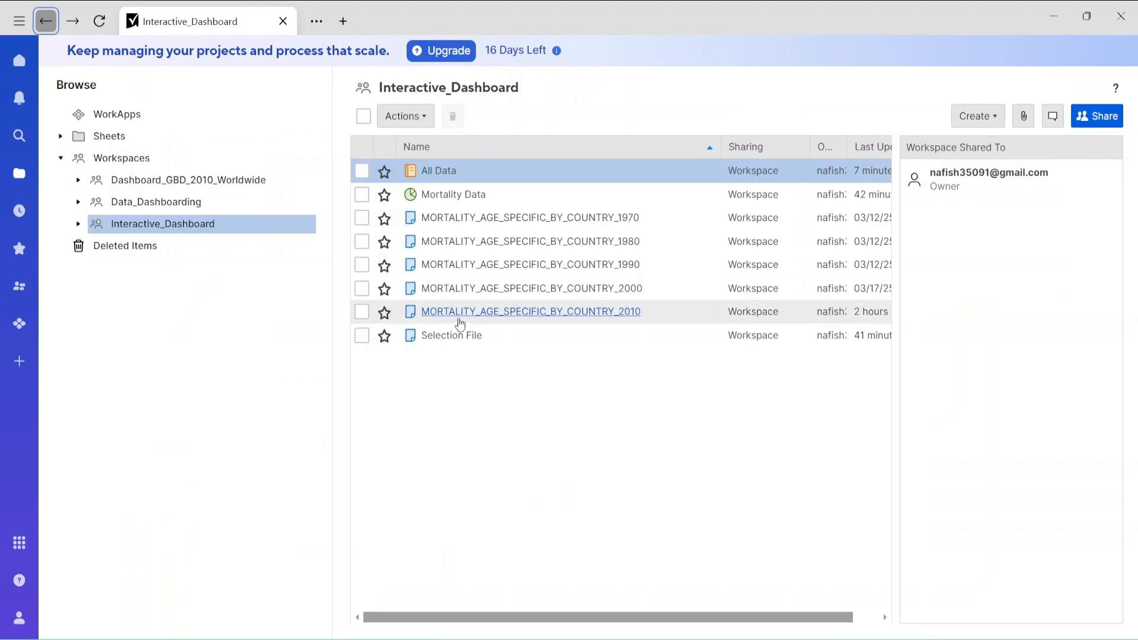
pyautogui.click(462, 335)
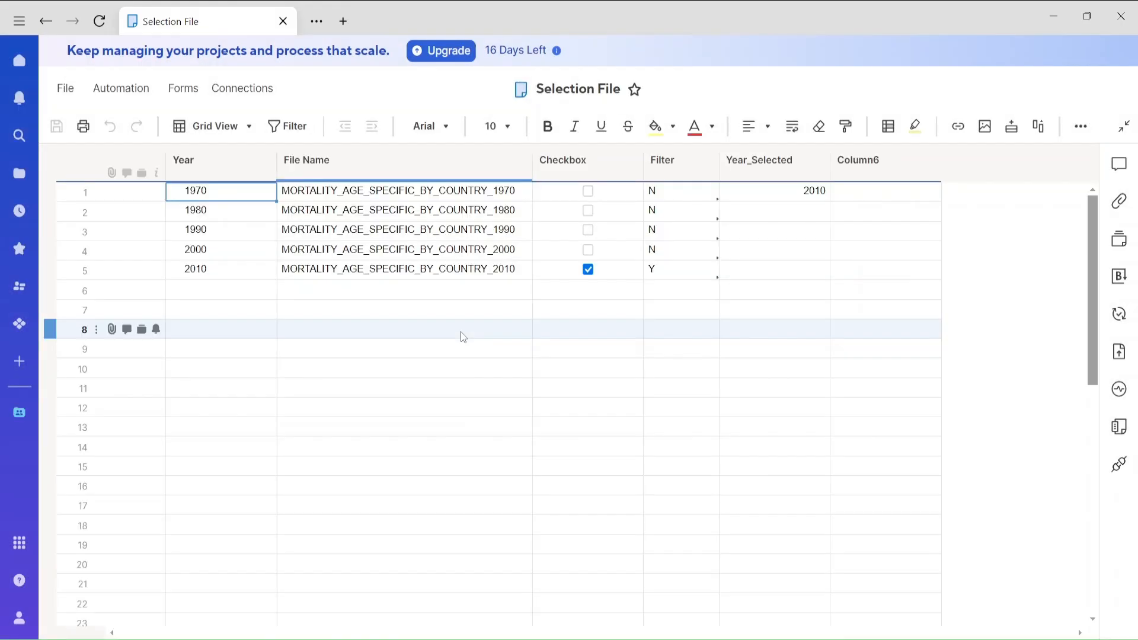
pyautogui.click(588, 269)
pyautogui.click(588, 250)
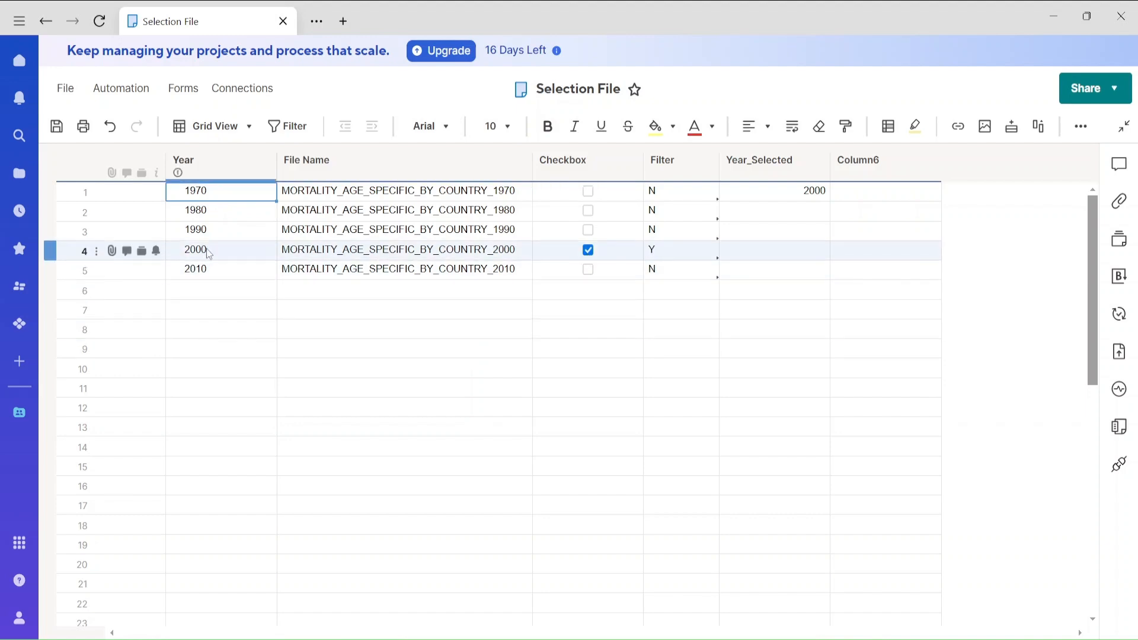
# Save the Selection File sheet and open the Mortality Data dashboard from the Interactive_Dashboard workspace.
pyautogui.click(56, 126)
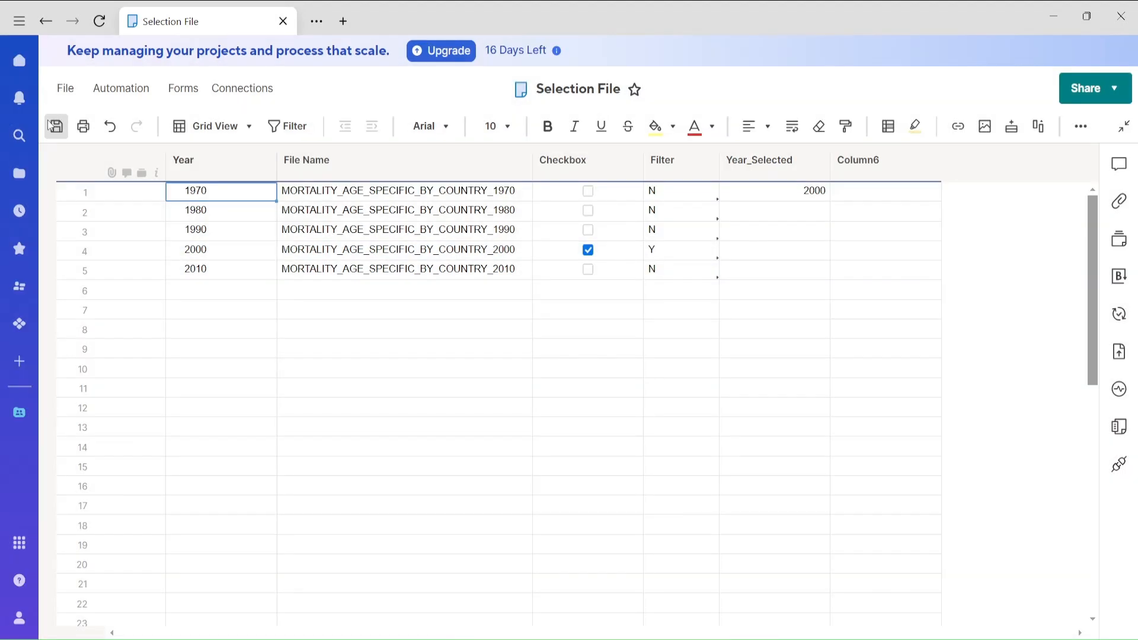
pyautogui.click(45, 24)
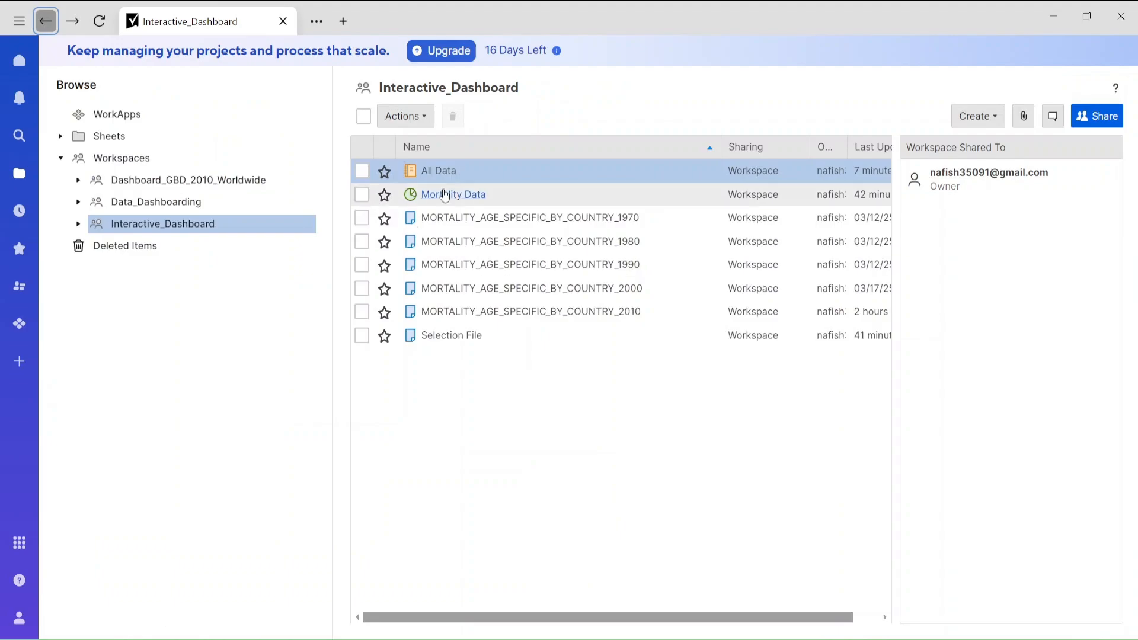
pyautogui.click(446, 194)
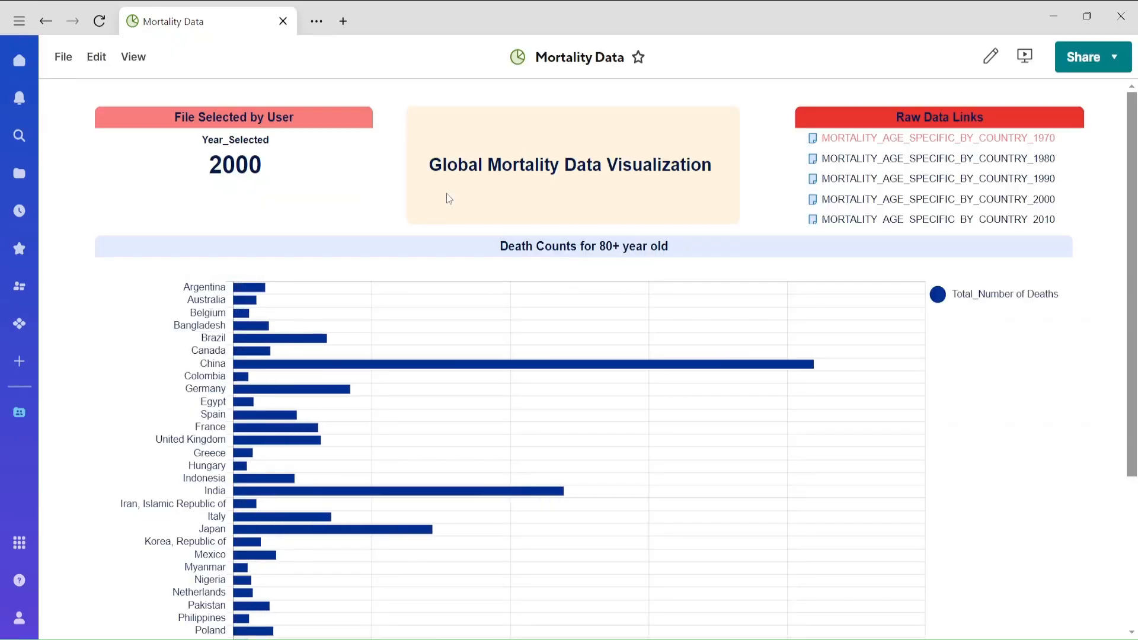
# Refresh the Mortality Data dashboard, reload its page, and examine the 80+ death counts chart for the selected year.
pyautogui.click(96, 59)
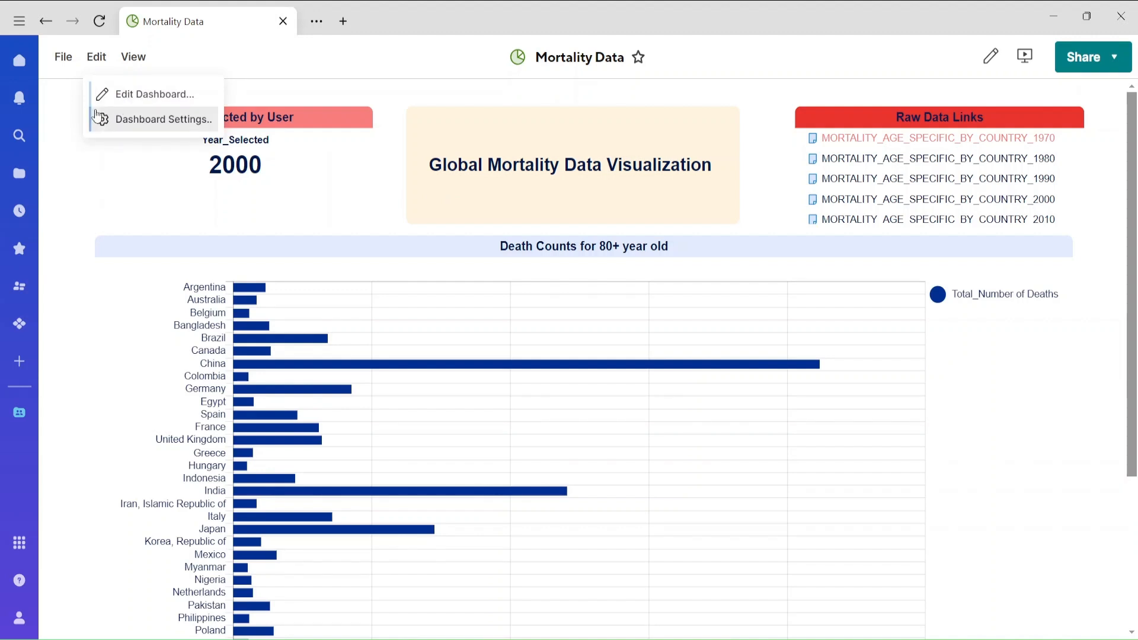
pyautogui.click(64, 58)
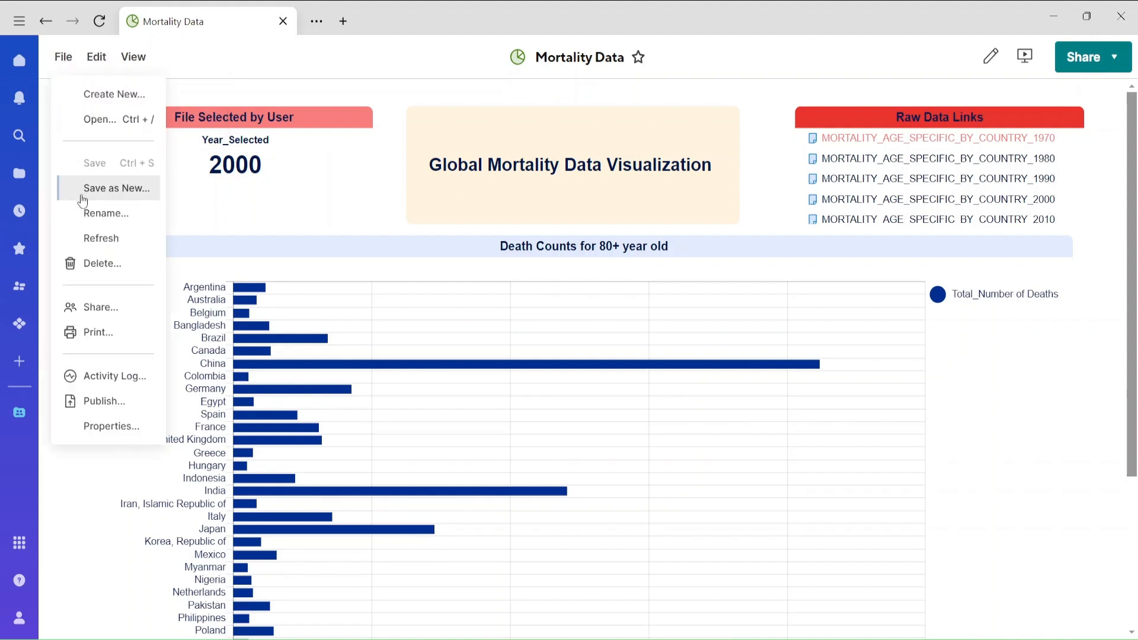
pyautogui.click(95, 238)
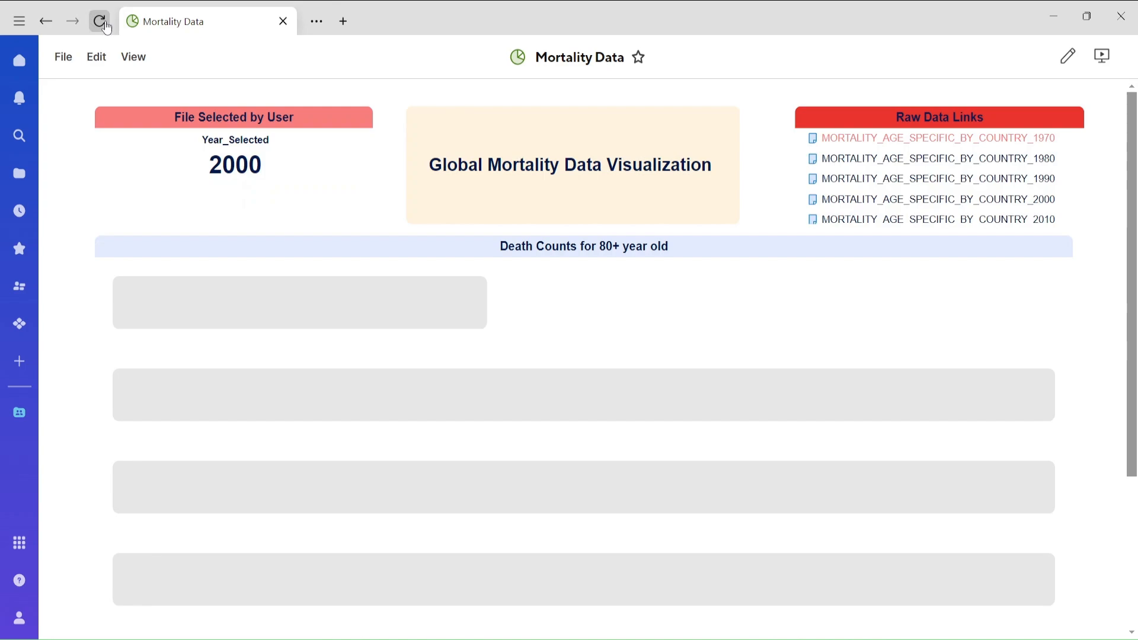
pyautogui.click(101, 23)
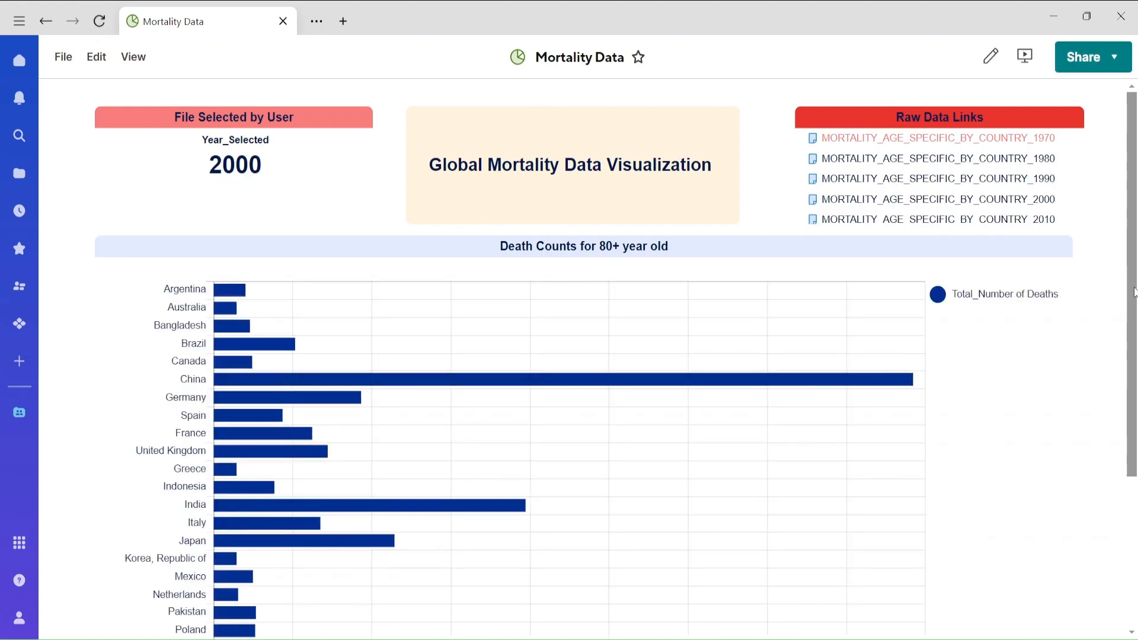
pyautogui.moveTo(1132, 290); pyautogui.dragTo(1132, 394)
pyautogui.scroll(3, 167, 137)
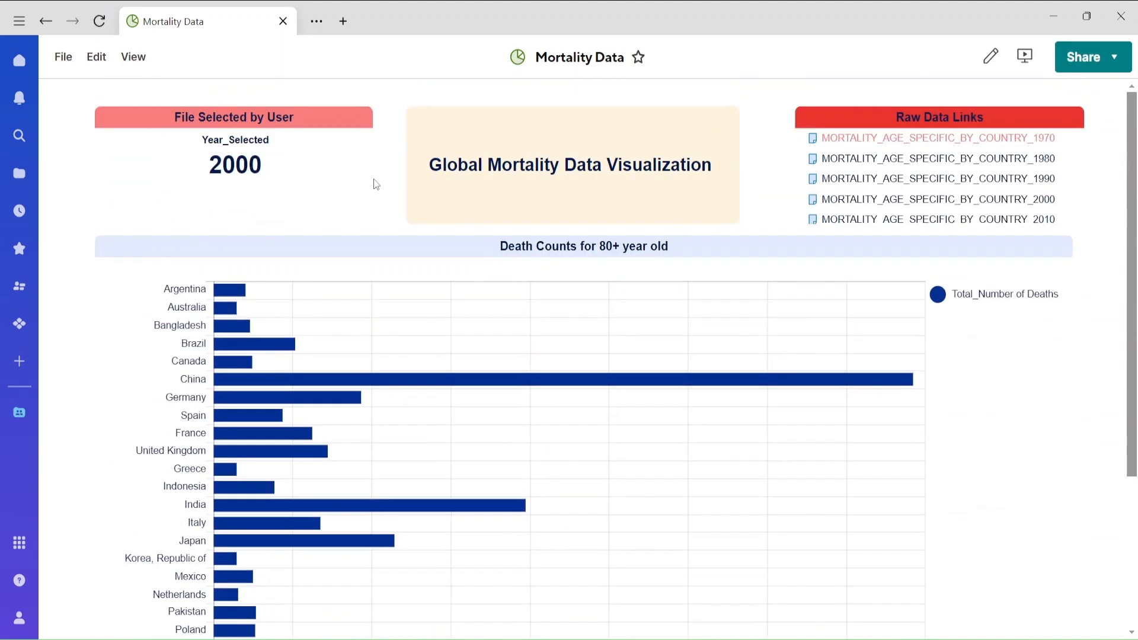